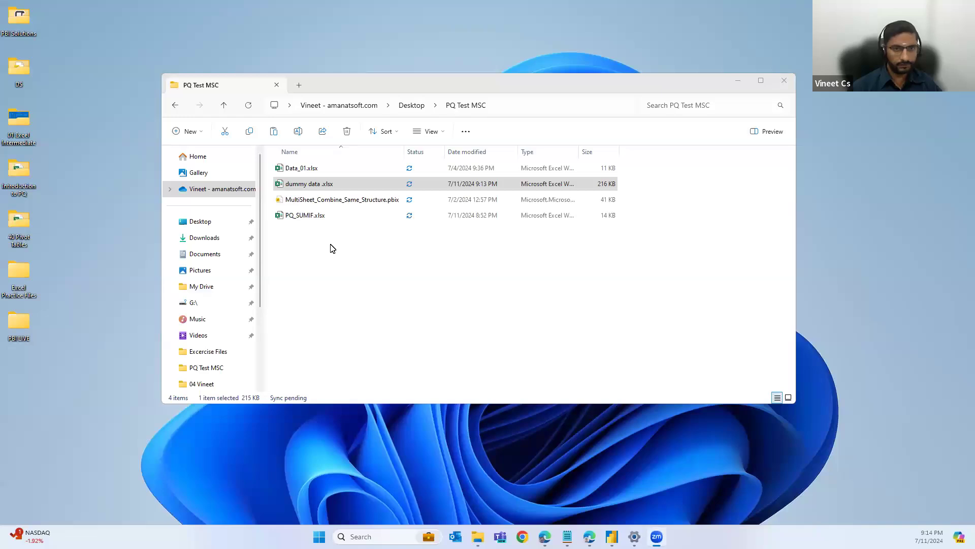
# Open the workbook "dummy data .xlsx" from the PQ Test MSC folder.
pyautogui.click(302, 187)
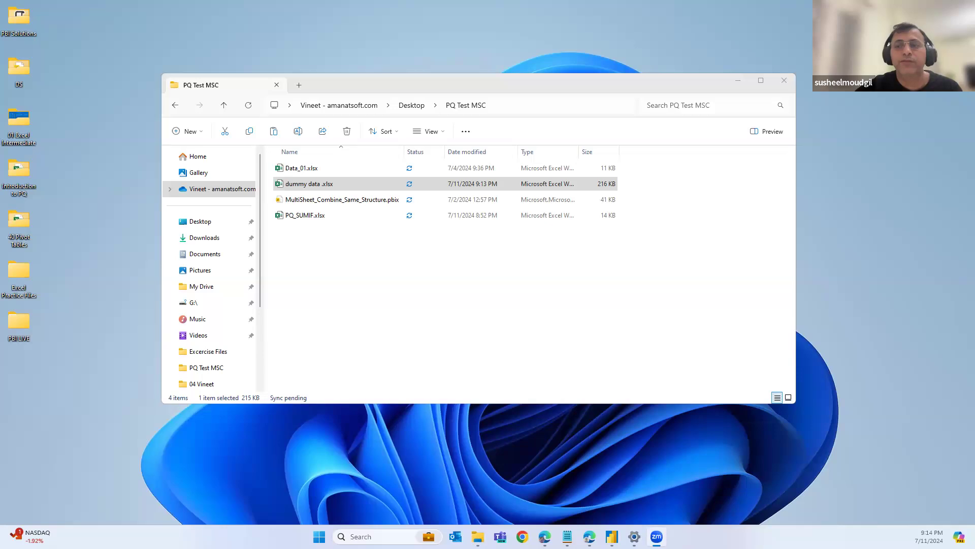
pyautogui.click(311, 186)
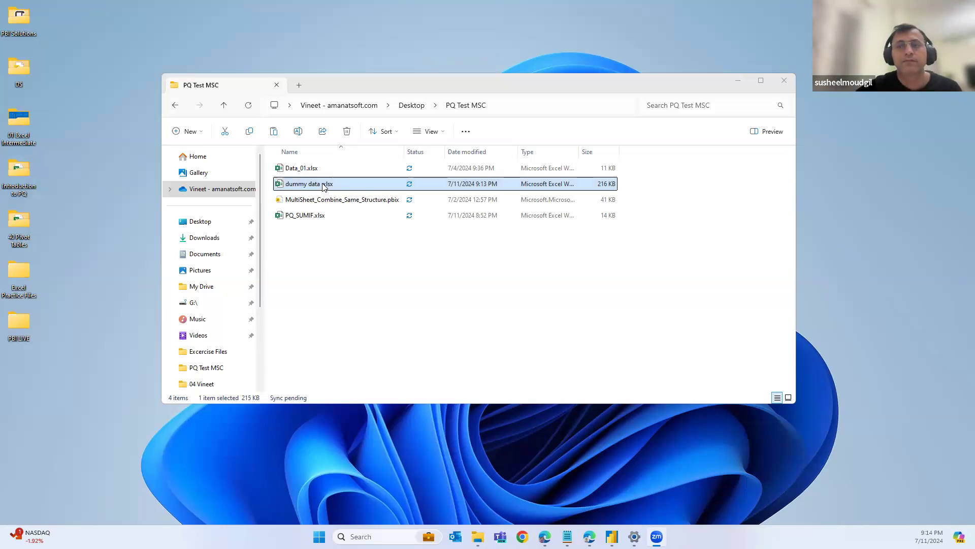
pyautogui.doubleClick(315, 188)
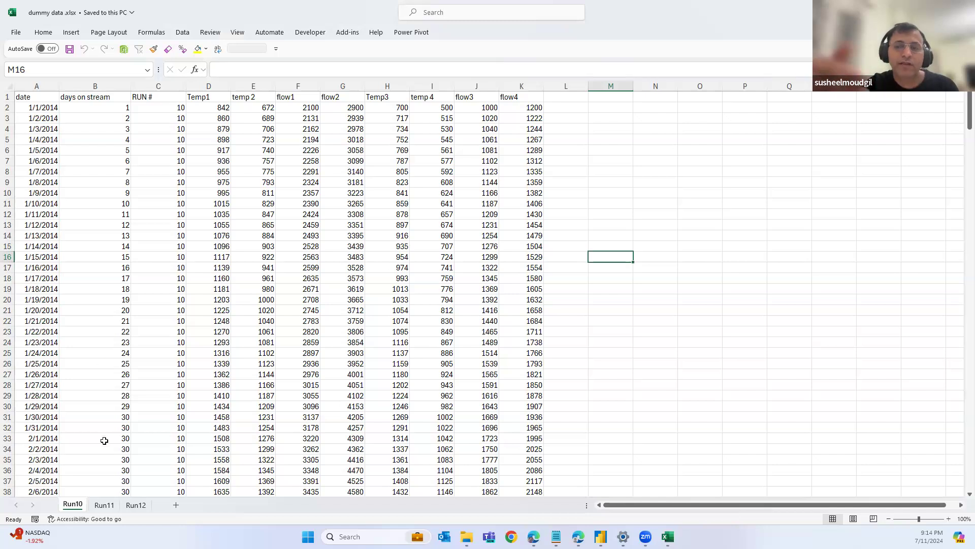
# Compare the column layout of the Run10 and Run11 sheets and check how far the Run11 data extends.
pyautogui.hotkey('ctrl', 'pagedown')
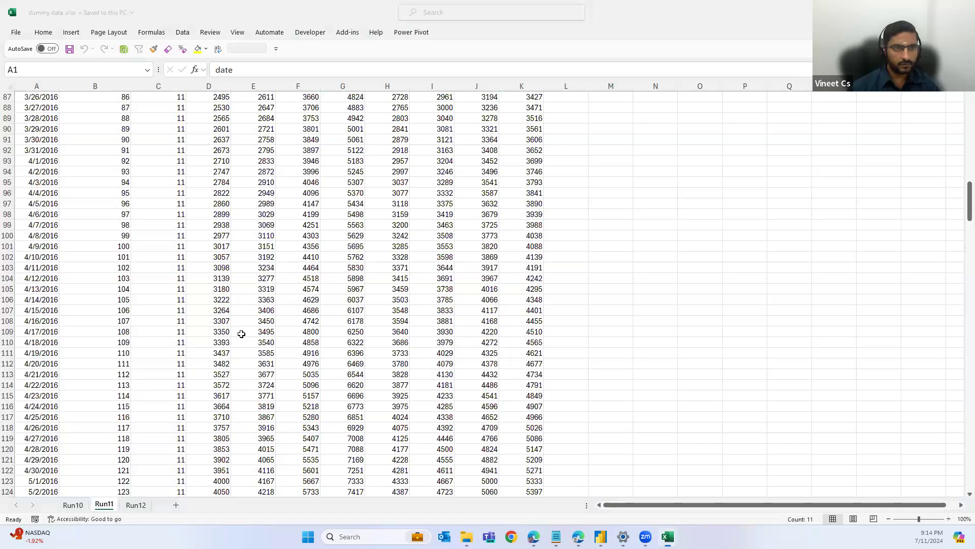
pyautogui.scroll(20, 242, 333)
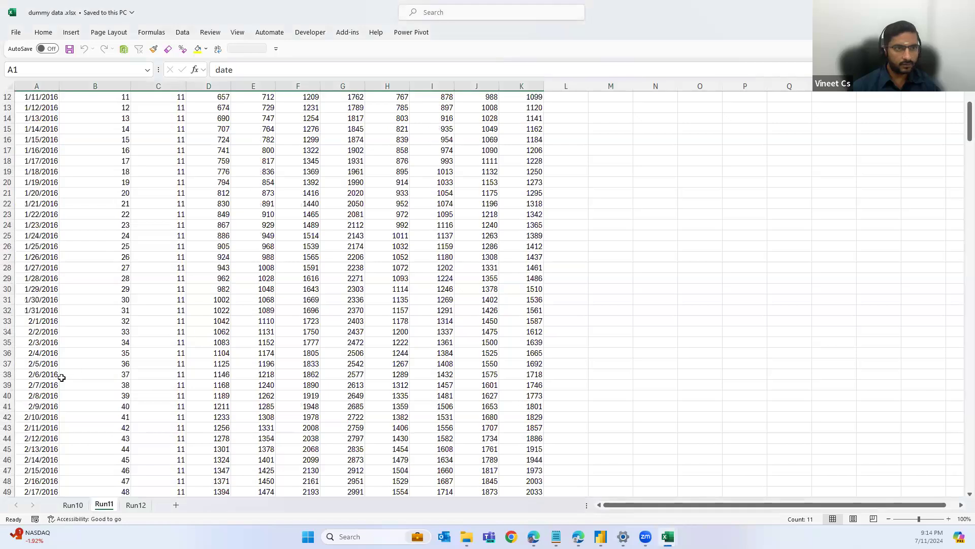
pyautogui.click(73, 506)
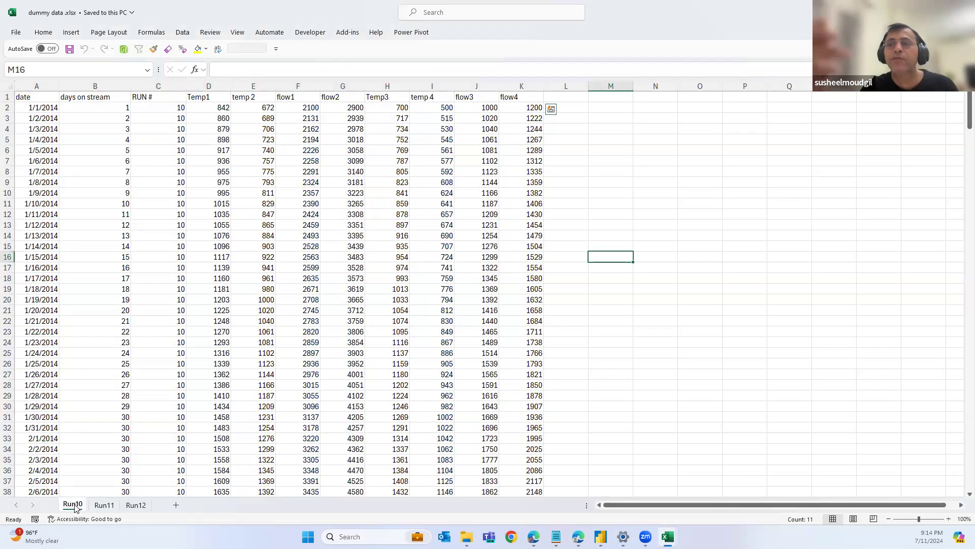
pyautogui.click(104, 506)
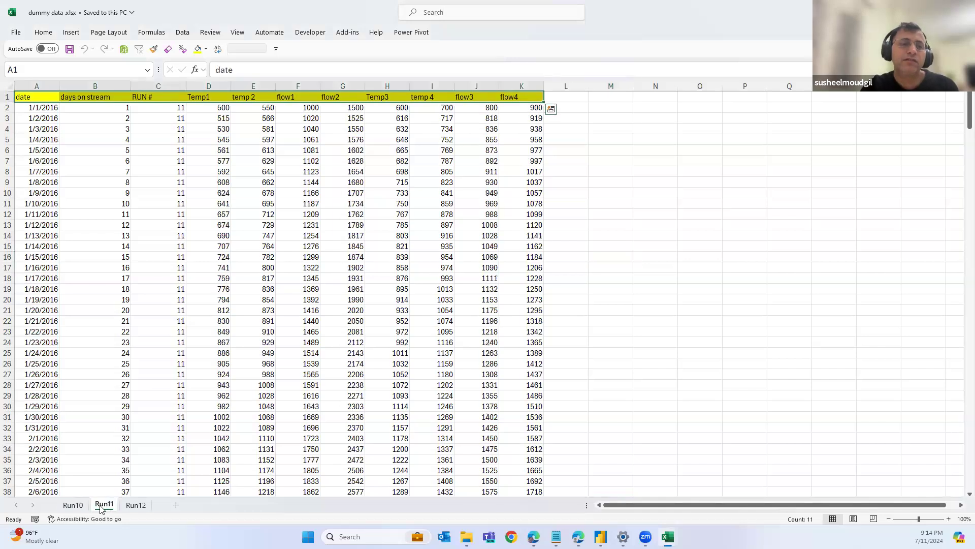
pyautogui.click(187, 171)
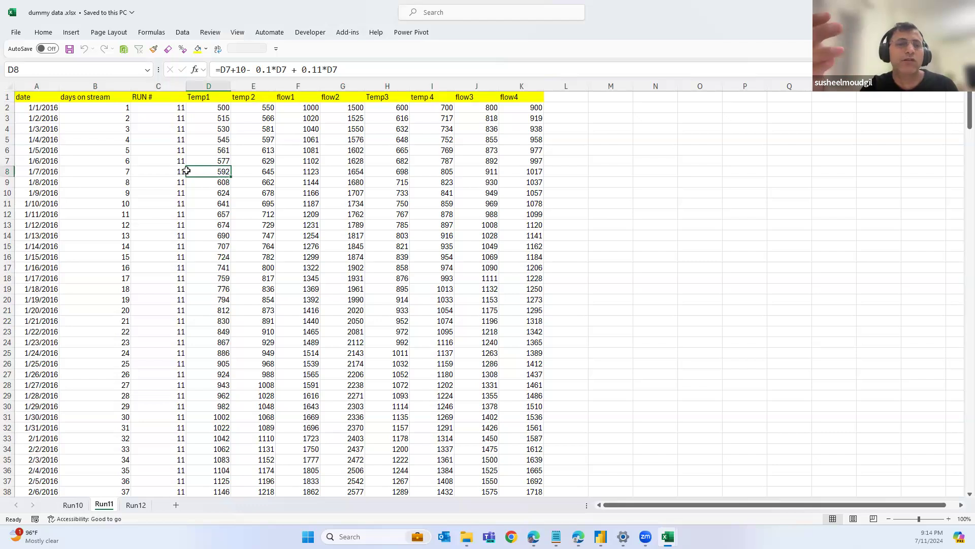
pyautogui.hotkey('ctrl', 'End')
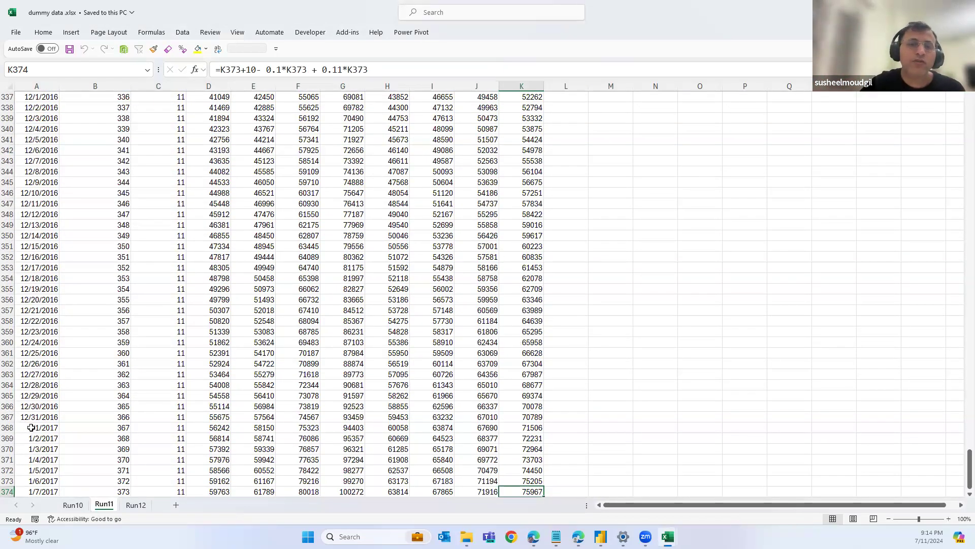
pyautogui.scroll(-1, 31, 427)
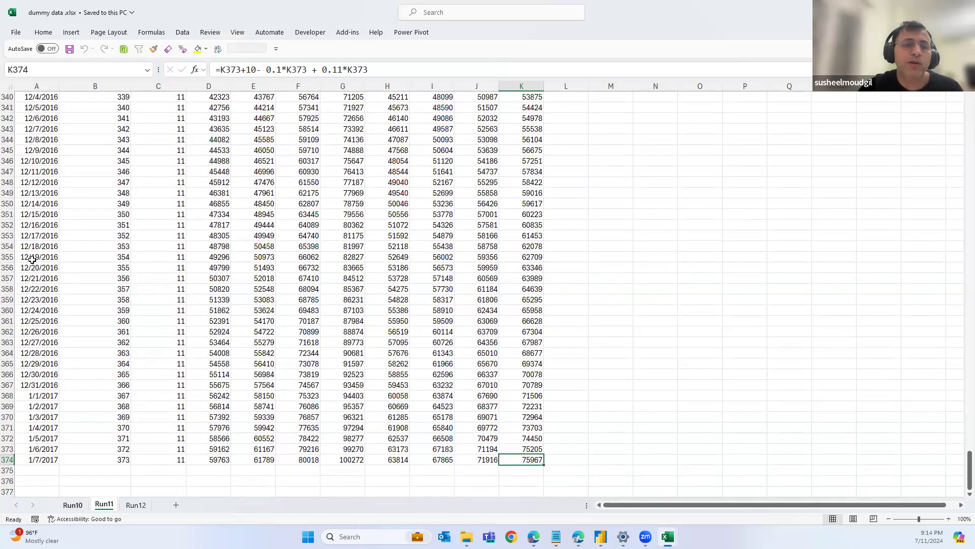
# Return to the Run10 sheet and inspect its date header and the day-10 entry under "days on stream".
pyautogui.hotkey('ctrl', 'pageup')
pyautogui.click(34, 104)
pyautogui.click(34, 98)
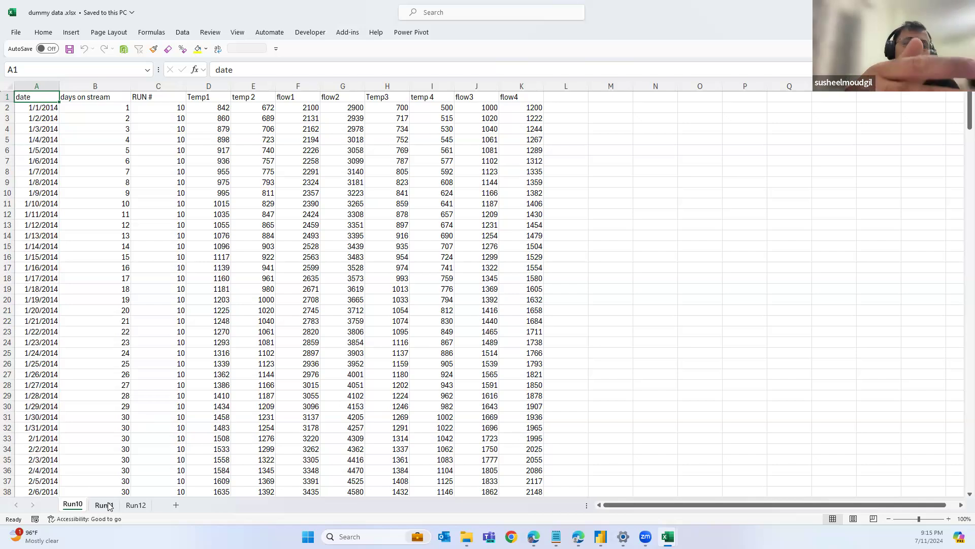
pyautogui.click(112, 205)
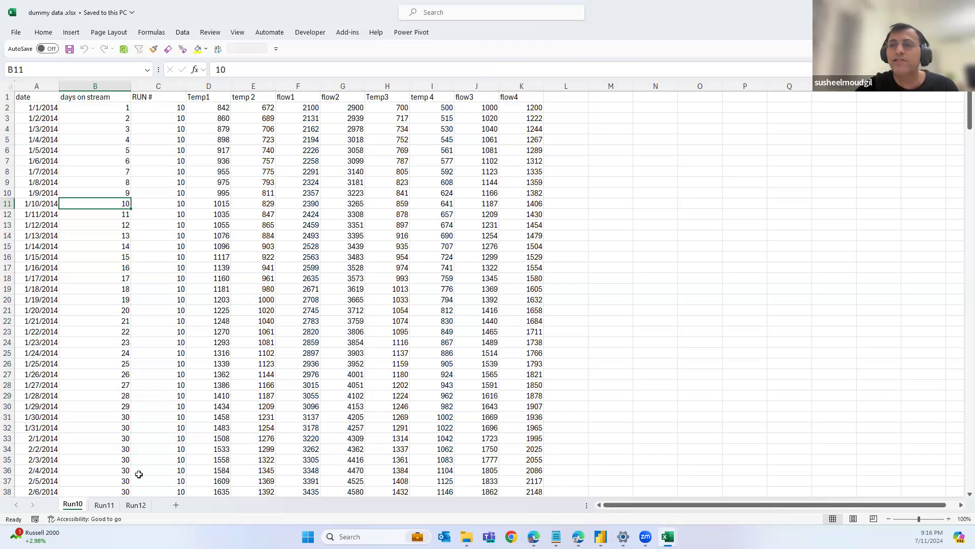
# Look through the Run11 sheet back to its first rows and locate day 10 under "days on stream".
pyautogui.click(104, 505)
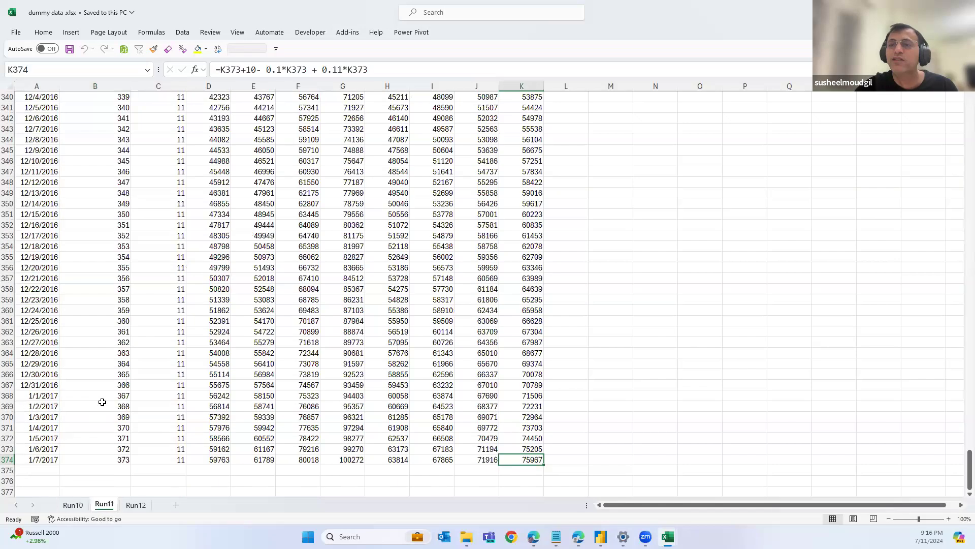
pyautogui.scroll(13, 99, 403)
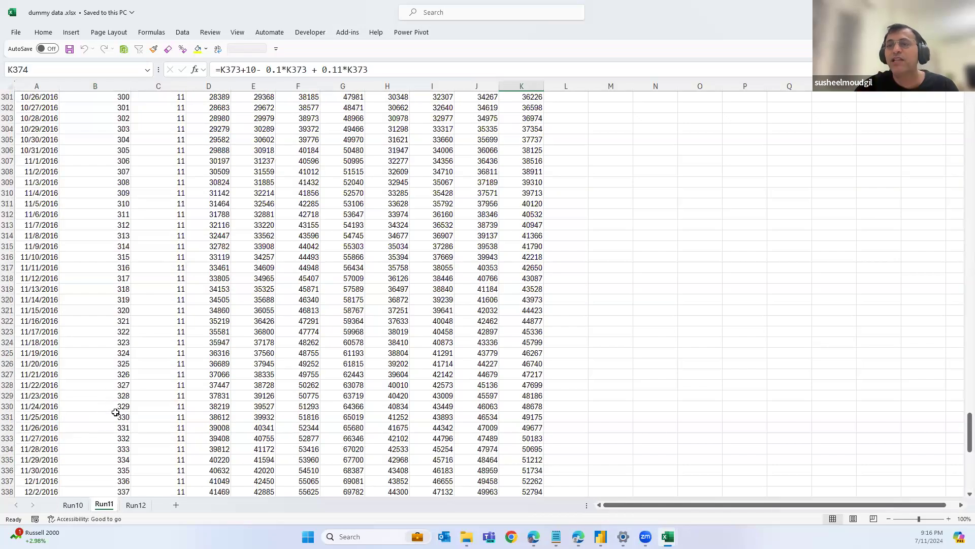
pyautogui.scroll(4, 120, 413)
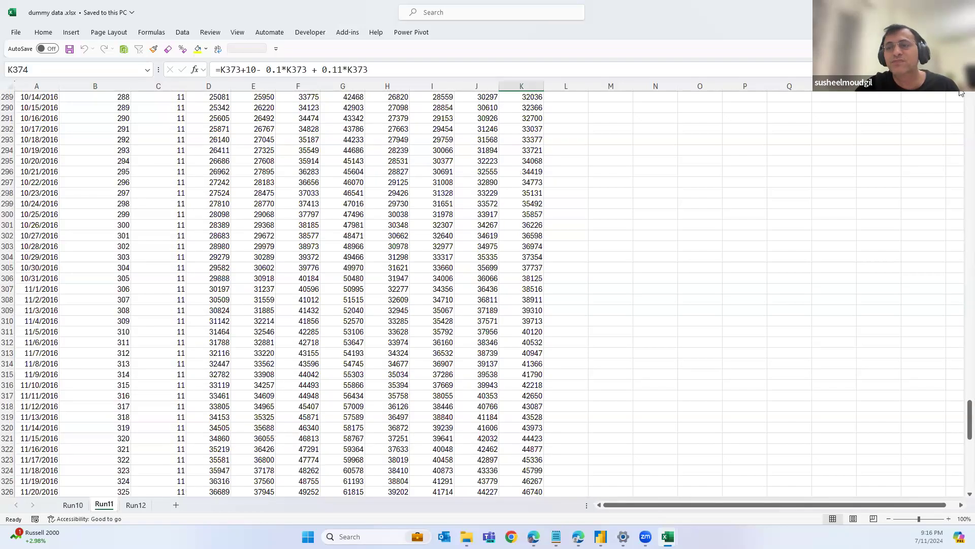
pyautogui.scroll(20, 120, 412)
pyautogui.scroll(20, 214, 244)
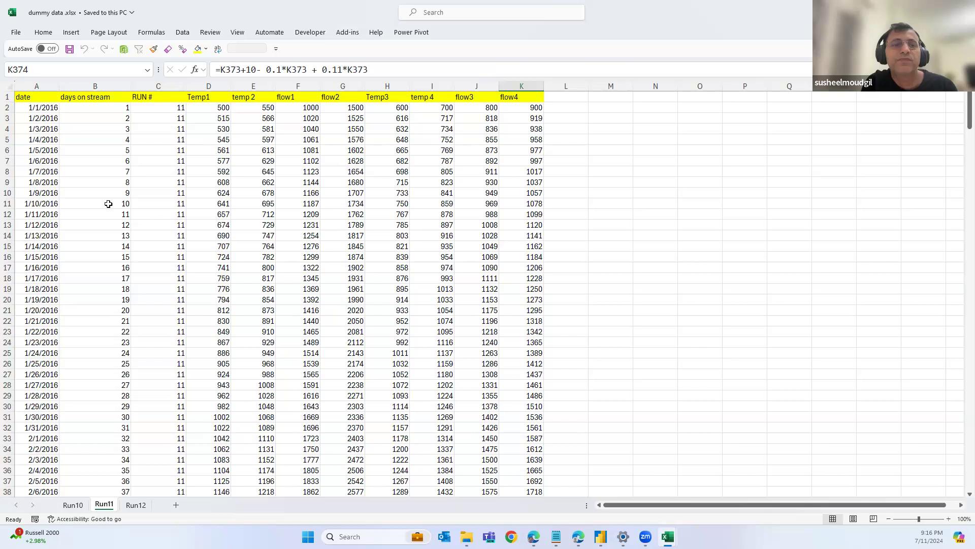
pyautogui.click(109, 205)
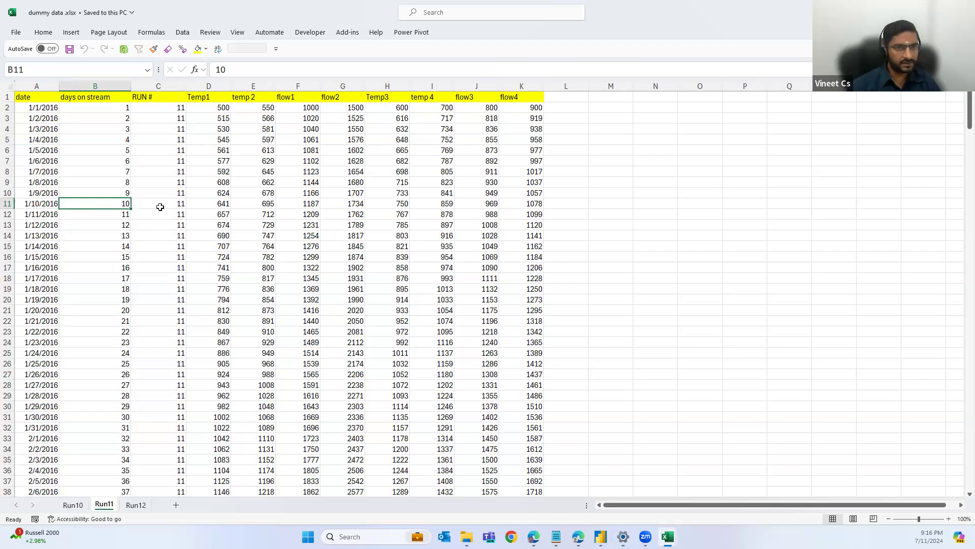
# Inspect the RUN # and Temp1 values alongside day 10 on the Run11 sheet.
pyautogui.press('Right')
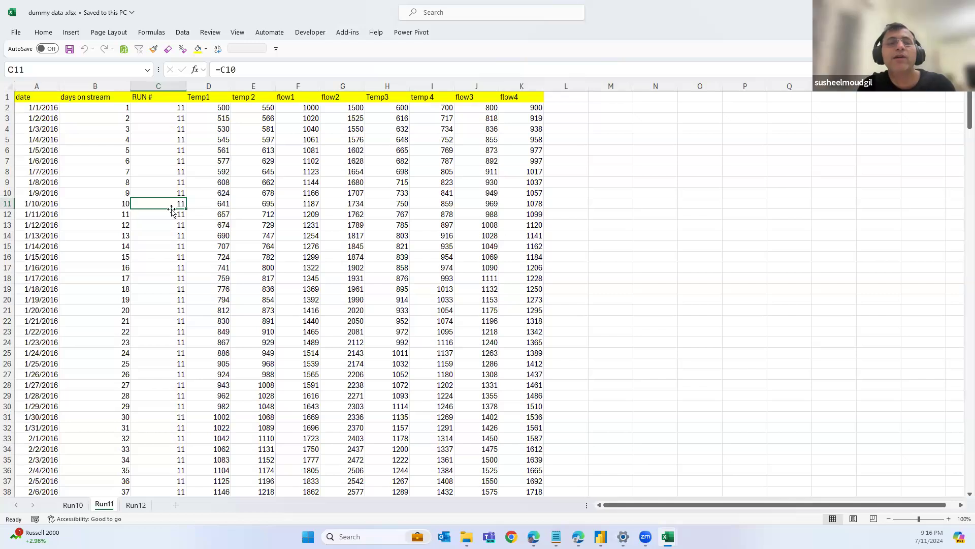
pyautogui.click(106, 207)
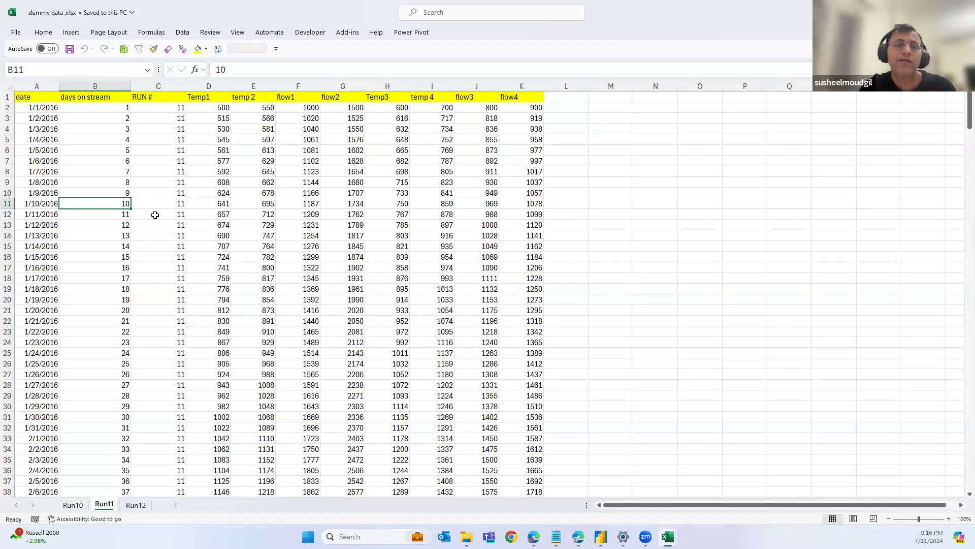
pyautogui.moveTo(181, 203); pyautogui.dragTo(192, 203)
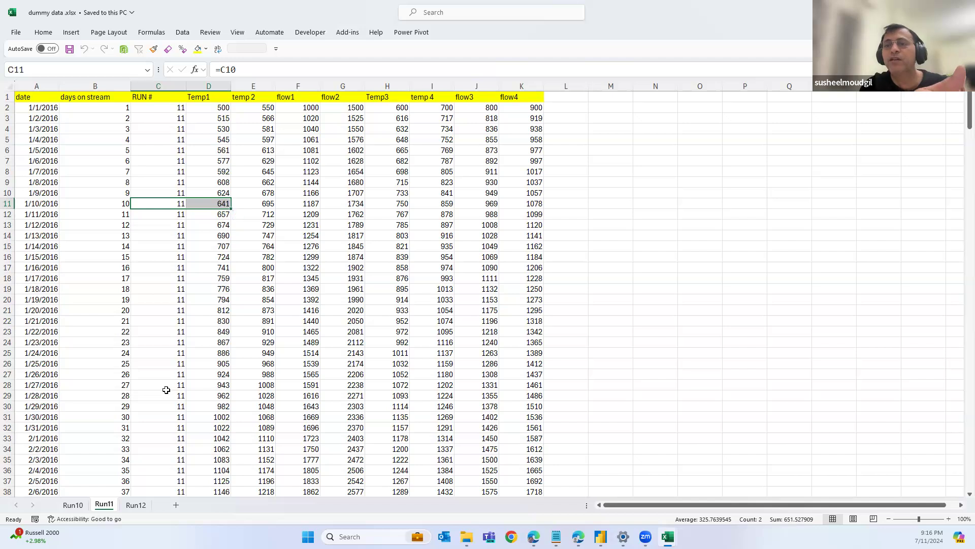
pyautogui.scroll(-1, 163, 390)
pyautogui.scroll(1, 164, 389)
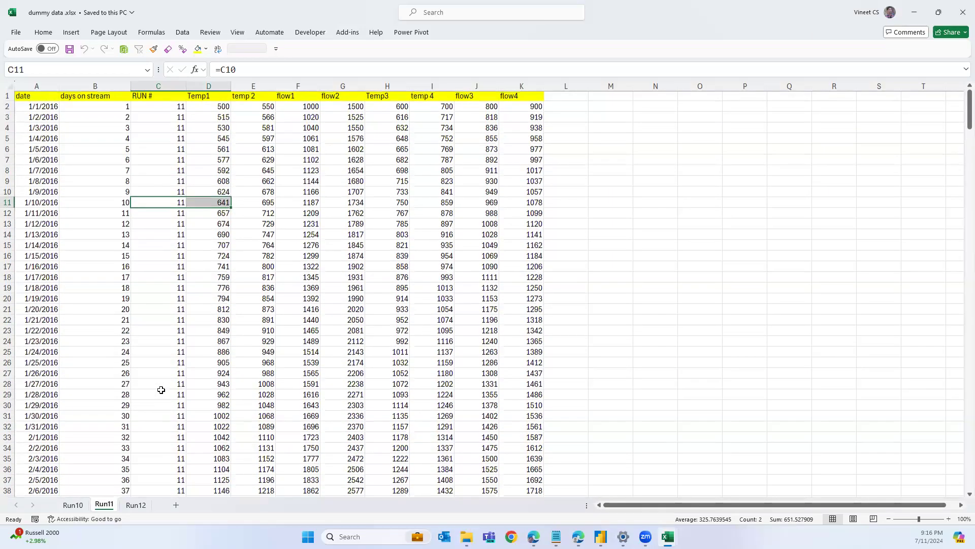
pyautogui.click(111, 206)
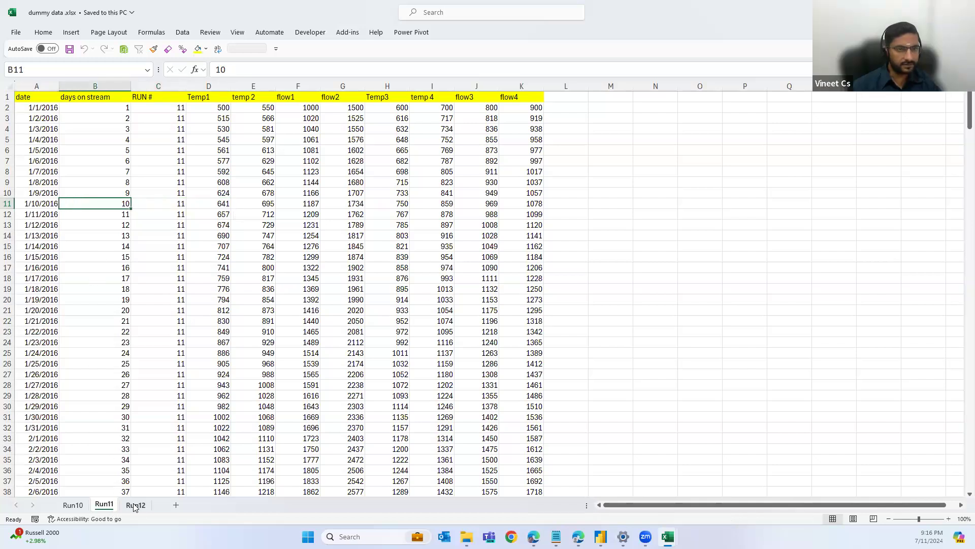
# Compare the Run12 sheet's dates and days on stream with those on the Run10 and Run11 sheets.
pyautogui.click(134, 505)
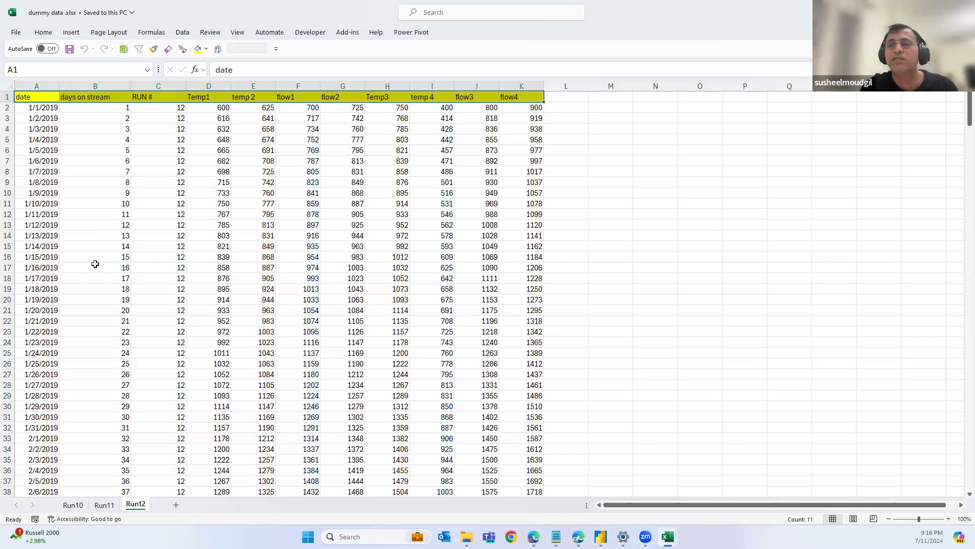
pyautogui.click(82, 204)
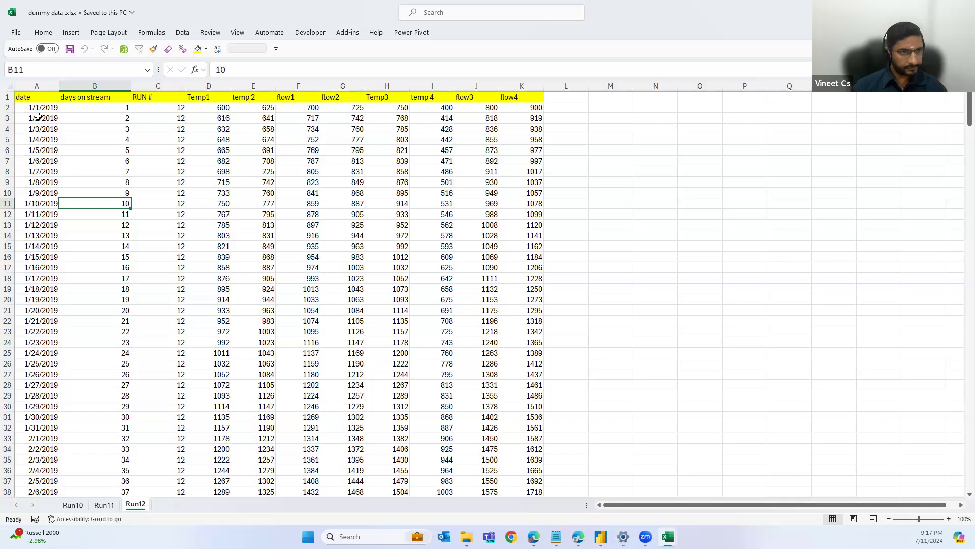
pyautogui.click(76, 506)
pyautogui.click(105, 506)
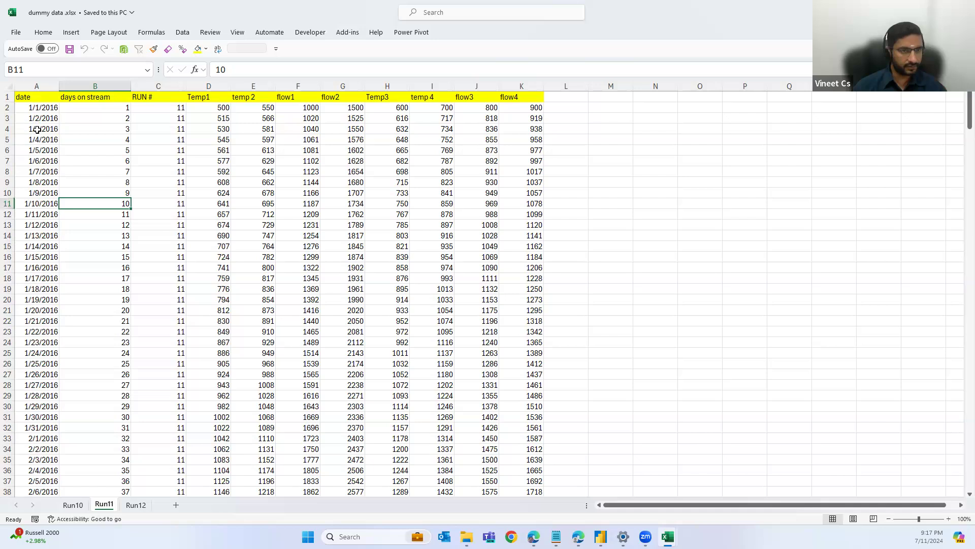
pyautogui.click(72, 505)
pyautogui.click(134, 506)
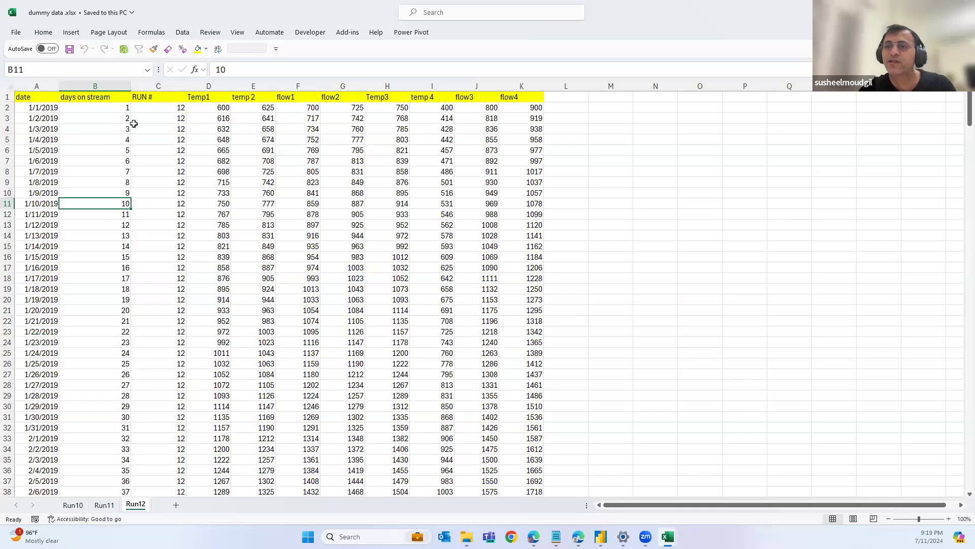
# Select the first 90 days on stream, cells B2 to B91, on the Run12 sheet.
pyautogui.scroll(-18, 123, 257)
pyautogui.scroll(15, 117, 244)
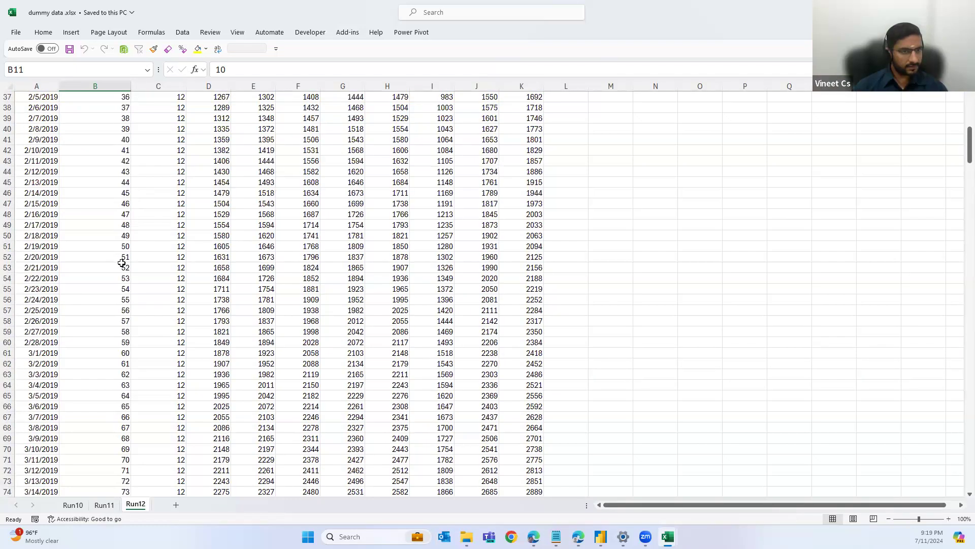
pyautogui.scroll(3, 107, 153)
pyautogui.moveTo(104, 108); pyautogui.dragTo(95, 468)
pyautogui.scroll(-6, 94, 439)
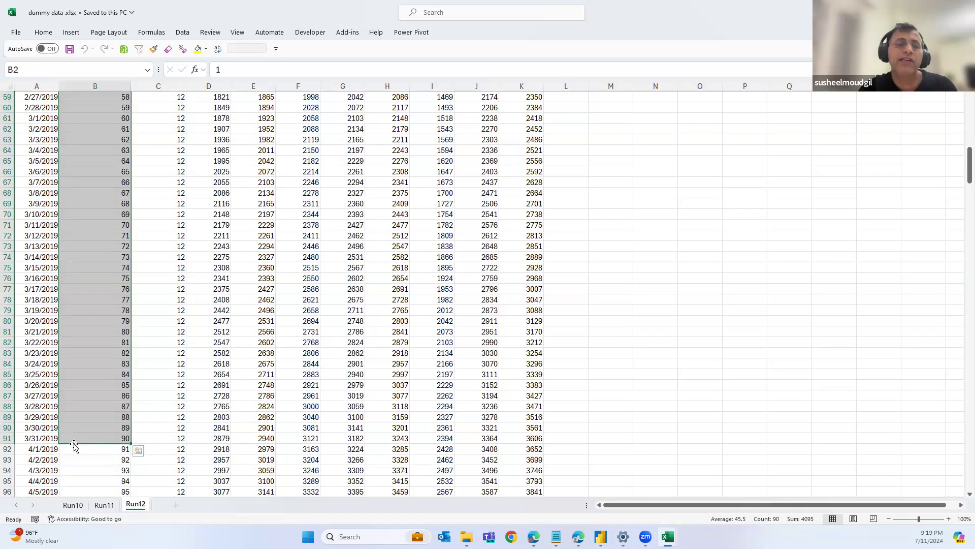
# Examine the remaining Run12 rows down to the last record and return to the first "days on stream" value in B2.
pyautogui.scroll(-5, 94, 439)
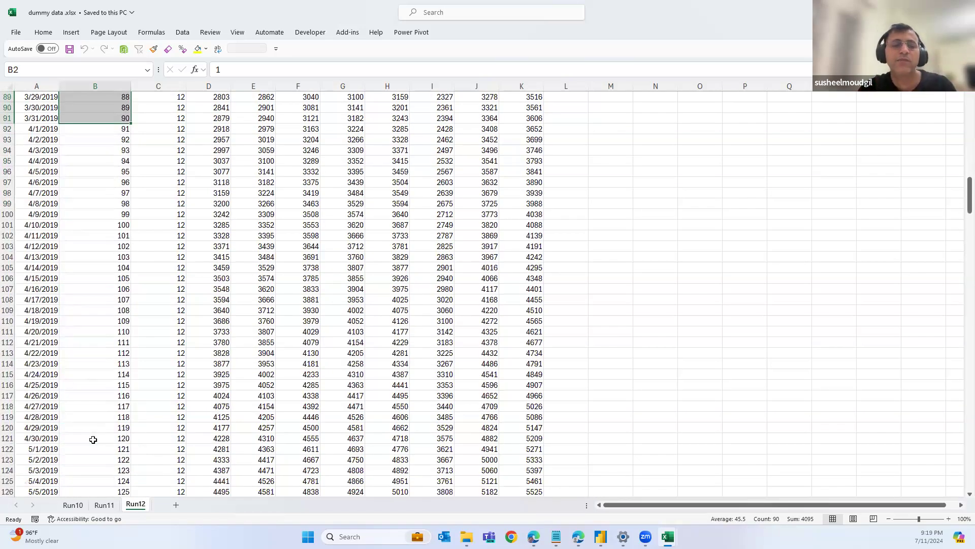
pyautogui.scroll(-11, 93, 439)
pyautogui.scroll(-20, 93, 440)
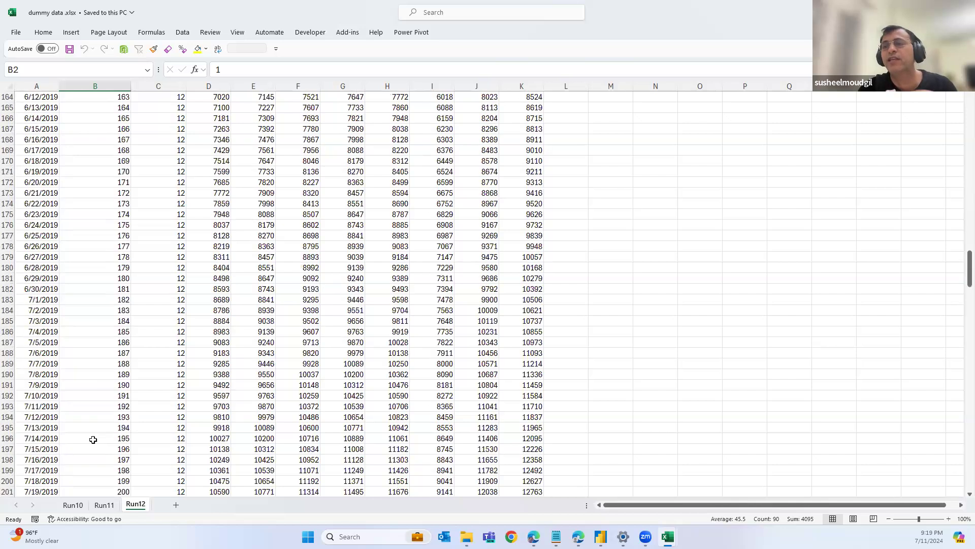
pyautogui.scroll(-20, 92, 440)
pyautogui.scroll(-19, 92, 439)
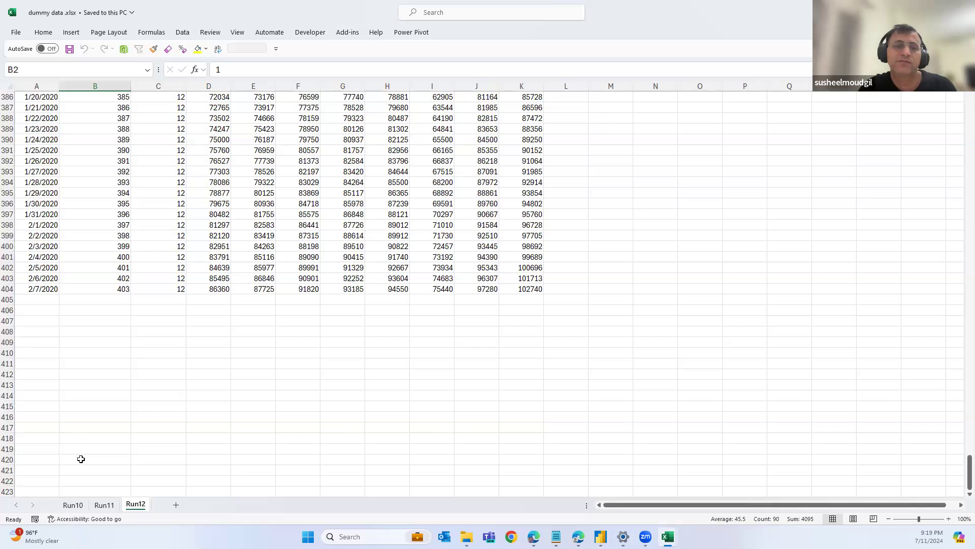
pyautogui.scroll(20, 94, 346)
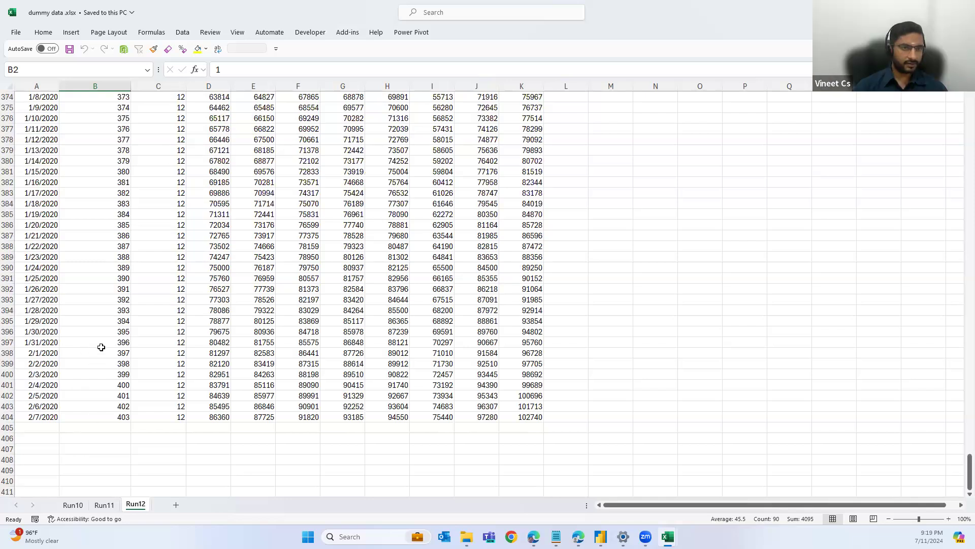
pyautogui.scroll(20, 100, 188)
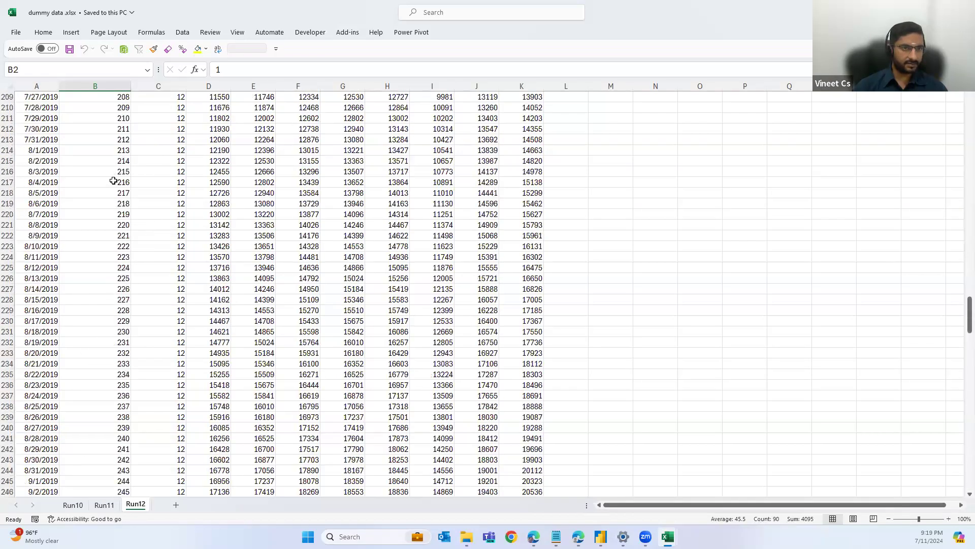
pyautogui.scroll(20, 114, 199)
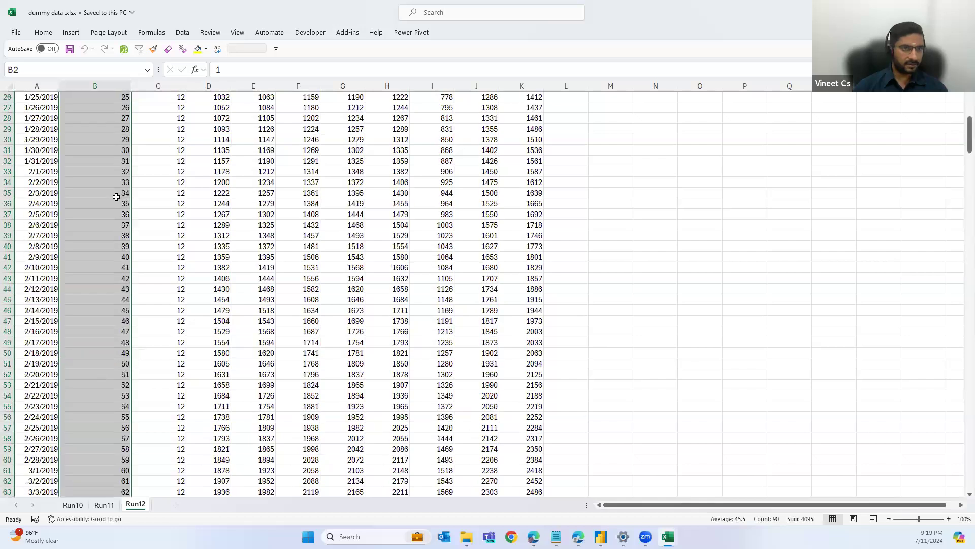
pyautogui.click(109, 98)
pyautogui.click(101, 108)
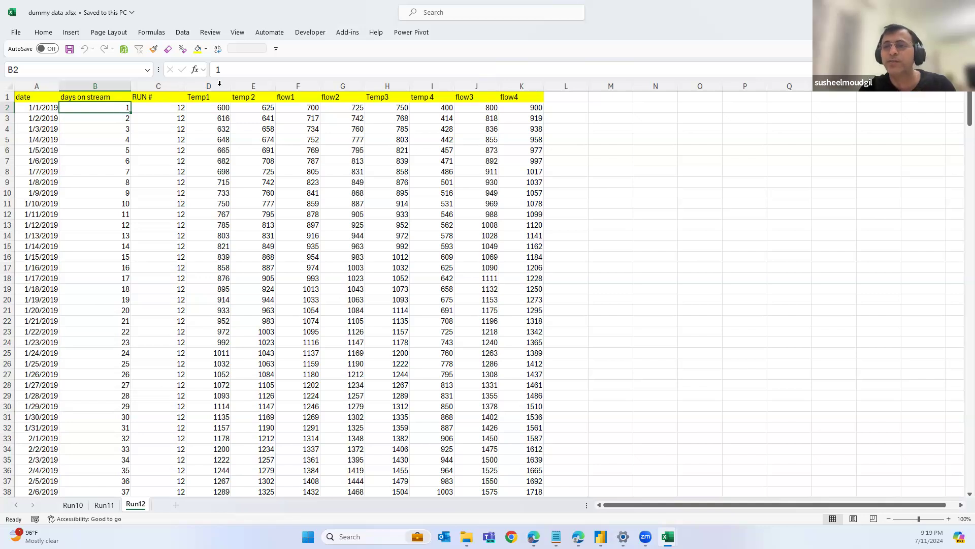
# Add filters to the Run12 header row and check which values the RUN # filter offers.
pyautogui.click(163, 96)
pyautogui.click(183, 32)
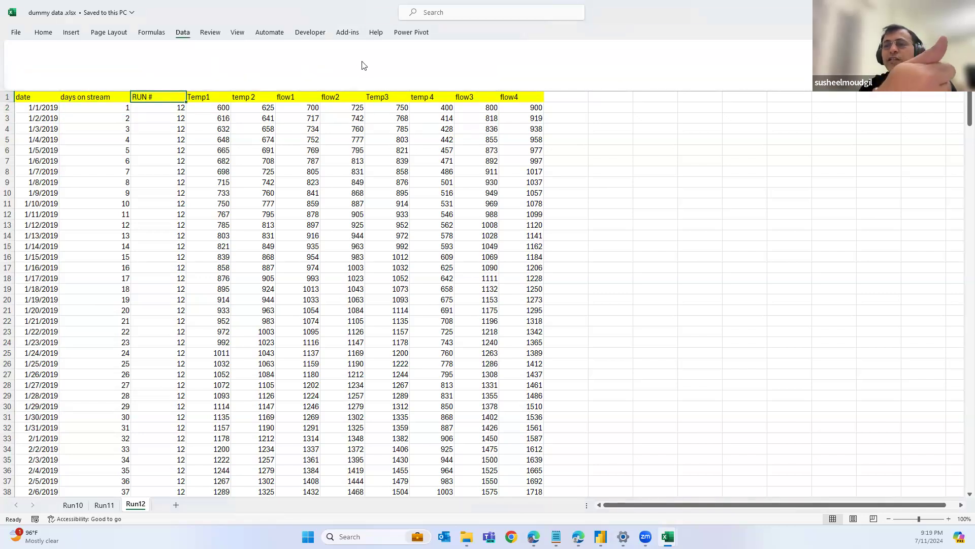
pyautogui.click(407, 65)
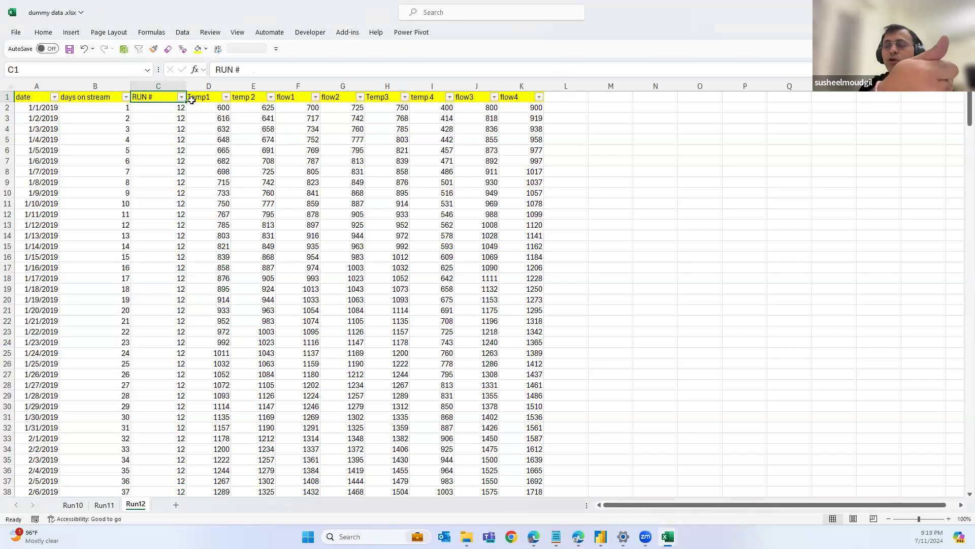
pyautogui.click(182, 97)
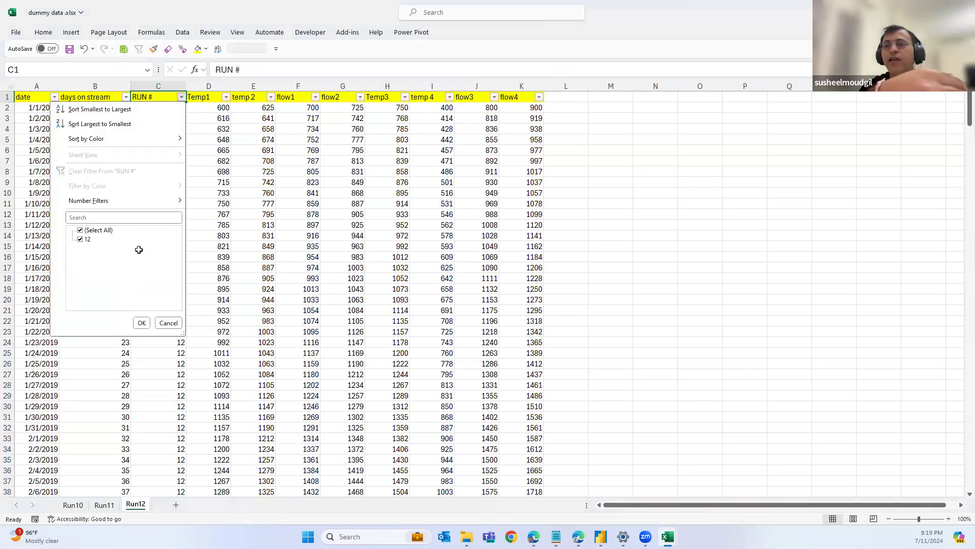
pyautogui.click(166, 323)
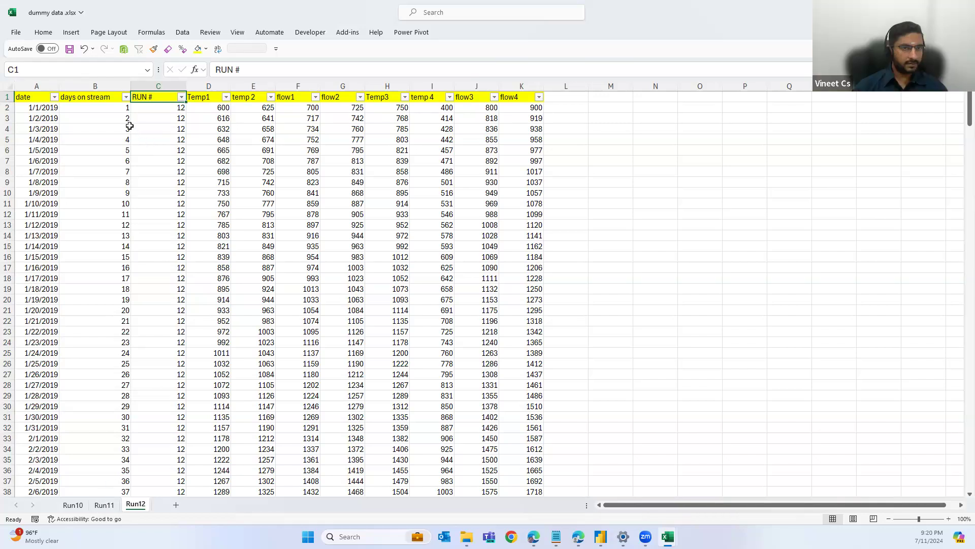
# Compare the first Run12 record's days on stream and RUN # with the RUN # columns on the Run11 and Run10 sheets.
pyautogui.moveTo(98, 110); pyautogui.dragTo(153, 110)
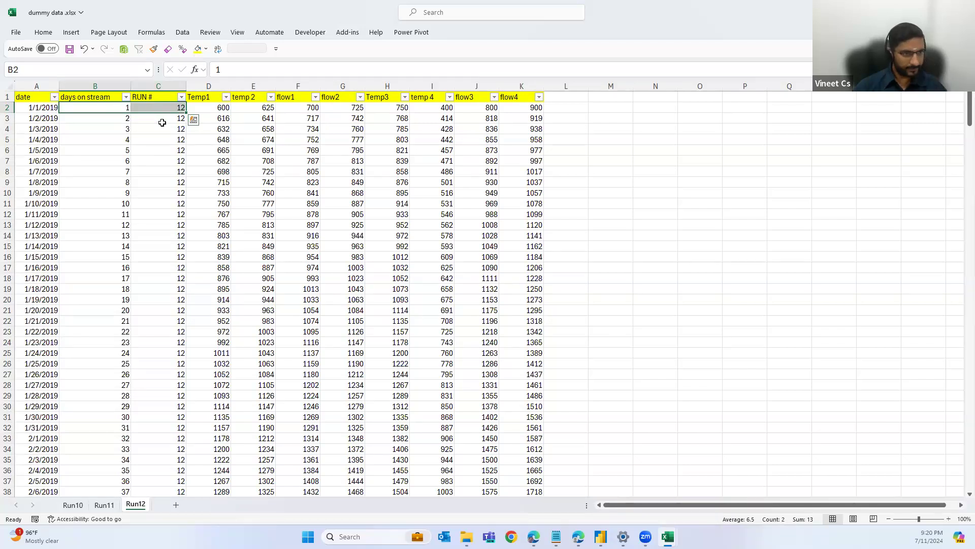
pyautogui.click(103, 110)
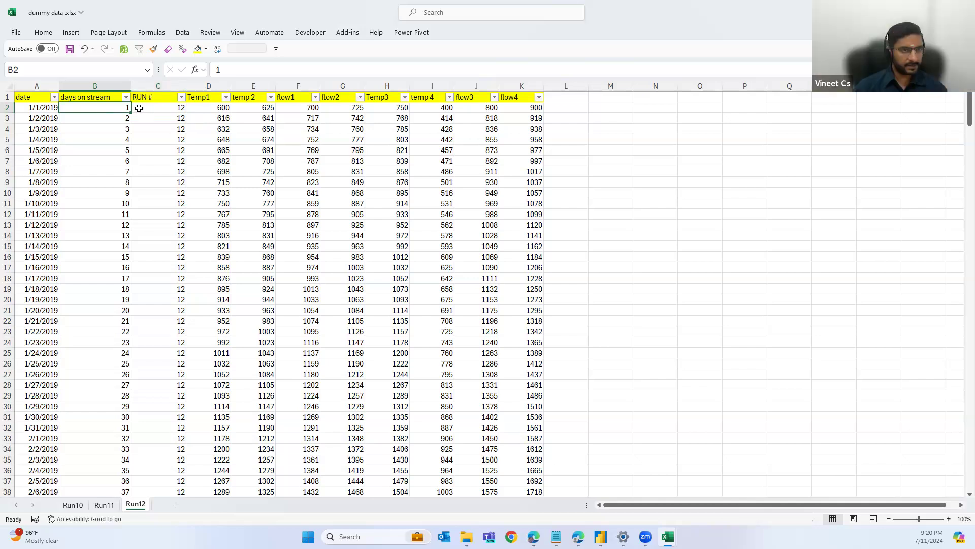
pyautogui.click(105, 506)
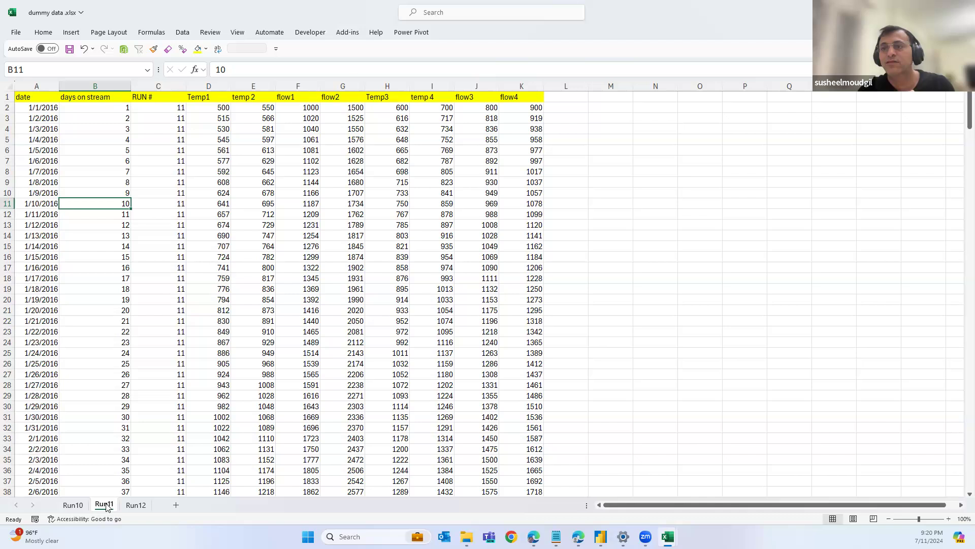
pyautogui.click(162, 98)
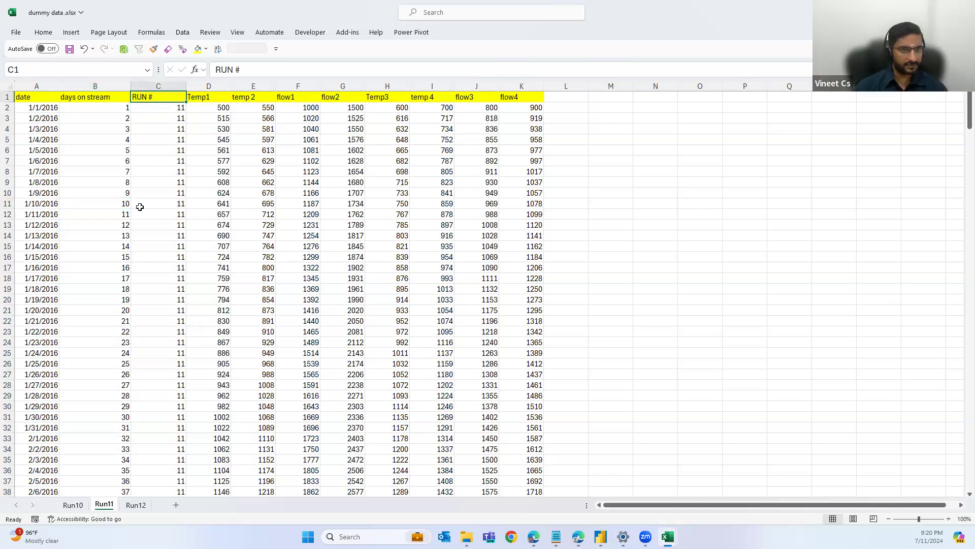
pyautogui.hotkey('ctrl', 'pageup')
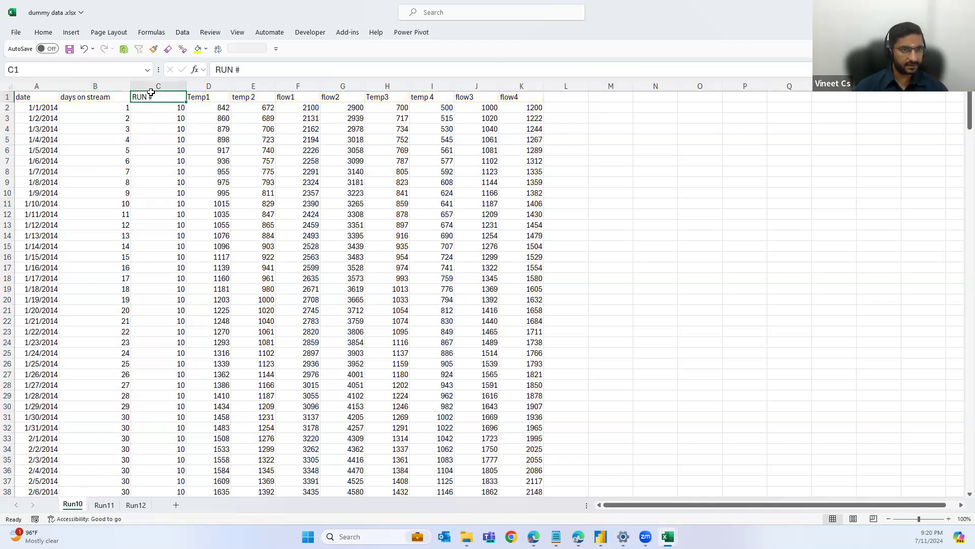
pyautogui.click(106, 504)
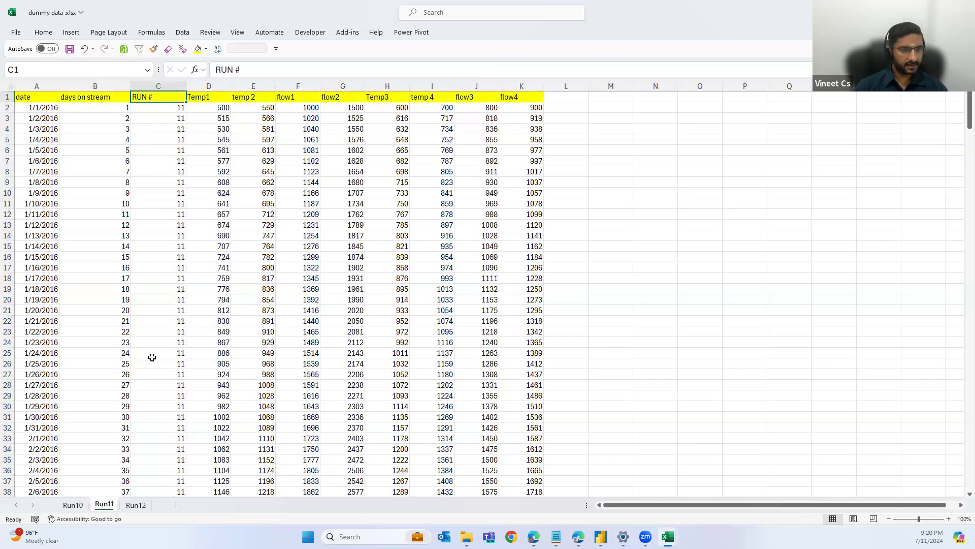
pyautogui.click(145, 503)
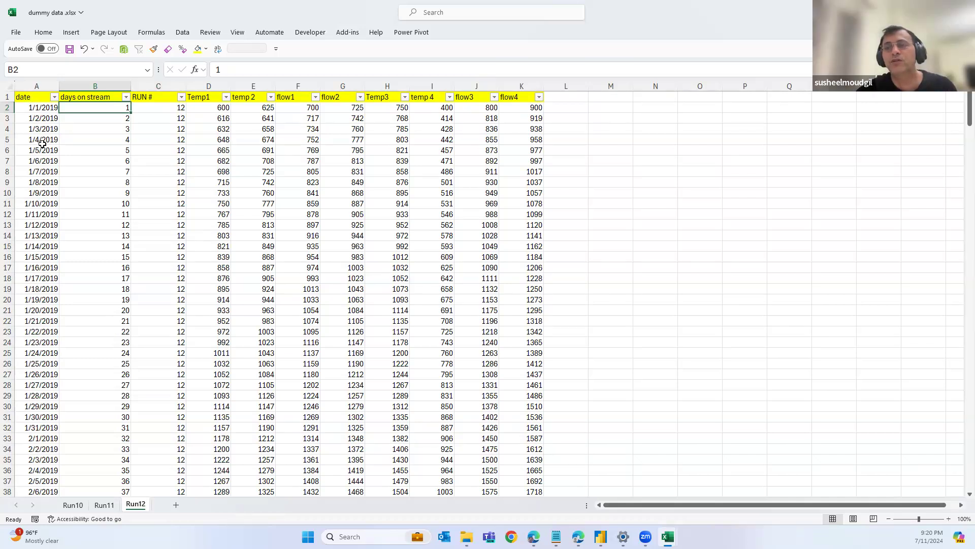
# Review the Run12 column layout from date to flow4, highlighting the "days on stream" and RUN # columns together.
pyautogui.click(39, 92)
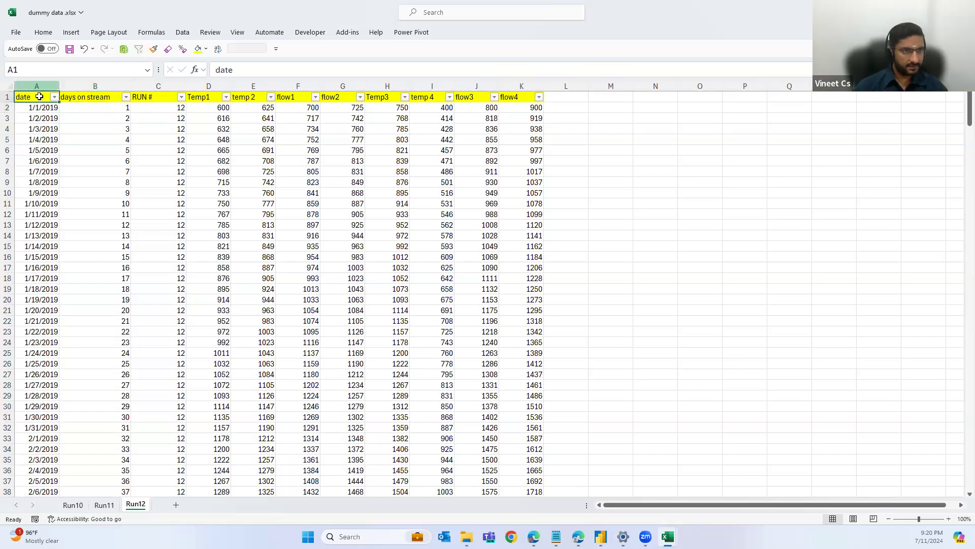
pyautogui.hotkey('ctrl', 'shift', 'Down')
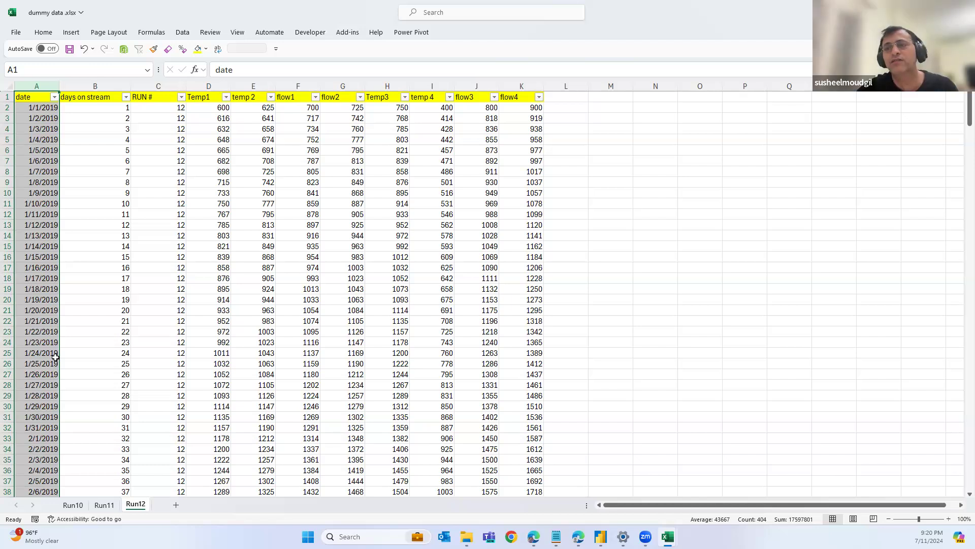
pyautogui.moveTo(43, 87); pyautogui.dragTo(520, 88)
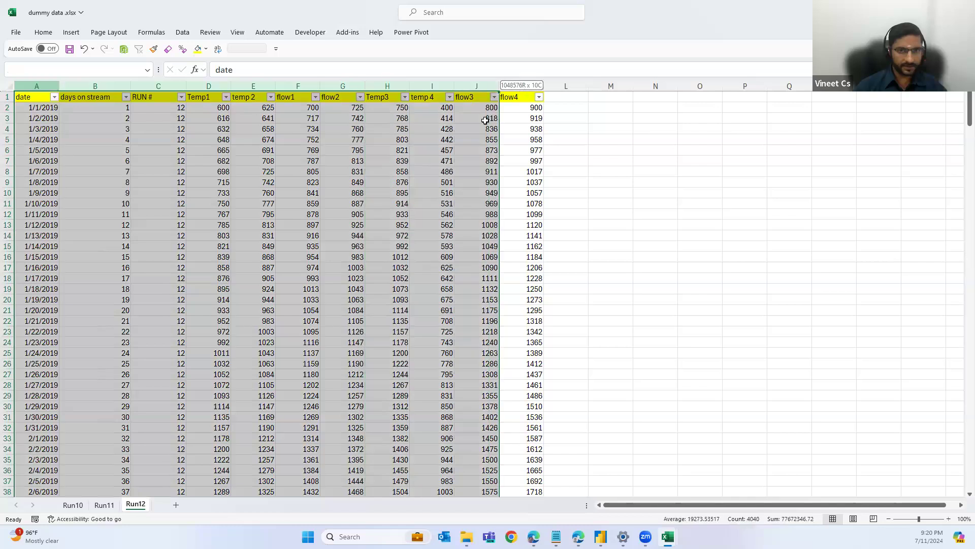
pyautogui.click(105, 245)
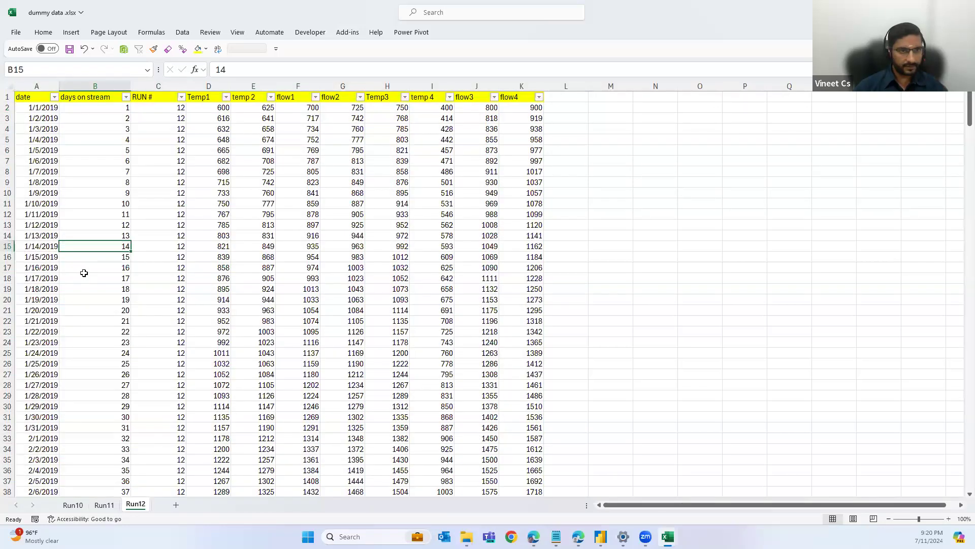
pyautogui.moveTo(91, 85); pyautogui.dragTo(160, 85)
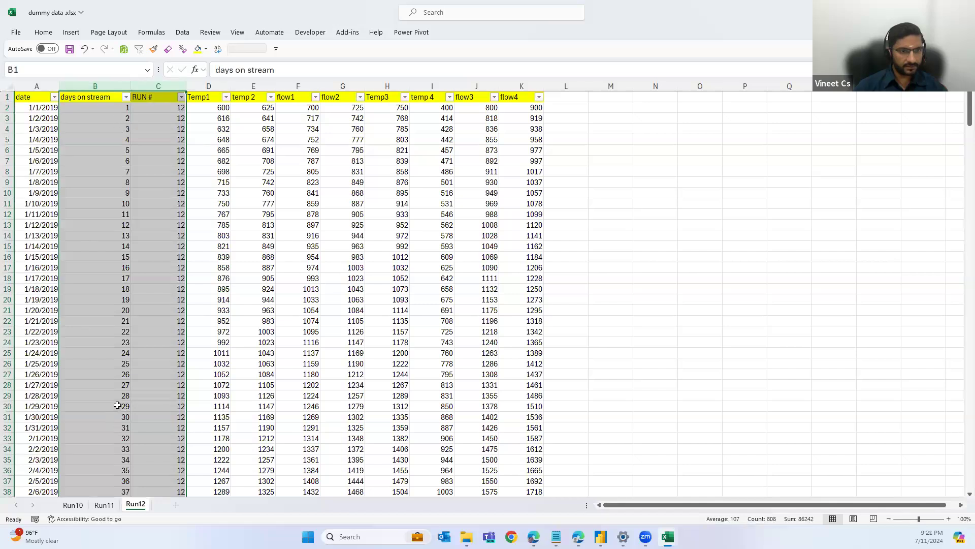
pyautogui.click(104, 504)
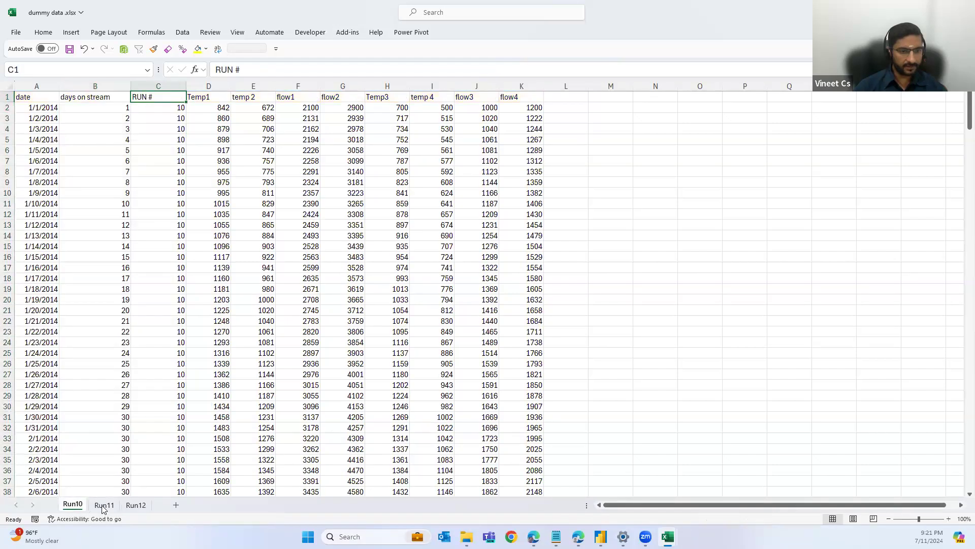
pyautogui.click(136, 505)
pyautogui.moveTo(110, 84); pyautogui.dragTo(163, 85)
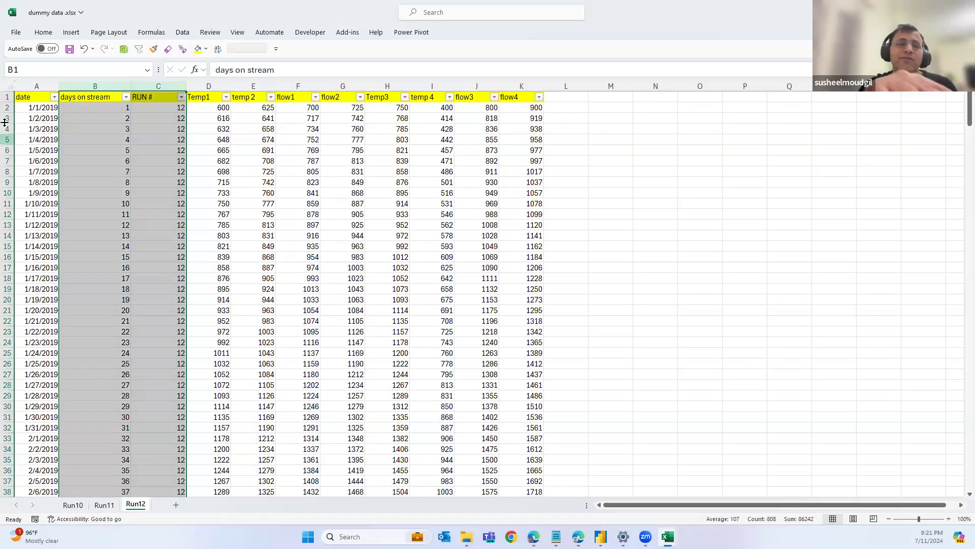
# Examine the Run12 date column and the first record's values from "days on stream" in B2 across to flow4.
pyautogui.click(37, 84)
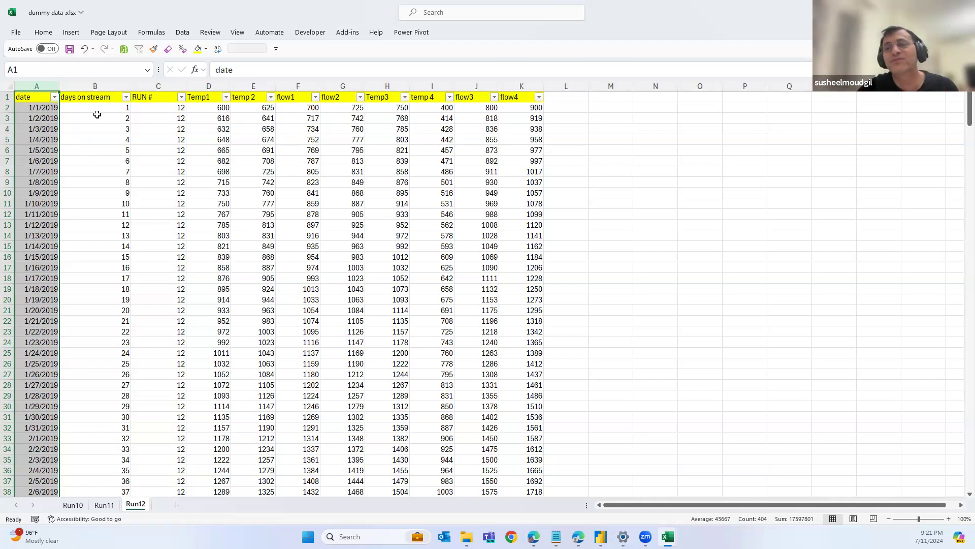
pyautogui.moveTo(96, 109); pyautogui.dragTo(101, 122)
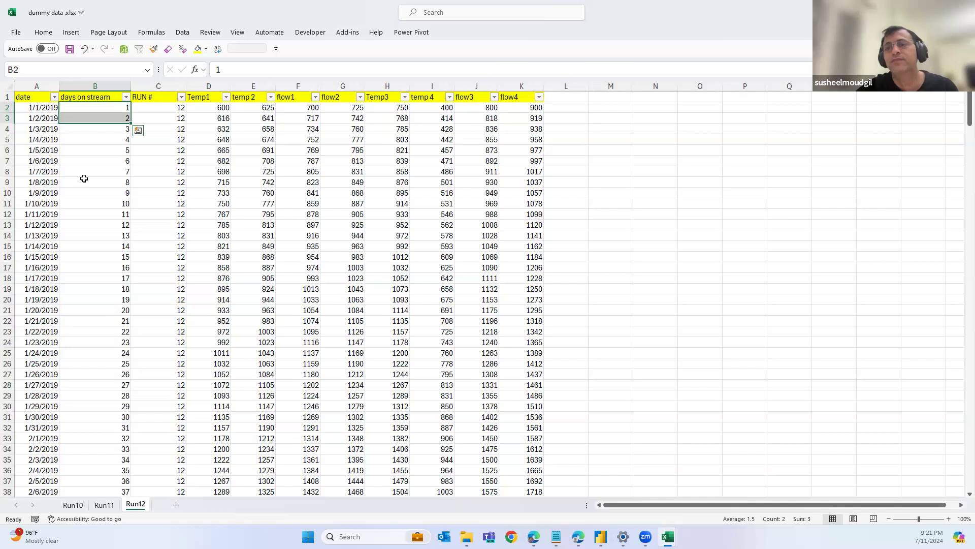
pyautogui.click(97, 107)
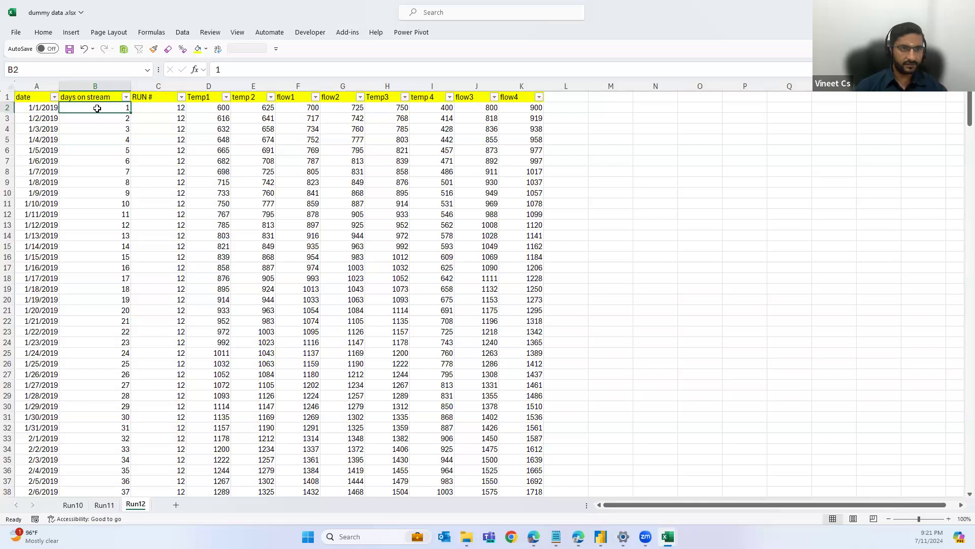
pyautogui.moveTo(97, 108); pyautogui.dragTo(508, 116)
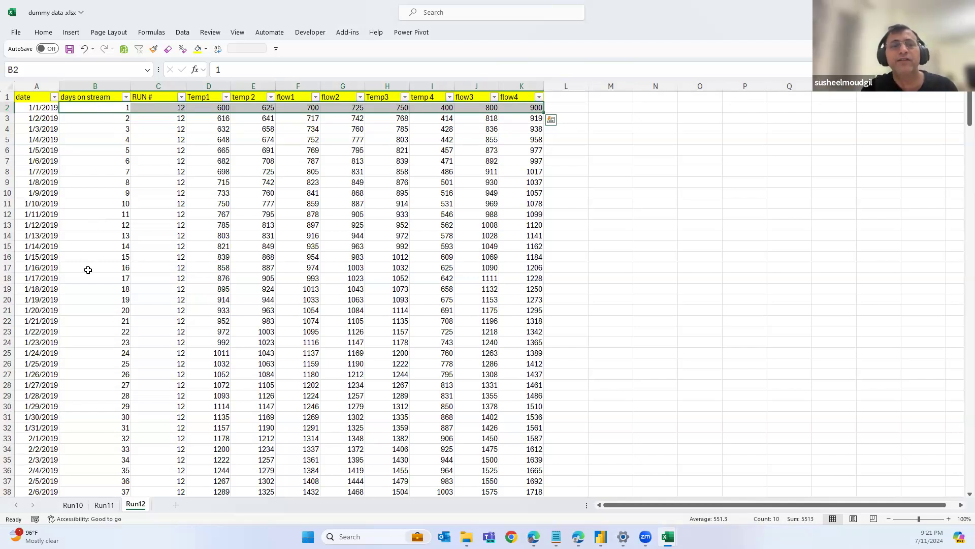
pyautogui.click(23, 107)
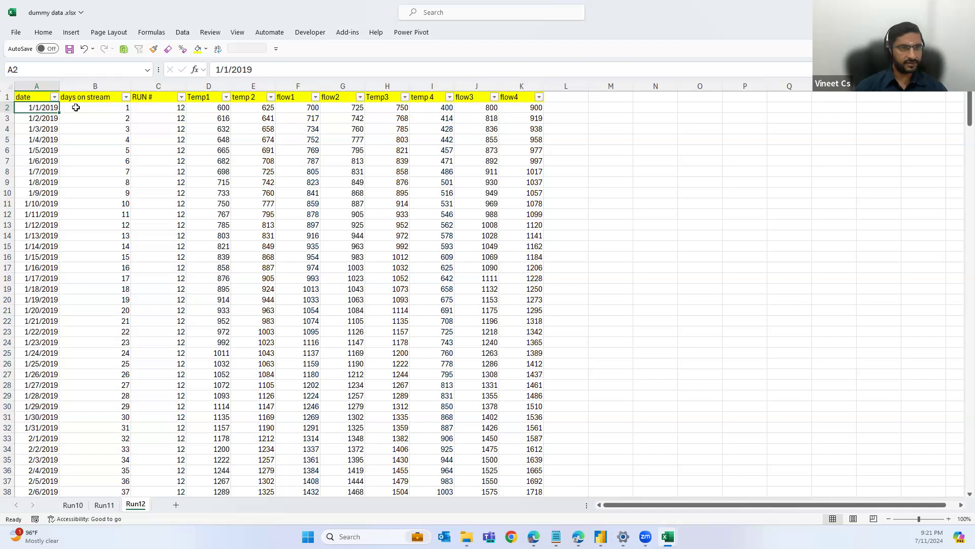
pyautogui.click(99, 105)
pyautogui.click(140, 104)
pyautogui.click(96, 106)
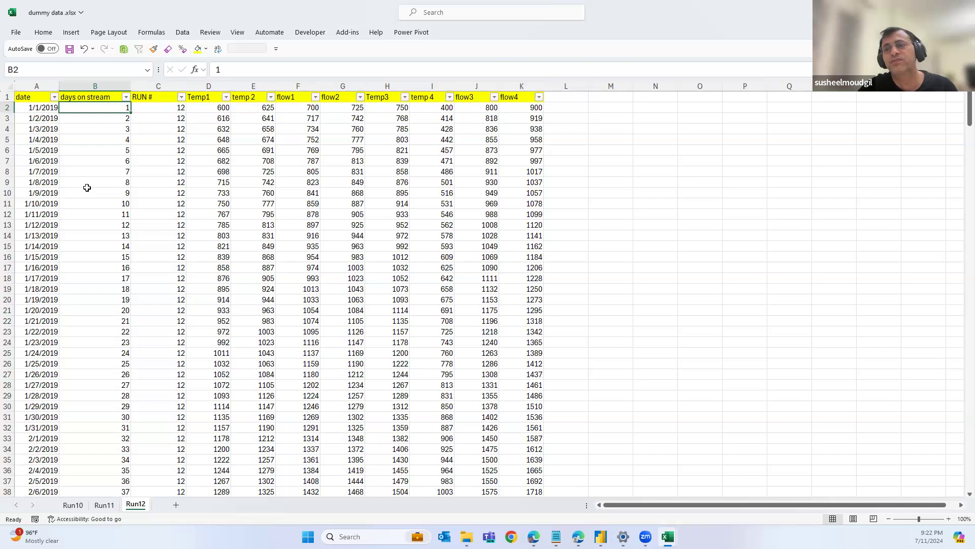
# Highlight the Run12 columns from "days on stream" to flow4, followed by the "days on stream" column alone.
pyautogui.moveTo(95, 87); pyautogui.dragTo(503, 90)
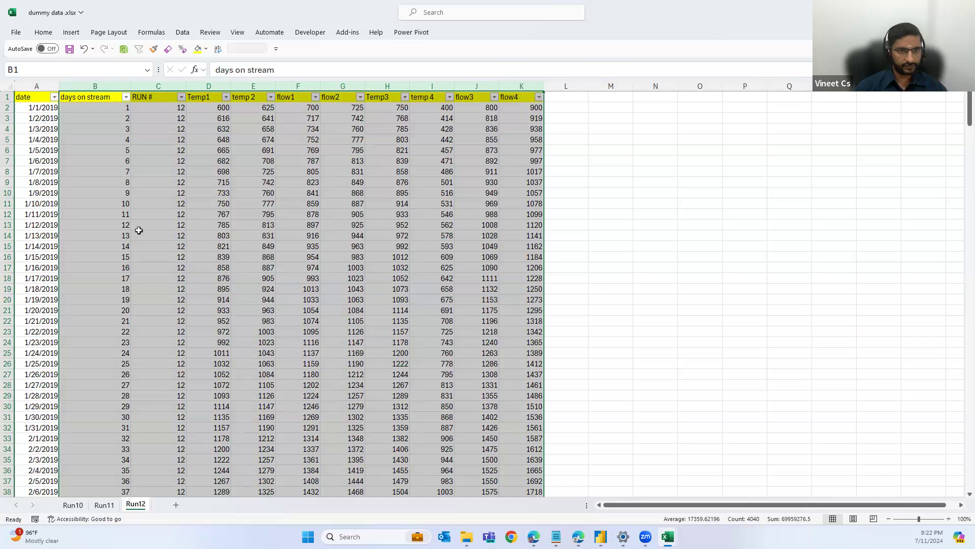
pyautogui.click(34, 97)
pyautogui.click(90, 86)
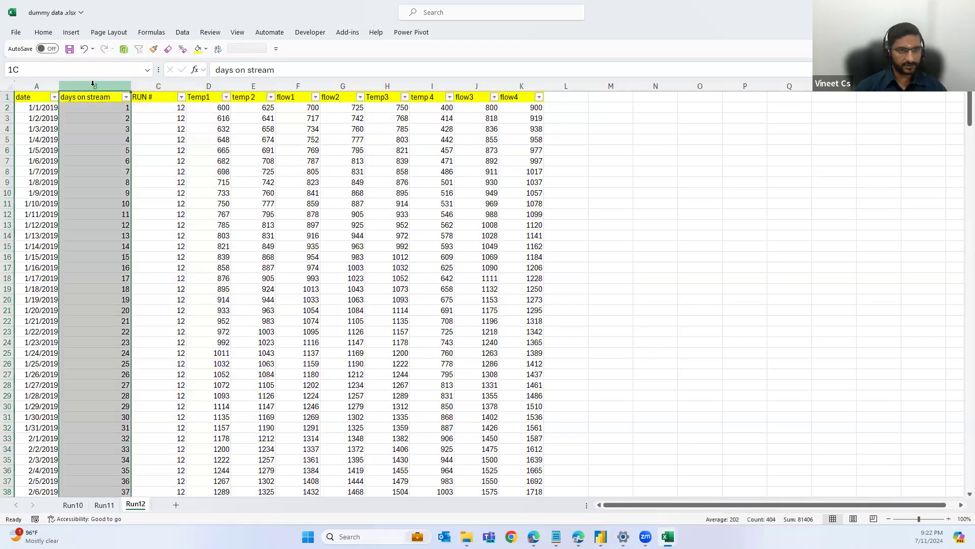
# Review the "days on stream" and RUN # columns on the Run11 sheet, checking them against the Run10 sheet.
pyautogui.click(104, 504)
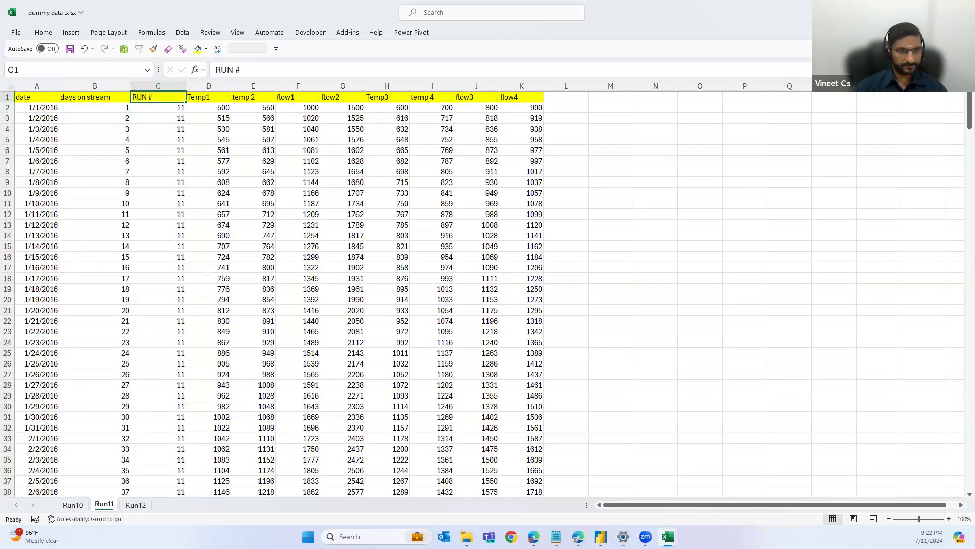
pyautogui.click(87, 86)
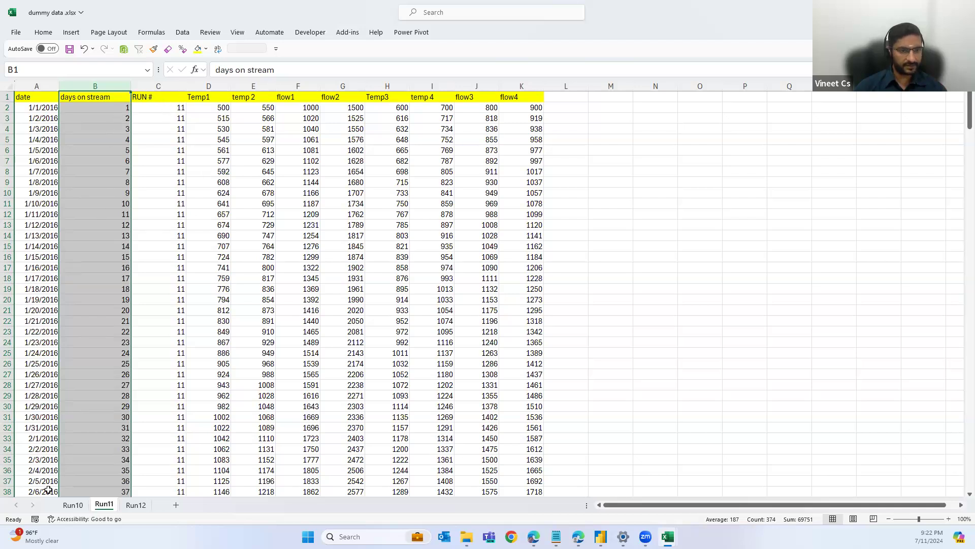
pyautogui.click(77, 505)
pyautogui.click(104, 507)
pyautogui.click(159, 86)
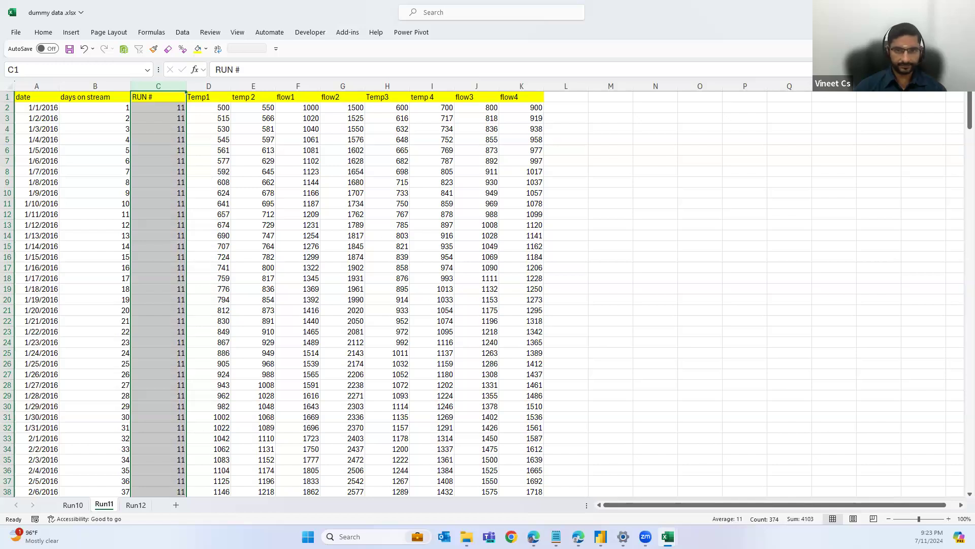
# Close dummy data .xlsx without saving the changes.
pyautogui.click(964, 11)
pyautogui.click(503, 282)
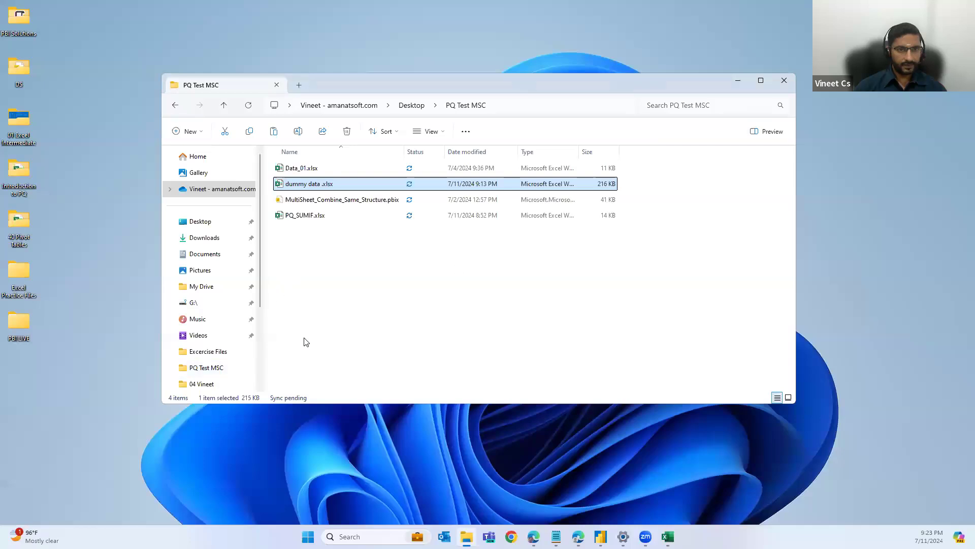
pyautogui.click(668, 536)
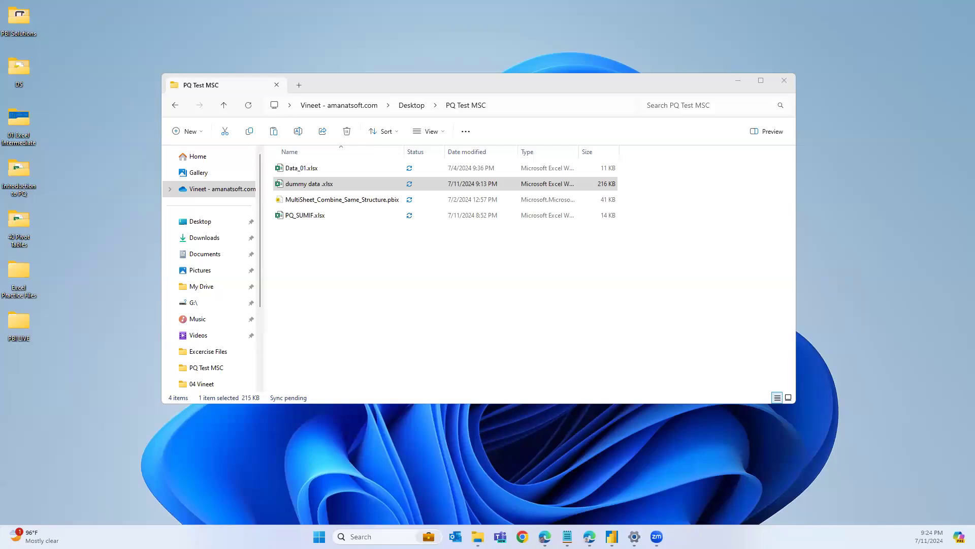
# Switch to the untitled Power BI Desktop report and maximize its window.
pyautogui.click(612, 537)
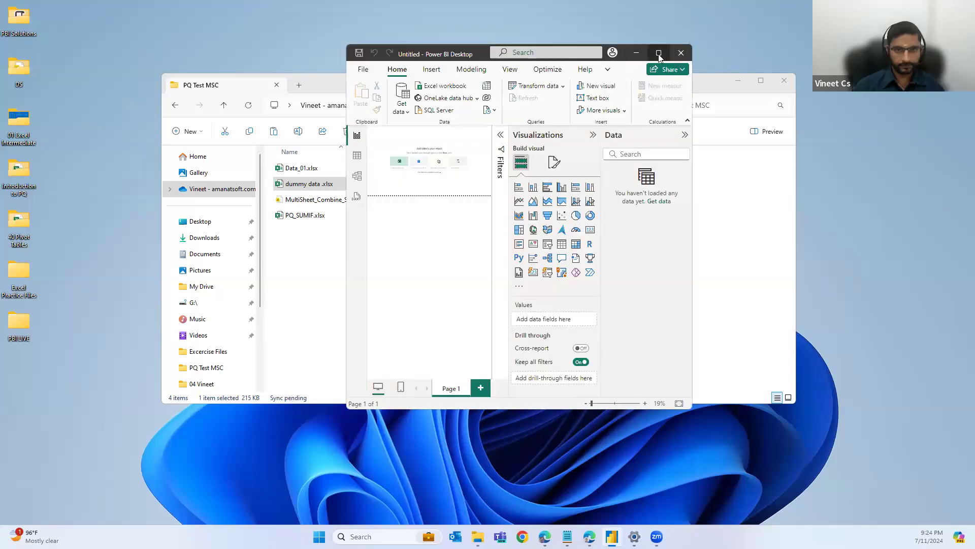
pyautogui.click(660, 53)
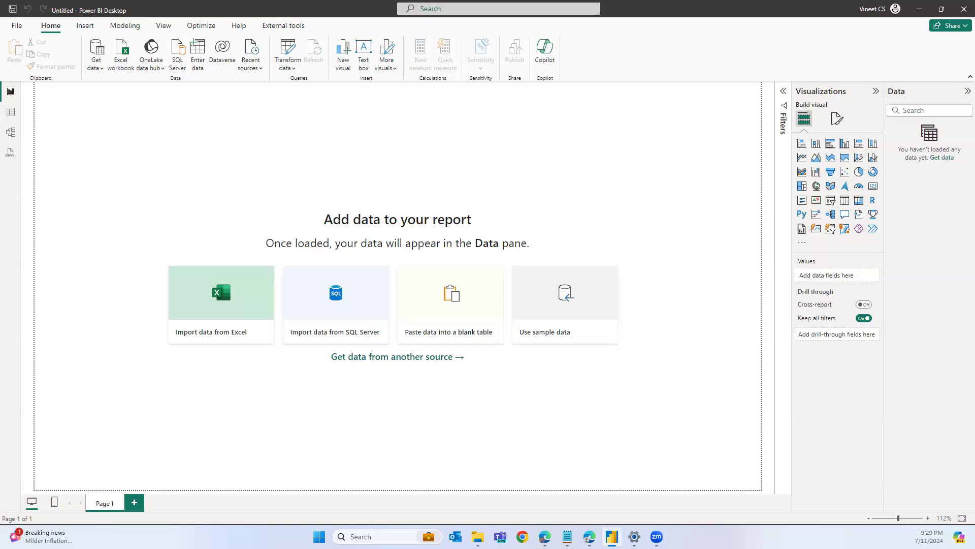
# Switch to File Explorer and open Rolling Calendar.txt from Desktop > PBI LIVE > Batch 02 > Excercise Files.
pyautogui.hotkey('alt', 'Tab')
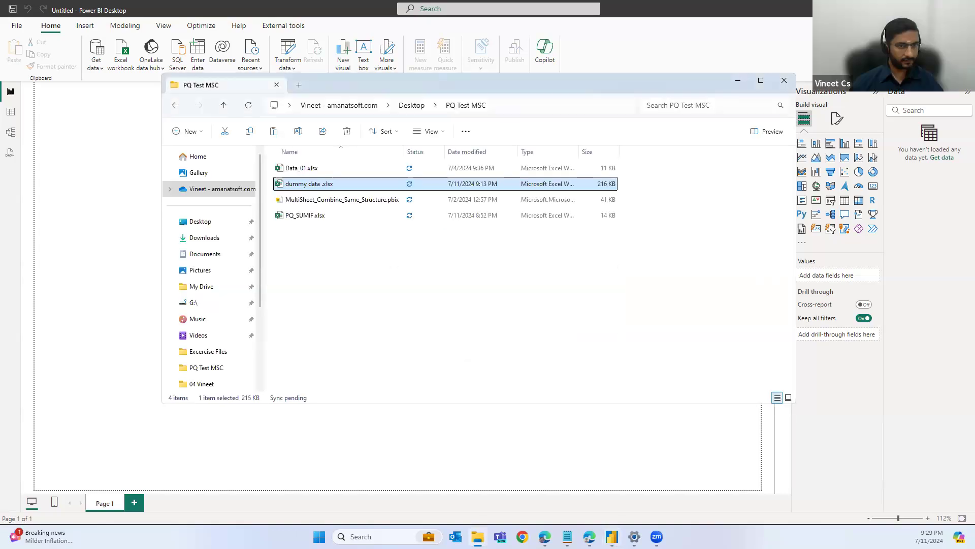
pyautogui.click(409, 108)
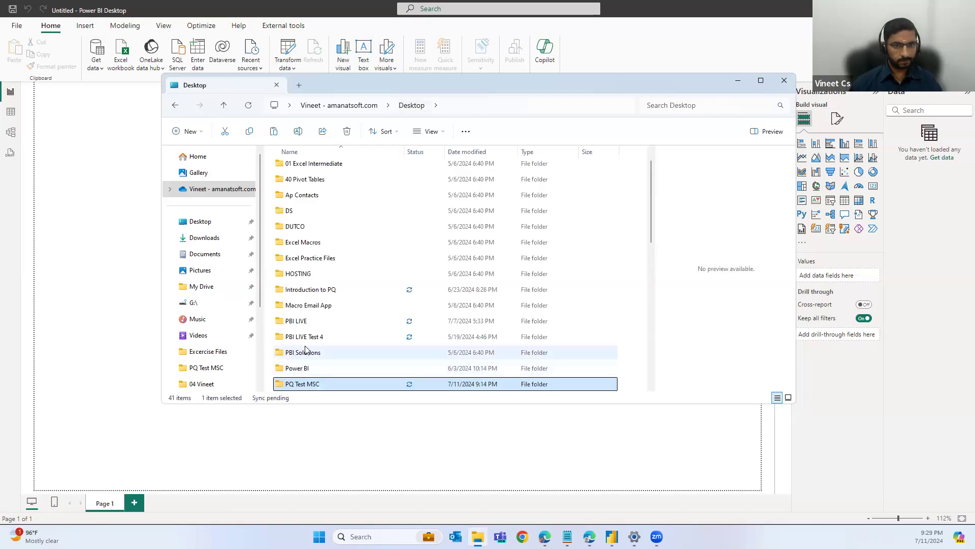
pyautogui.doubleClick(298, 321)
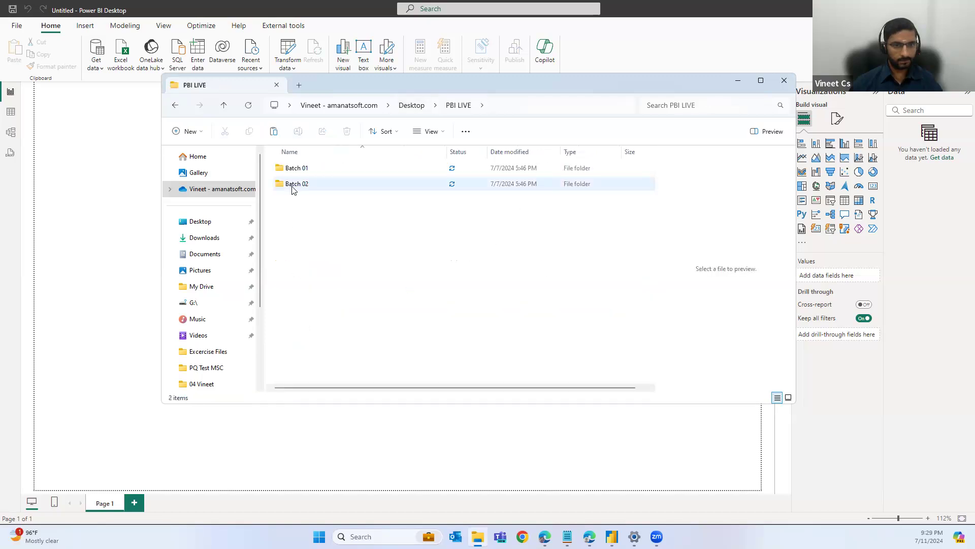
pyautogui.doubleClick(293, 185)
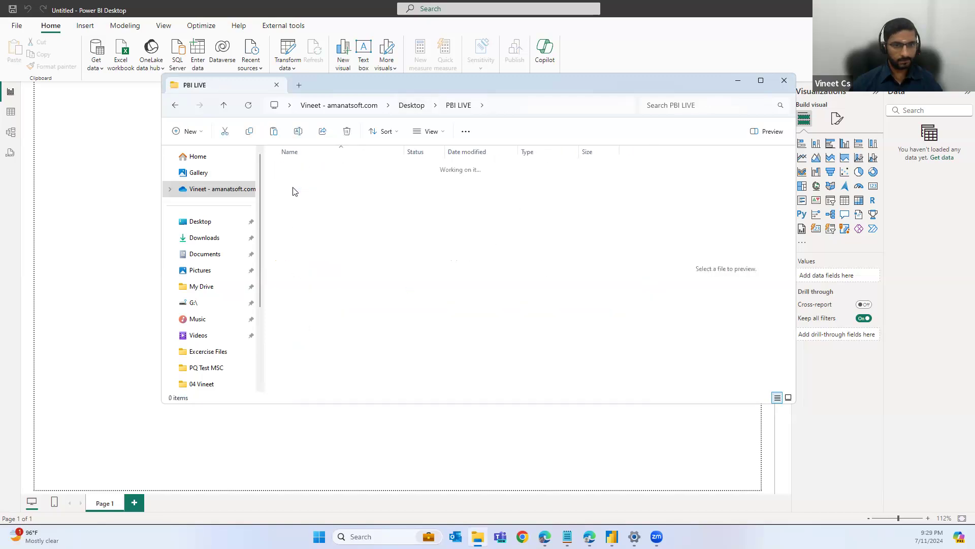
pyautogui.doubleClick(302, 229)
pyautogui.click(302, 296)
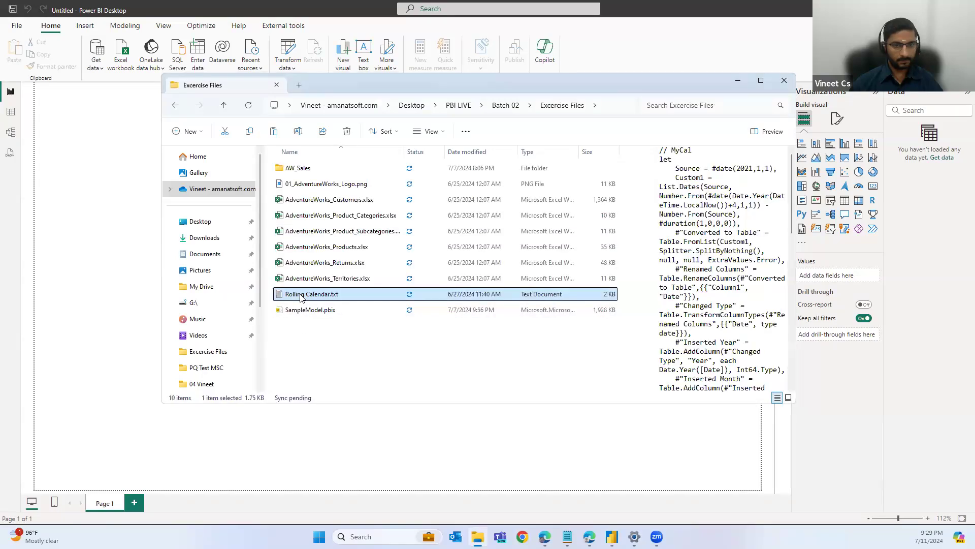
pyautogui.doubleClick(302, 295)
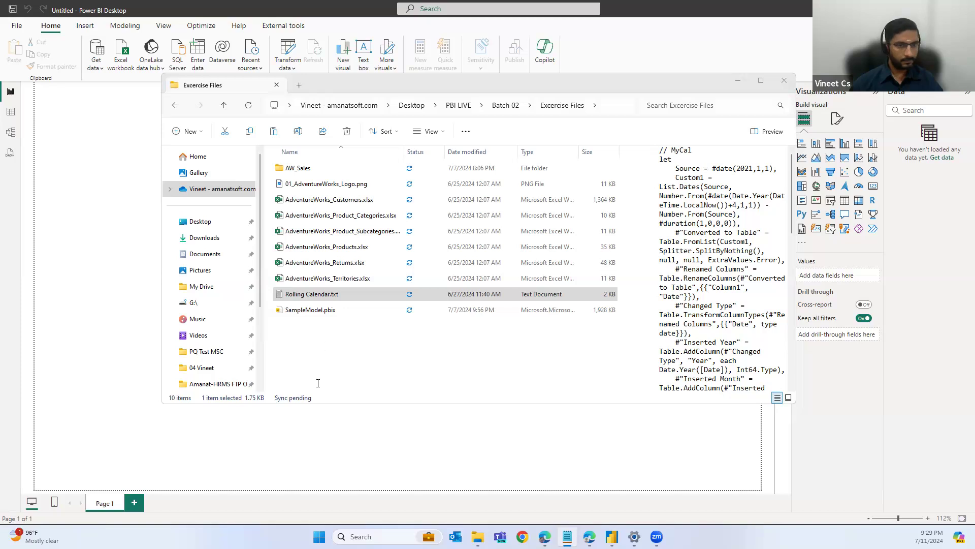
# Copy the entire MyCal query script from Rolling Calendar.txt and return to the untitled Power BI Desktop report.
pyautogui.hotkey('ctrl', 'a')
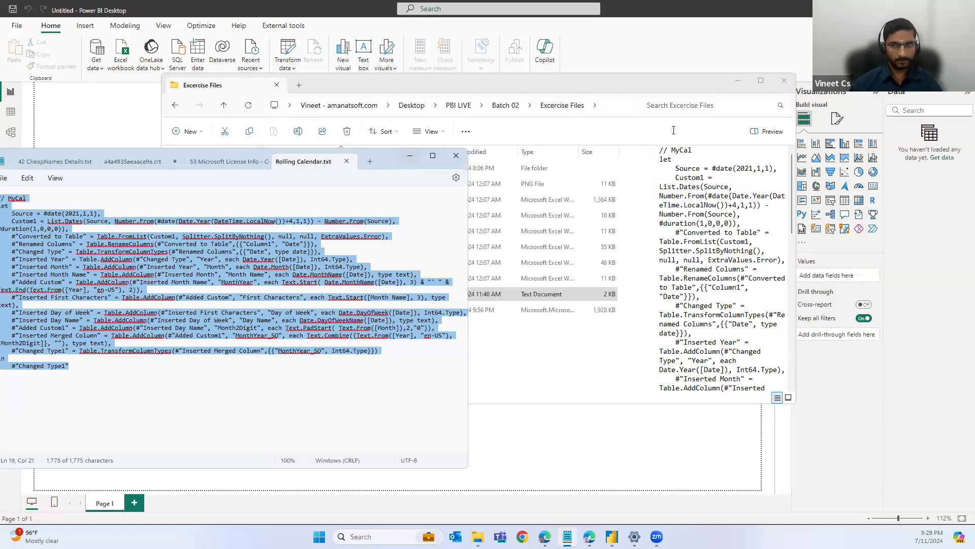
pyautogui.click(409, 156)
pyautogui.click(131, 167)
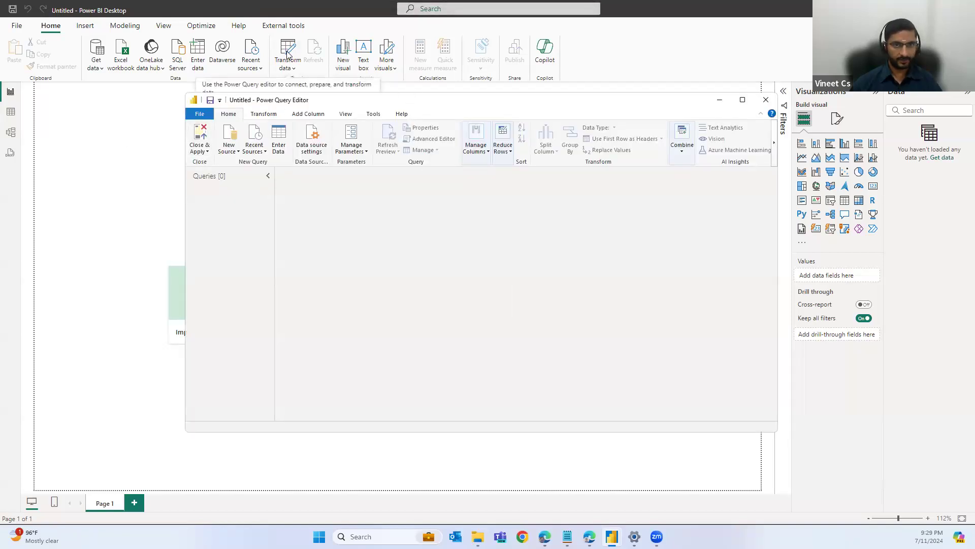
# Create a blank query in Power Query Editor and replace its code with the copied calendar script.
pyautogui.click(236, 152)
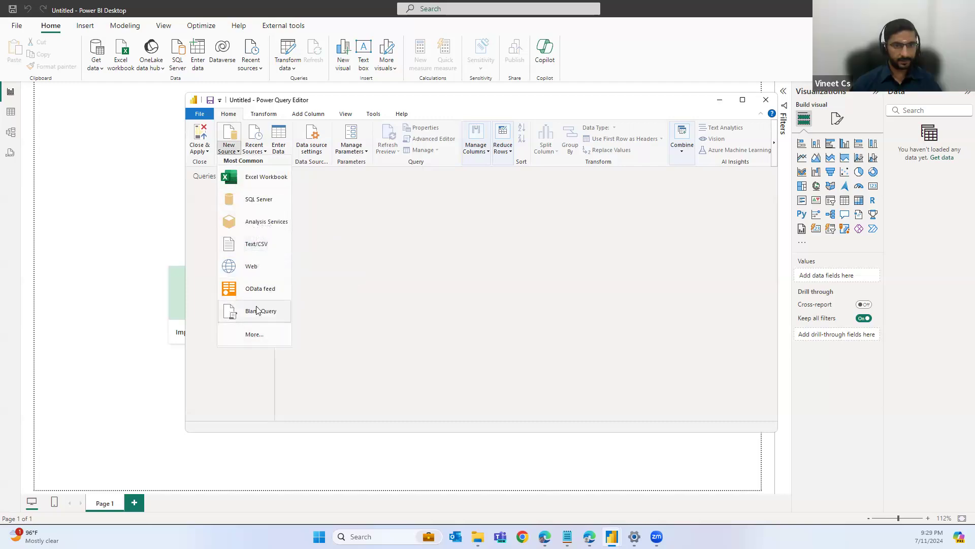
pyautogui.click(249, 310)
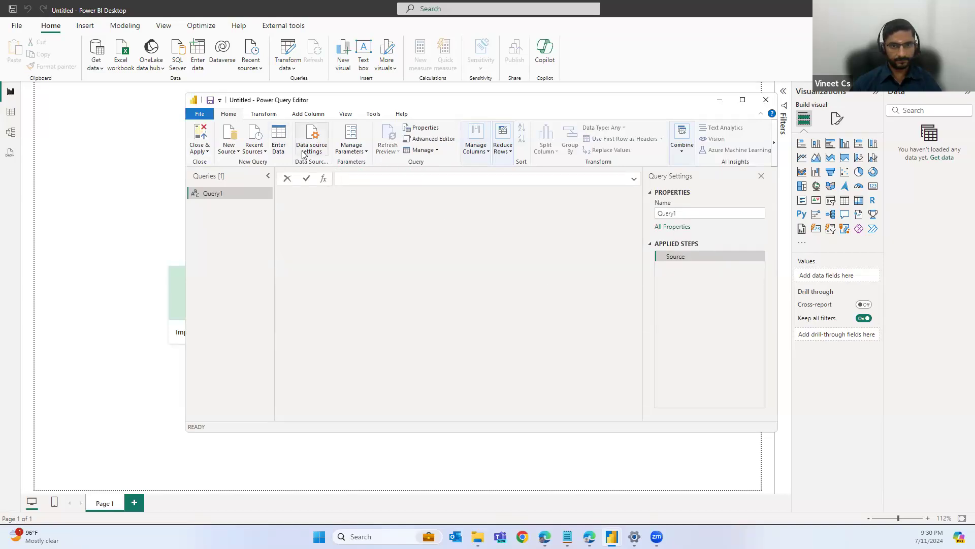
pyautogui.click(414, 139)
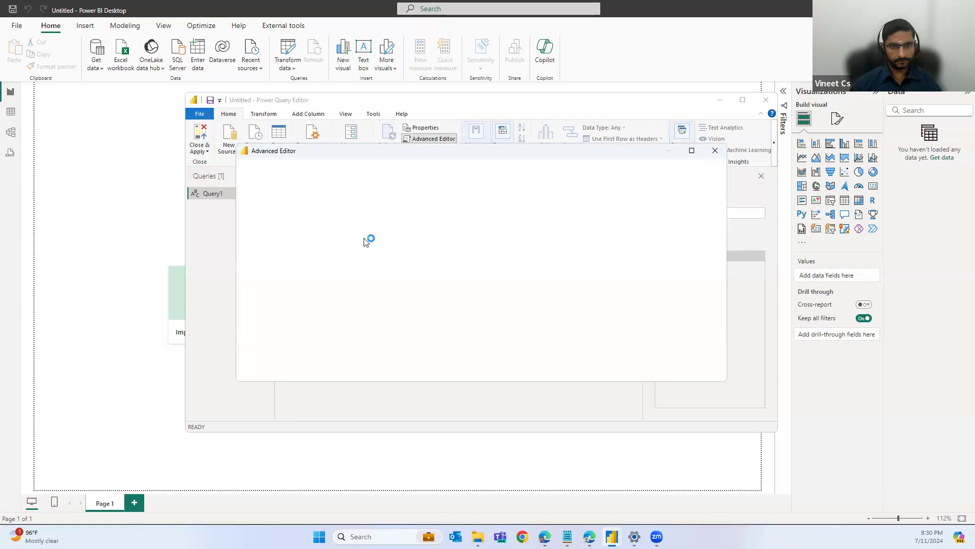
pyautogui.hotkey('ctrl', 'a')
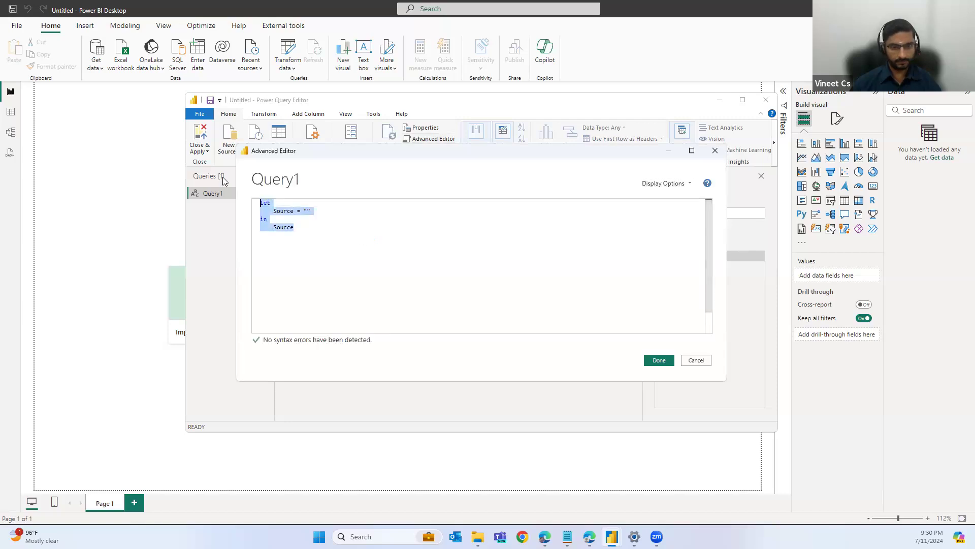
pyautogui.hotkey('ctrl', 'v')
pyautogui.click(659, 360)
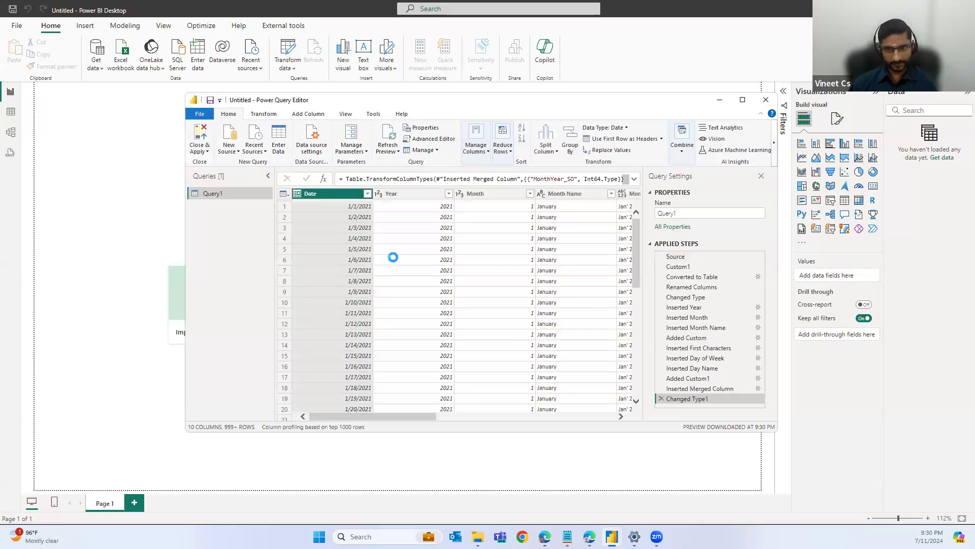
# Rename the calendar query as M_Date and load it into the report.
pyautogui.doubleClick(681, 214)
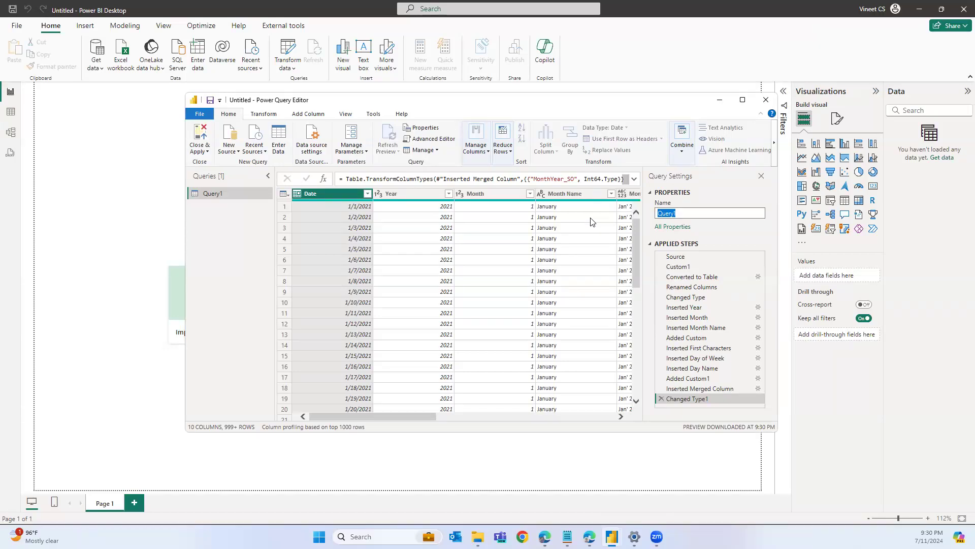
pyautogui.write('M_Date')
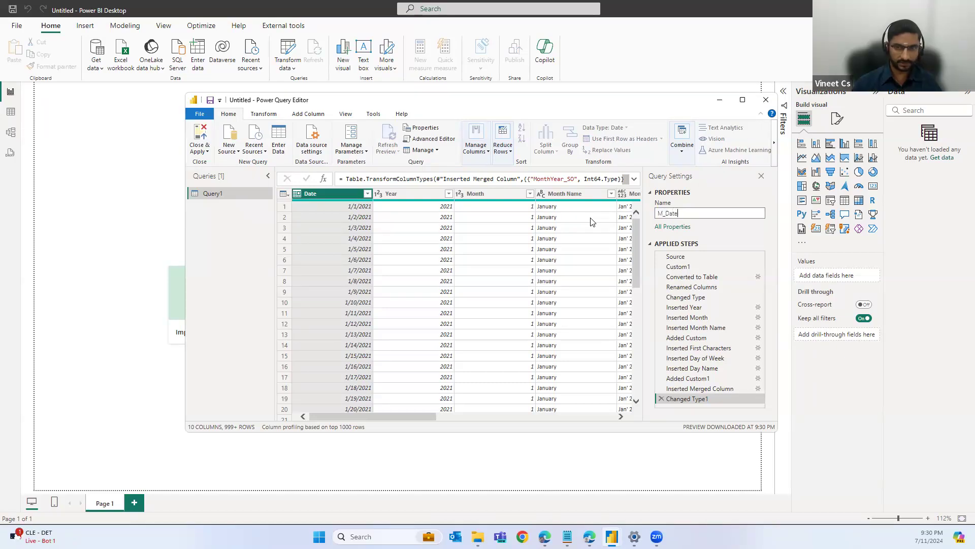
pyautogui.press('Return')
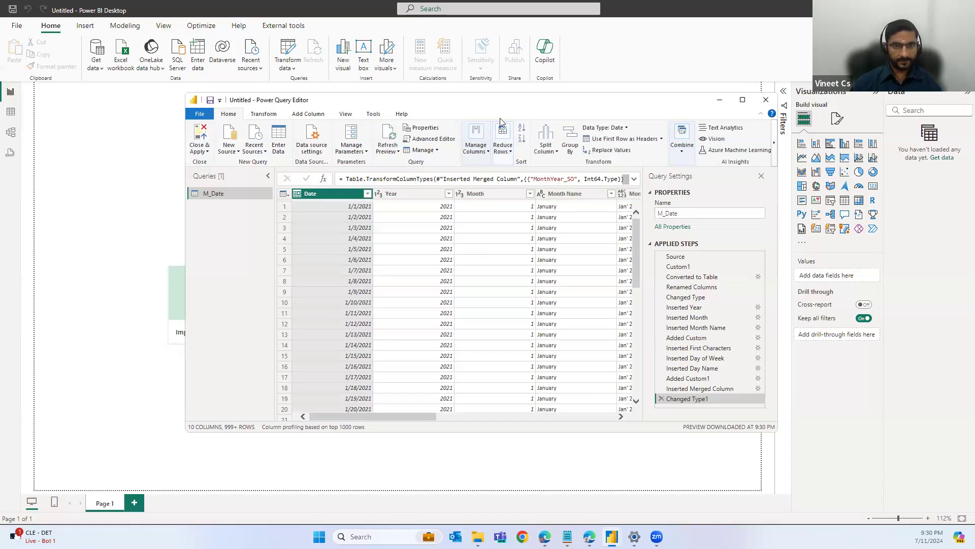
pyautogui.moveTo(340, 419); pyautogui.dragTo(199, 386)
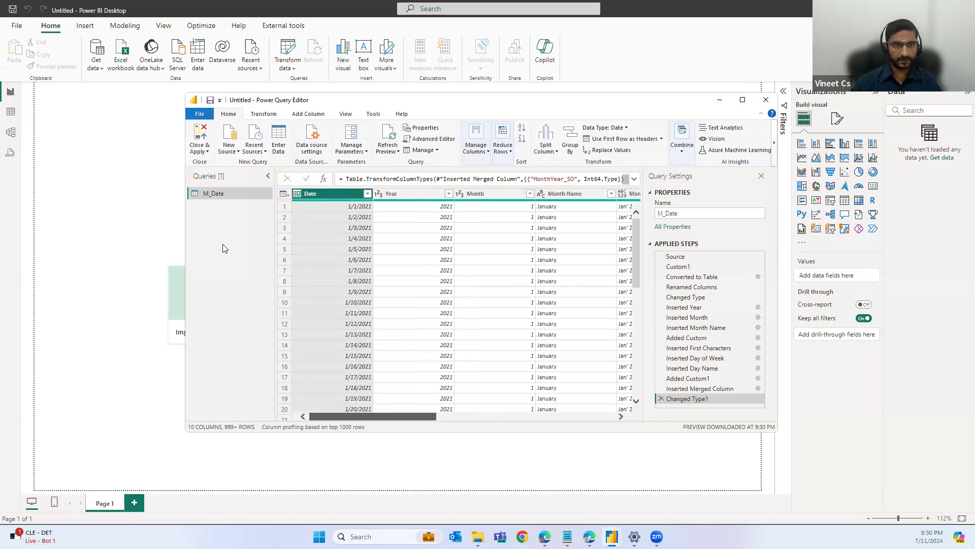
pyautogui.click(202, 137)
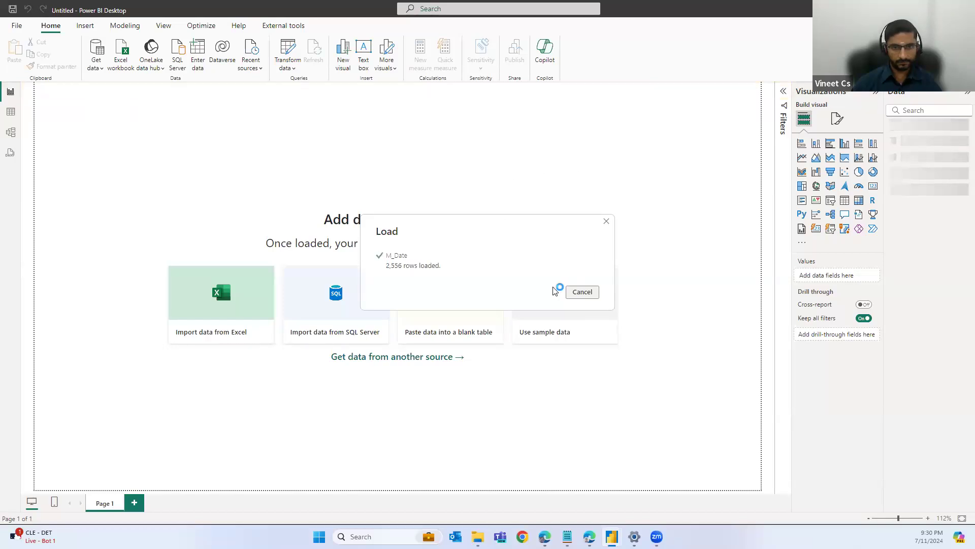
# Add a table visual showing Month Name from M_Date, placed right of the page's centre and enlarged downward and slightly to the left.
pyautogui.click(844, 201)
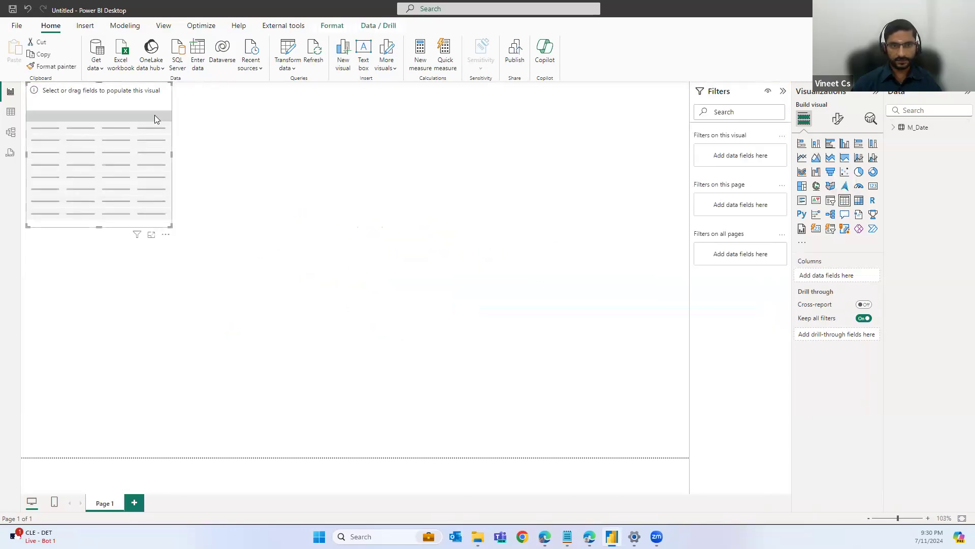
pyautogui.moveTo(138, 101); pyautogui.dragTo(496, 153)
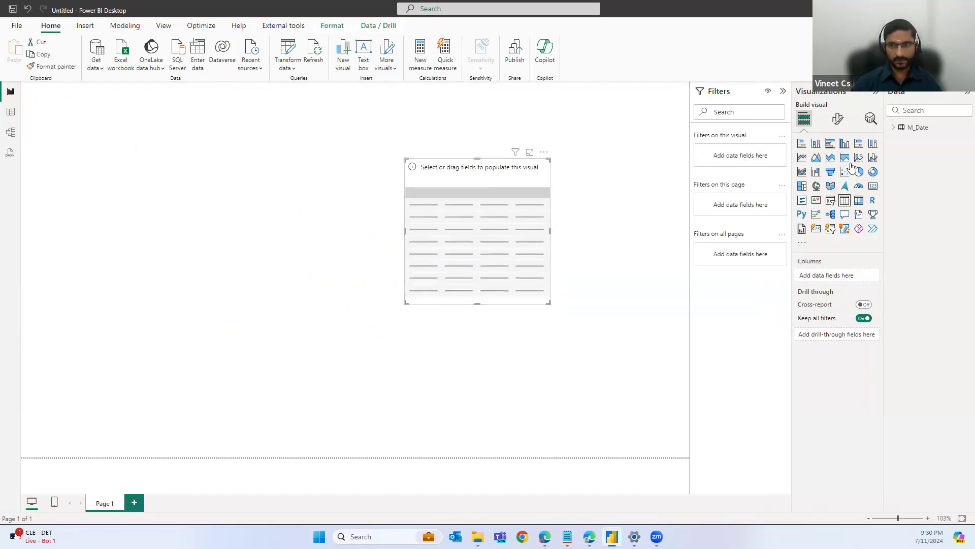
pyautogui.click(893, 129)
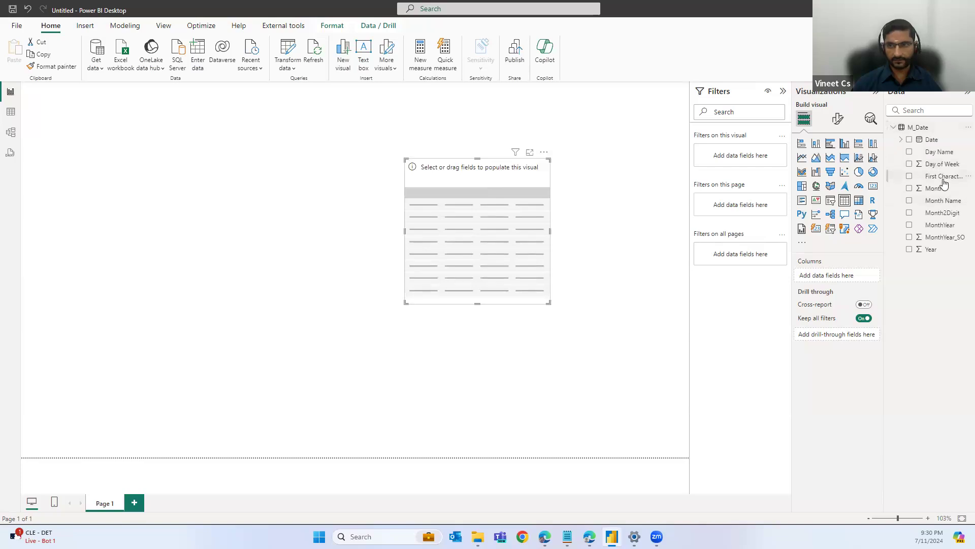
pyautogui.moveTo(940, 201); pyautogui.dragTo(489, 221)
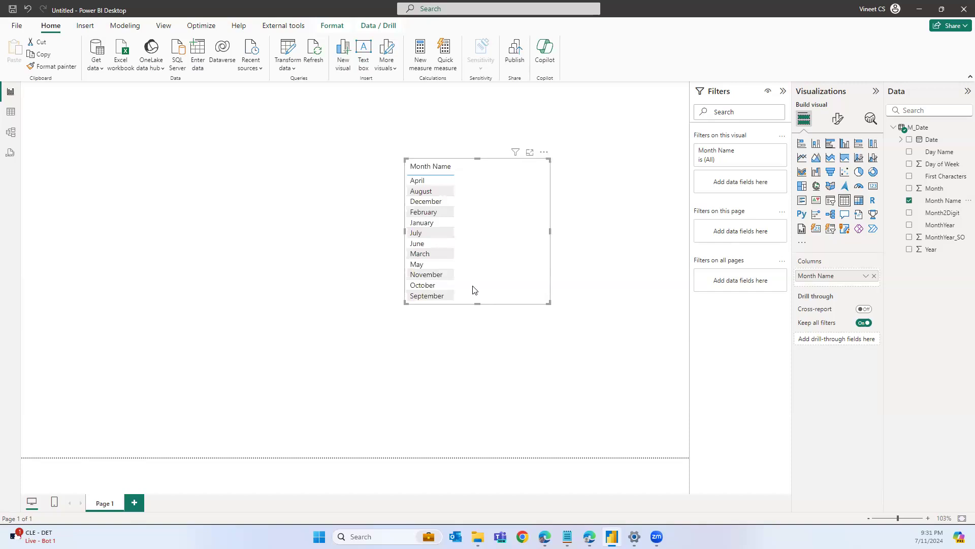
pyautogui.moveTo(478, 304); pyautogui.dragTo(477, 367)
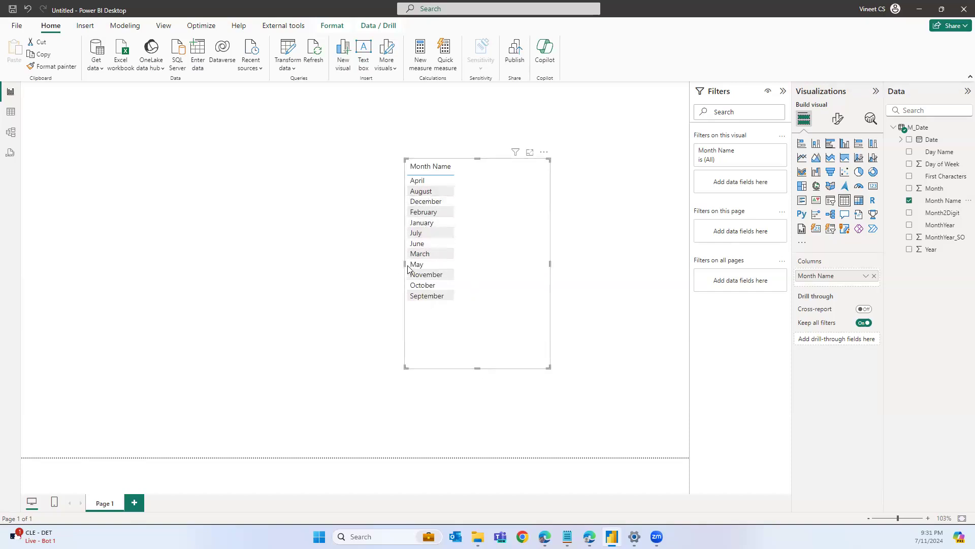
pyautogui.moveTo(404, 263); pyautogui.dragTo(387, 264)
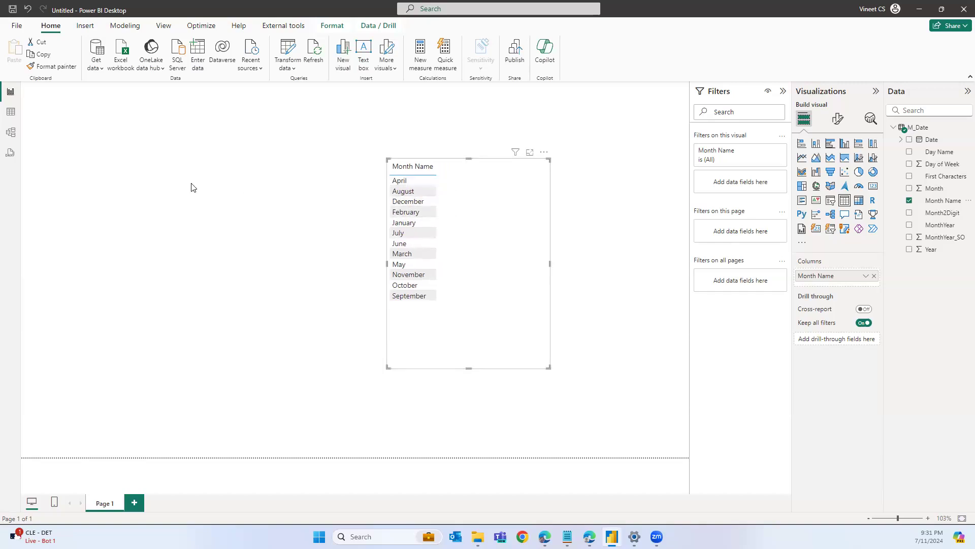
# Examine the distinct values and order of the Month Name and Month columns in the M_Date table data.
pyautogui.click(11, 111)
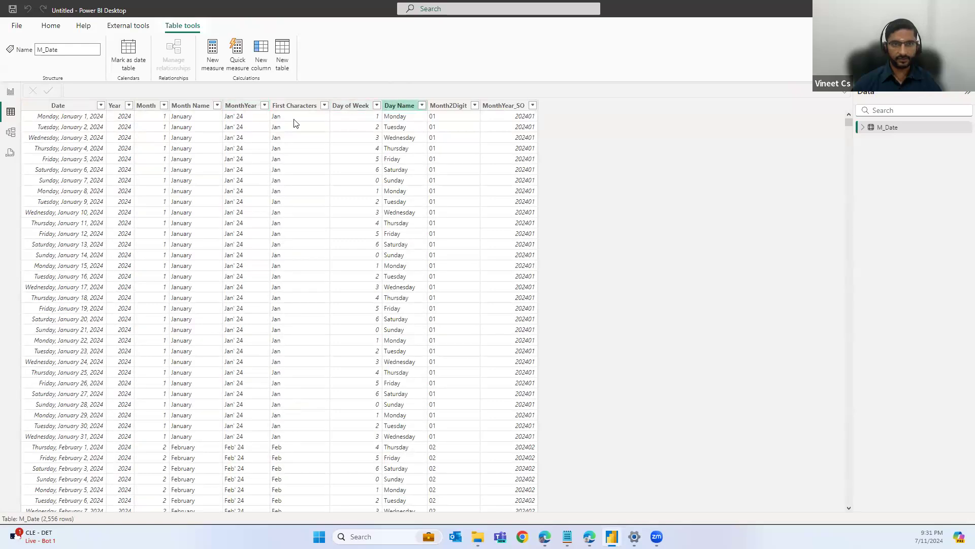
pyautogui.click(193, 107)
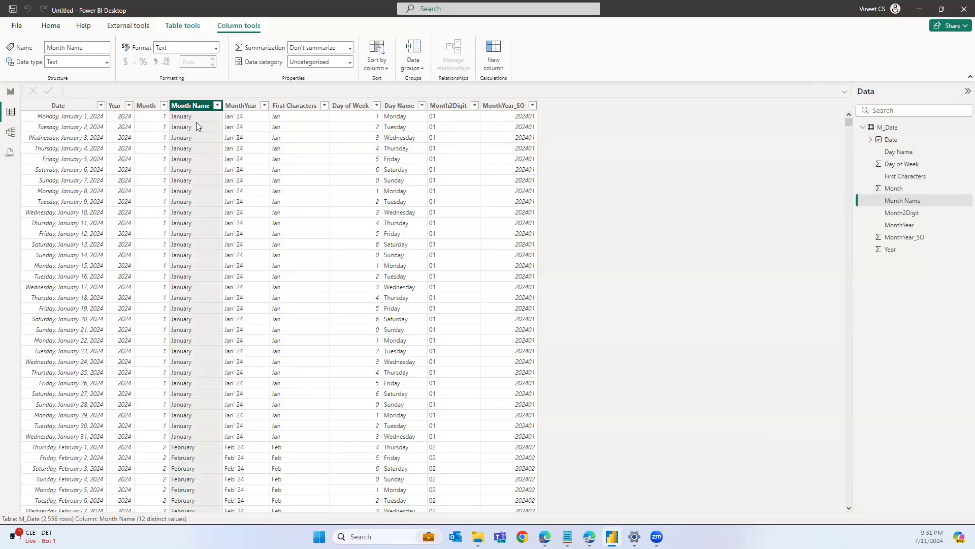
pyautogui.click(217, 106)
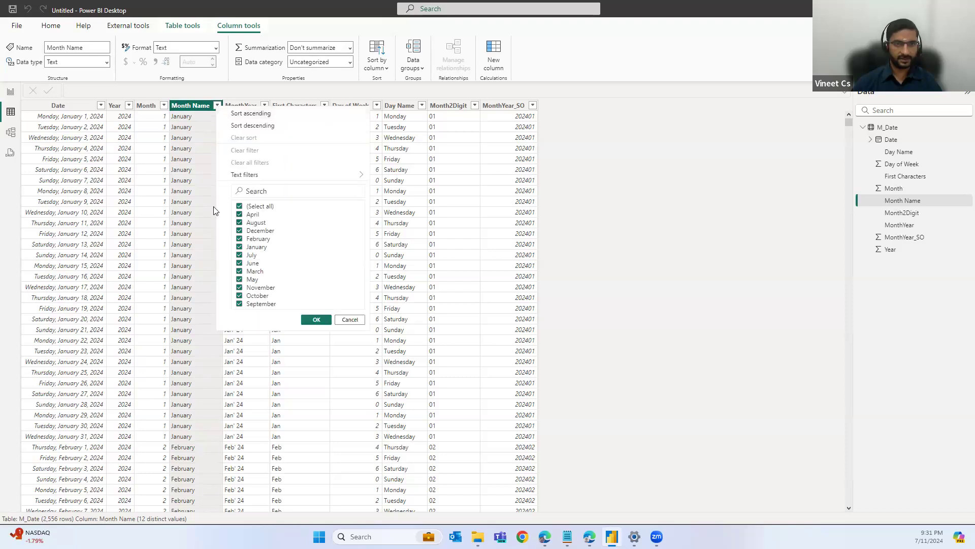
pyautogui.click(168, 127)
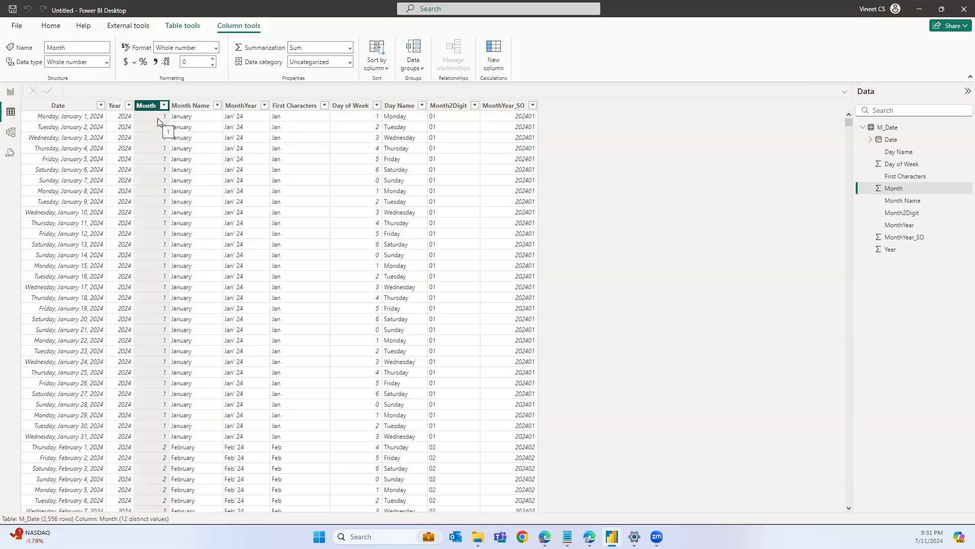
pyautogui.click(218, 105)
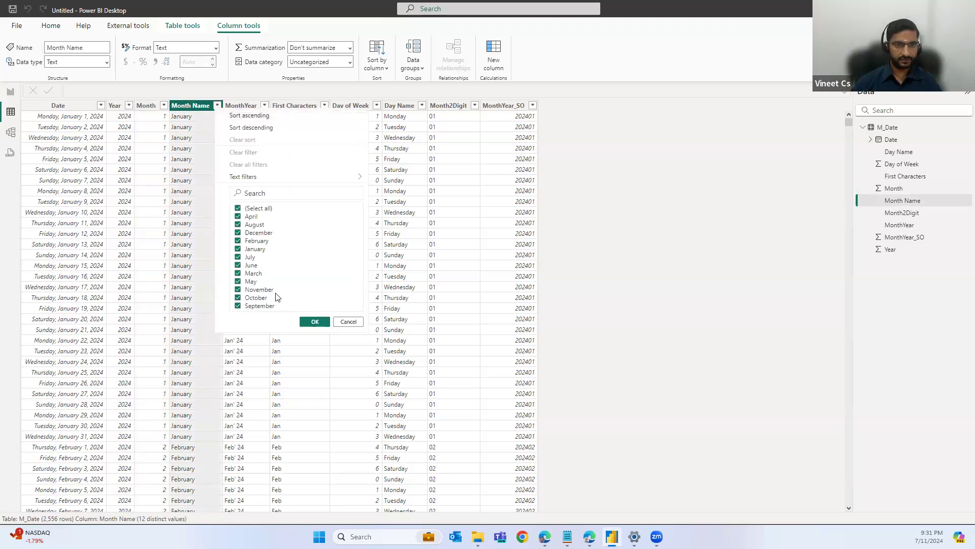
pyautogui.click(349, 322)
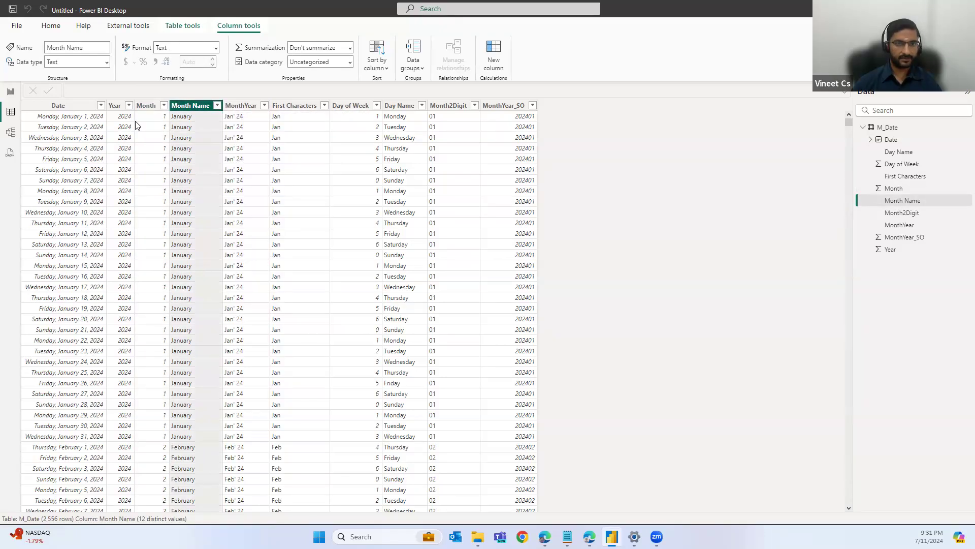
pyautogui.click(163, 105)
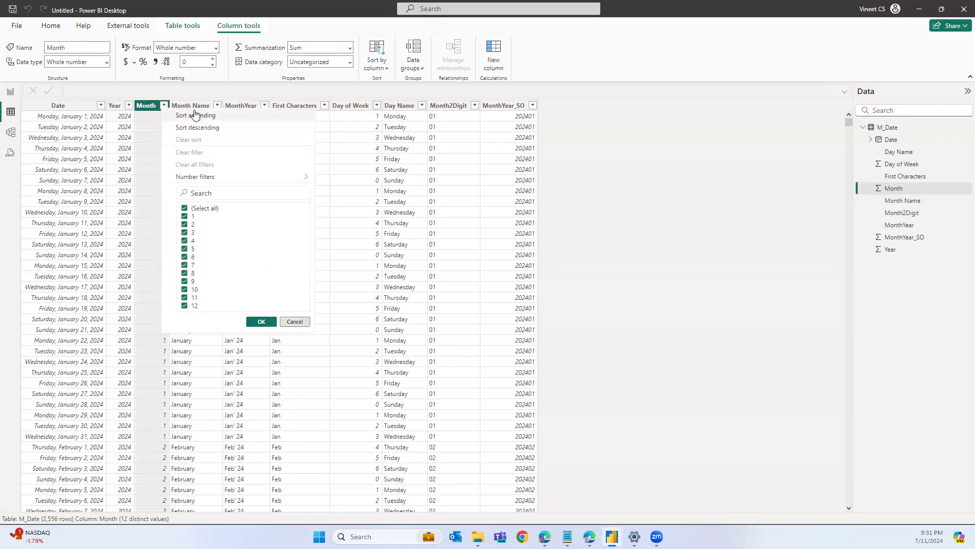
# Set the Month Name column to sort by the Month column and return to the report page to check the table visual.
pyautogui.click(196, 108)
pyautogui.click(196, 107)
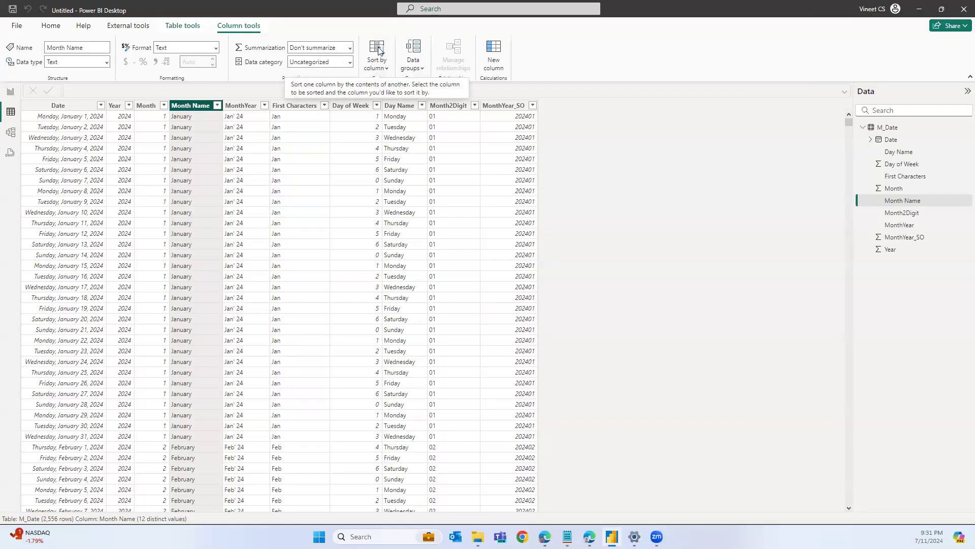
pyautogui.click(389, 71)
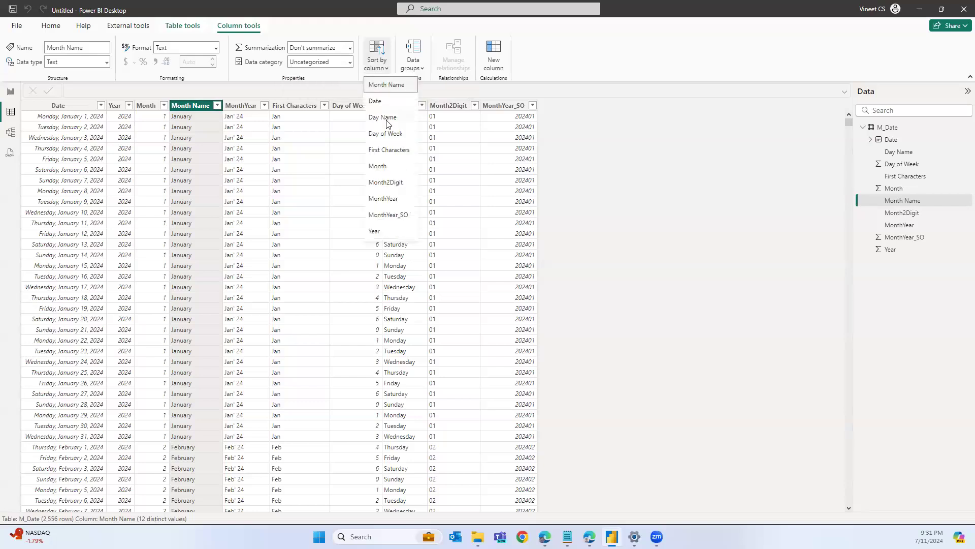
pyautogui.click(383, 167)
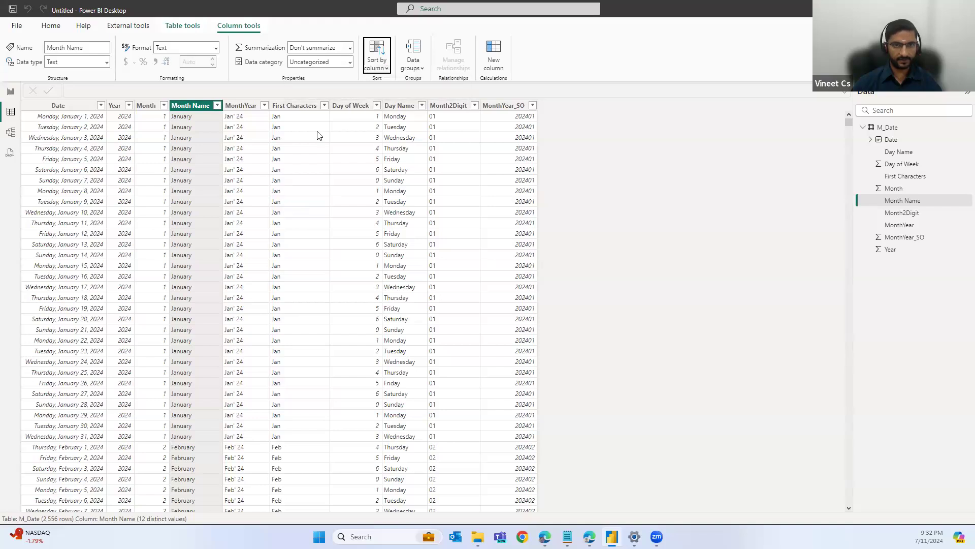
pyautogui.click(10, 92)
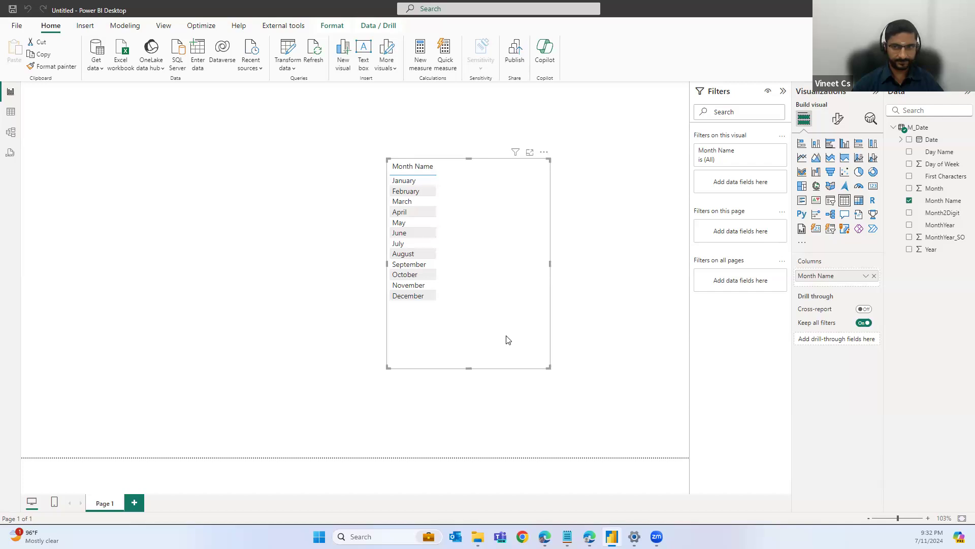
# Delete the Month Name table visual from the report page and collapse the M_Date field list.
pyautogui.press('Delete')
pyautogui.click(894, 128)
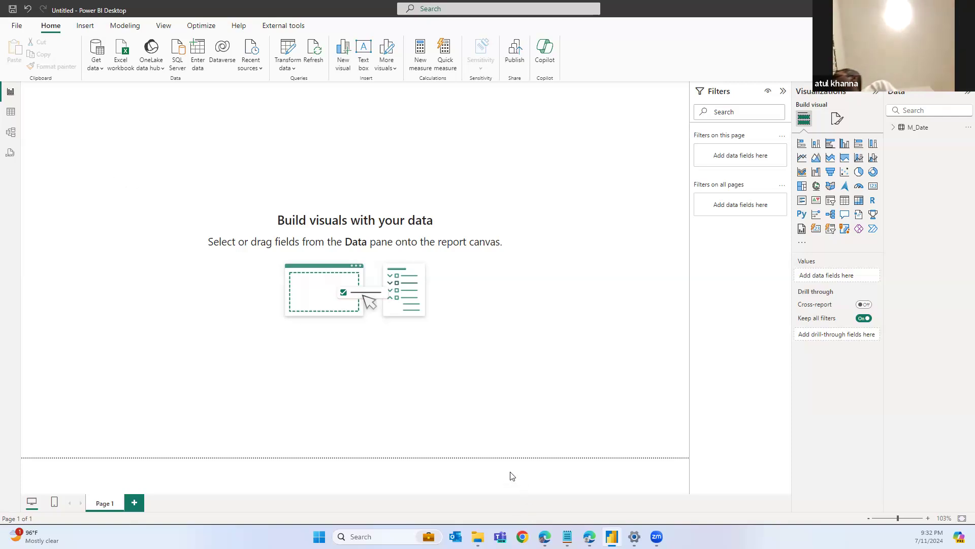
# Switch to File Explorer, go to the PQ Test MSC folder on the Desktop and open PQ_SUMIF.xlsx in Excel.
pyautogui.moveTo(611, 536)
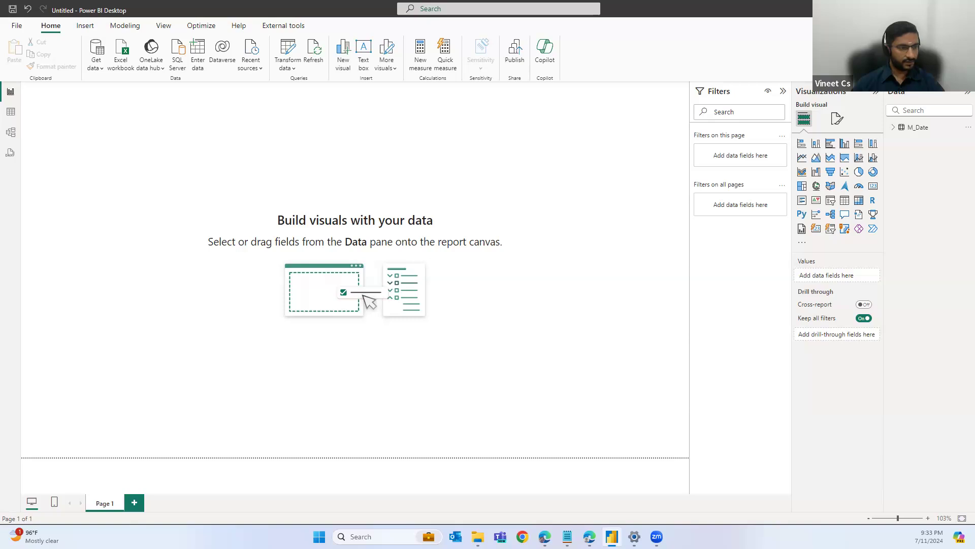
pyautogui.hotkey('alt', 'Tab')
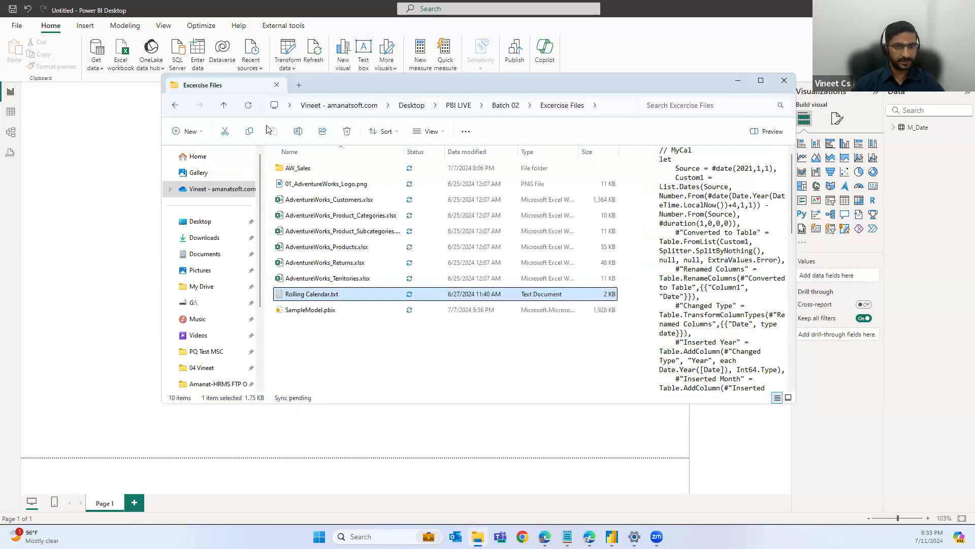
pyautogui.click(419, 106)
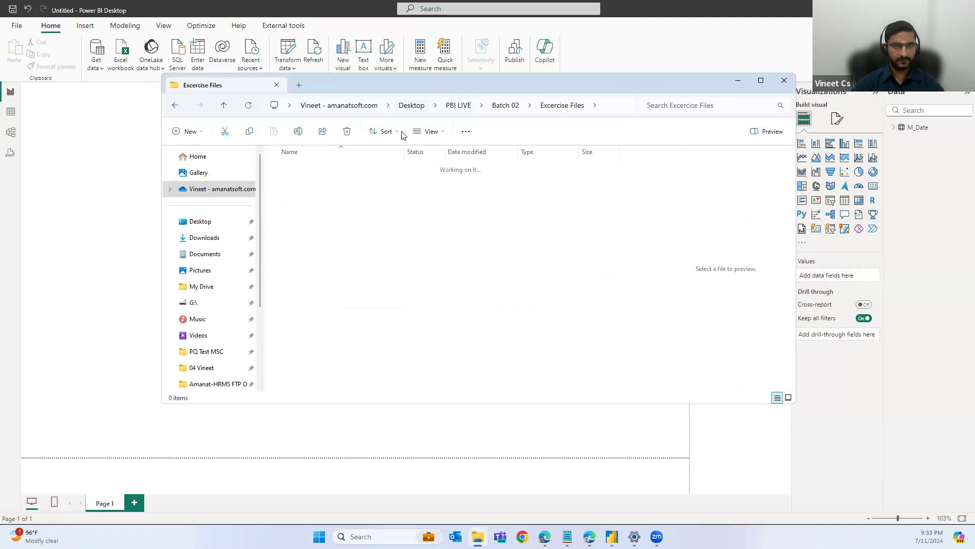
pyautogui.scroll(-3, 314, 379)
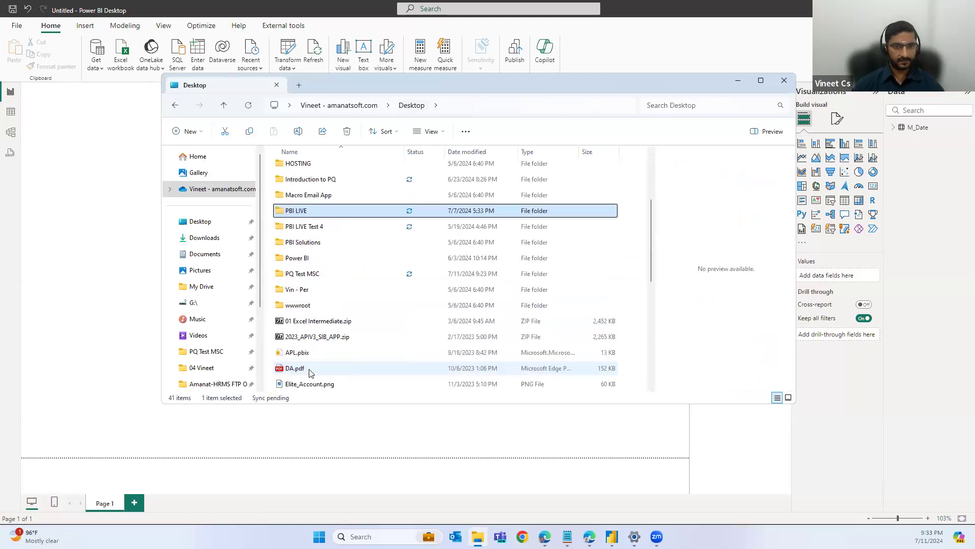
pyautogui.click(301, 274)
pyautogui.doubleClick(301, 274)
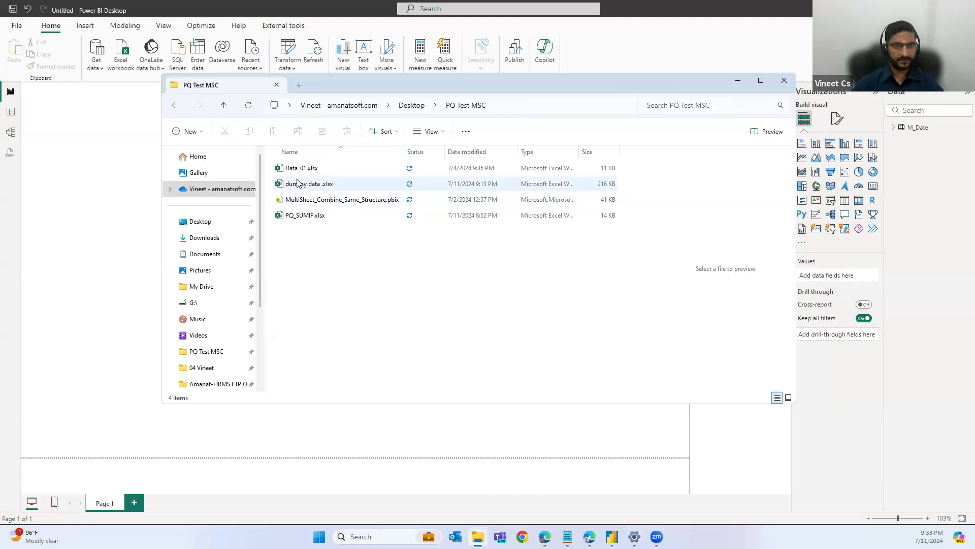
pyautogui.click(301, 217)
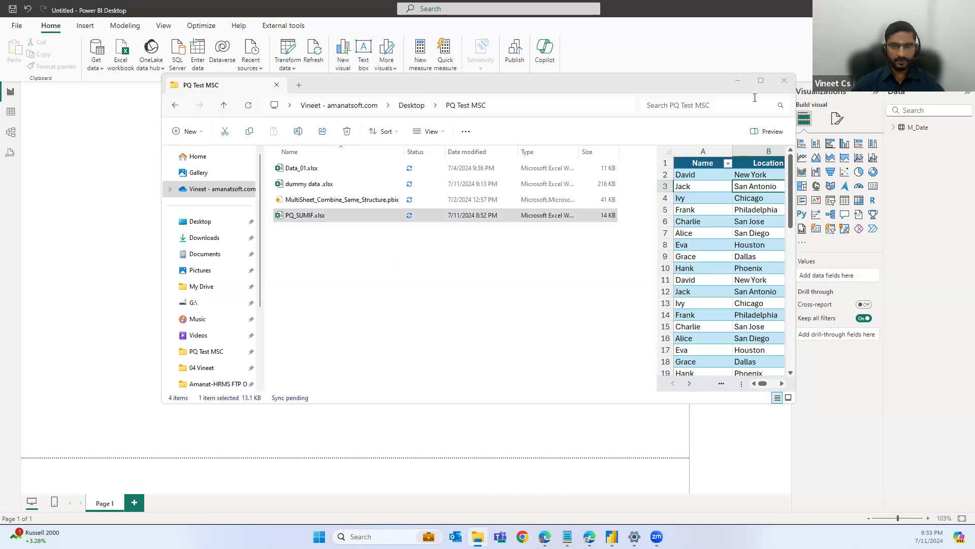
pyautogui.click(310, 216)
pyautogui.doubleClick(299, 216)
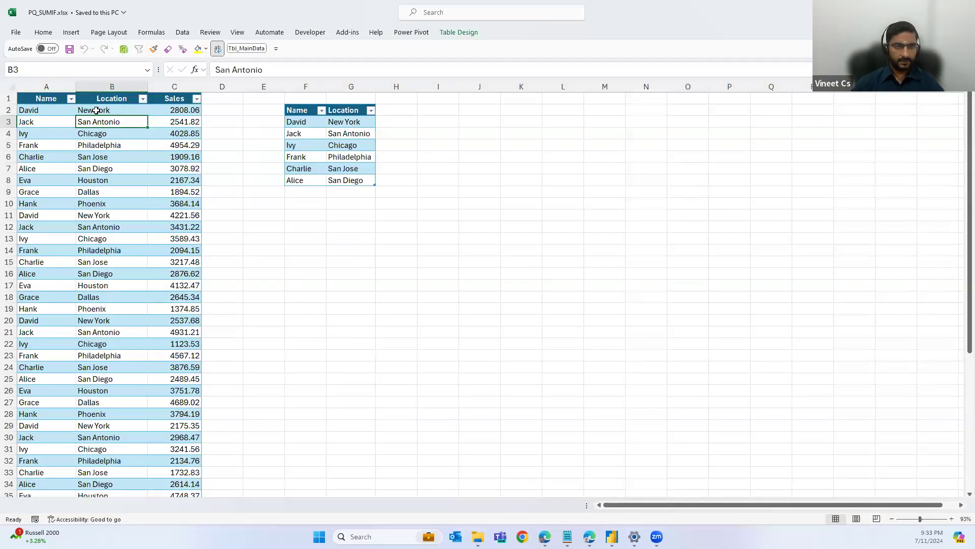
# Examine the Name, Location and Sales columns of the main table, the smaller Name and Location table, and the empty cells beside it.
pyautogui.click(56, 87)
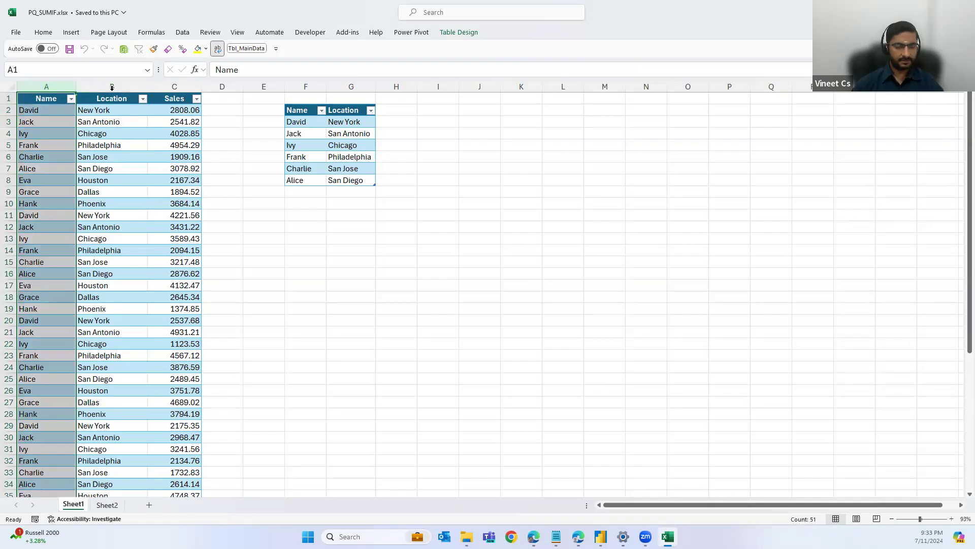
pyautogui.click(112, 87)
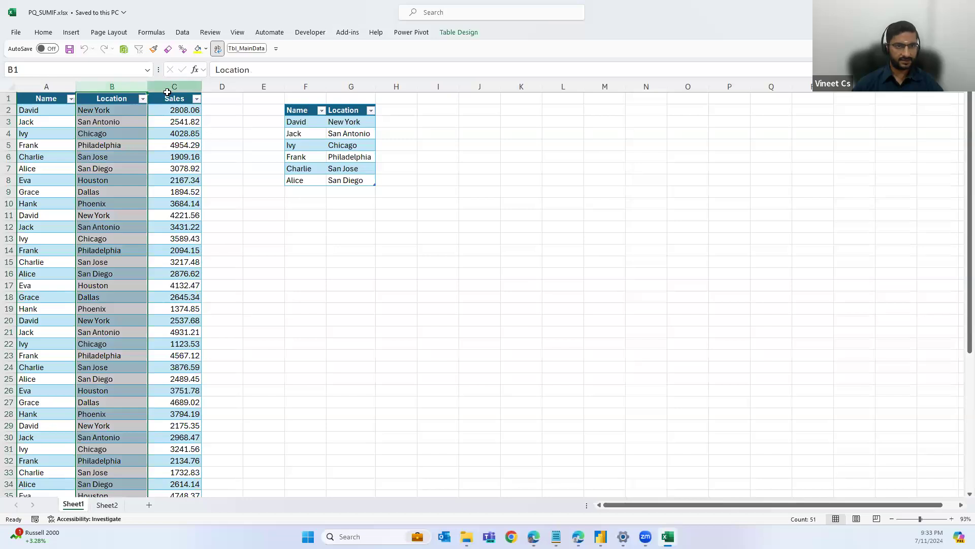
pyautogui.click(168, 91)
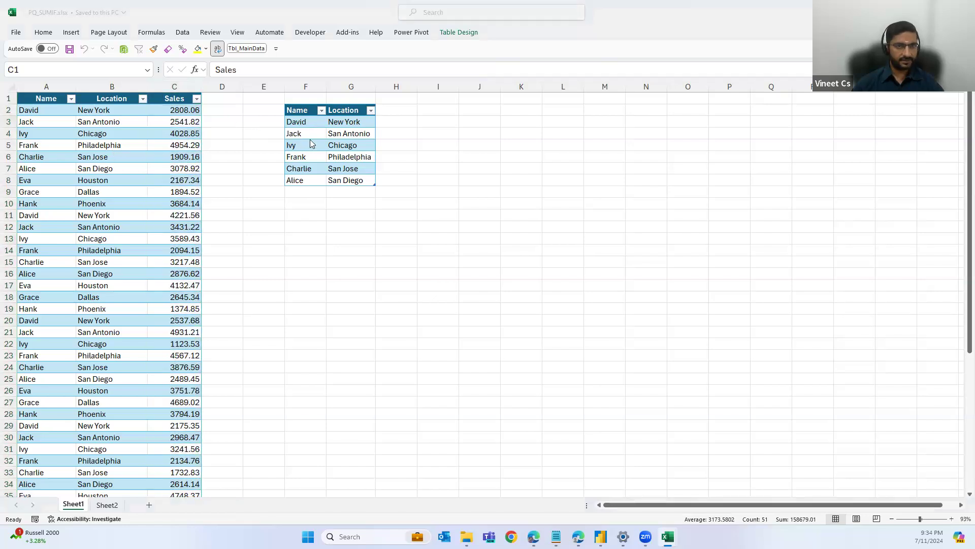
pyautogui.click(355, 122)
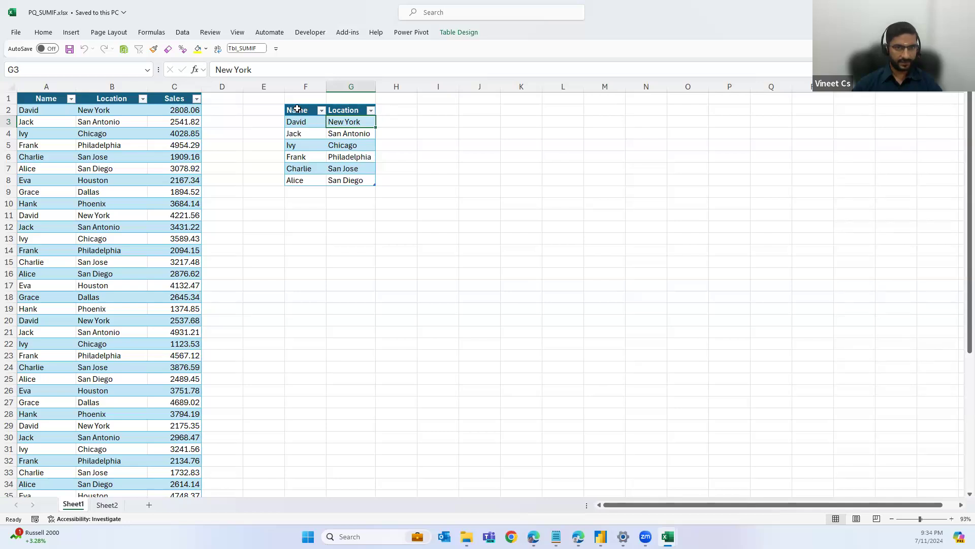
pyautogui.moveTo(296, 110); pyautogui.dragTo(300, 181)
pyautogui.moveTo(389, 192); pyautogui.dragTo(358, 179)
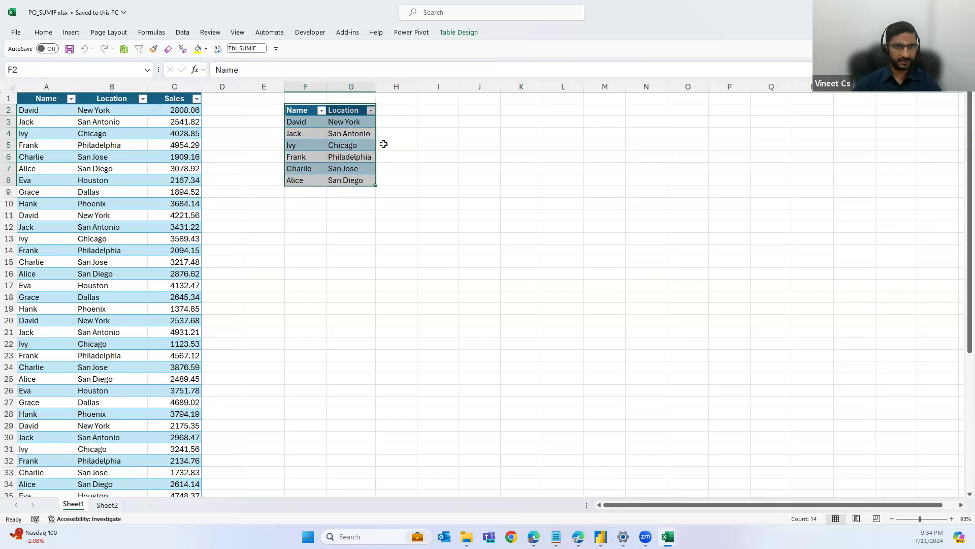
pyautogui.click(392, 123)
pyautogui.moveTo(393, 128); pyautogui.dragTo(392, 182)
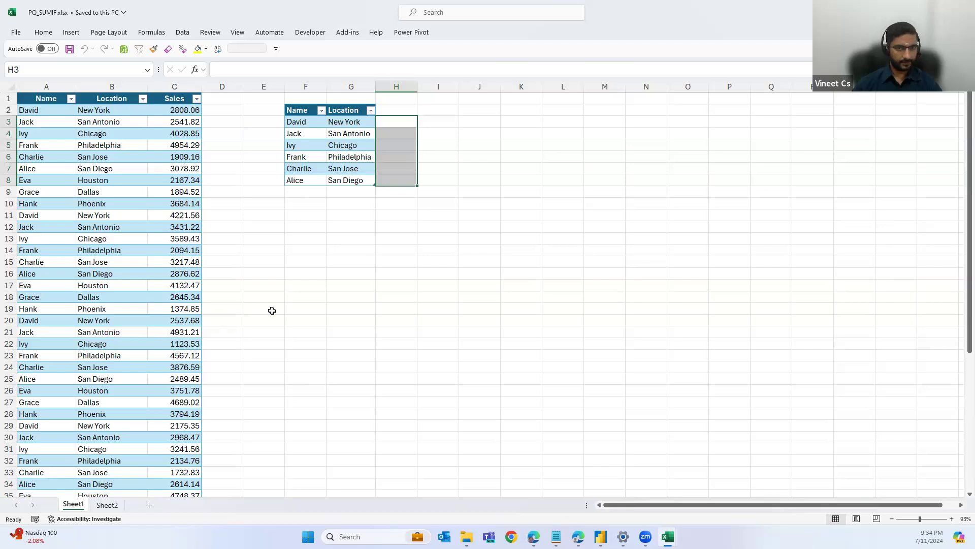
pyautogui.click(124, 282)
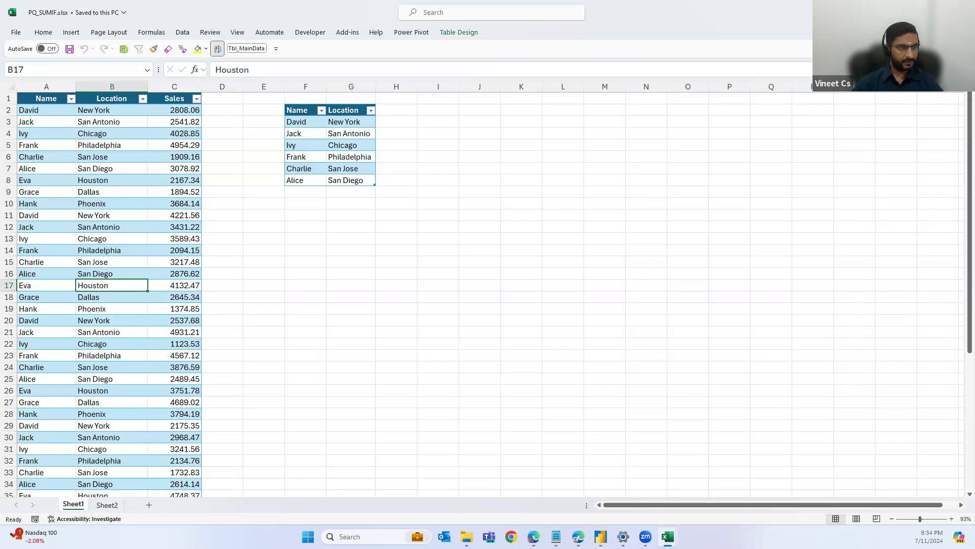
pyautogui.click(121, 180)
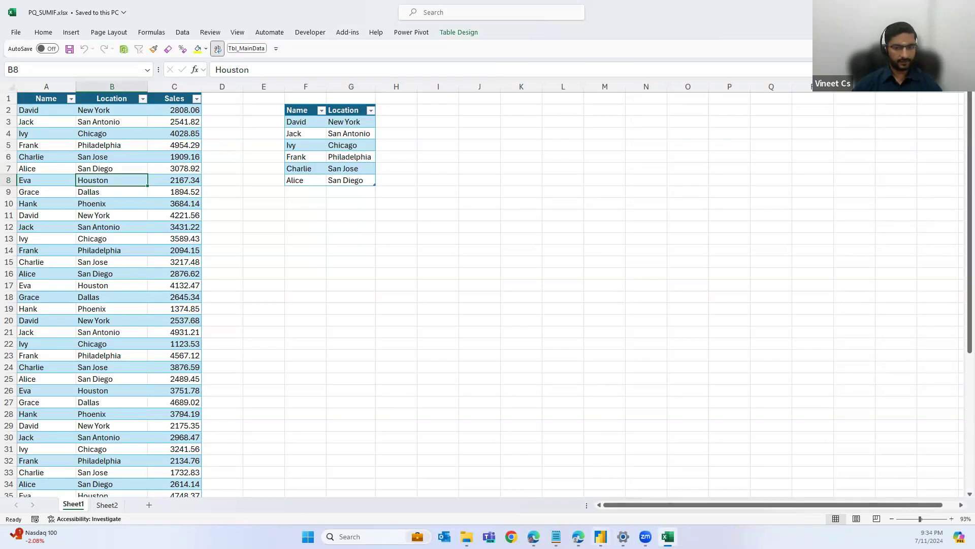
# Switch to Power BI Desktop and bring Tbl_MainData from PQ_SUMIF.xlsx into a maximized Power Query Editor for transformation.
pyautogui.click(601, 537)
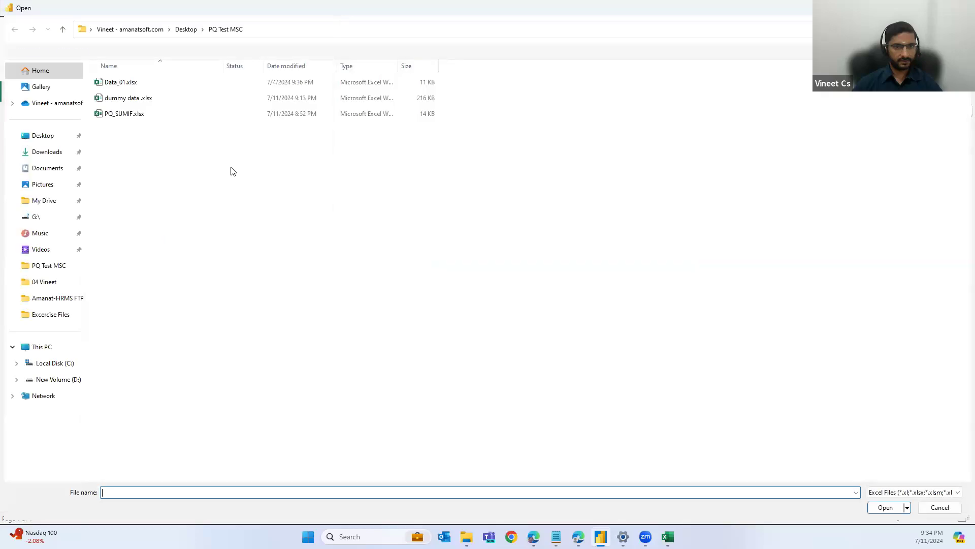
pyautogui.click(128, 116)
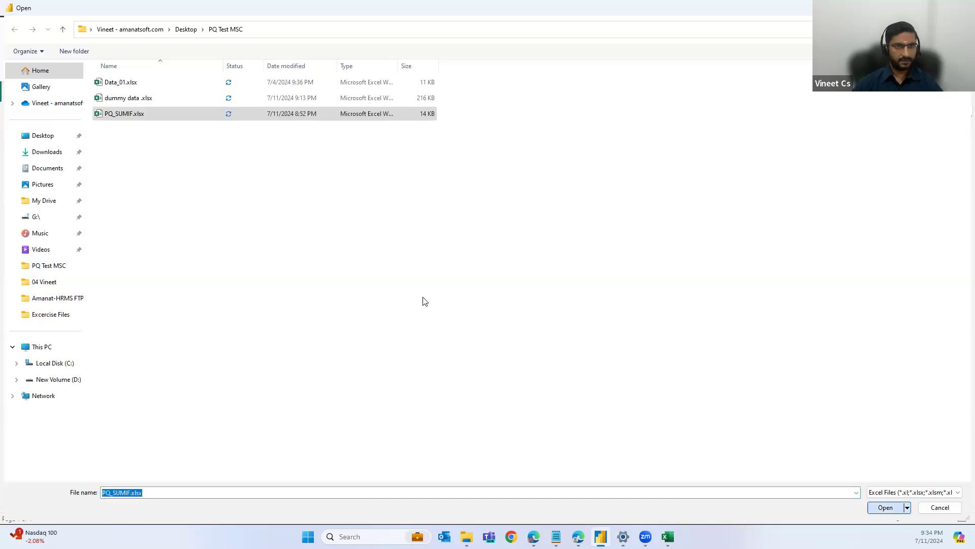
pyautogui.press('Return')
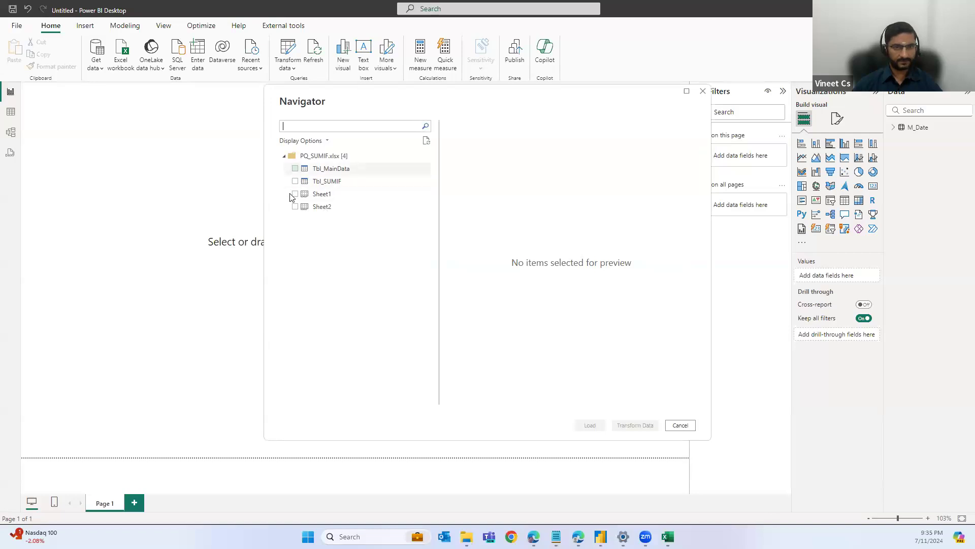
pyautogui.click(295, 168)
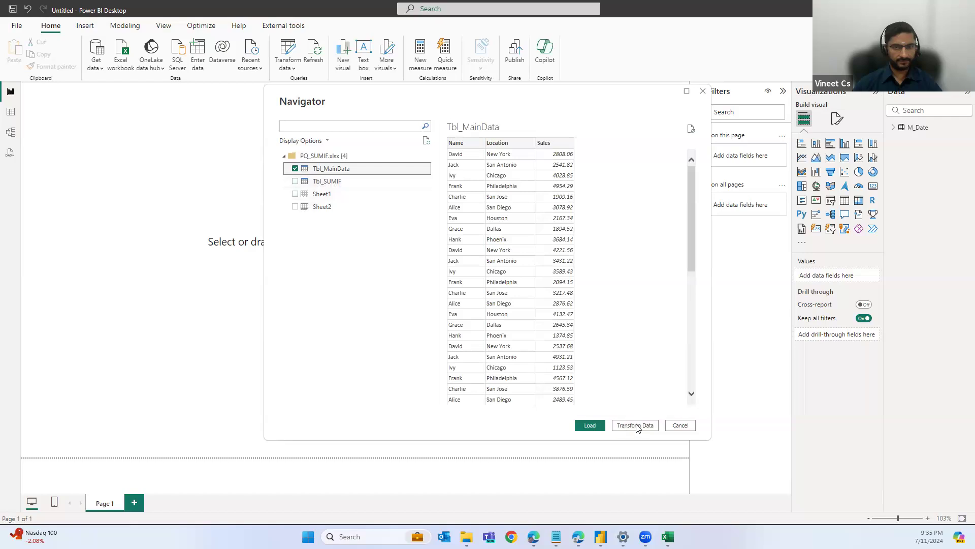
pyautogui.click(631, 425)
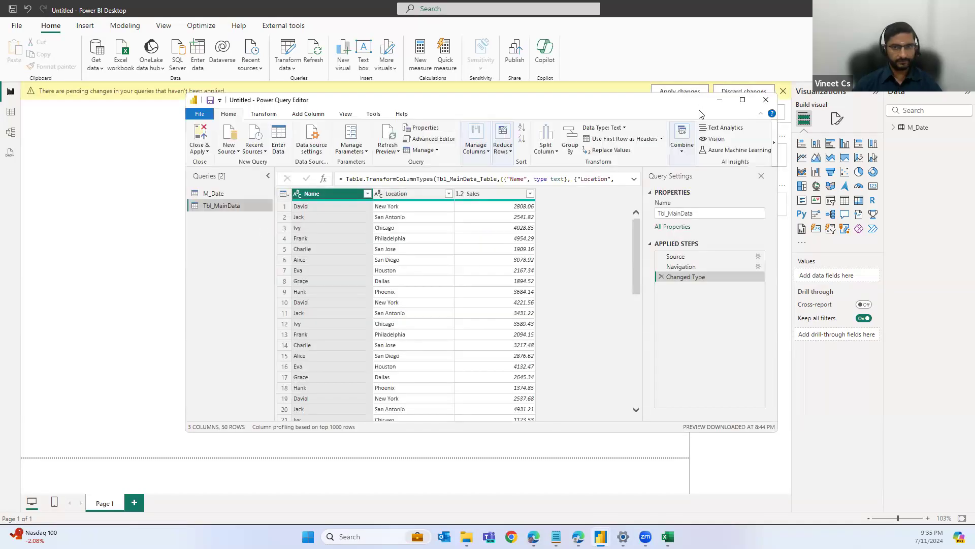
pyautogui.click(741, 101)
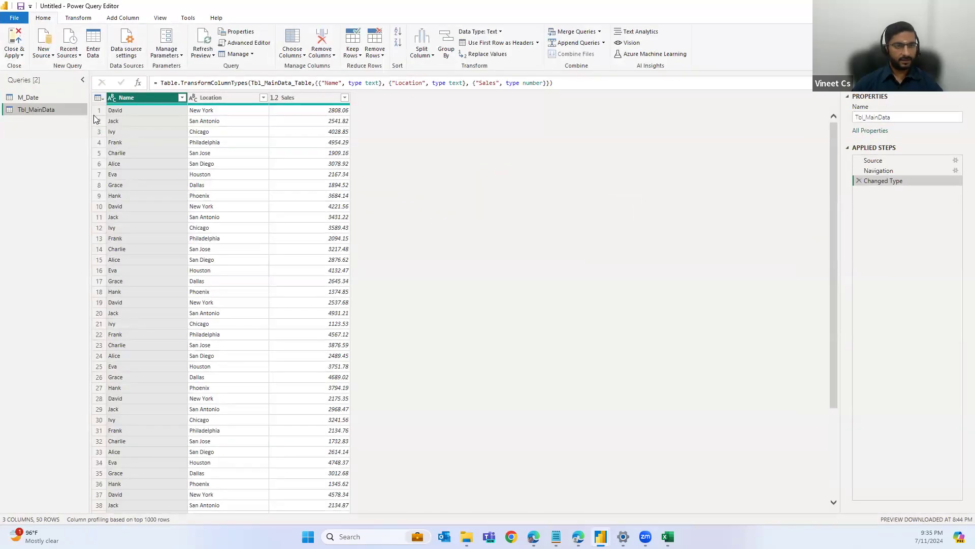
# Start an advanced Group By on Tbl_MainData with Name and Location as the grouping columns.
pyautogui.click(123, 111)
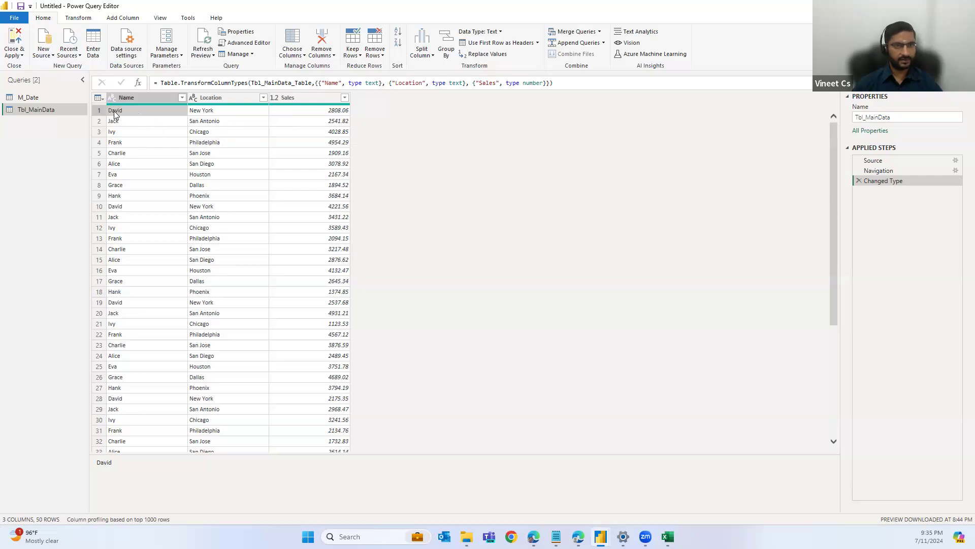
pyautogui.click(219, 110)
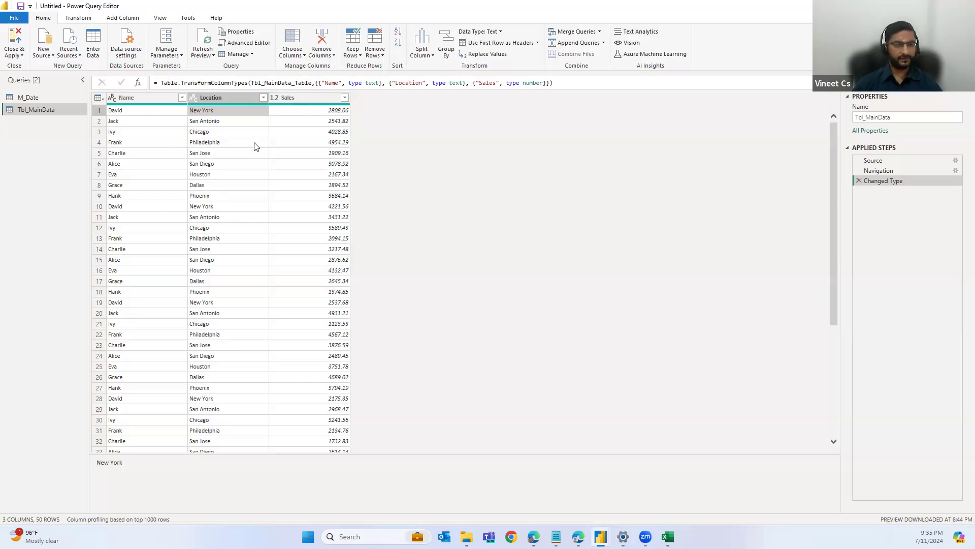
pyautogui.click(123, 113)
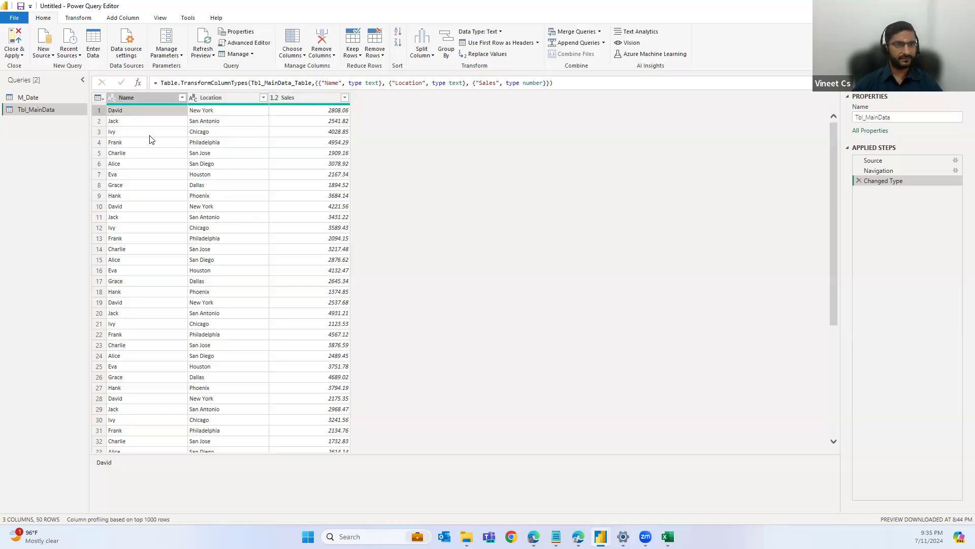
pyautogui.click(144, 98)
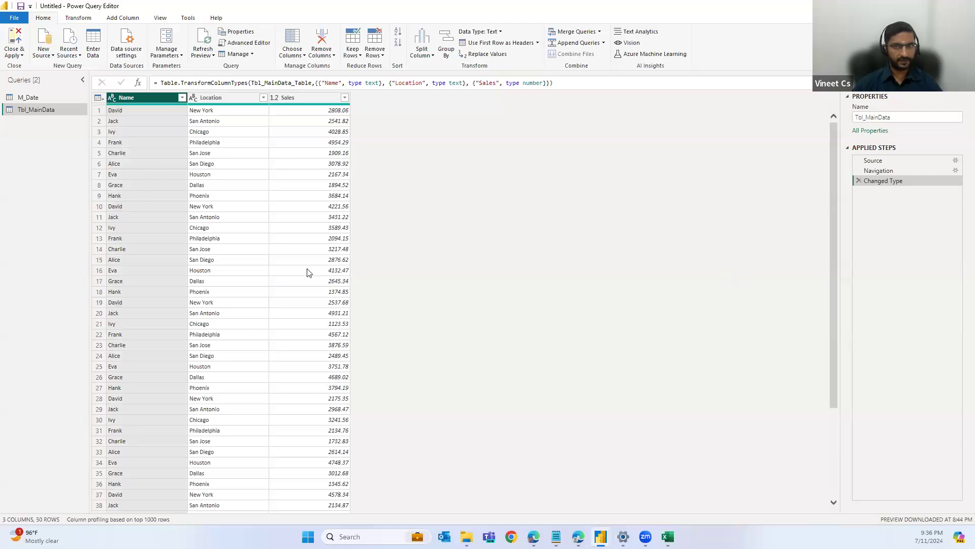
pyautogui.click(78, 17)
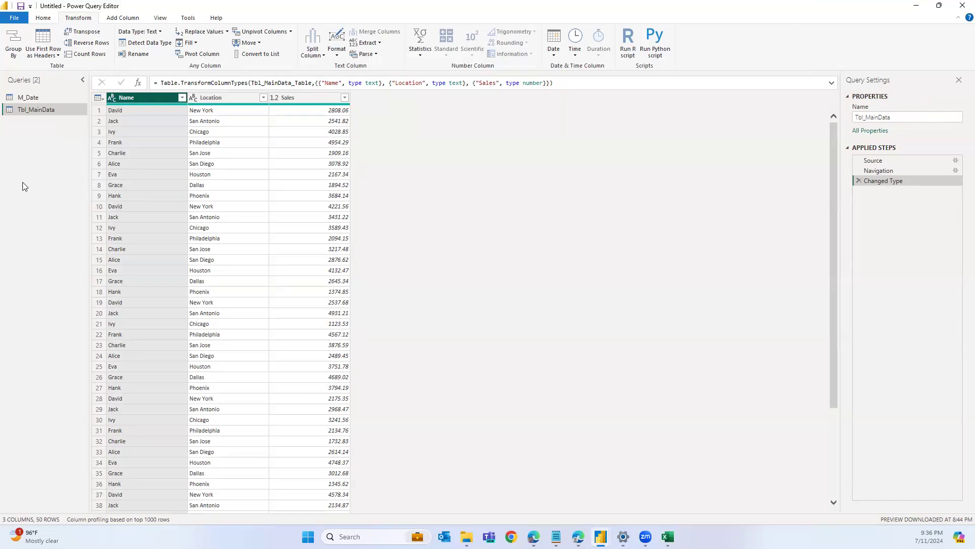
pyautogui.click(11, 43)
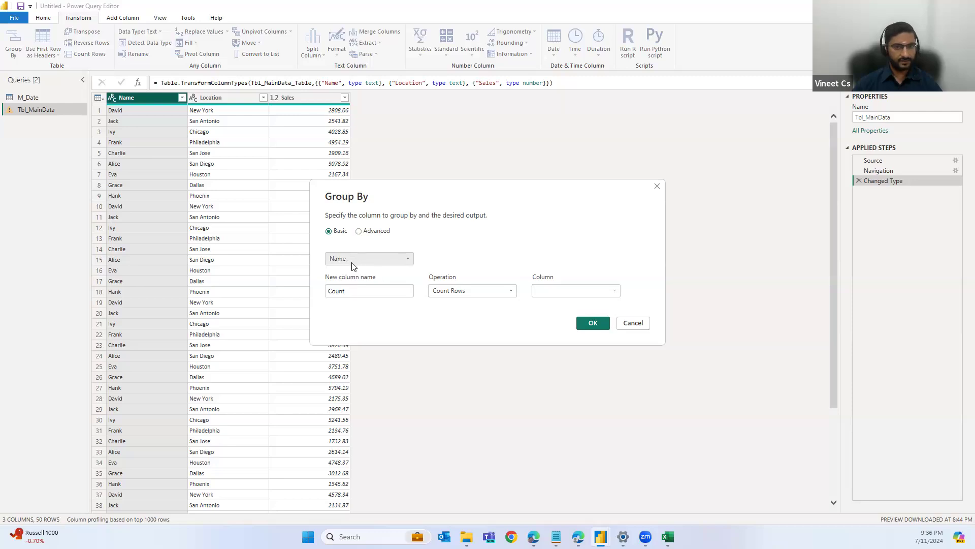
pyautogui.click(359, 232)
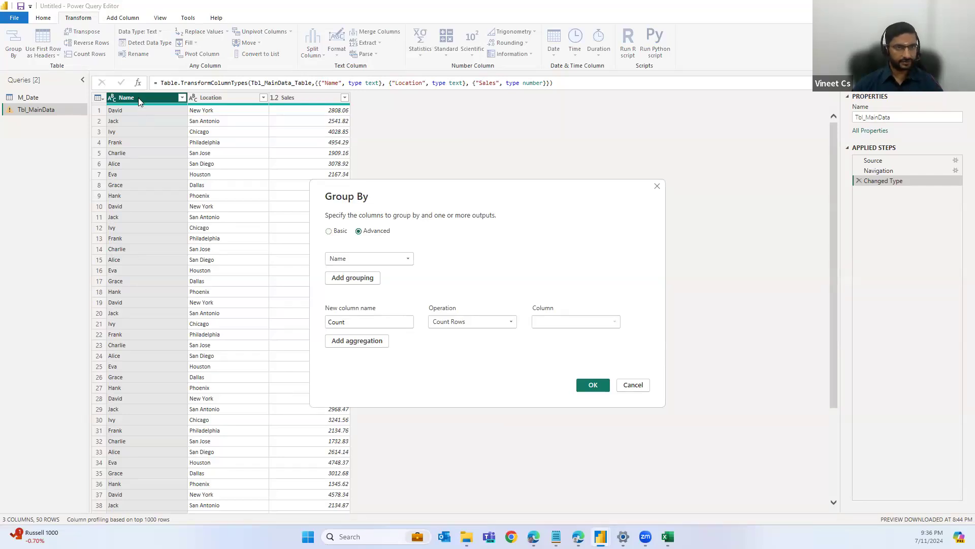
pyautogui.click(358, 279)
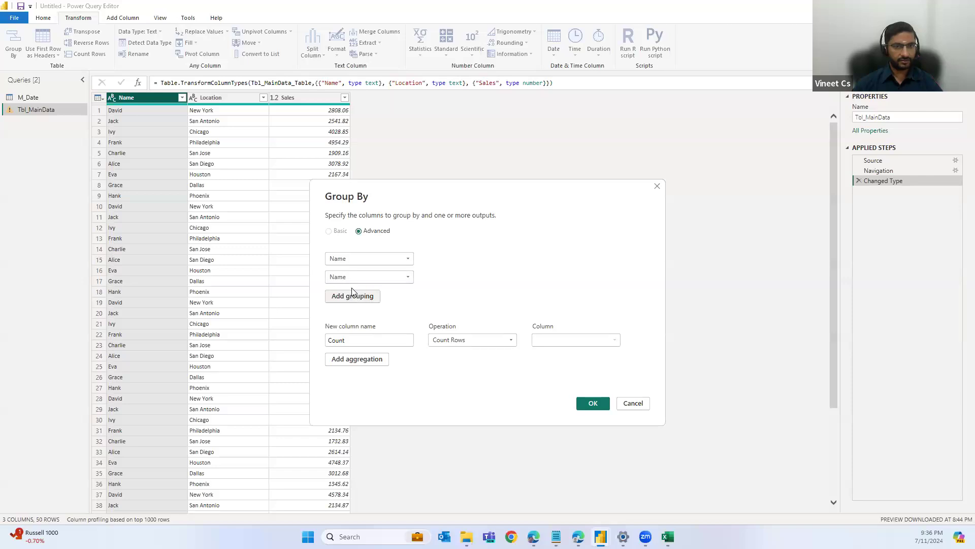
pyautogui.click(411, 279)
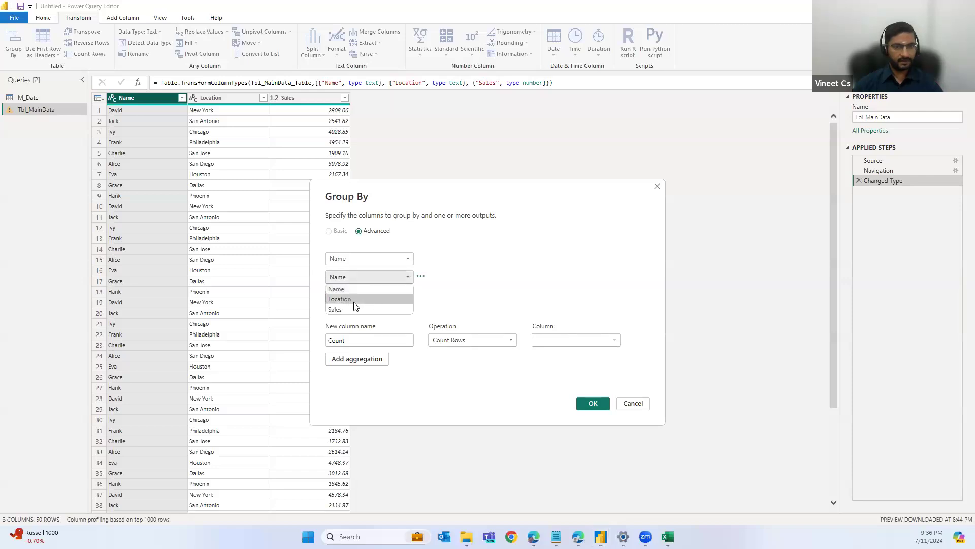
pyautogui.click(356, 298)
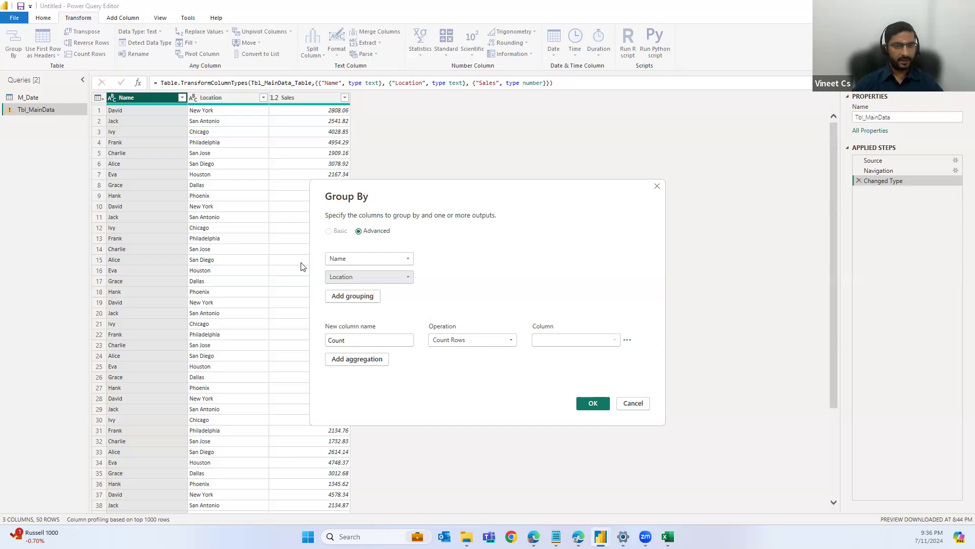
# Name the aggregation column Sum of Sales, use the Sum operation on the Name column, and apply the grouping.
pyautogui.doubleClick(336, 340)
pyautogui.write('Sum of Sales')
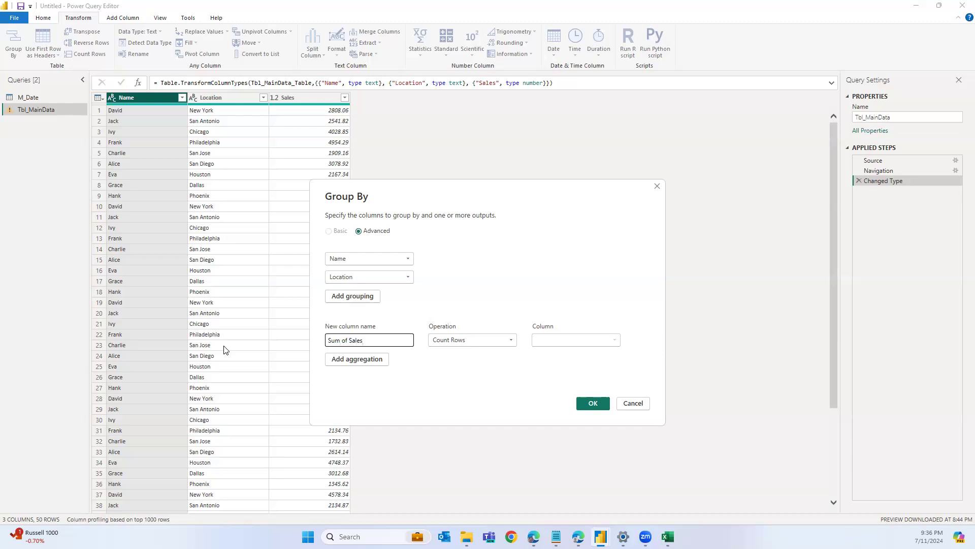
pyautogui.click(478, 345)
pyautogui.click(451, 350)
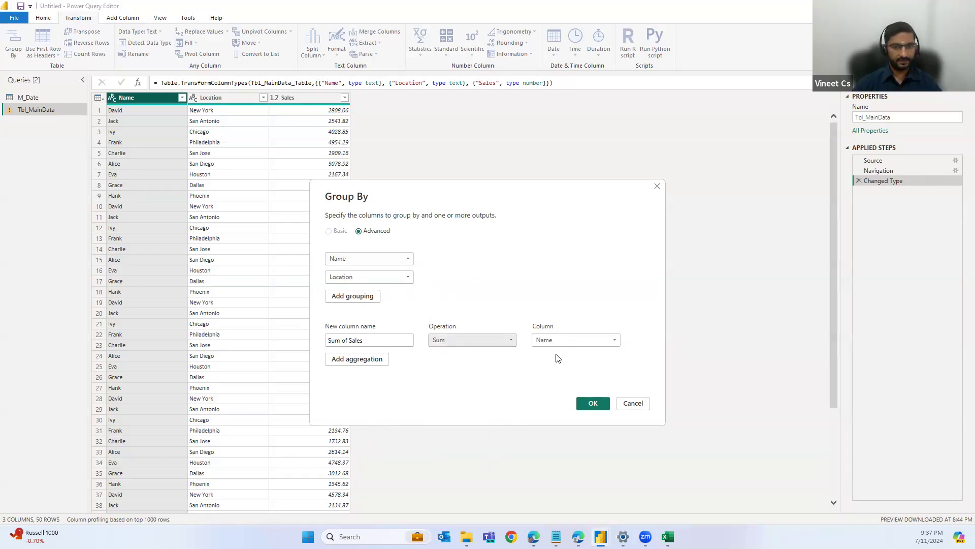
pyautogui.click(594, 403)
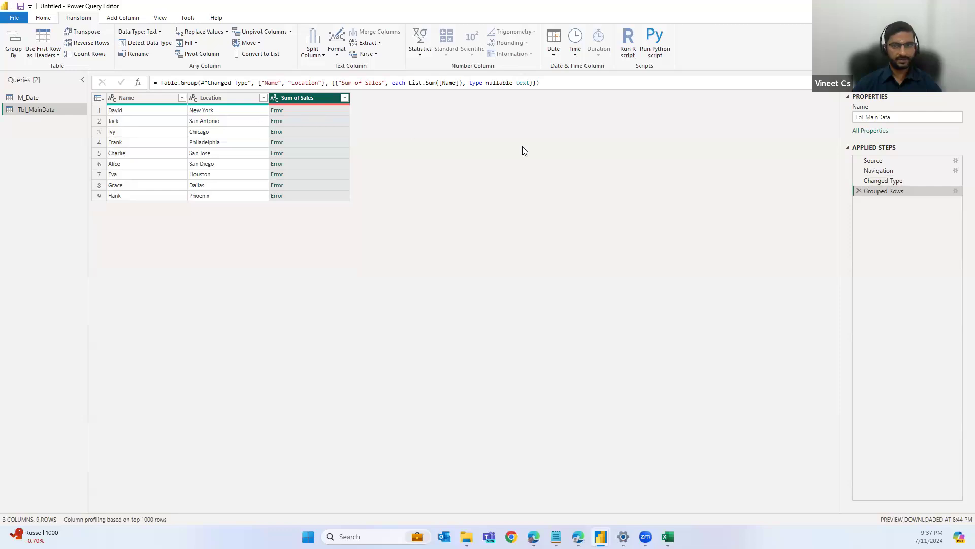
# Check the steps before and after grouping, and edit the Grouped Rows step so Sum of Sales aggregates the Sales column.
pyautogui.click(884, 183)
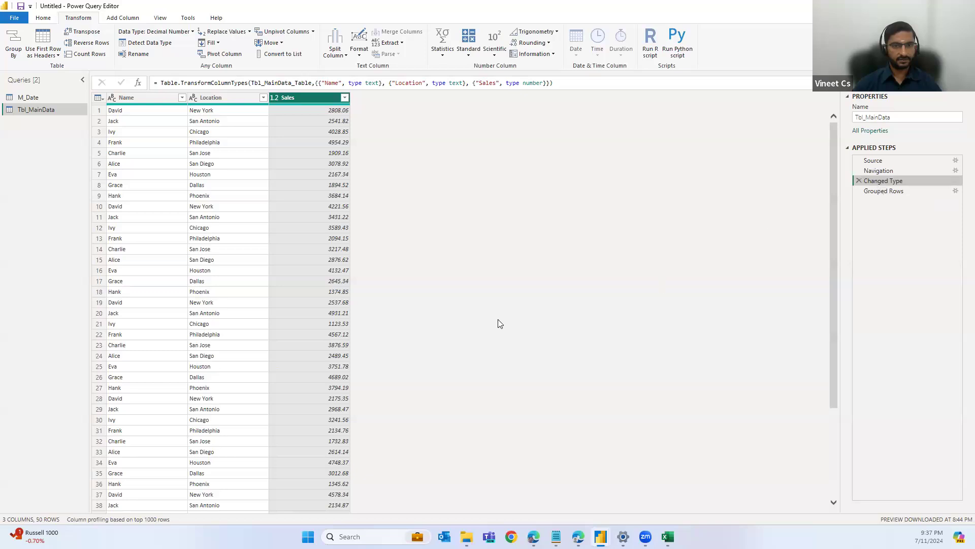
pyautogui.scroll(-4, 337, 316)
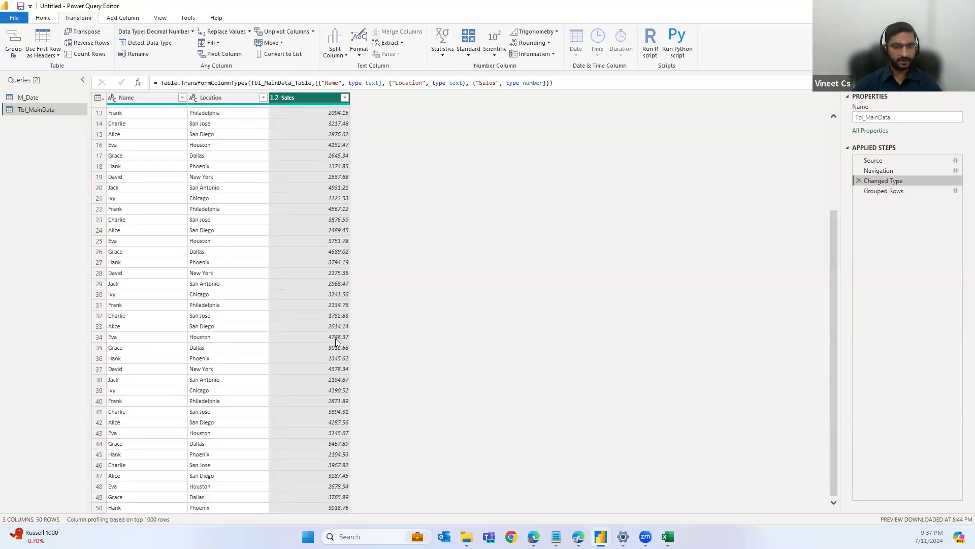
pyautogui.scroll(4, 336, 342)
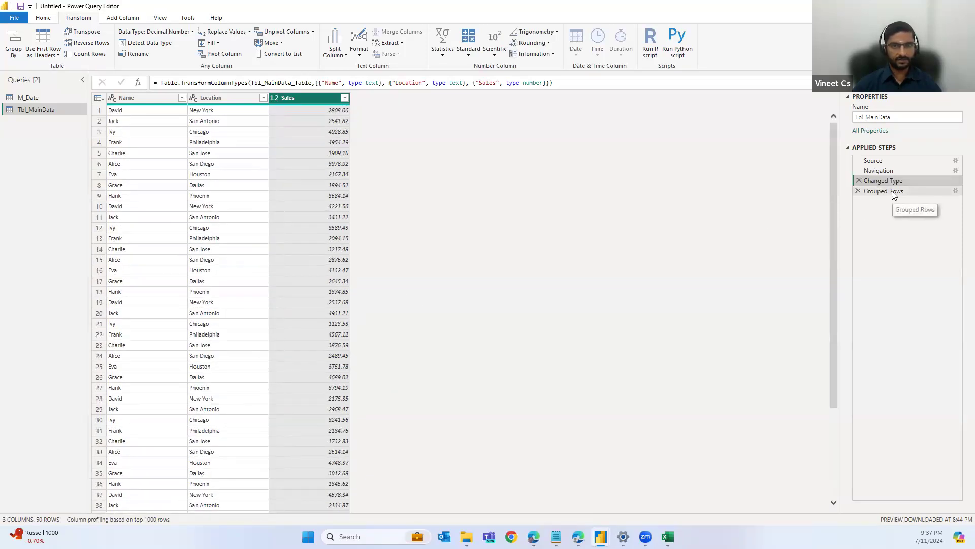
pyautogui.click(893, 193)
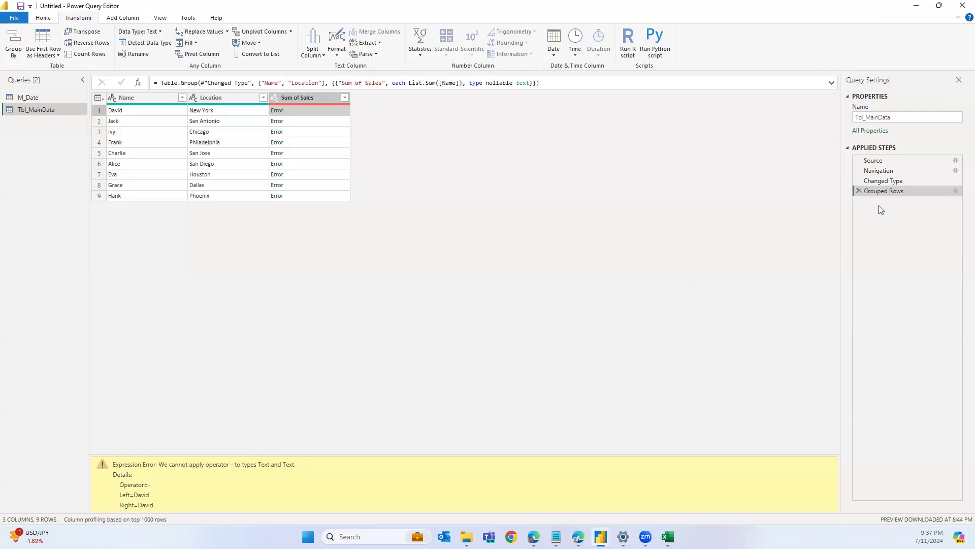
pyautogui.click(956, 191)
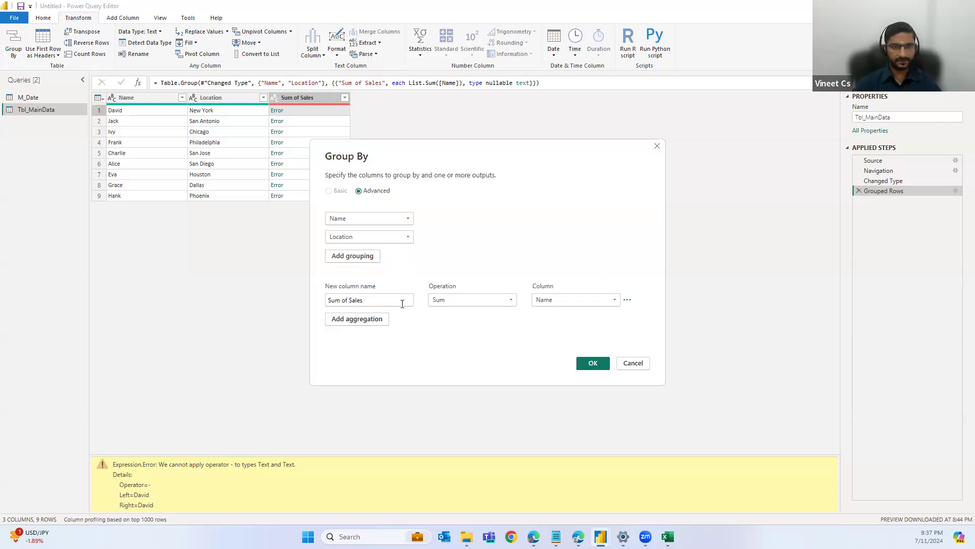
pyautogui.click(616, 301)
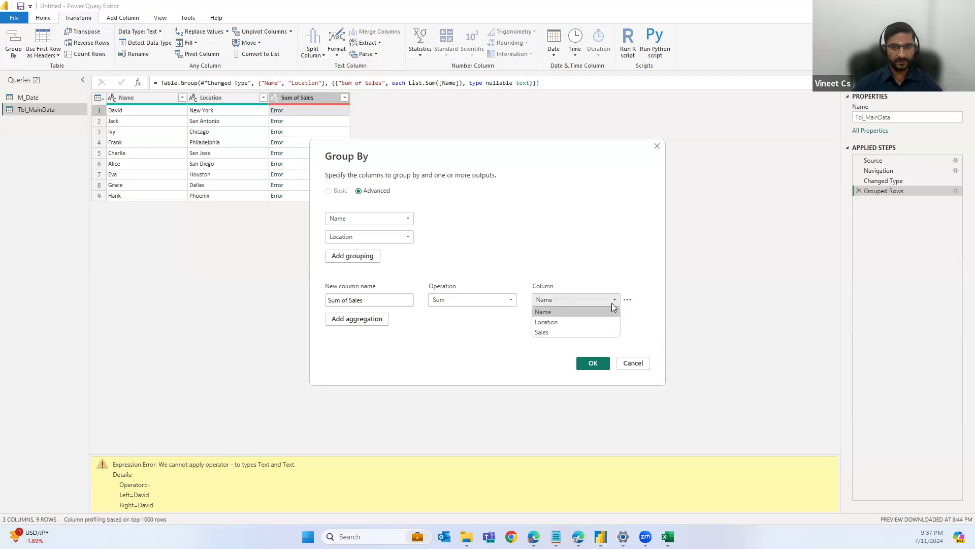
pyautogui.click(592, 333)
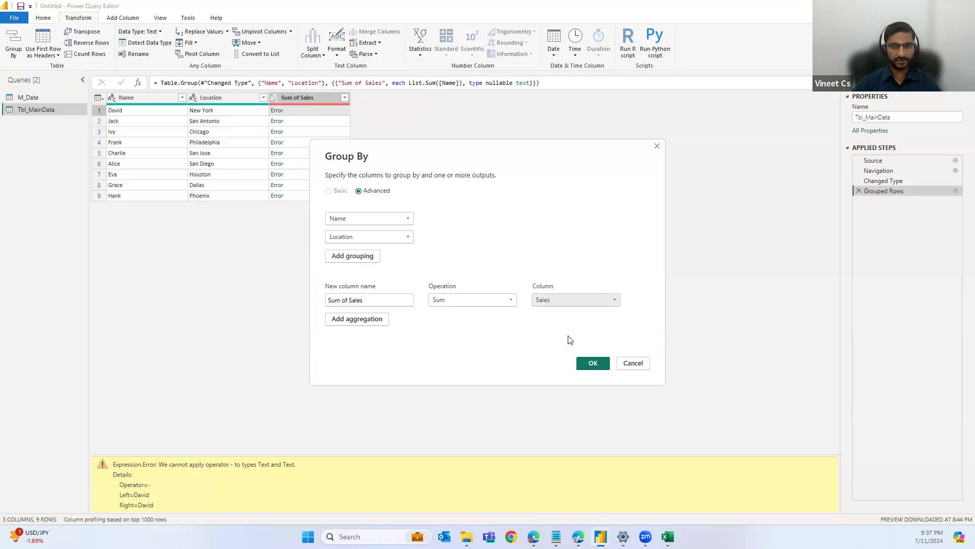
pyautogui.click(589, 368)
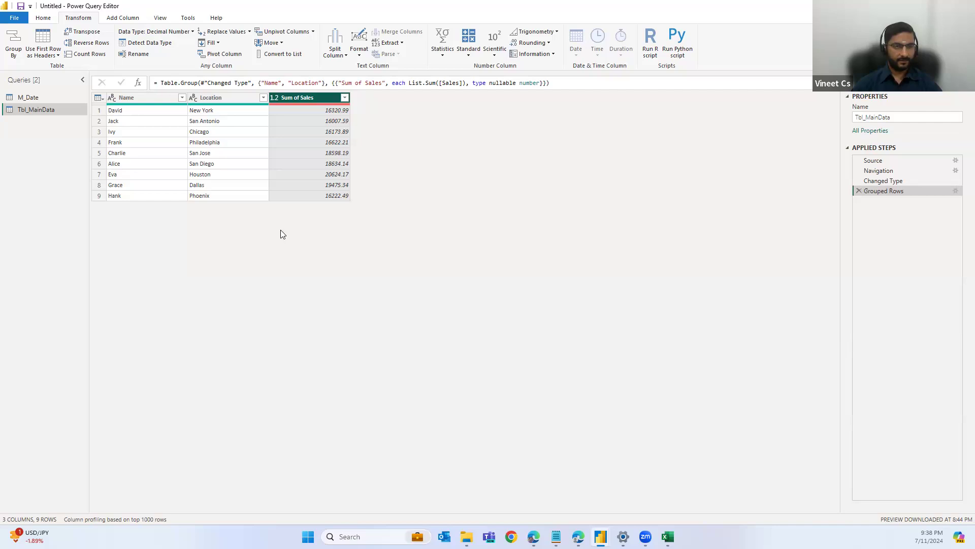
# Delete the Grouped Rows step from Tbl_MainData, and switch to Excel to examine the smaller Name and Location table.
pyautogui.click(858, 191)
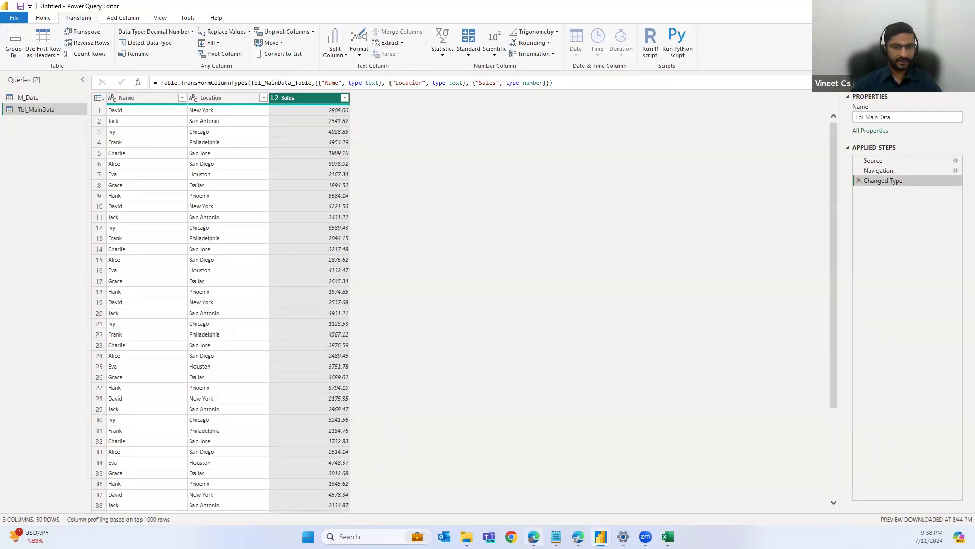
pyautogui.click(668, 536)
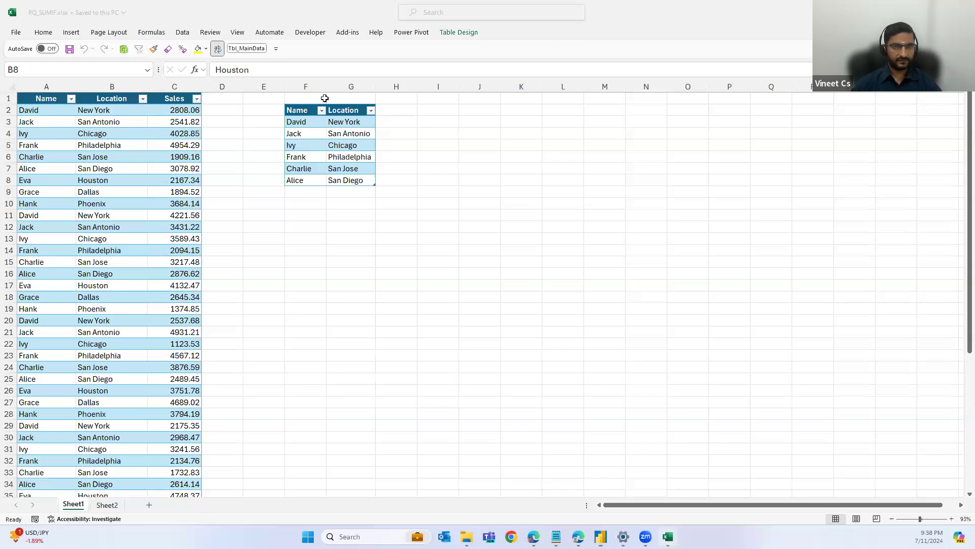
pyautogui.moveTo(285, 98); pyautogui.dragTo(376, 182)
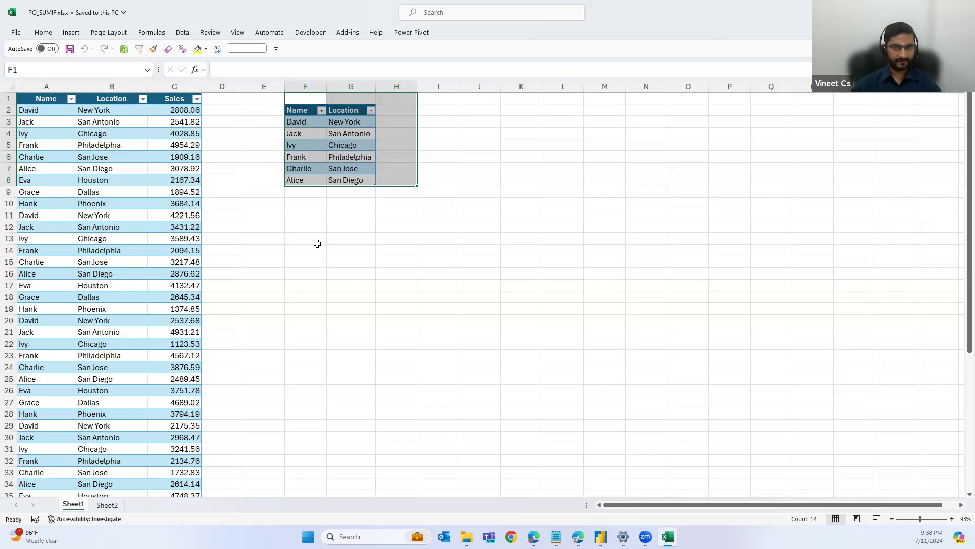
pyautogui.click(297, 102)
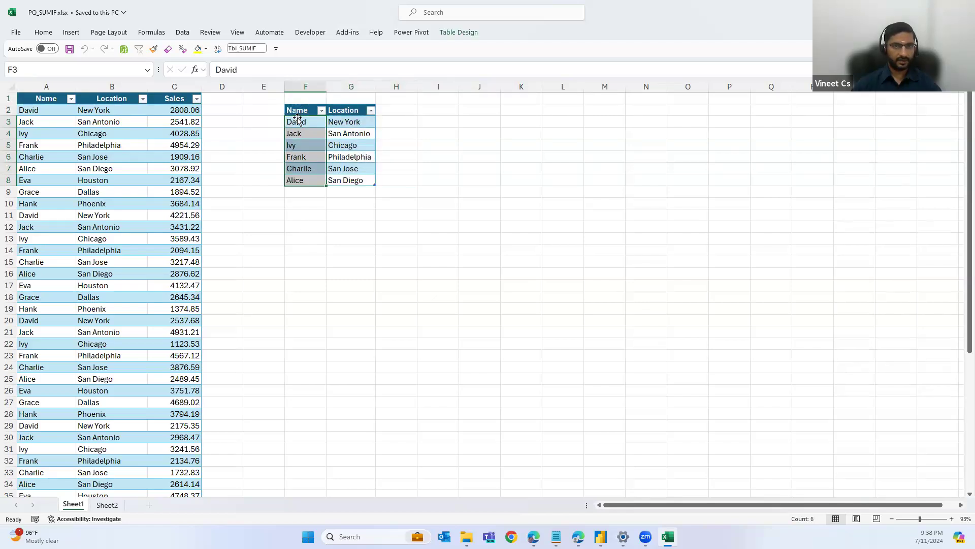
pyautogui.moveTo(299, 121); pyautogui.dragTo(355, 123)
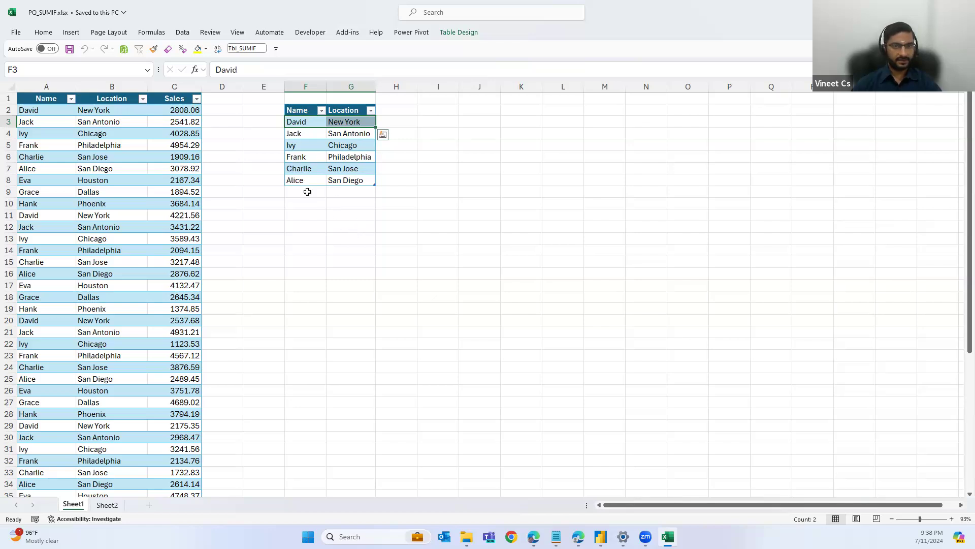
# Return to Power Query Editor and import the Tbl_SUMIF table from the PQ_SUMIF.xlsx workbook as a new query.
pyautogui.hotkey('alt', 'Tab')
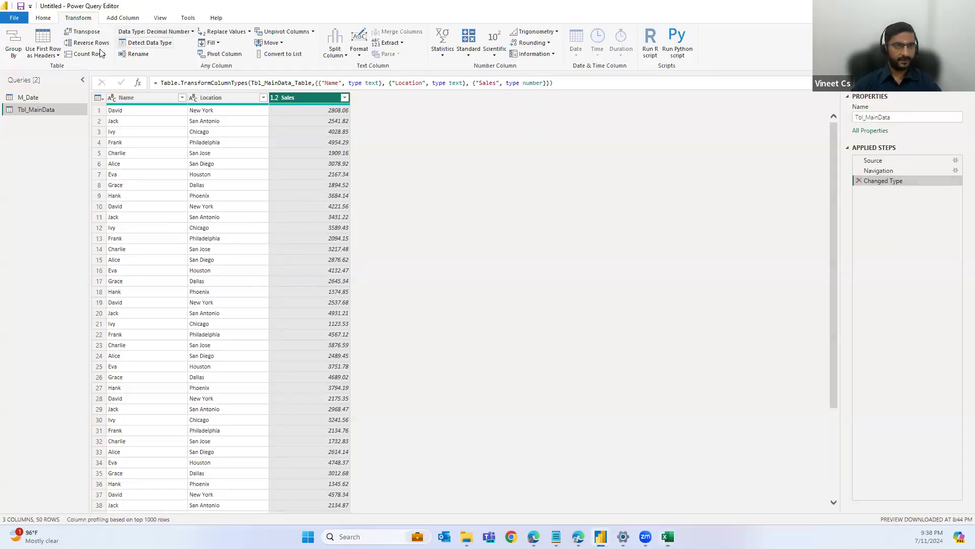
pyautogui.click(45, 19)
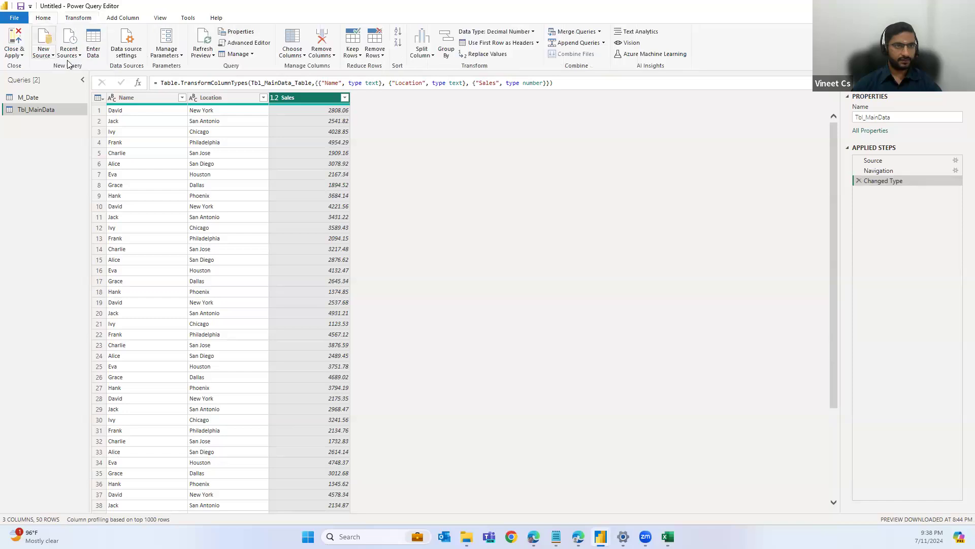
pyautogui.click(46, 60)
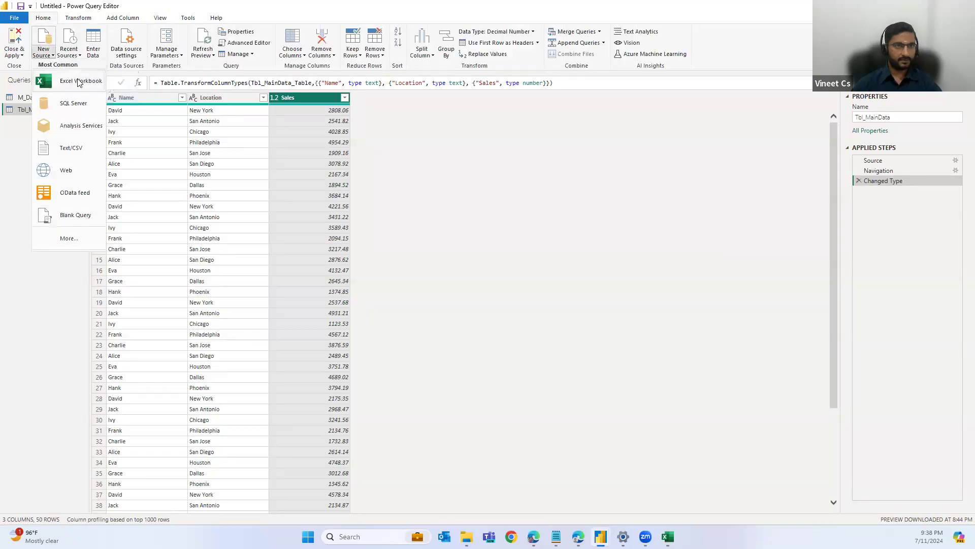
pyautogui.click(432, 242)
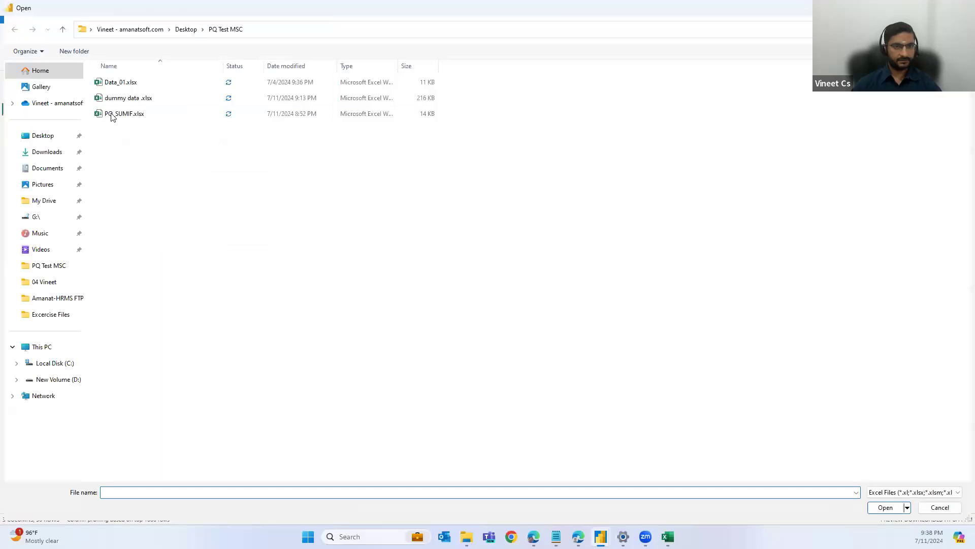
pyautogui.click(113, 114)
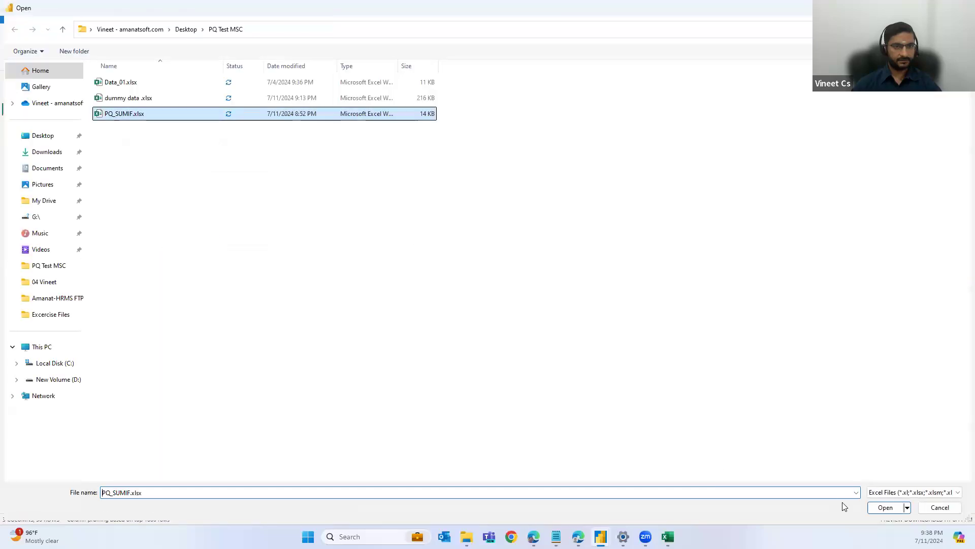
pyautogui.click(886, 507)
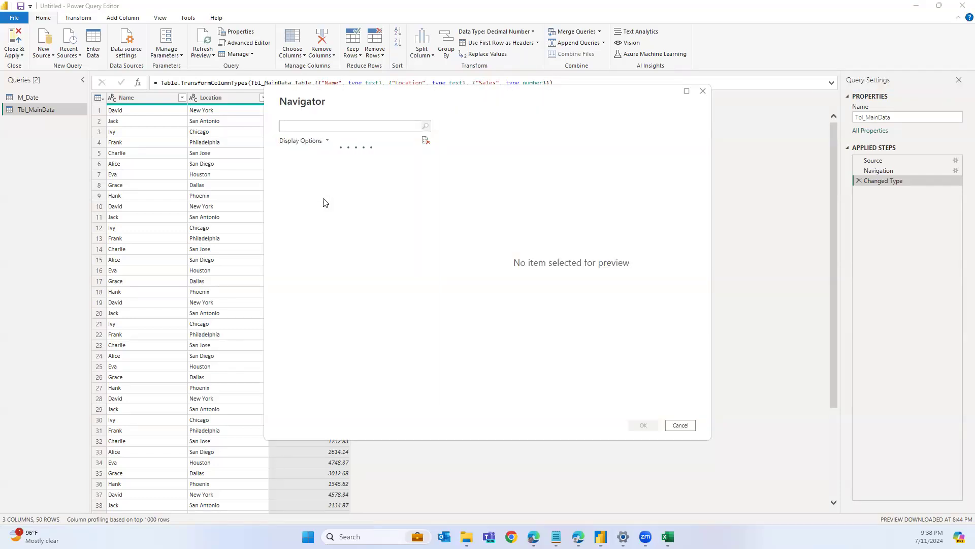
pyautogui.click(295, 182)
pyautogui.click(636, 425)
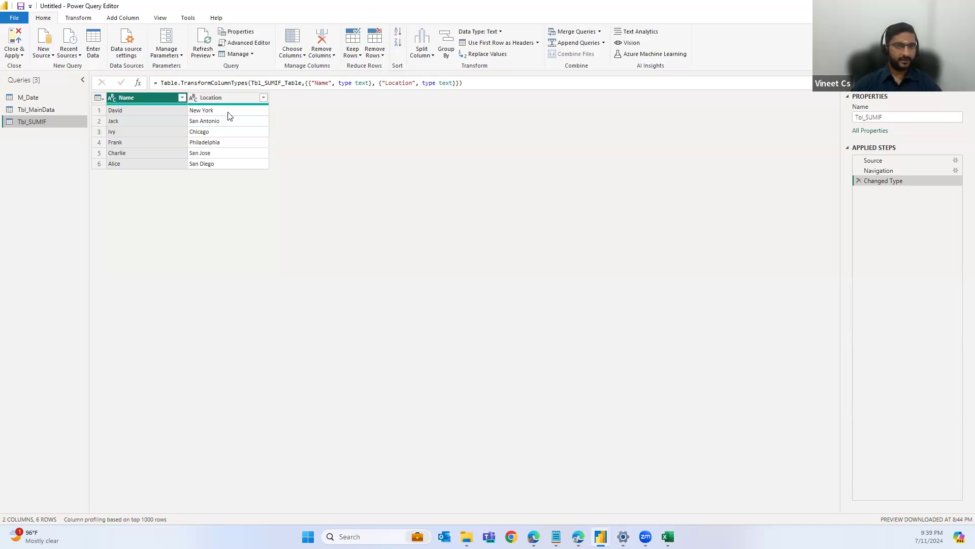
# Review the Tbl_MainData and Tbl_SUMIF queries, and duplicate Tbl_SUMIF.
pyautogui.click(42, 110)
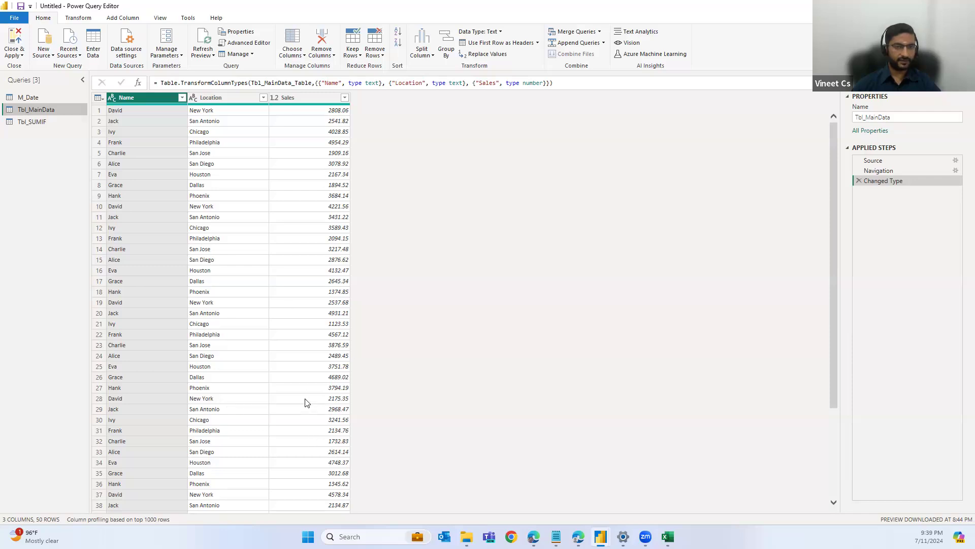
pyautogui.click(28, 121)
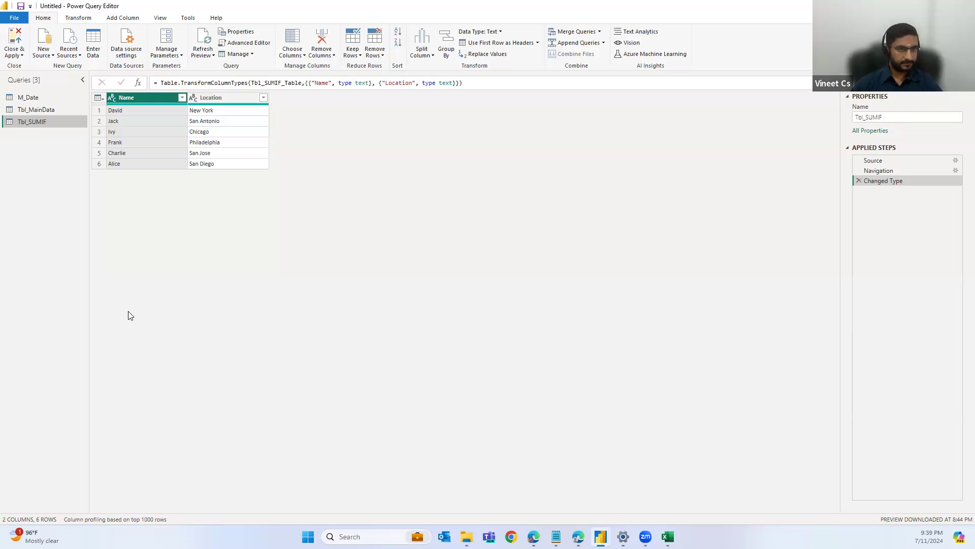
pyautogui.rightClick(34, 123)
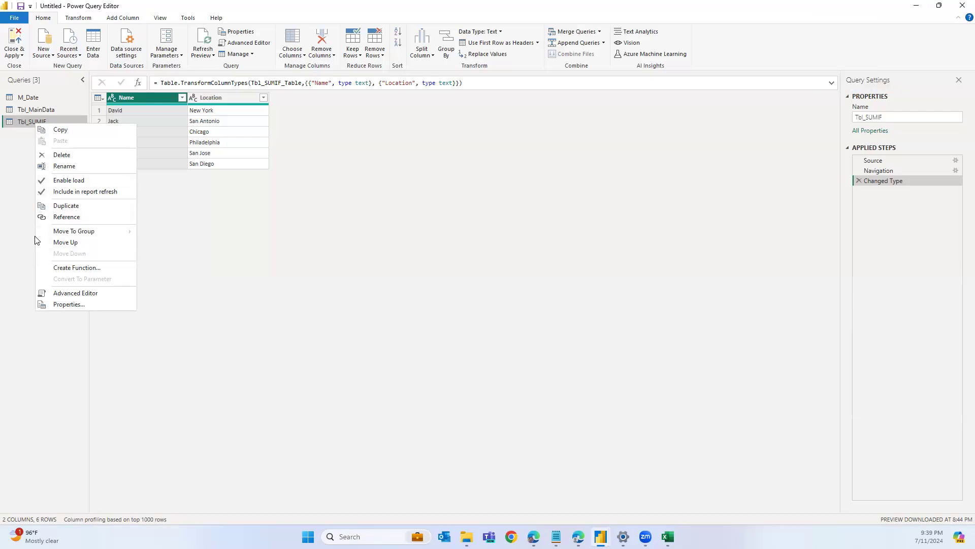
pyautogui.click(629, 149)
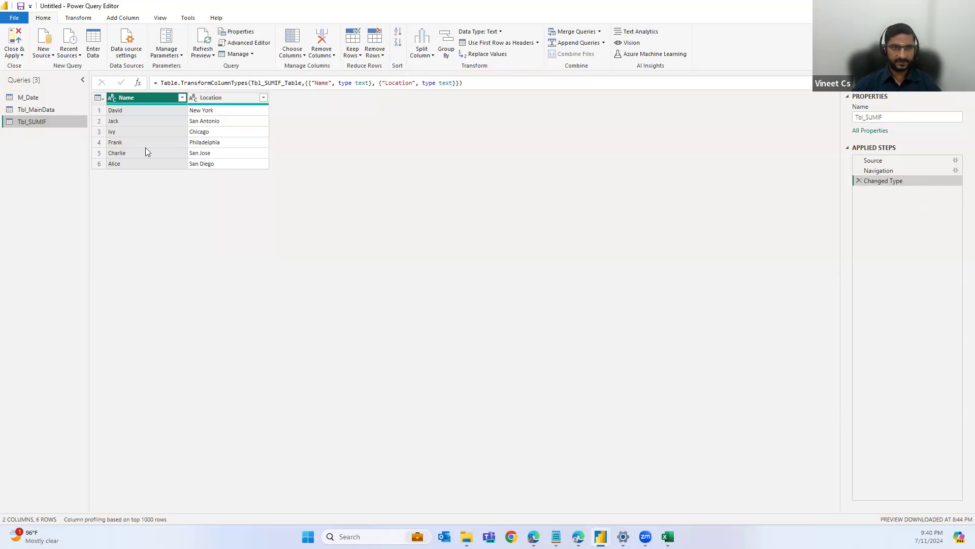
pyautogui.rightClick(34, 123)
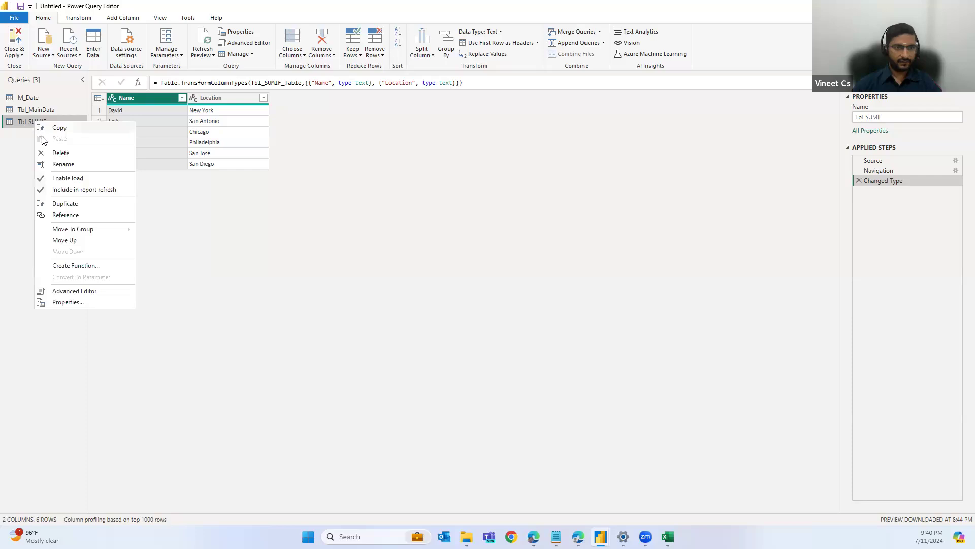
pyautogui.click(65, 204)
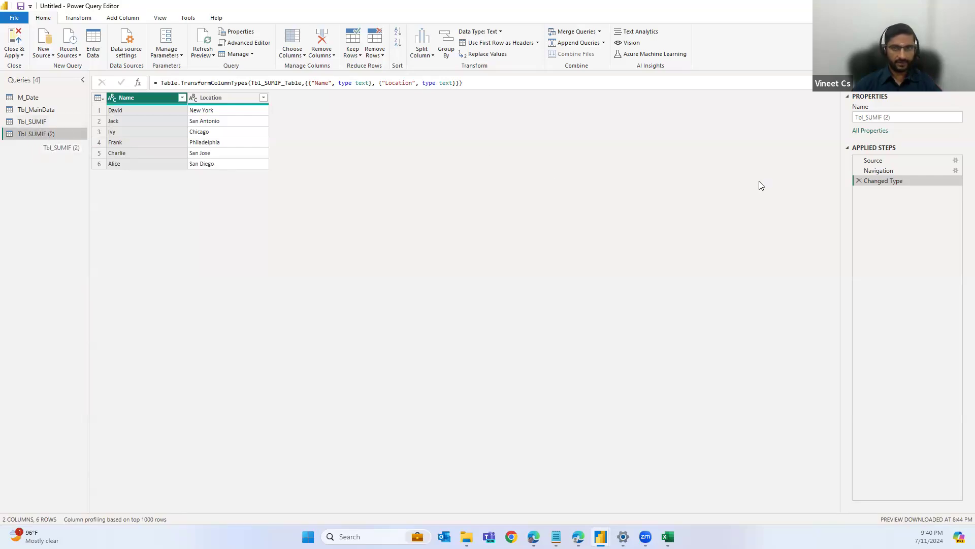
# Examine the Source, Navigation and Changed Type steps of the duplicated Tbl_SUMIF query.
pyautogui.click(873, 162)
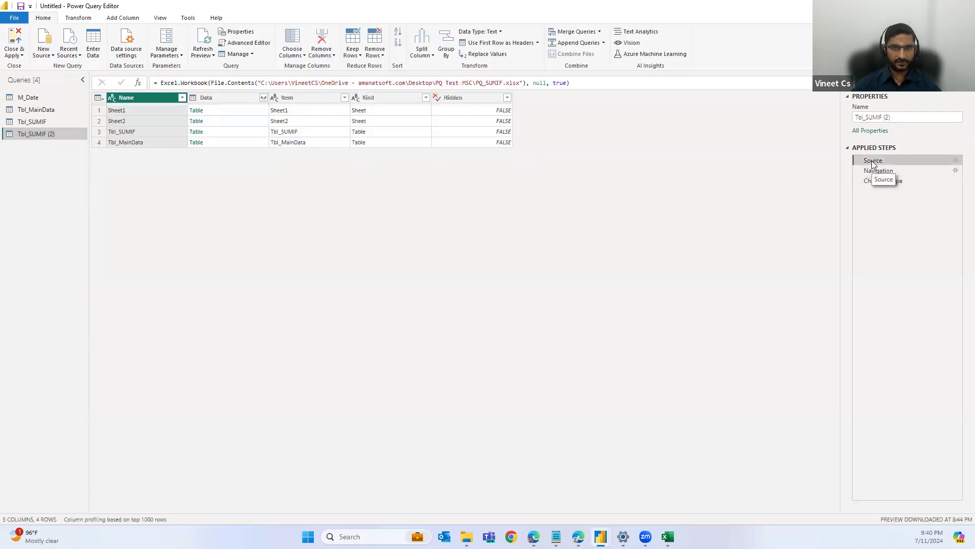
pyautogui.click(877, 172)
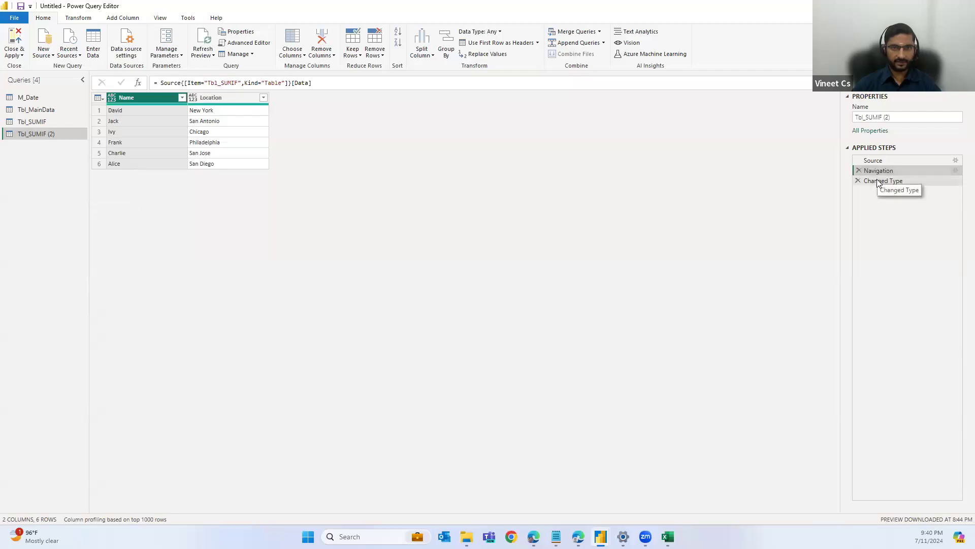
pyautogui.click(879, 181)
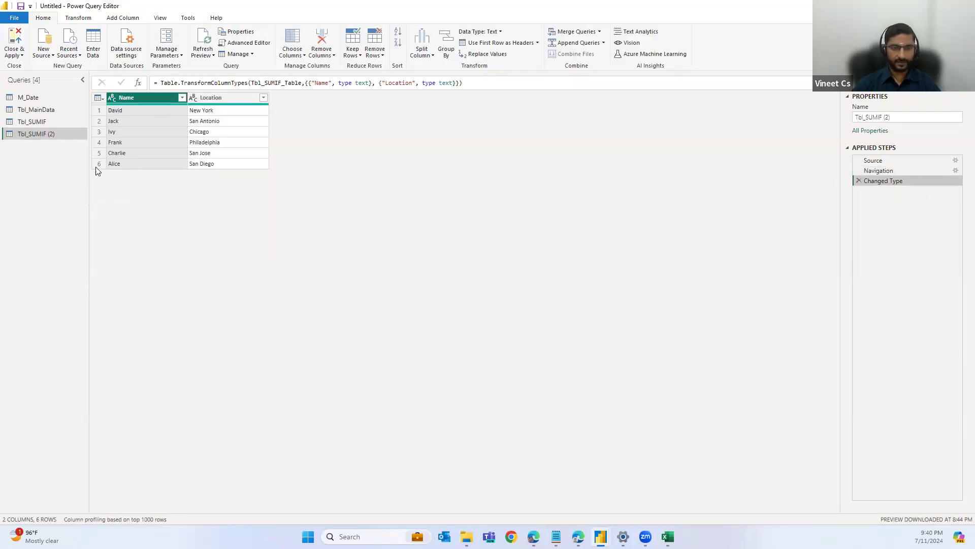
# Create a reference query from the original Tbl_SUMIF query.
pyautogui.moveTo(43, 138); pyautogui.dragTo(34, 121)
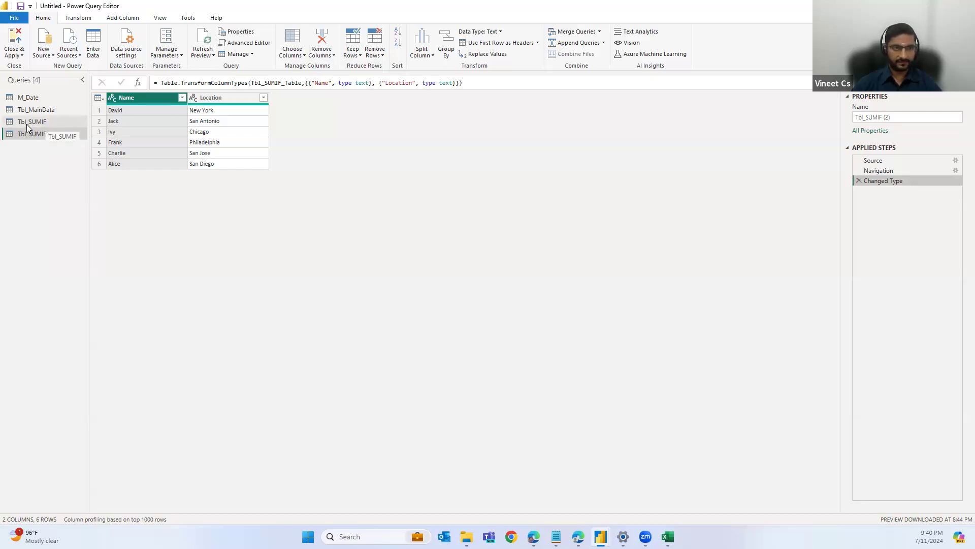
pyautogui.rightClick(36, 122)
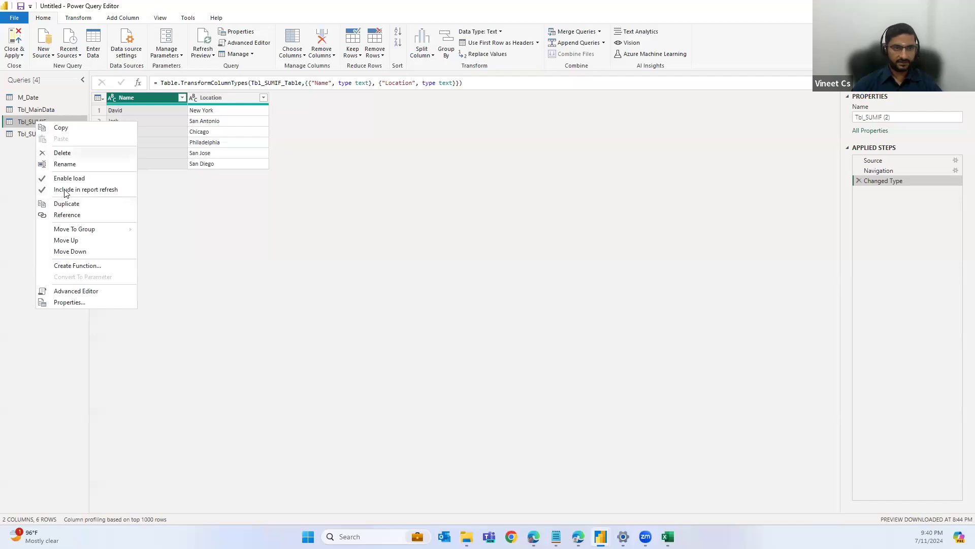
pyautogui.click(71, 216)
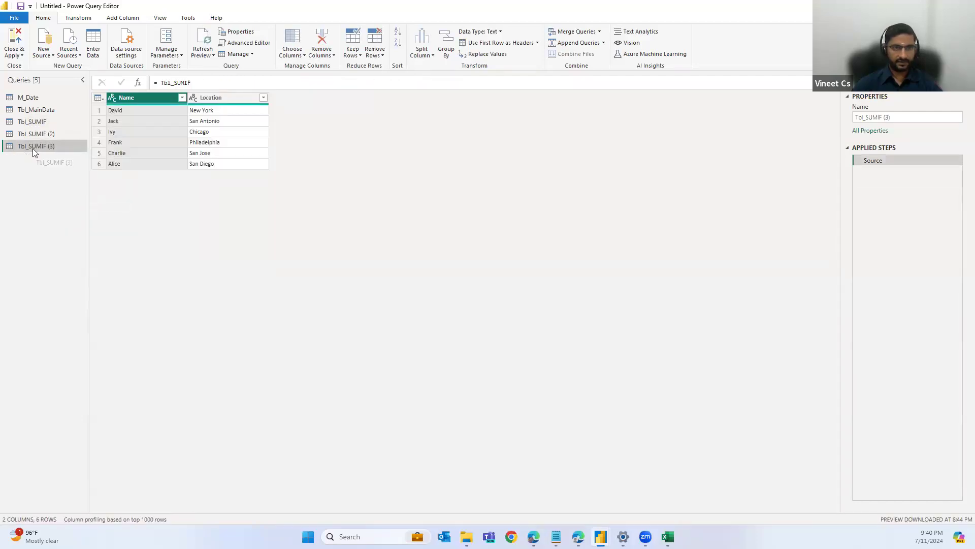
# Compare the applied steps of the original Tbl_SUMIF with its reference query, and highlight the query name in the reference's Source formula.
pyautogui.click(32, 122)
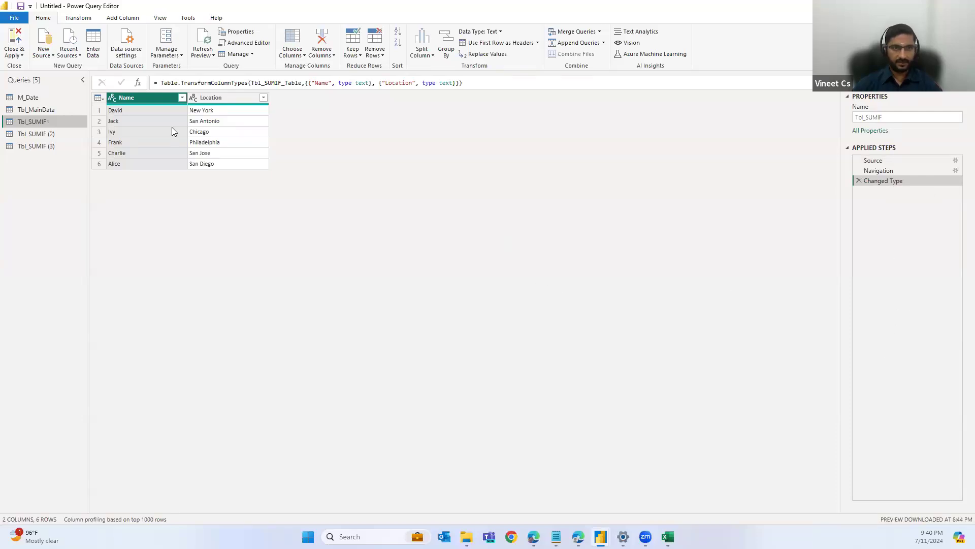
pyautogui.click(31, 146)
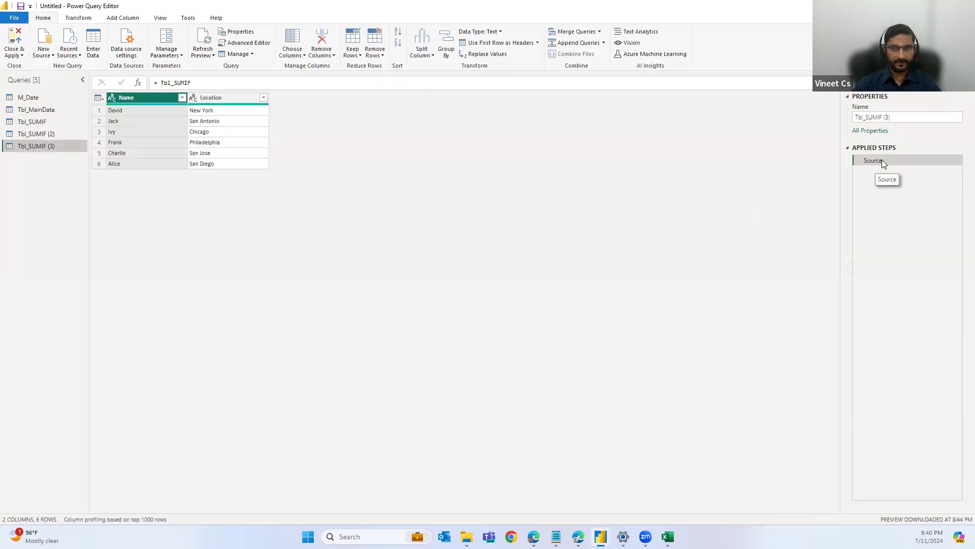
pyautogui.click(174, 83)
pyautogui.doubleClick(175, 83)
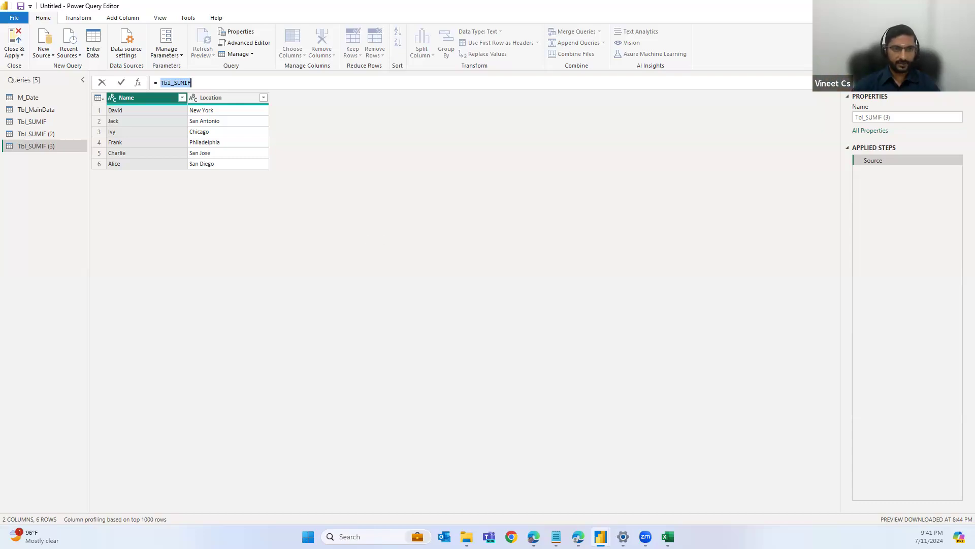
# Compare the applied steps of the original Tbl_SUMIF, its duplicate Tbl_SUMIF (2) and its reference Tbl_SUMIF (3).
pyautogui.rightClick(38, 148)
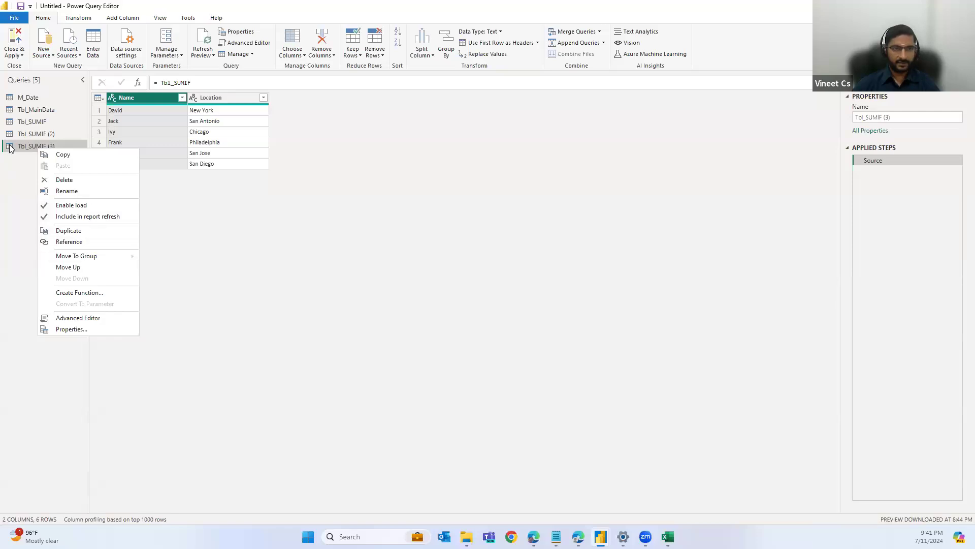
pyautogui.click(23, 134)
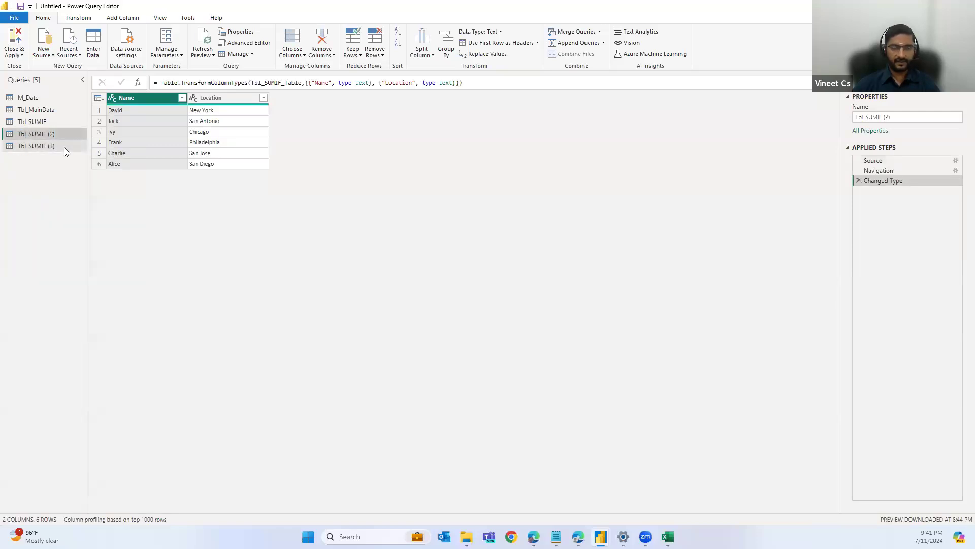
pyautogui.click(32, 122)
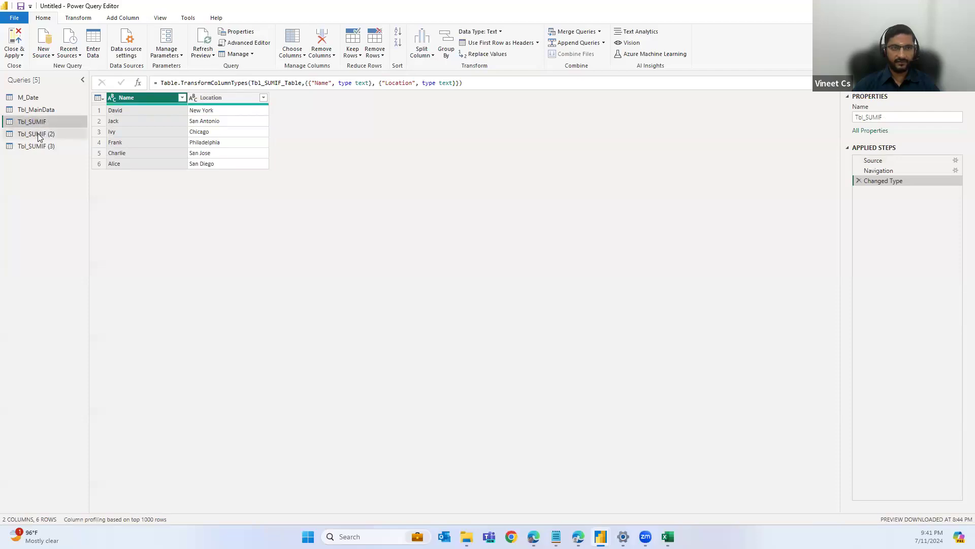
pyautogui.moveTo(32, 124); pyautogui.dragTo(34, 126)
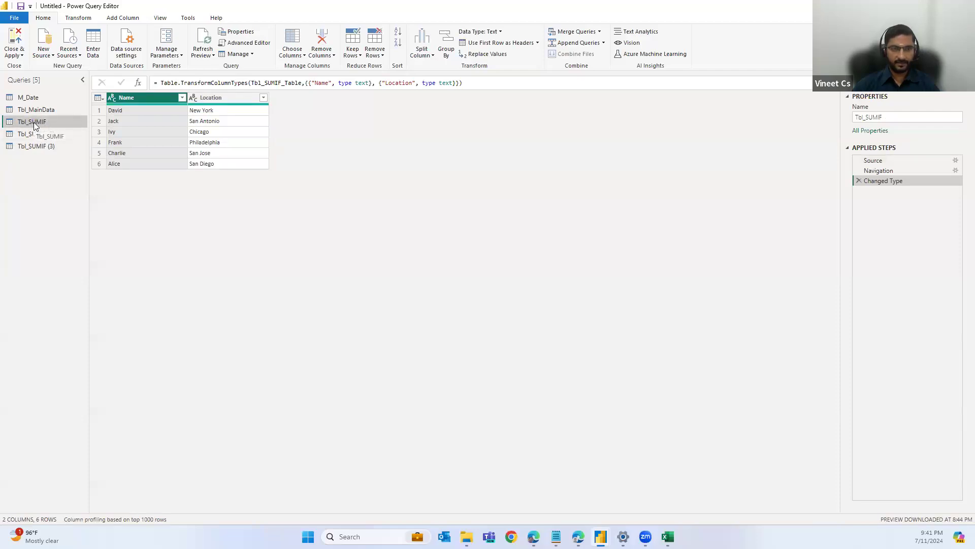
pyautogui.click(31, 135)
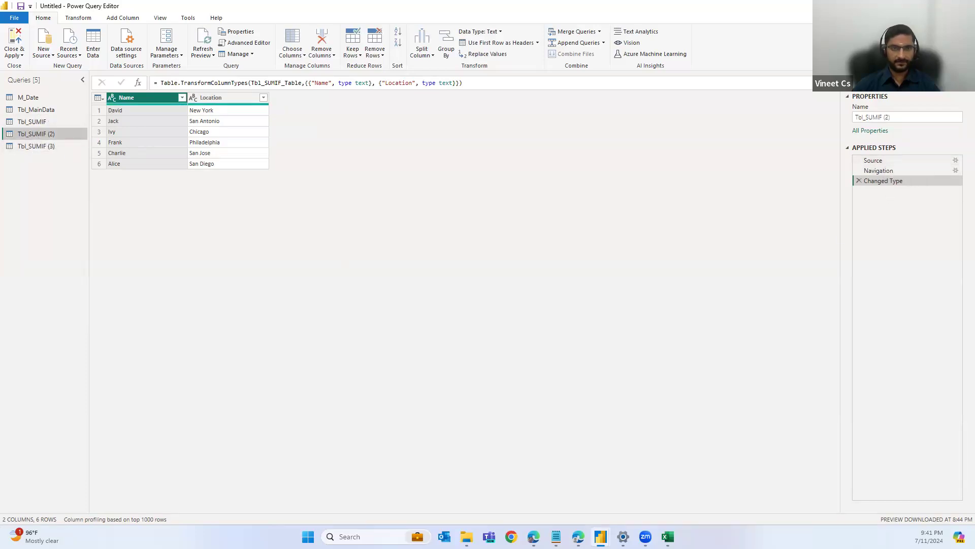
pyautogui.click(42, 147)
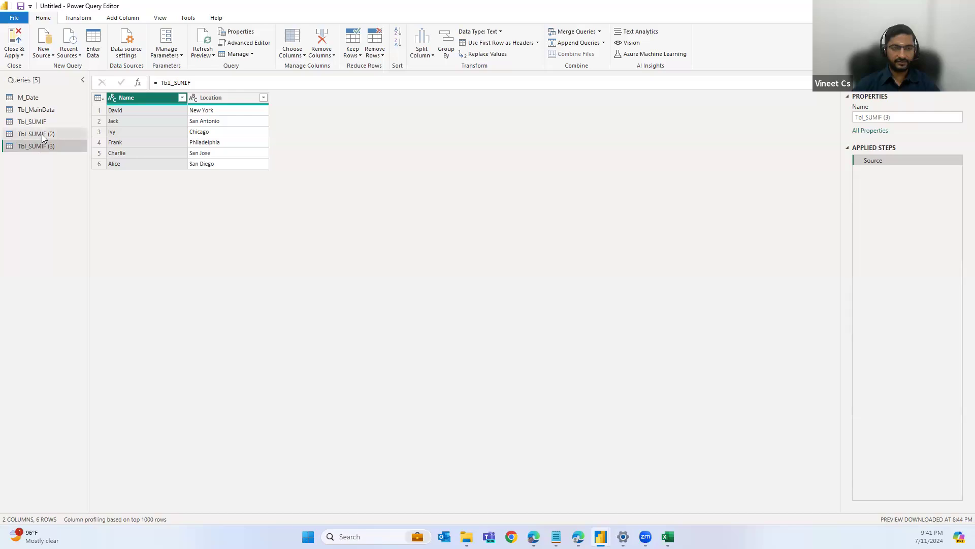
# Delete the duplicate query Tbl_SUMIF (2).
pyautogui.rightClick(36, 140)
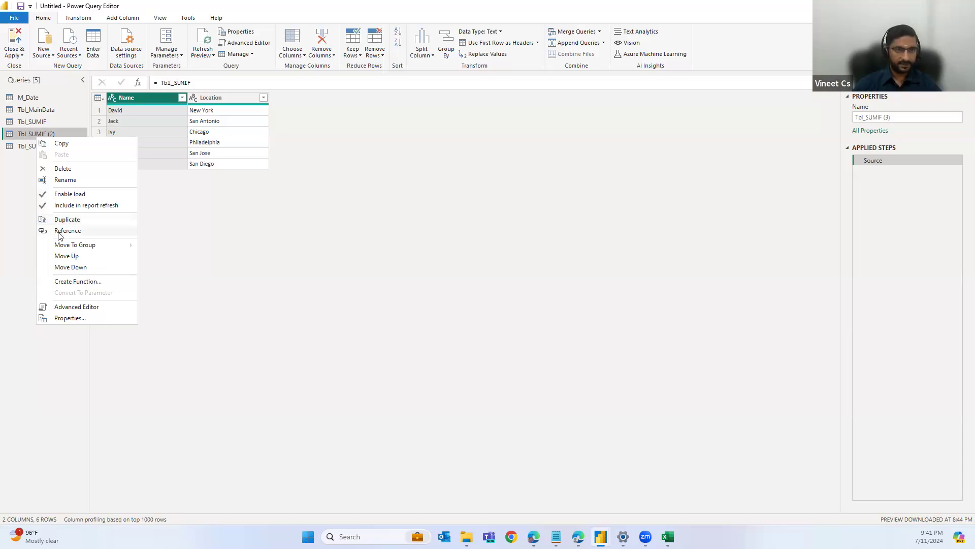
pyautogui.click(16, 162)
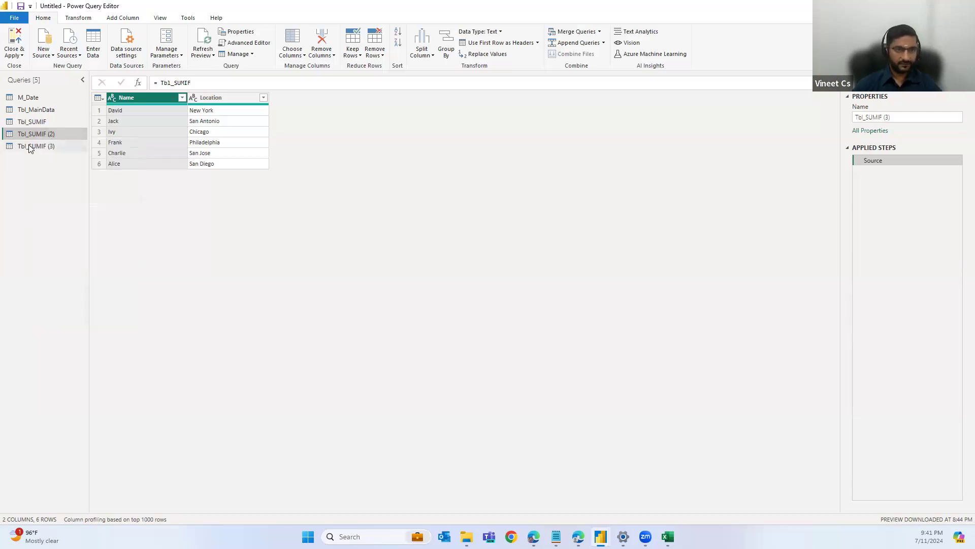
pyautogui.rightClick(38, 139)
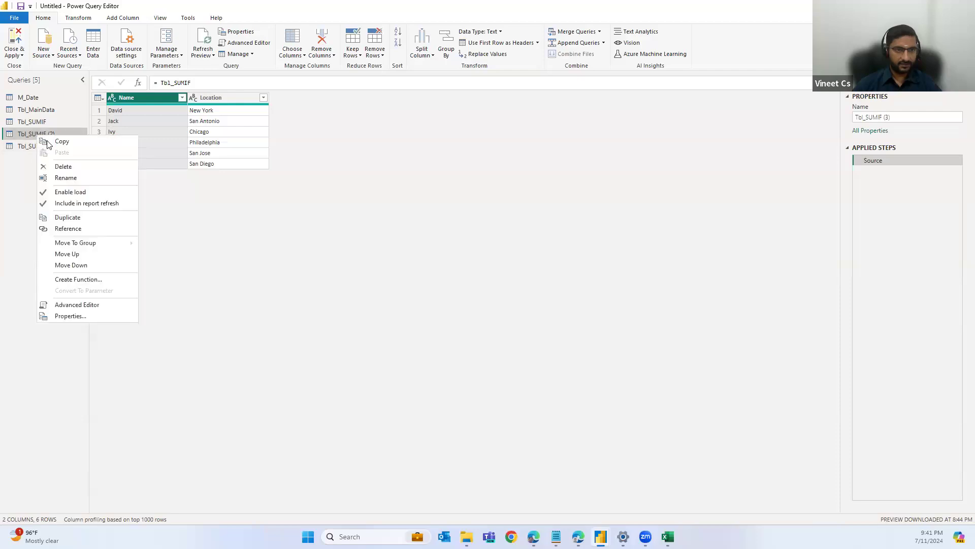
pyautogui.click(64, 167)
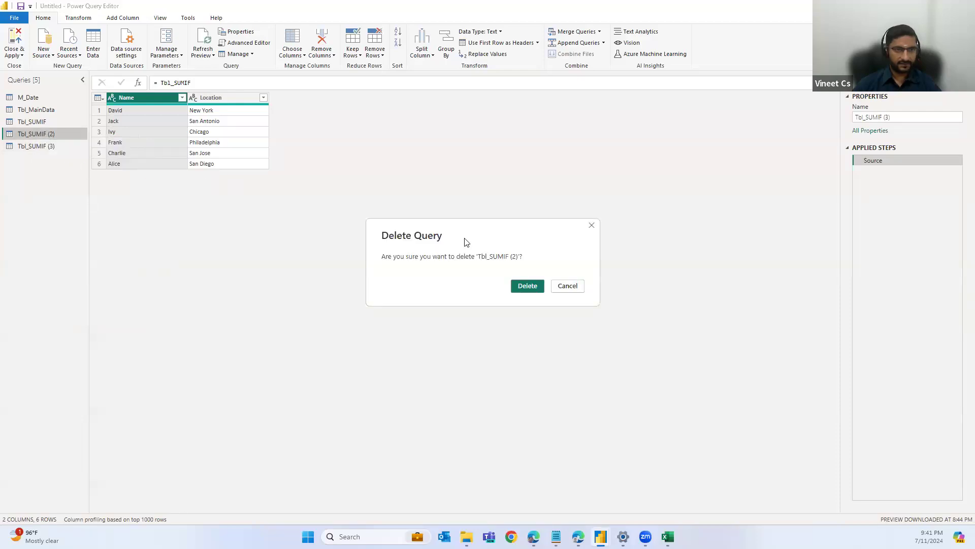
pyautogui.click(527, 285)
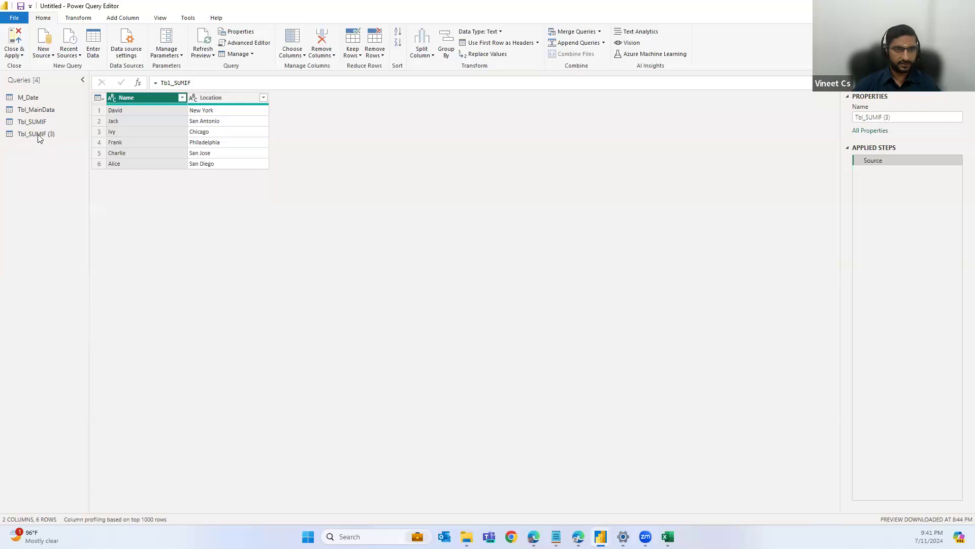
# Rename the reference query Tbl_SUMIF (3) as Tbl_SUMIF_Copy.
pyautogui.moveTo(882, 117); pyautogui.dragTo(932, 116)
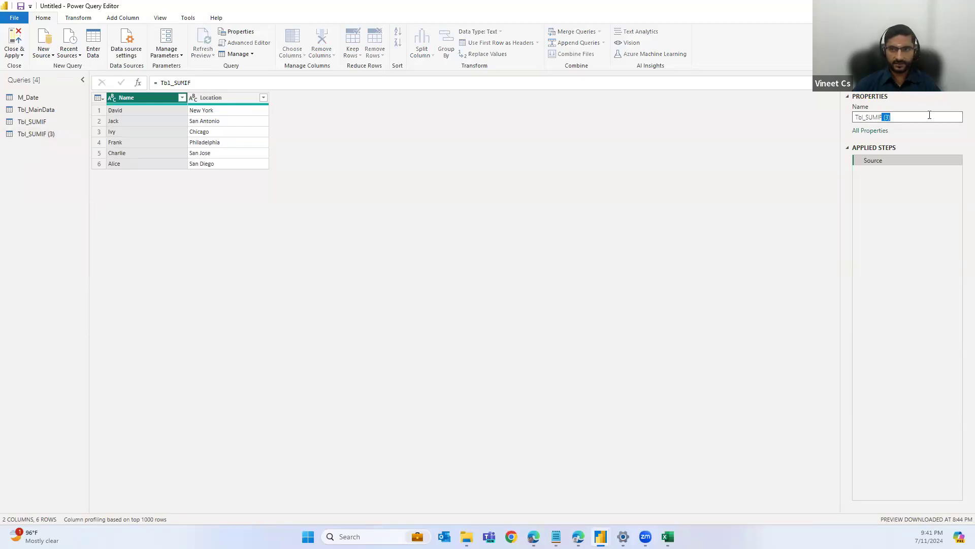
pyautogui.write('_Vopy')
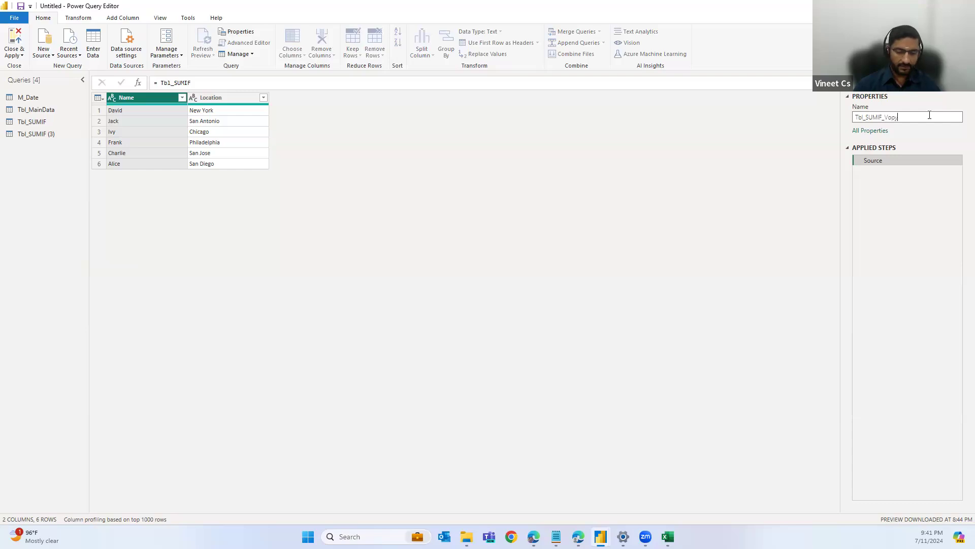
pyautogui.press('Return')
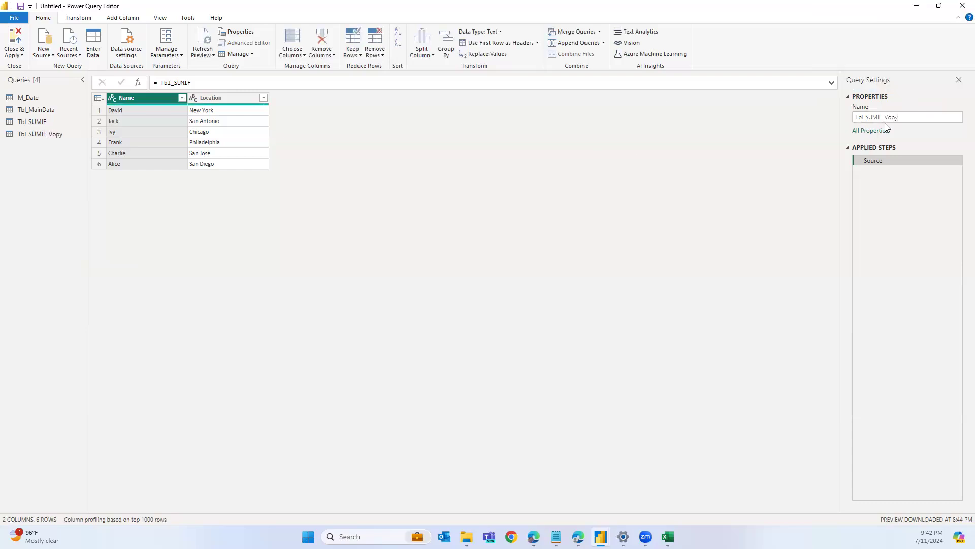
pyautogui.click(890, 118)
pyautogui.press('BackSpace')
pyautogui.write('C')
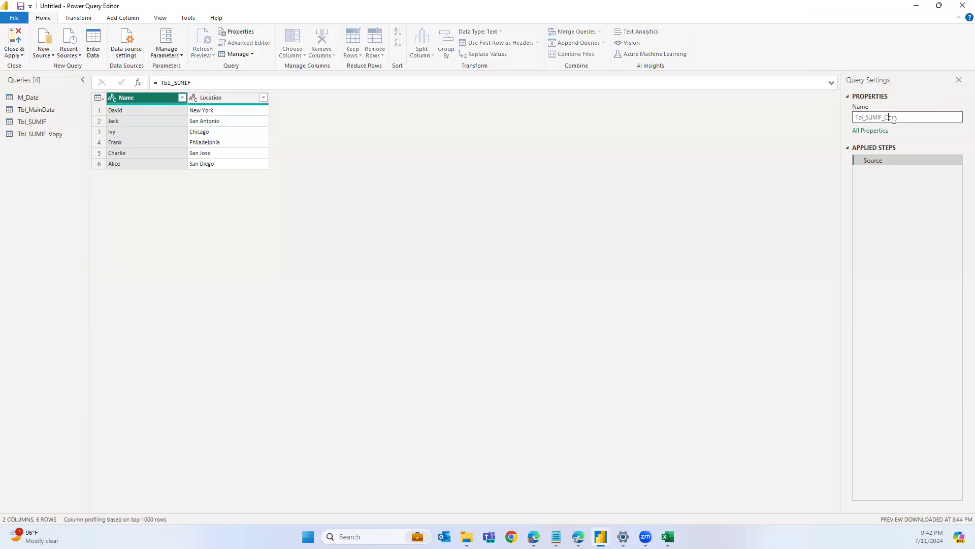
pyautogui.press('Return')
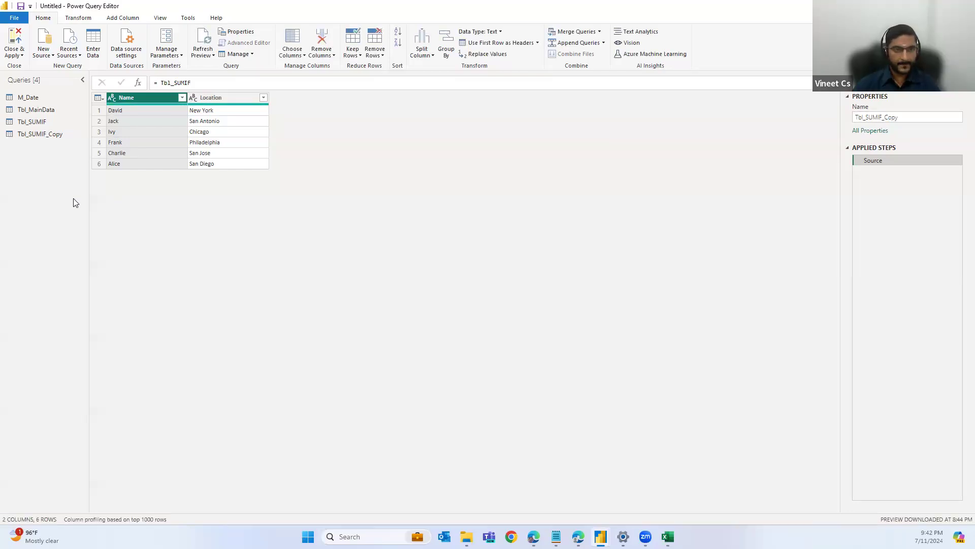
# Compare the contents of Tbl_MainData with those of the Tbl_SUMIF_Copy query.
pyautogui.rightClick(34, 122)
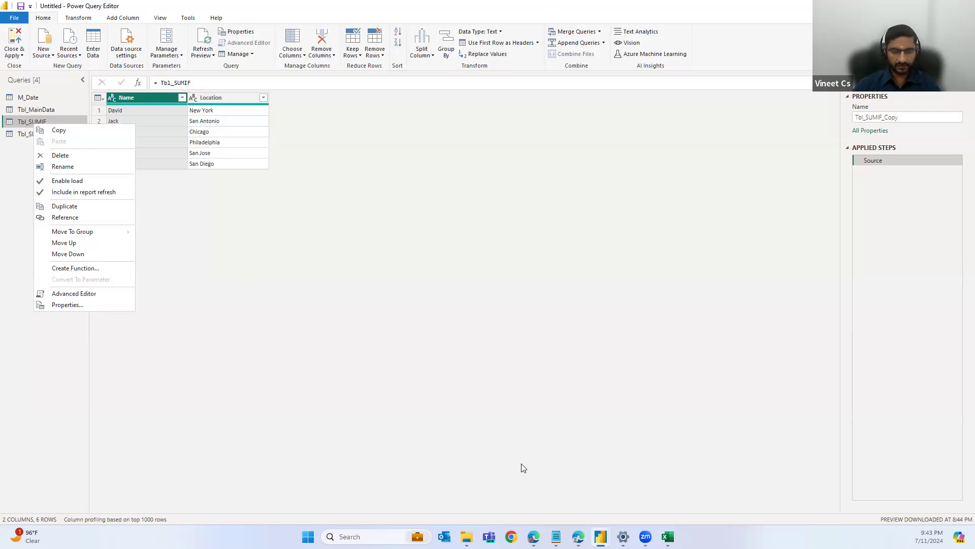
pyautogui.click(578, 537)
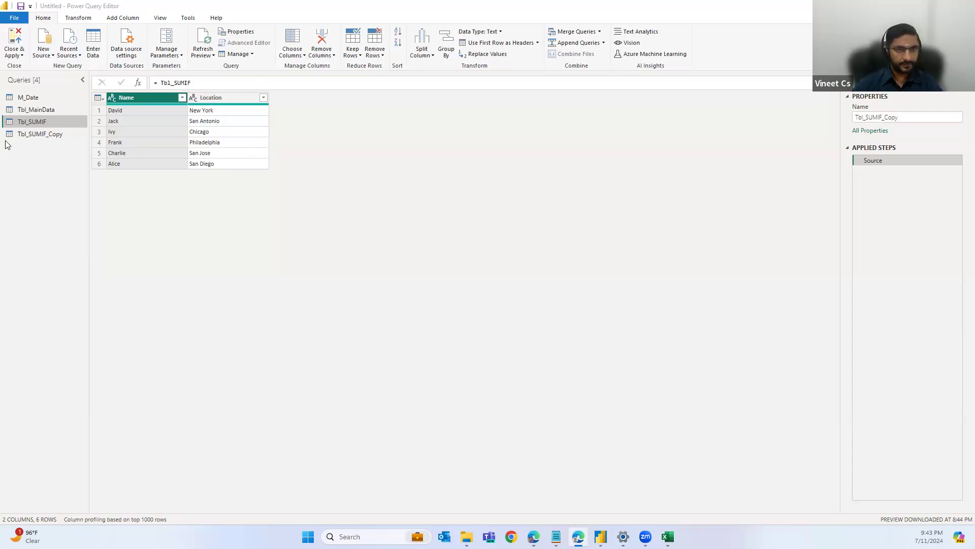
pyautogui.click(46, 133)
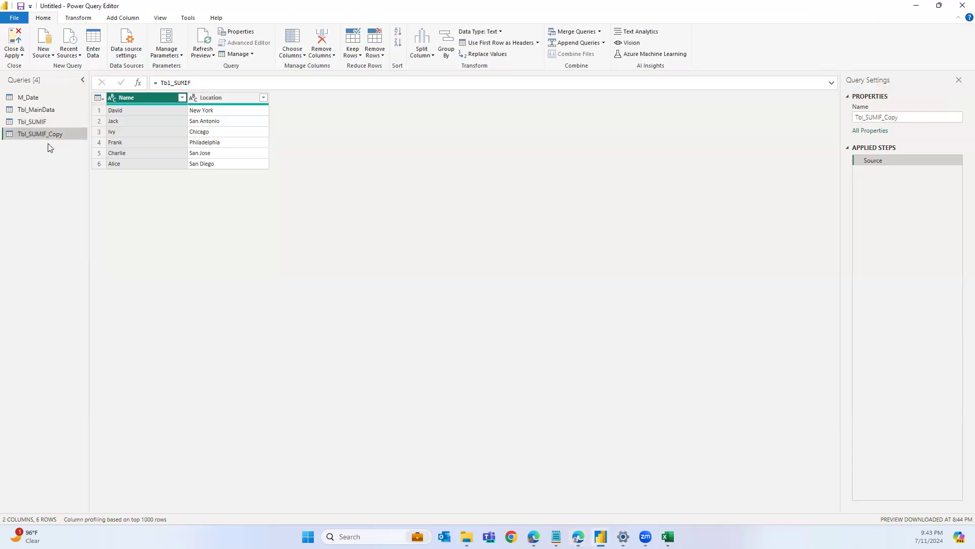
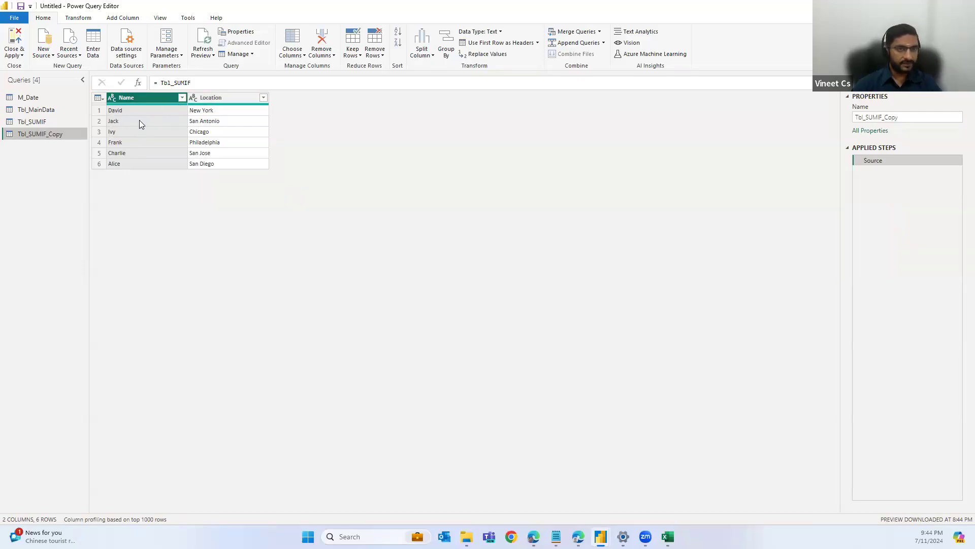
pyautogui.click(34, 114)
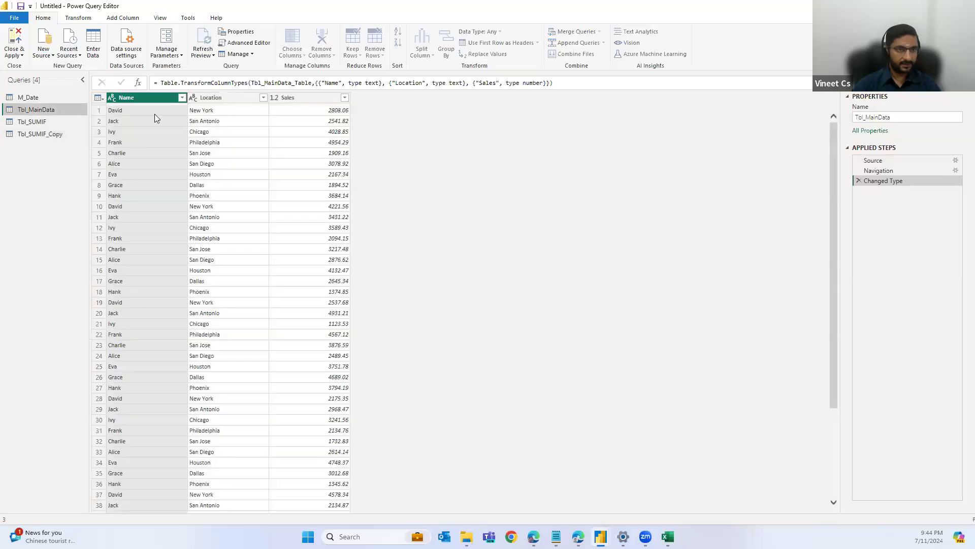
pyautogui.click(49, 138)
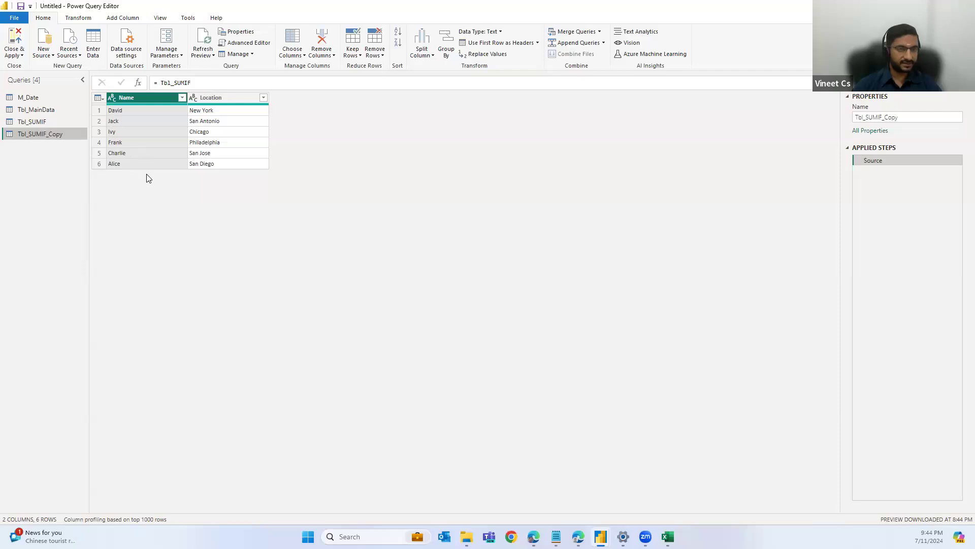
# Try to merge Tbl_SUMIF_Copy with Tbl_MainData, matching the Name and Location columns in a Left Outer join.
pyautogui.click(225, 98)
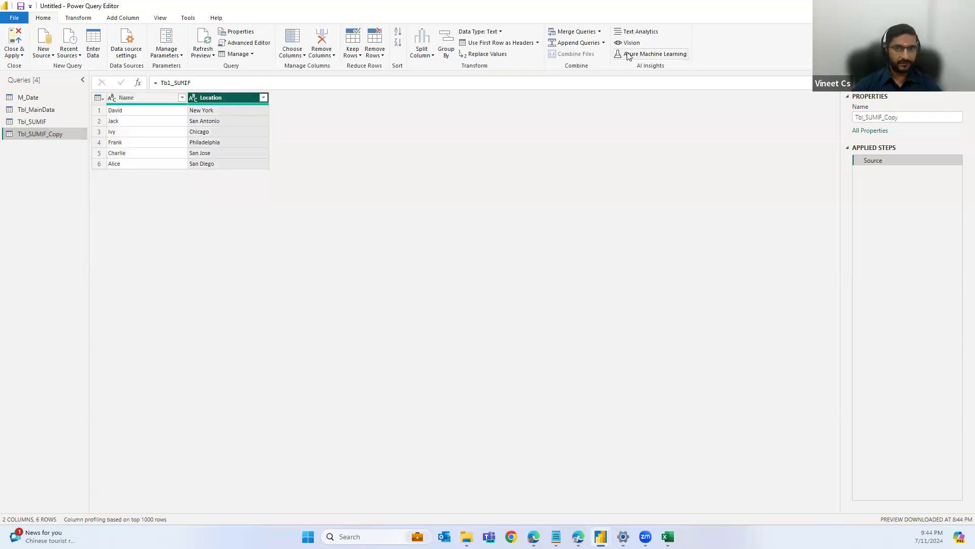
pyautogui.click(577, 33)
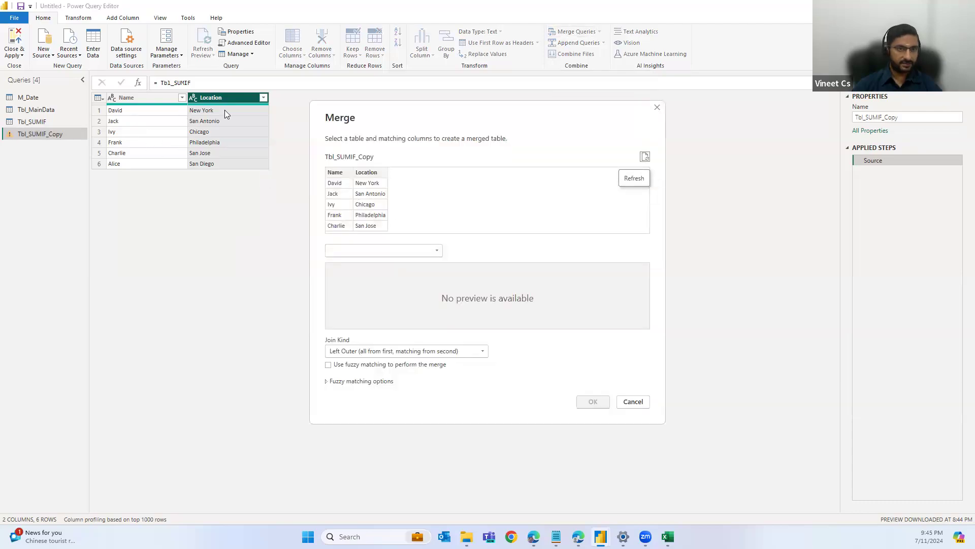
pyautogui.click(438, 252)
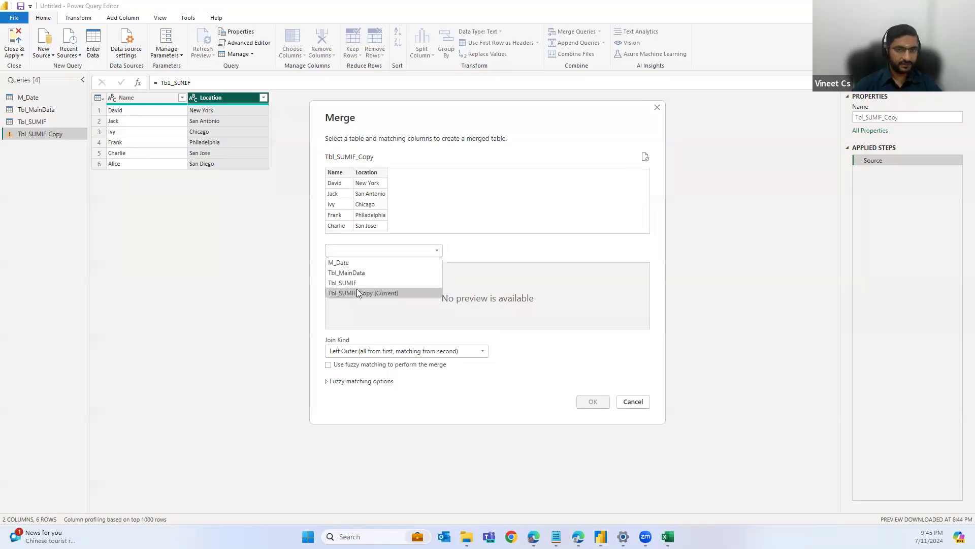
pyautogui.click(355, 273)
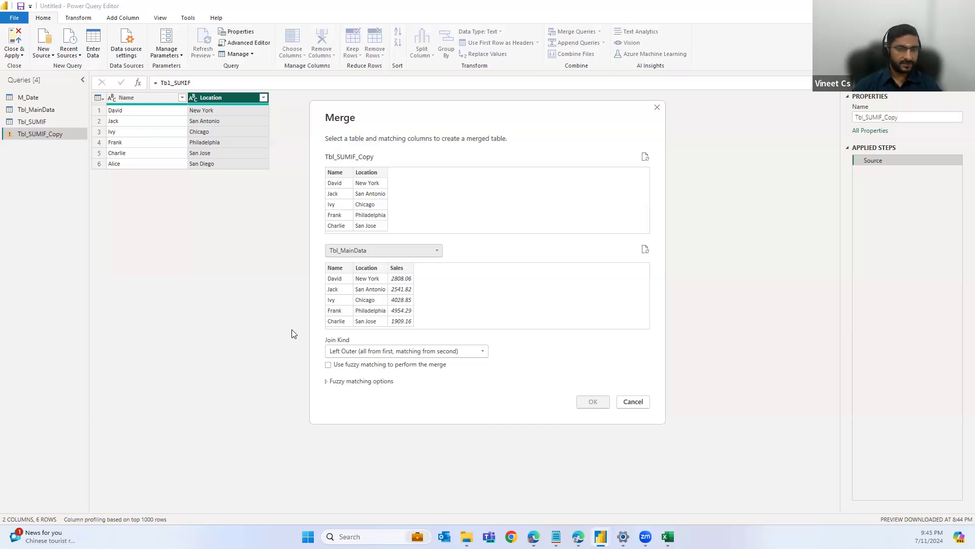
pyautogui.click(342, 175)
pyautogui.click(333, 310)
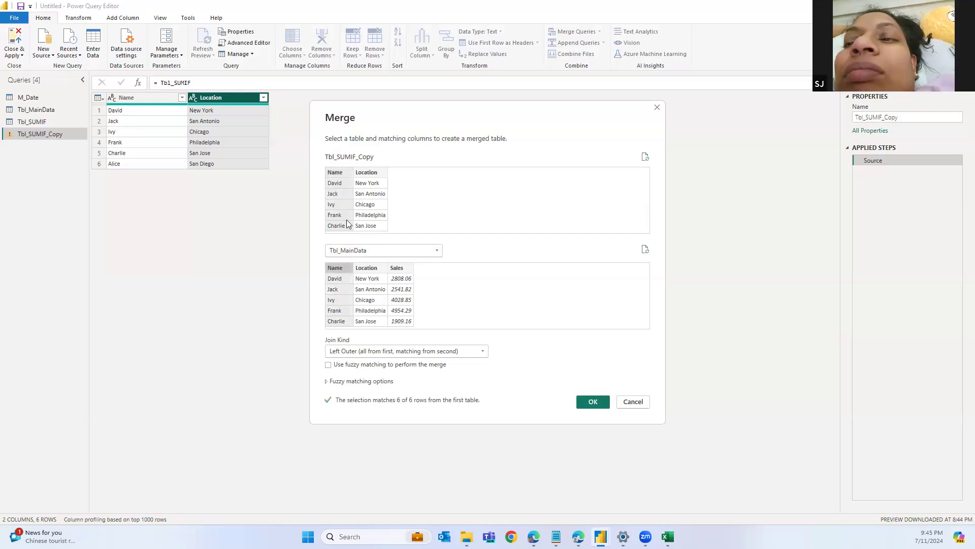
pyautogui.click(374, 173)
pyautogui.click(340, 173)
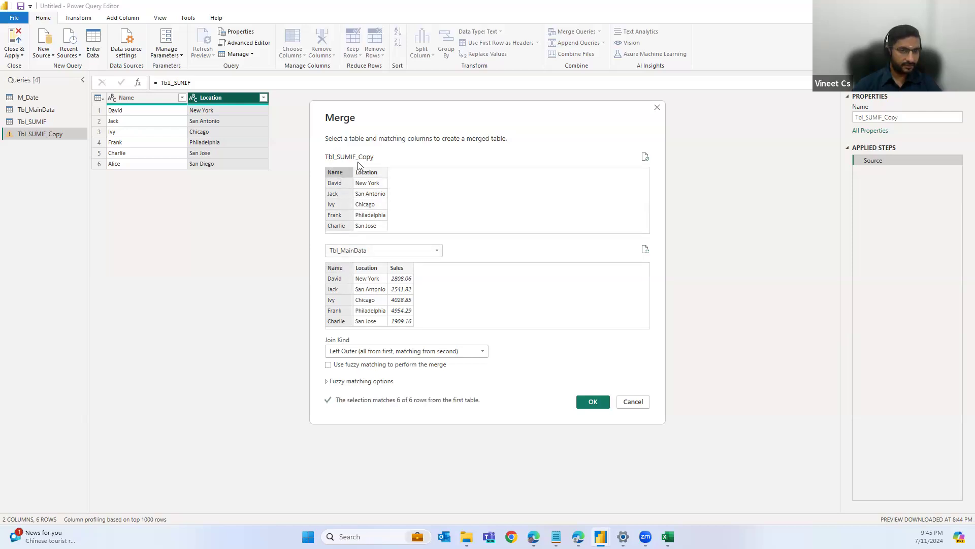
pyautogui.keyDown('ctrl'); pyautogui.click(371, 173); pyautogui.keyUp('ctrl')
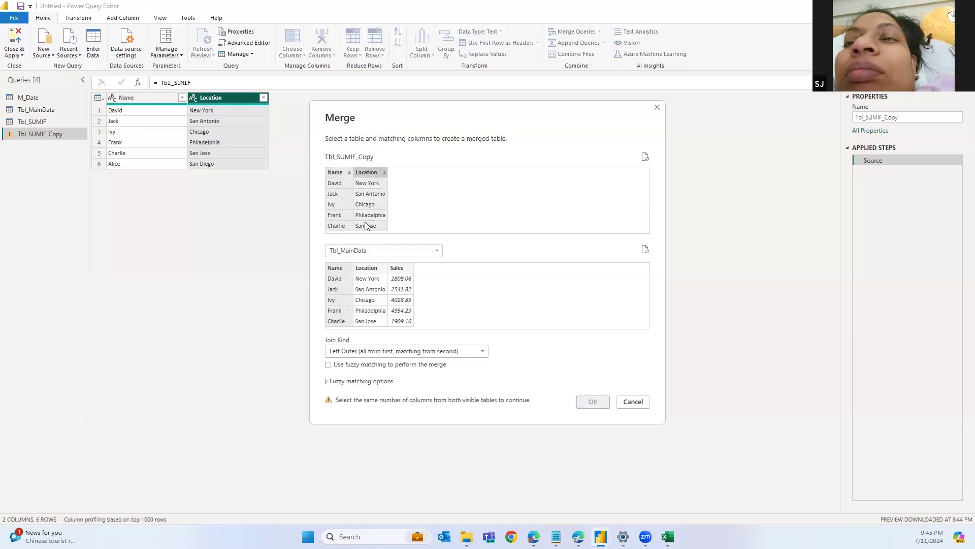
pyautogui.keyDown('ctrl'); pyautogui.click(368, 269); pyautogui.keyUp('ctrl')
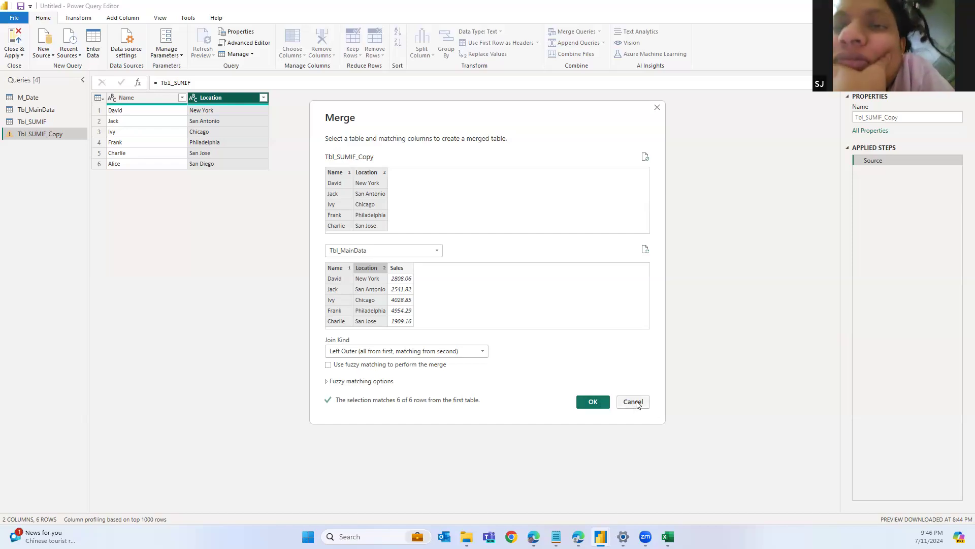
pyautogui.press('Escape')
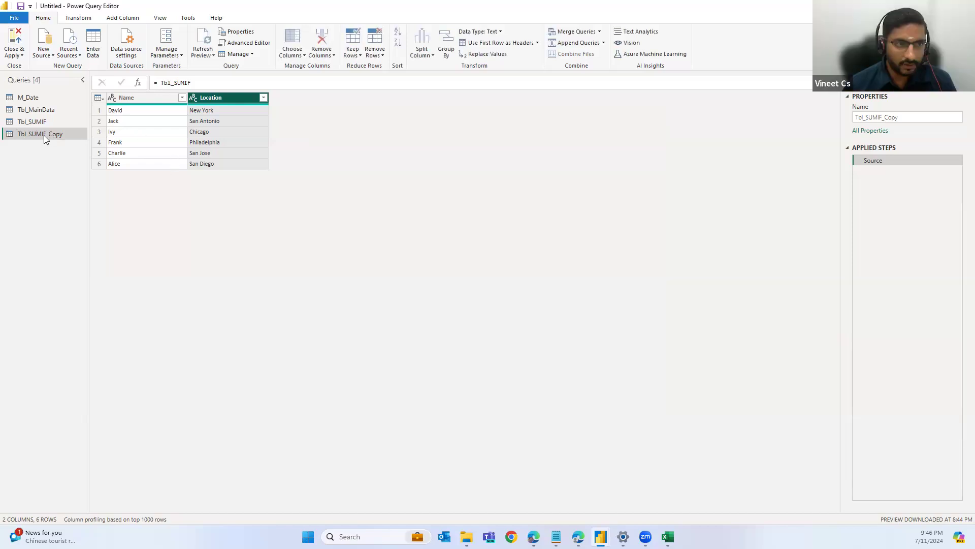
# Examine the Name and Location columns in Tbl_SUMIF_Copy and the Location values in Tbl_MainData.
pyautogui.click(144, 97)
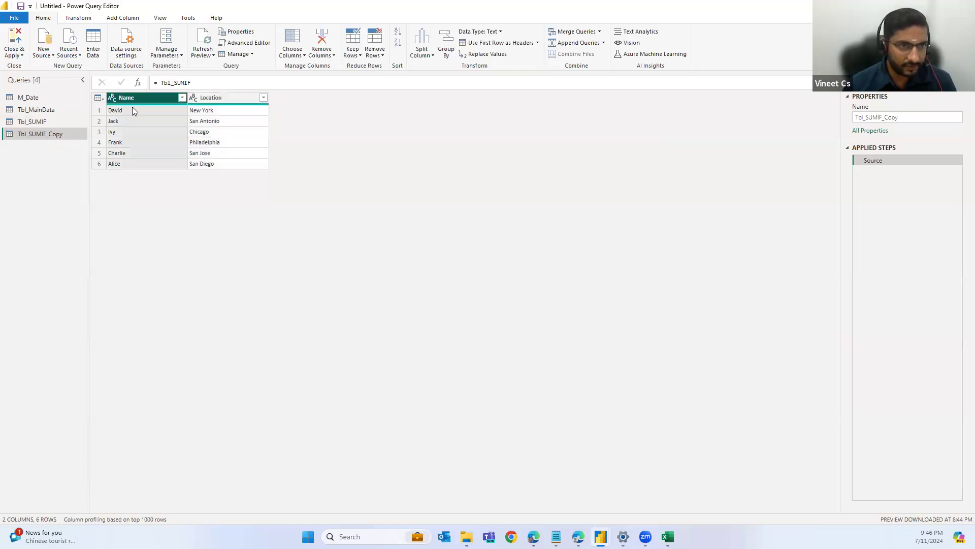
pyautogui.click(206, 98)
pyautogui.click(154, 99)
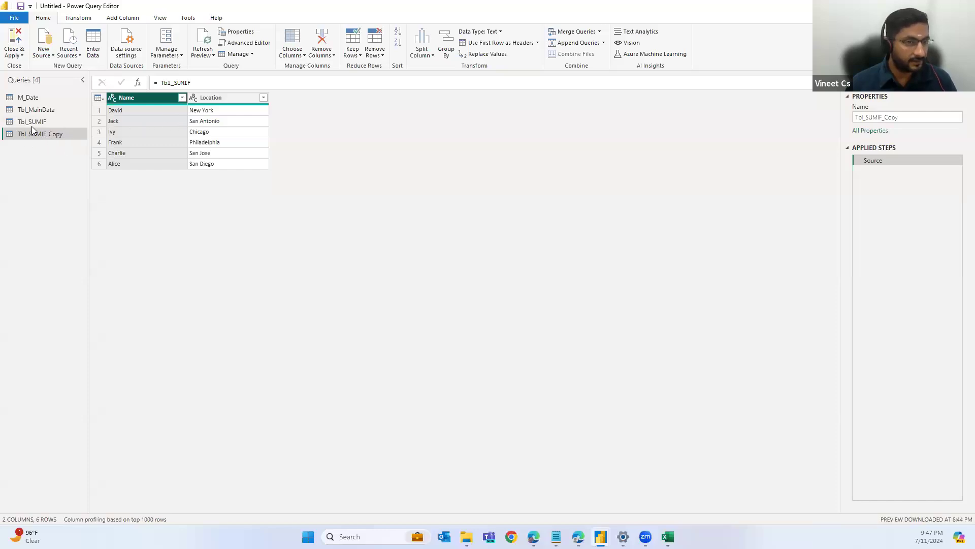
pyautogui.click(35, 110)
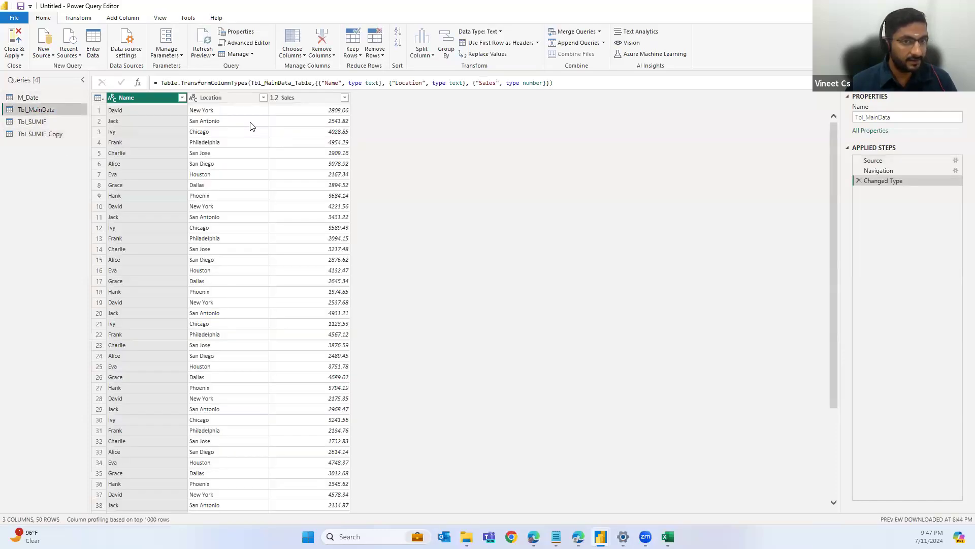
pyautogui.click(209, 115)
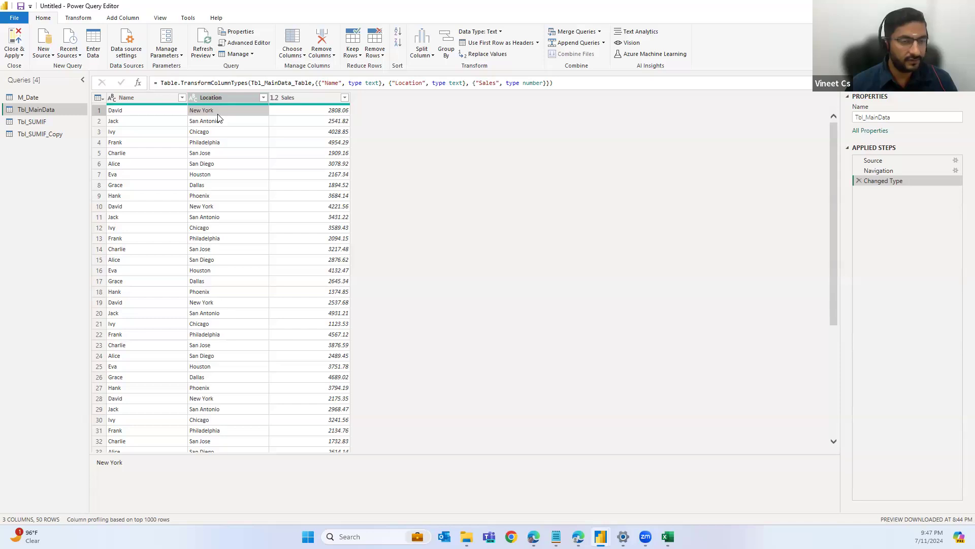
pyautogui.click(229, 96)
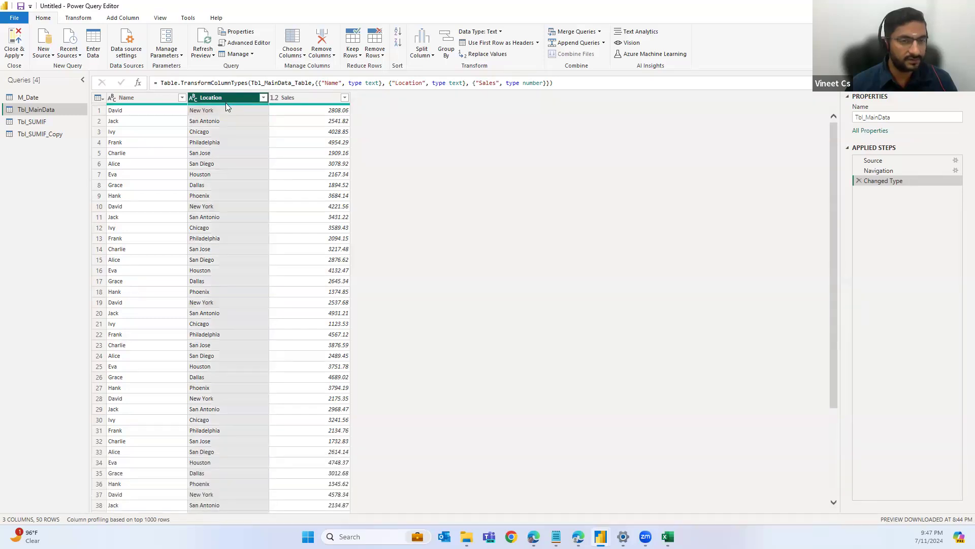
pyautogui.click(122, 17)
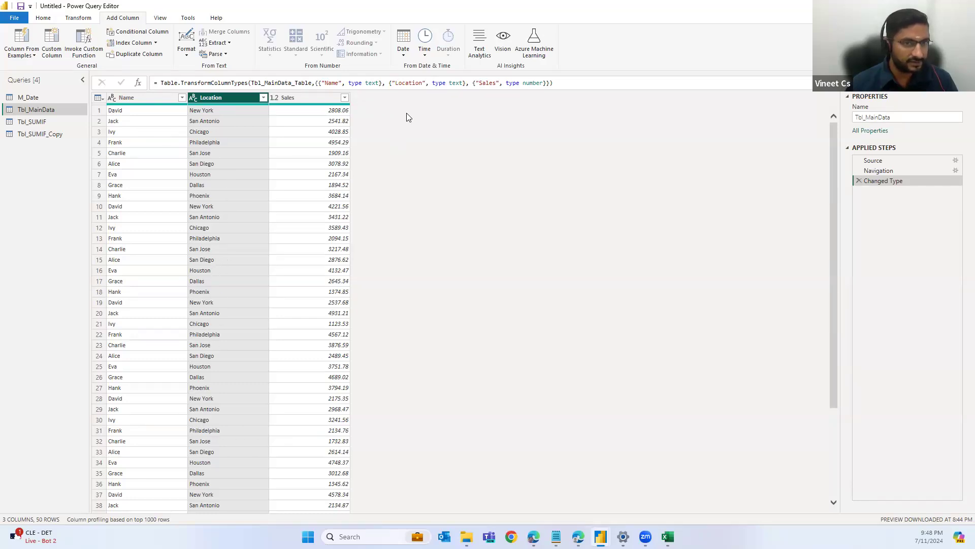
# Merge Tbl_SUMIF_Copy with Tbl_MainData using a Left Outer join, matching Name to Name and Location to Location.
pyautogui.click(49, 136)
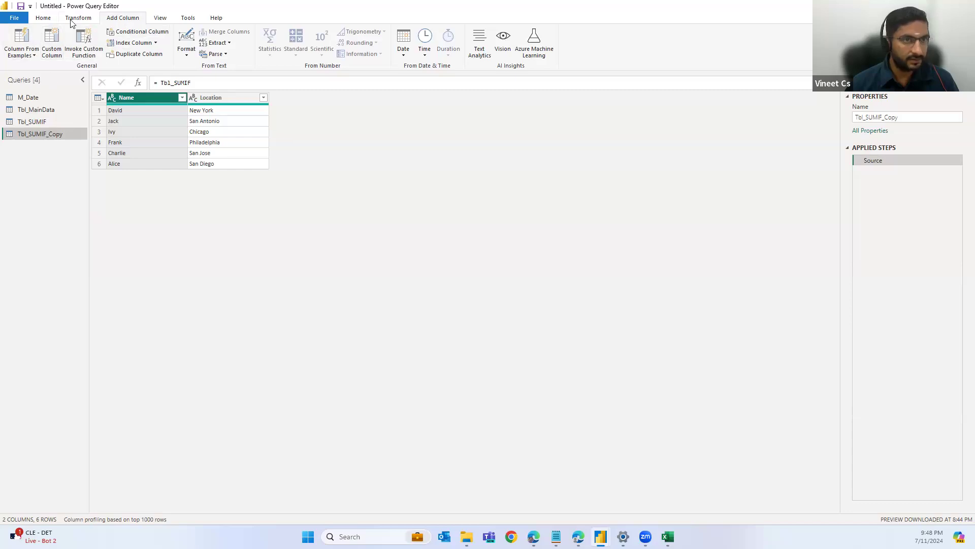
pyautogui.click(43, 18)
pyautogui.click(575, 32)
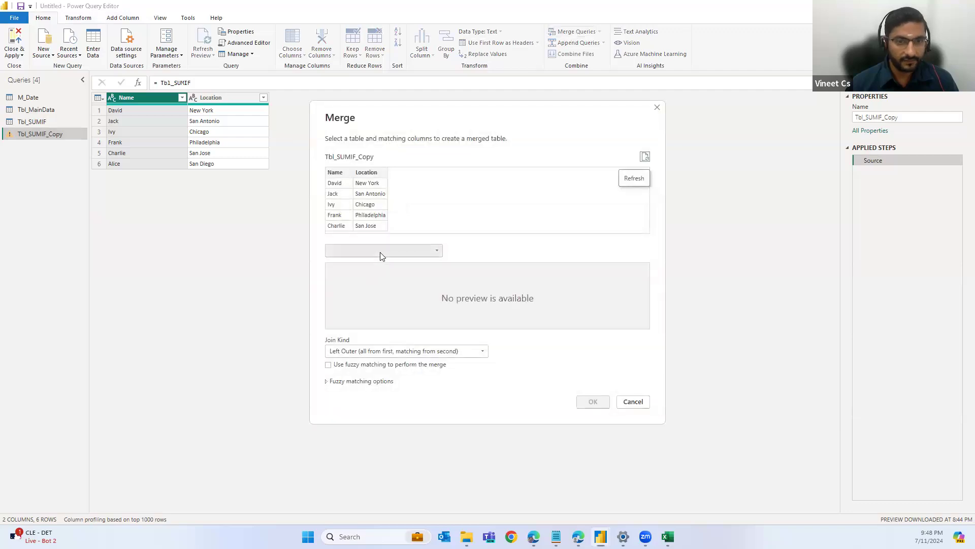
pyautogui.click(380, 251)
pyautogui.click(362, 274)
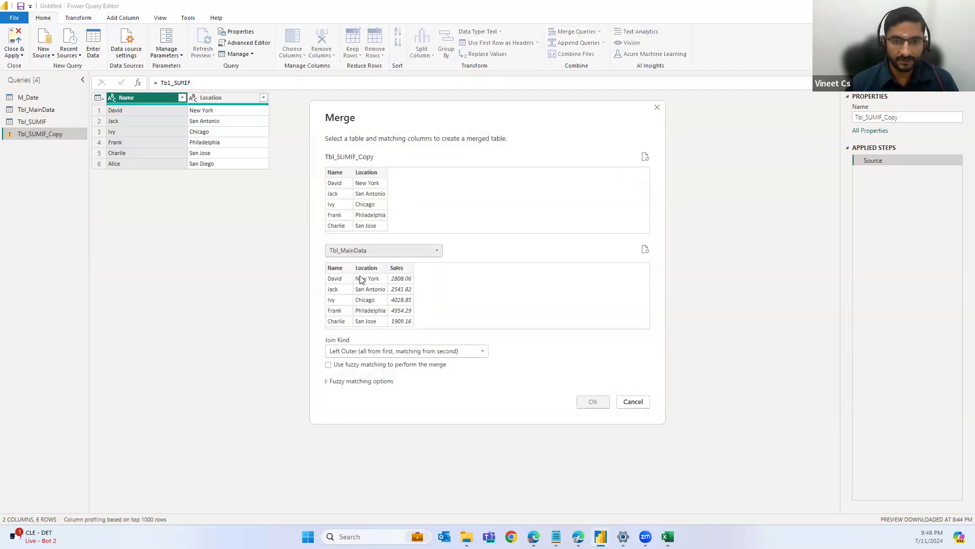
pyautogui.click(339, 175)
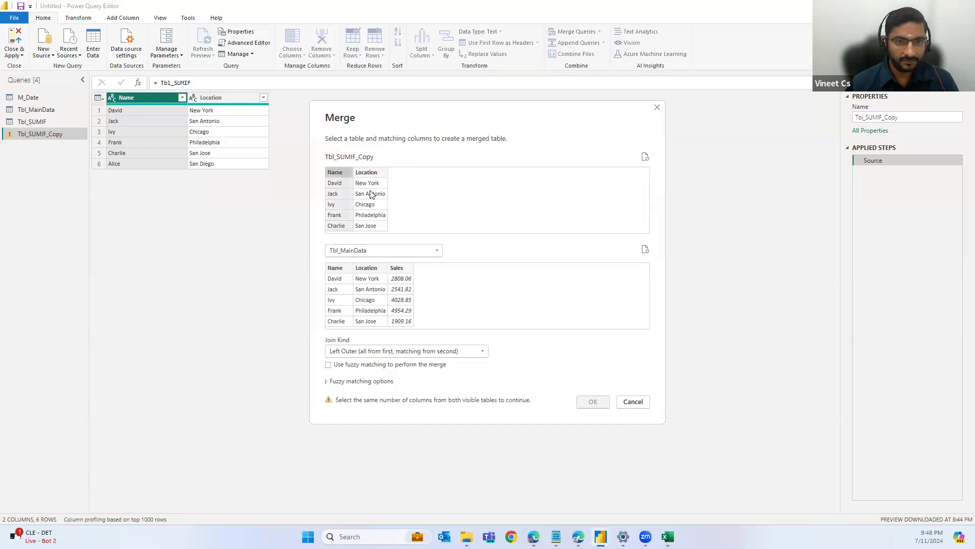
pyautogui.keyDown('ctrl'); pyautogui.click(380, 175); pyautogui.keyUp('ctrl')
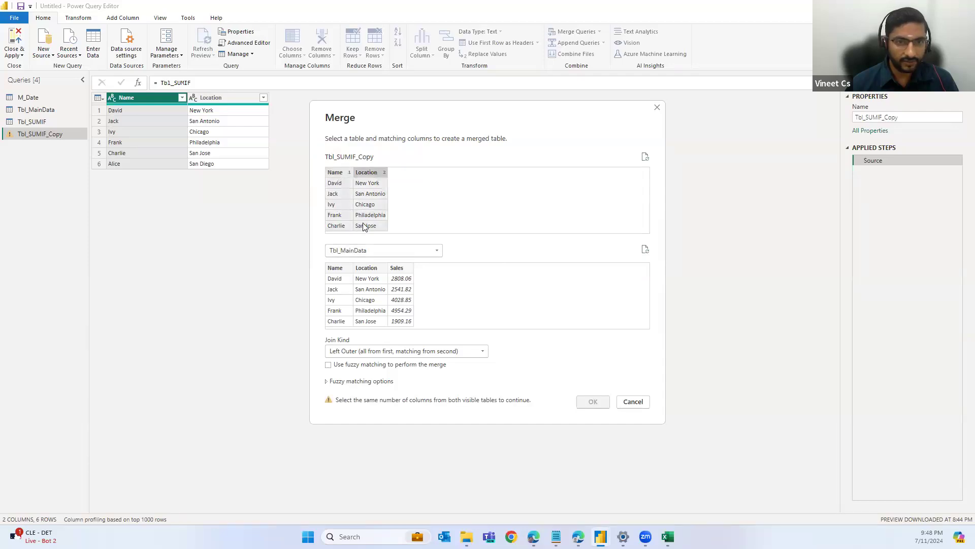
pyautogui.click(337, 271)
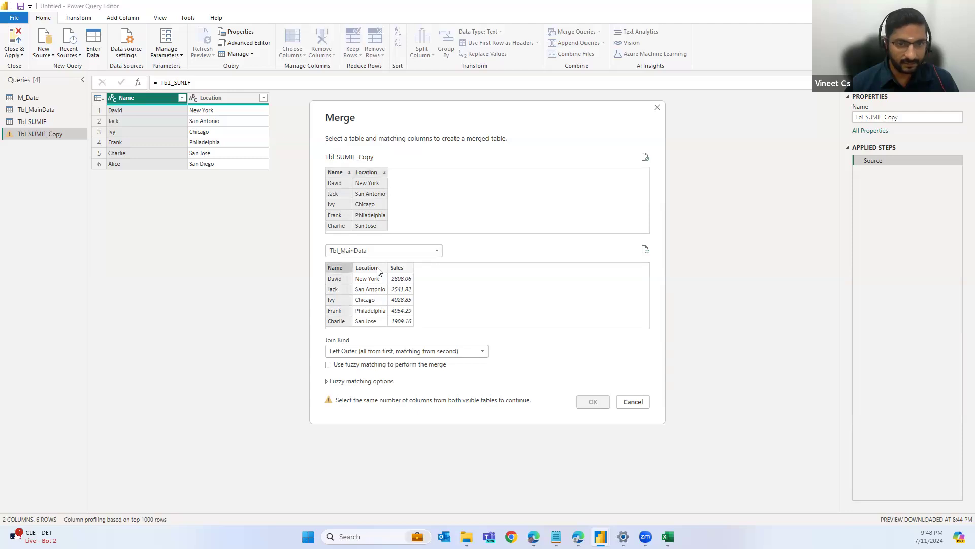
pyautogui.keyDown('ctrl'); pyautogui.click(379, 272); pyautogui.keyUp('ctrl')
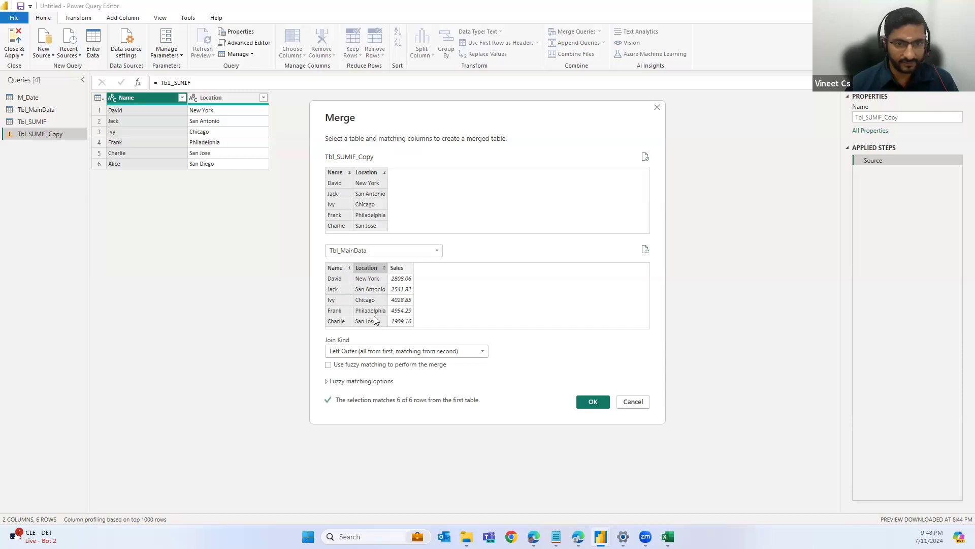
pyautogui.click(593, 401)
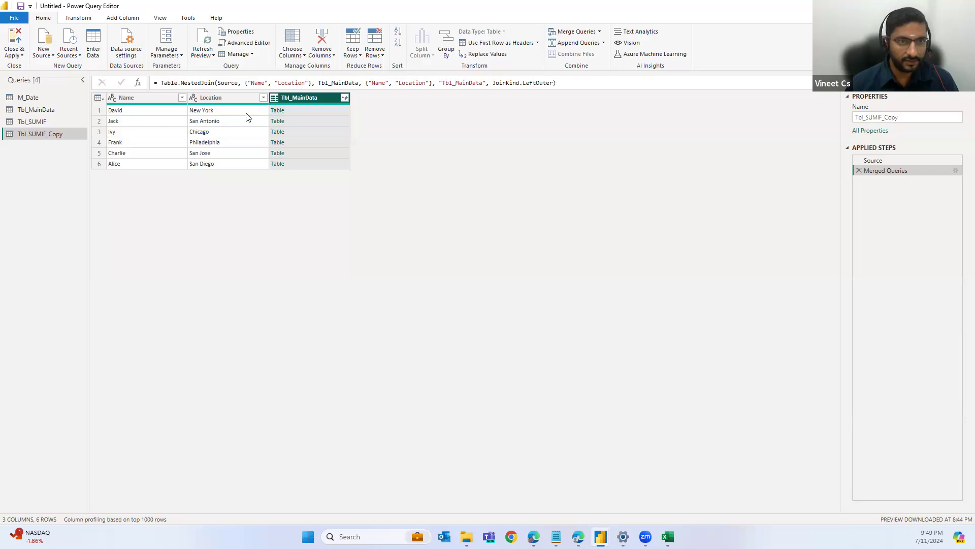
# Preview the nested Tbl_MainData tables for the New York, Chicago and Philadelphia rows and check the merged column's expand options.
pyautogui.click(317, 111)
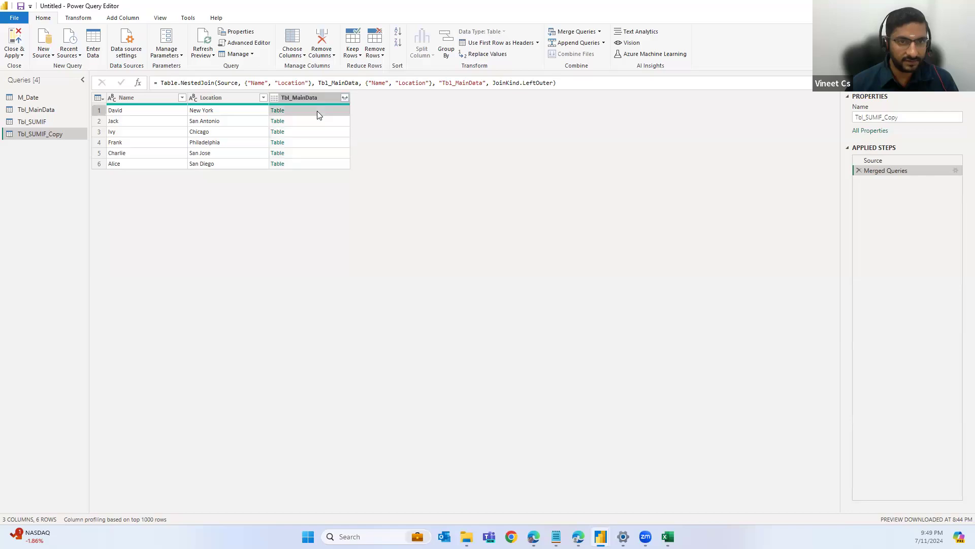
pyautogui.moveTo(147, 453); pyautogui.dragTo(157, 331)
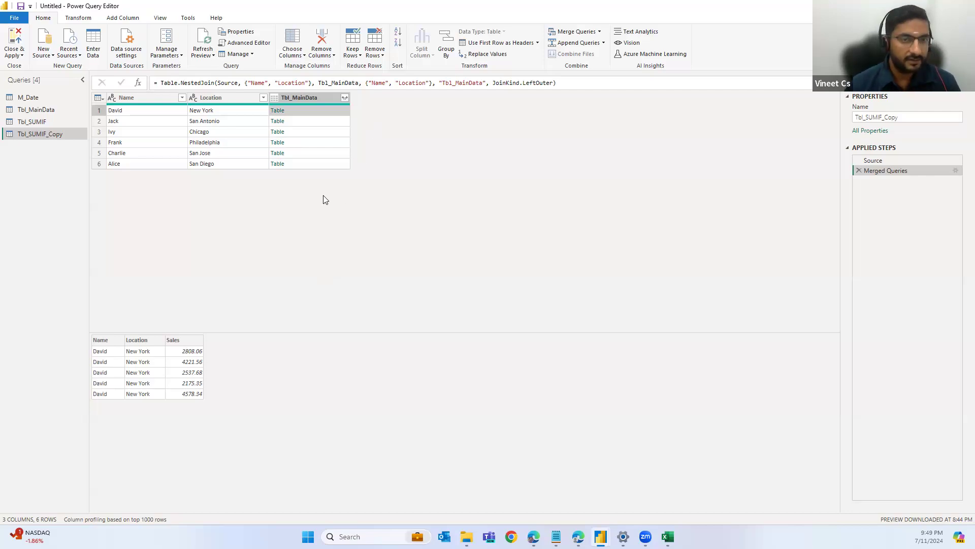
pyautogui.click(344, 98)
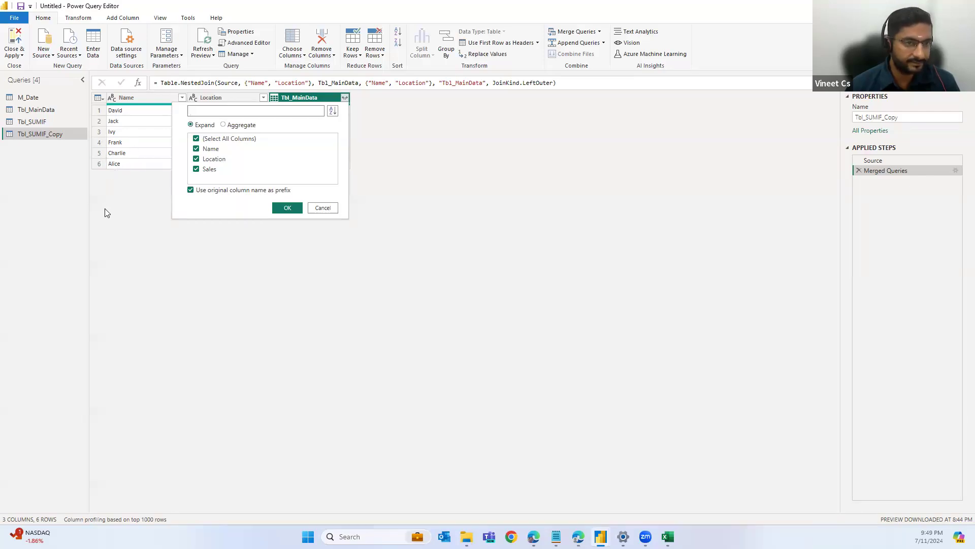
pyautogui.click(330, 209)
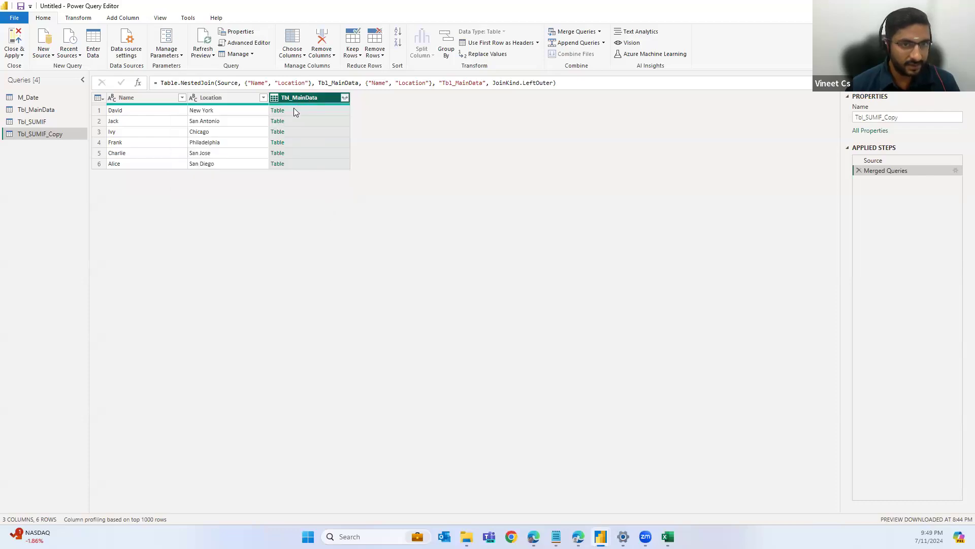
pyautogui.click(310, 111)
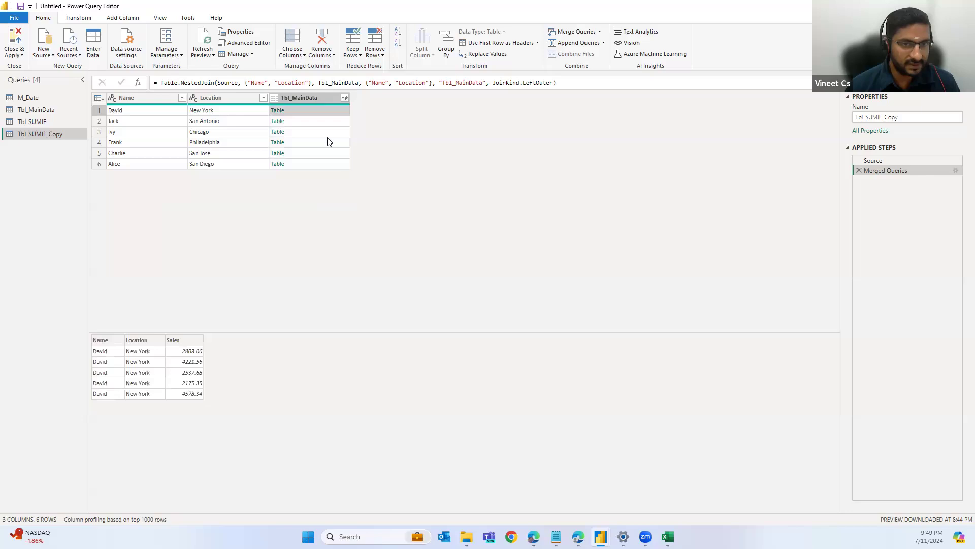
pyautogui.click(312, 133)
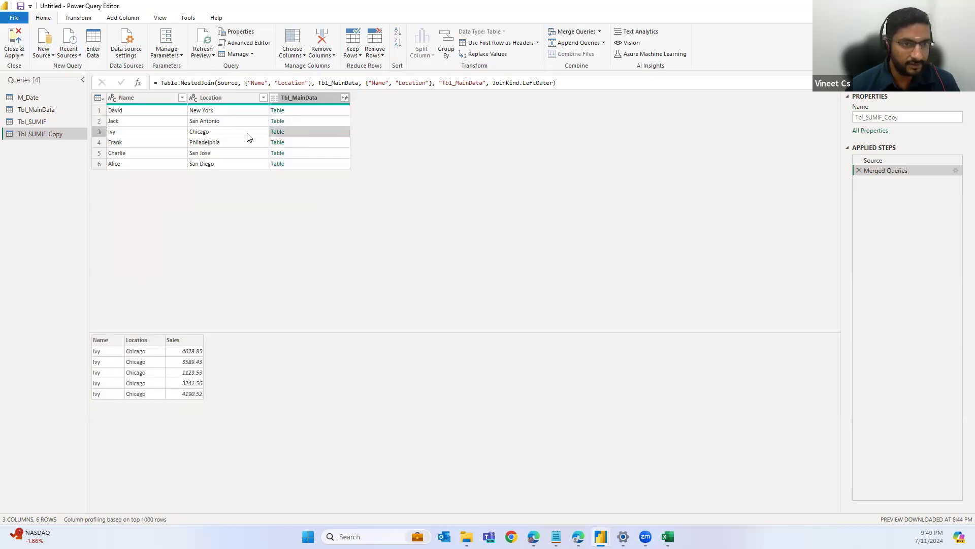
pyautogui.click(307, 145)
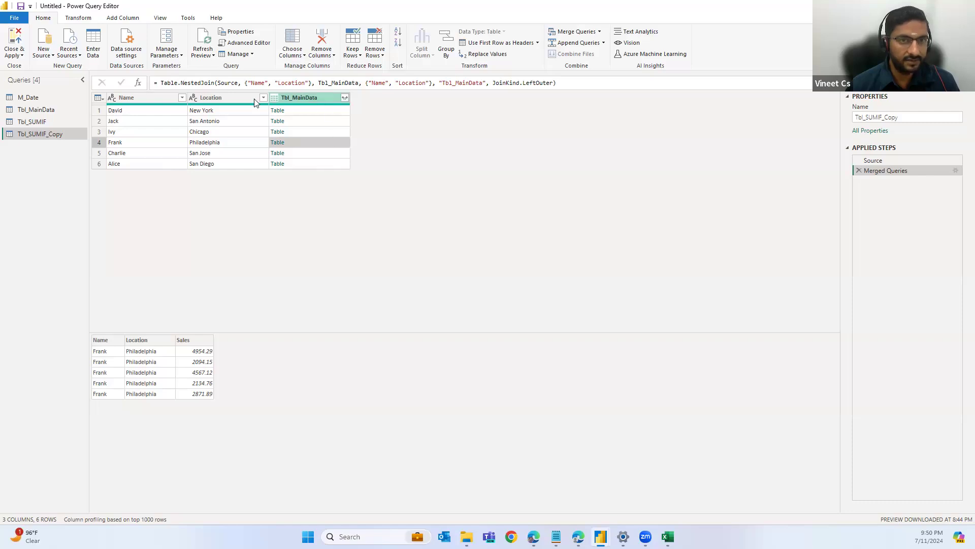
# Start a custom column in Tbl_SUMIF_Copy with a formula that references the nested column [Tbl_MainData].
pyautogui.click(112, 19)
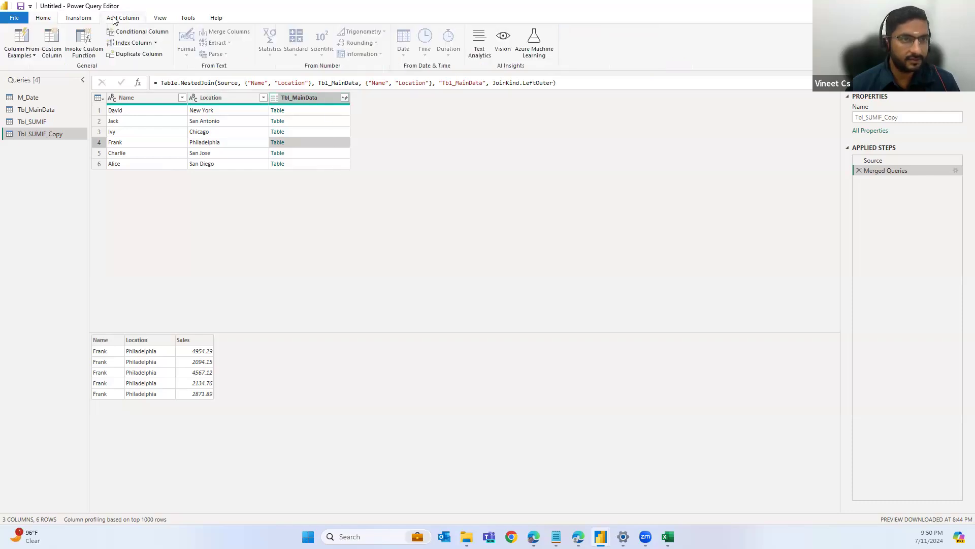
pyautogui.click(52, 46)
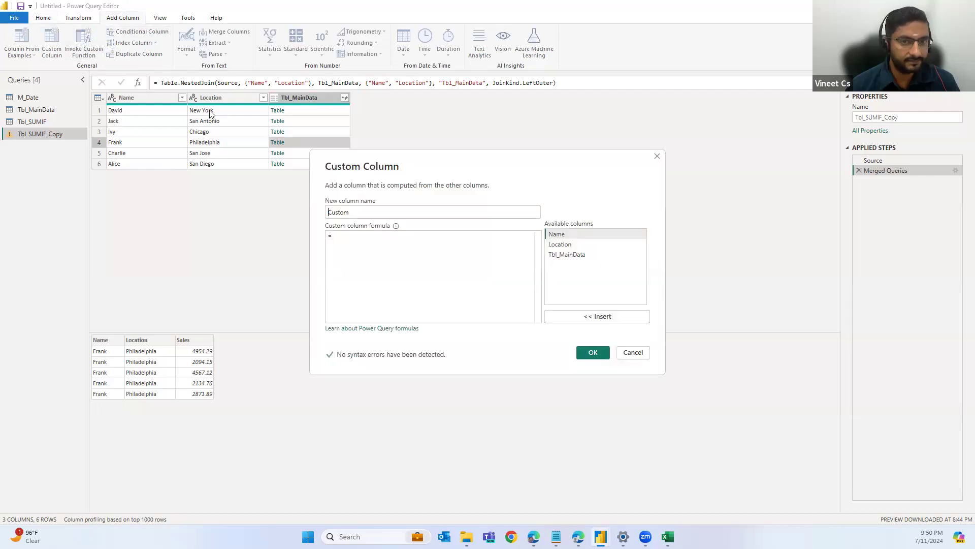
pyautogui.moveTo(414, 165); pyautogui.dragTo(526, 148)
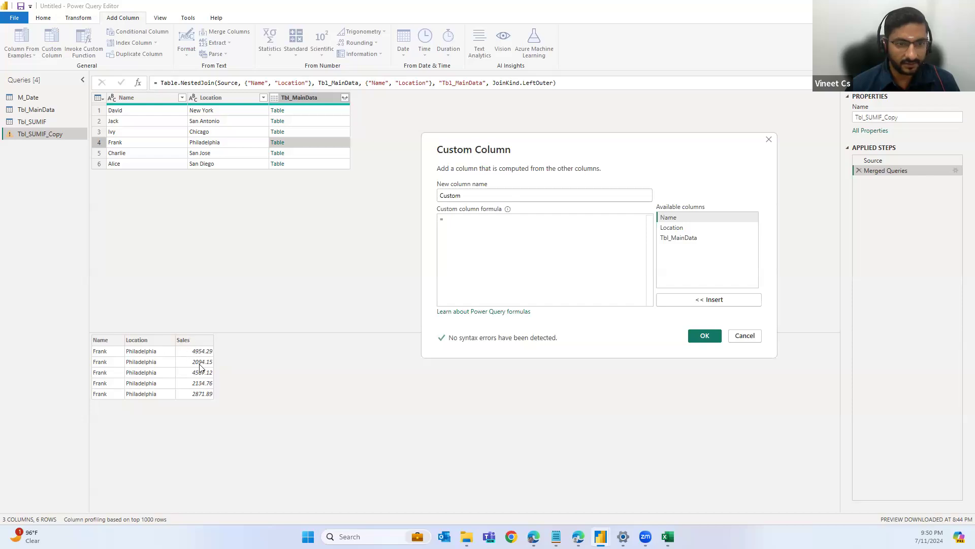
pyautogui.doubleClick(681, 239)
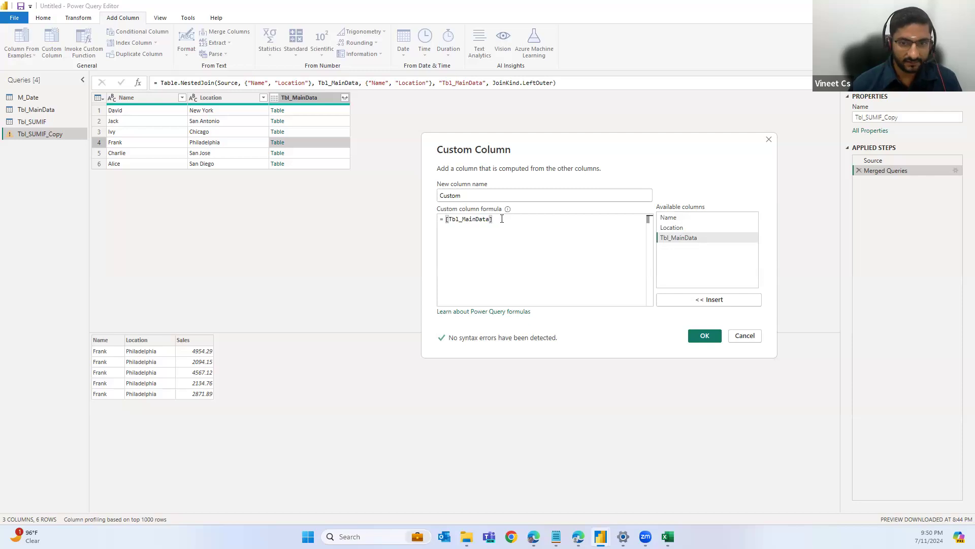
# Add a custom column with the formula [Tbl_MainData][Sales] and preview the list in its first row.
pyautogui.write('[S')
pyautogui.write('eles')
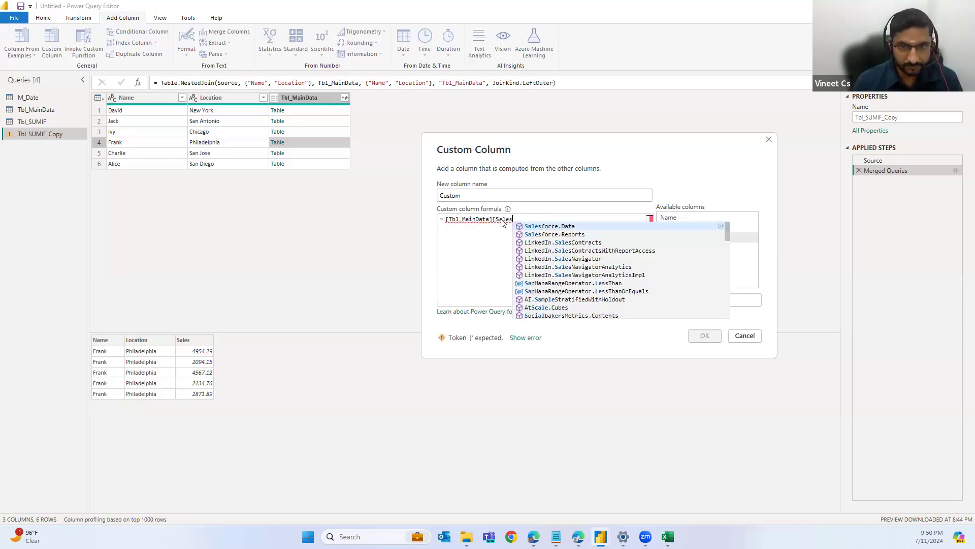
pyautogui.write(']')
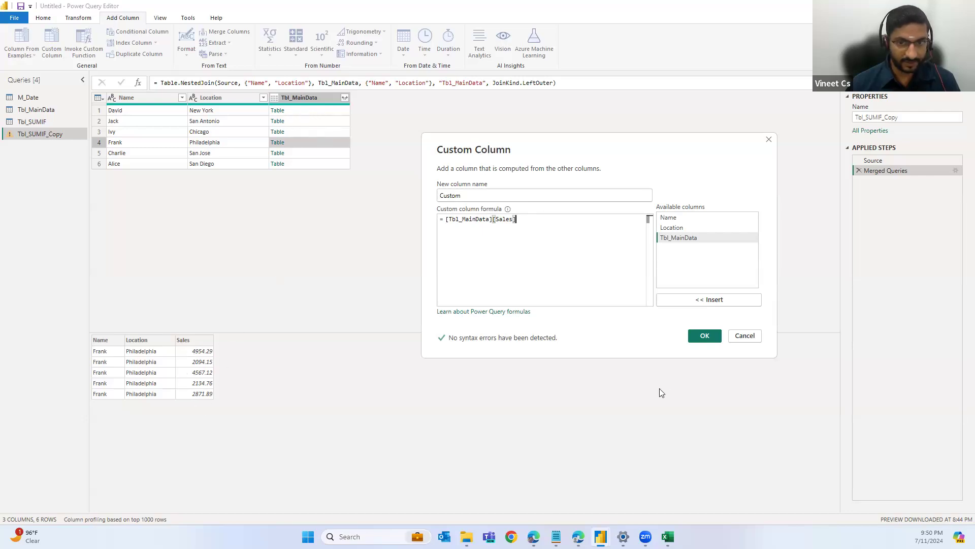
pyautogui.click(705, 336)
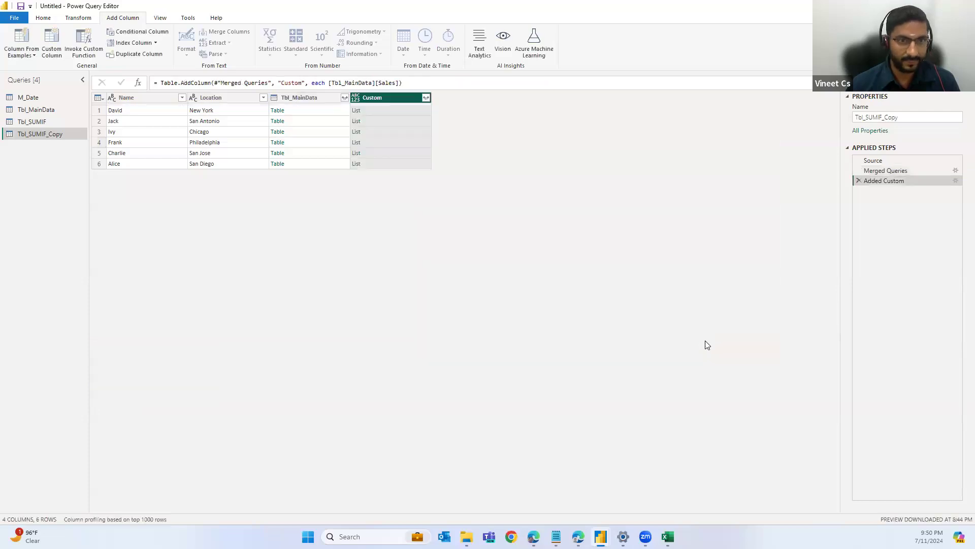
pyautogui.click(369, 110)
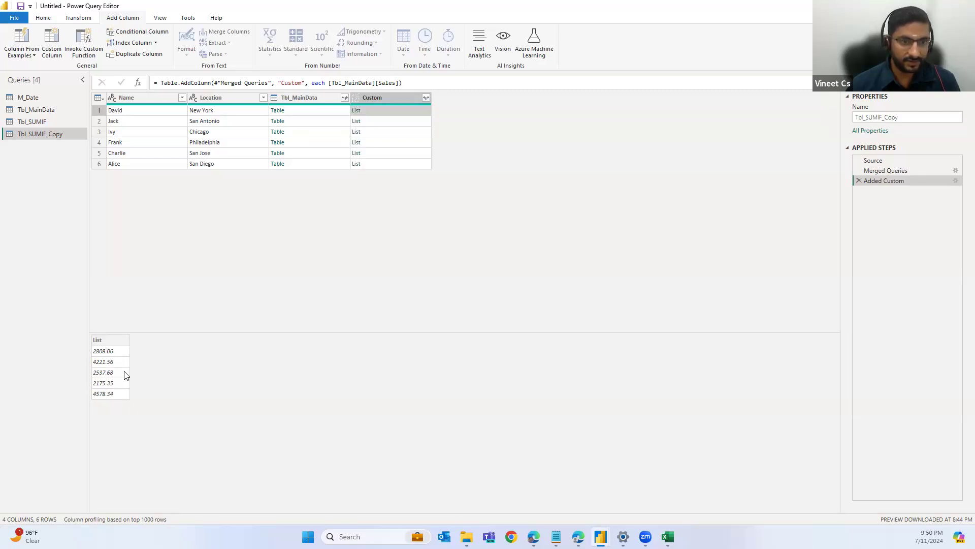
# Edit the added custom column's formula to List.Sum([Tbl_MainData][Sales]).
pyautogui.click(956, 180)
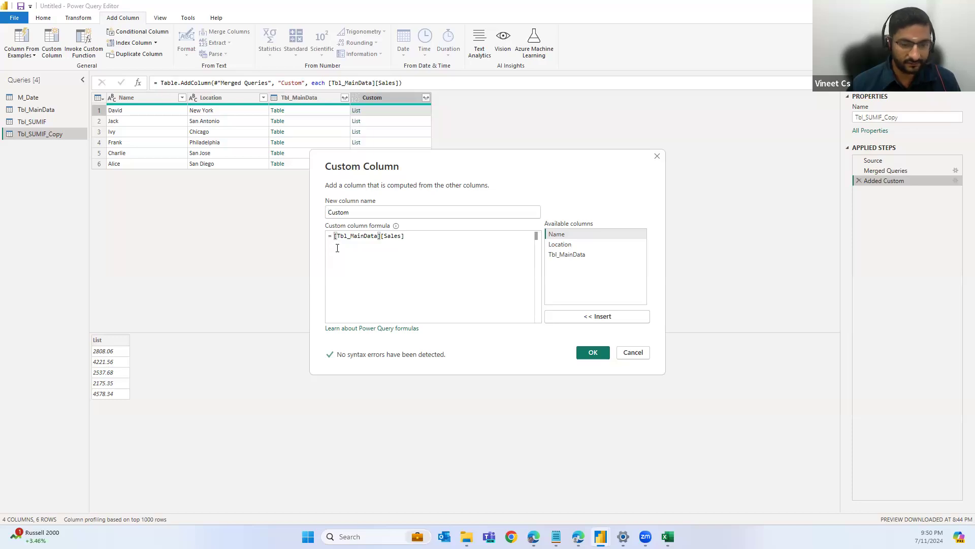
pyautogui.press('Left')
pyautogui.write('List')
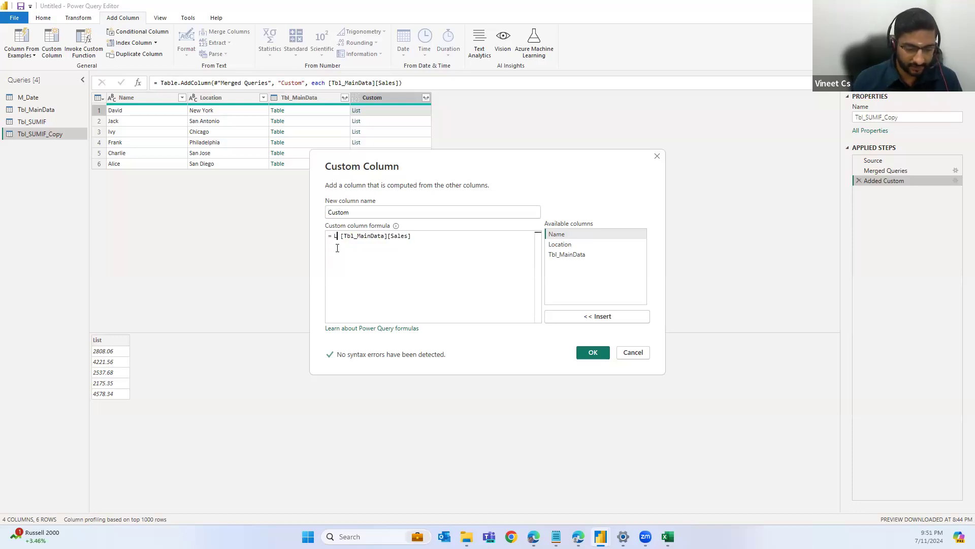
pyautogui.write('.Su')
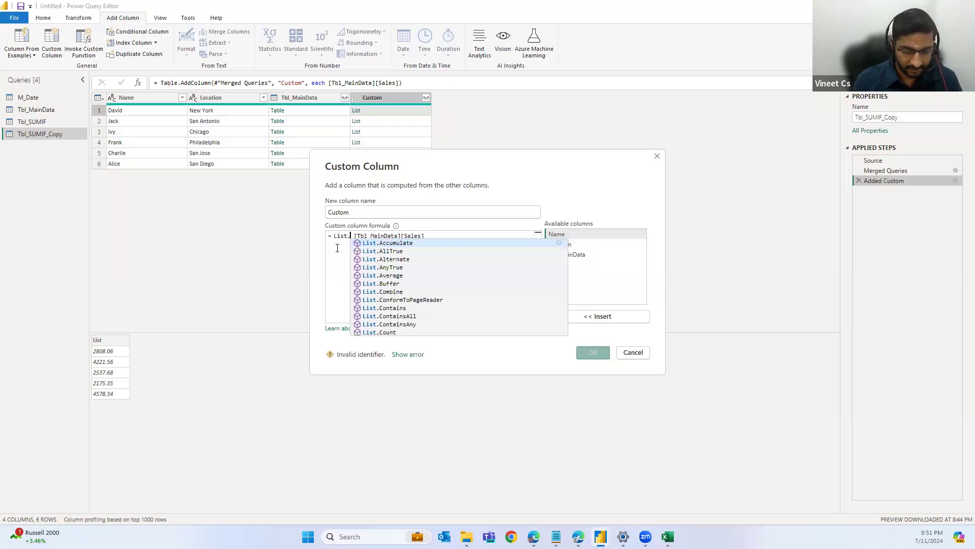
pyautogui.write('m')
pyautogui.press('Escape')
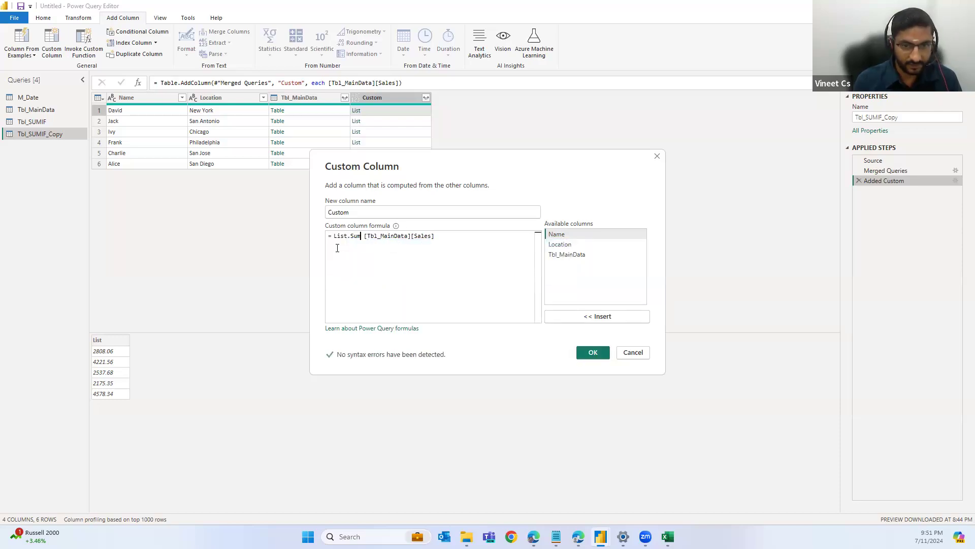
pyautogui.press('Delete')
pyautogui.write('(')
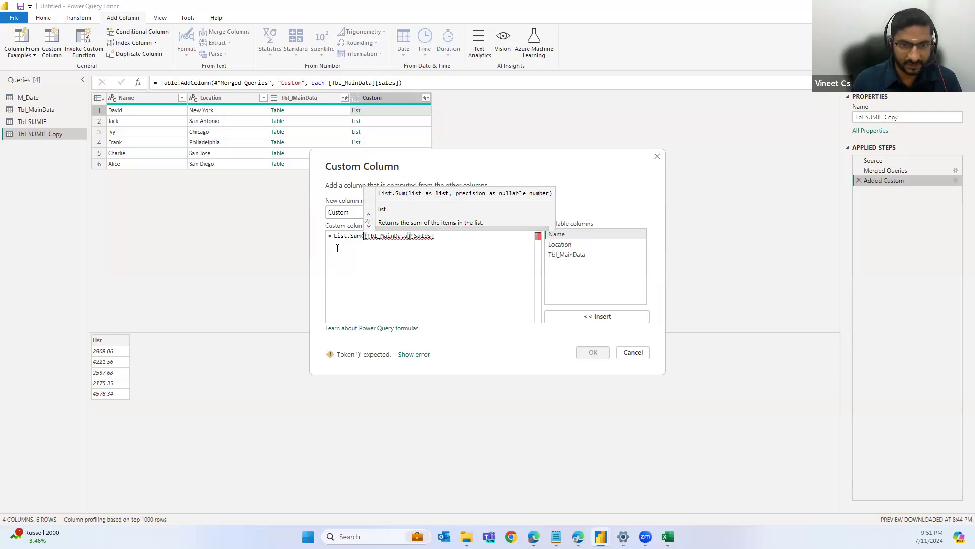
pyautogui.click(454, 244)
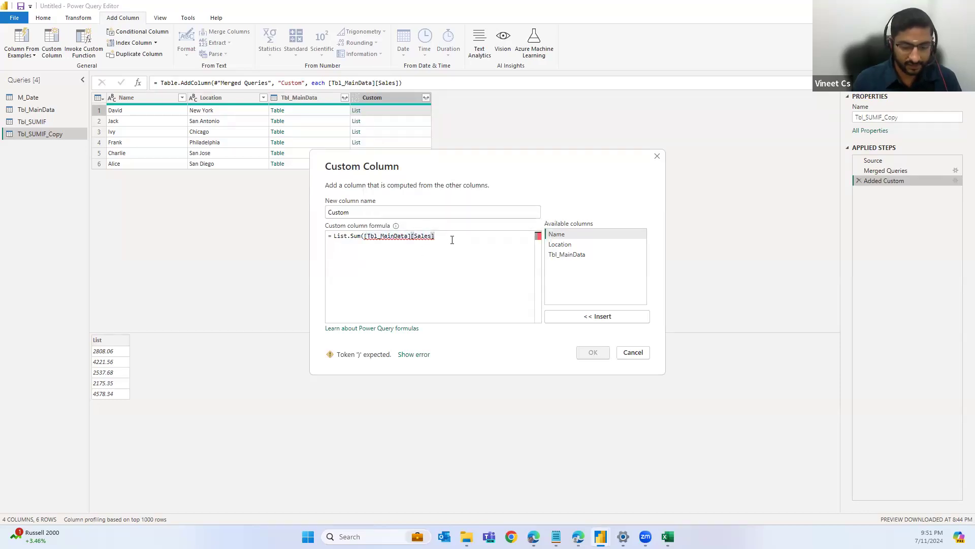
pyautogui.write(')')
# Name the custom column Sum Of Sales, apply it, and review its definition.
pyautogui.doubleClick(339, 212)
pyautogui.write('Sum Of Sales')
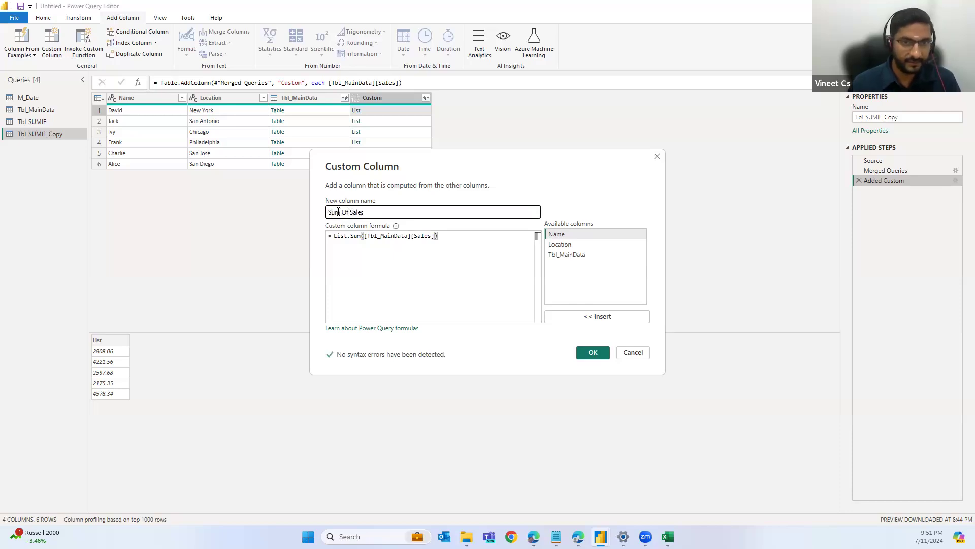
pyautogui.click(592, 352)
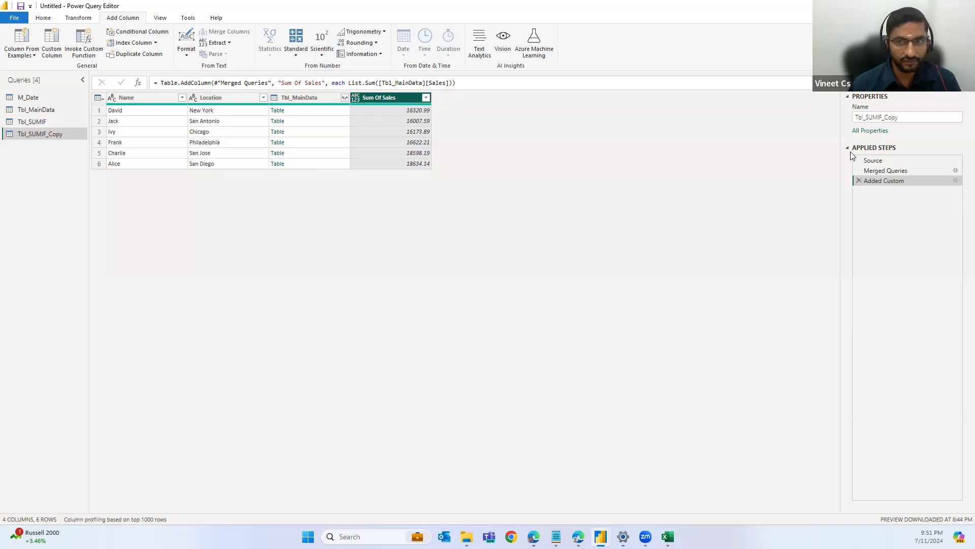
pyautogui.click(956, 182)
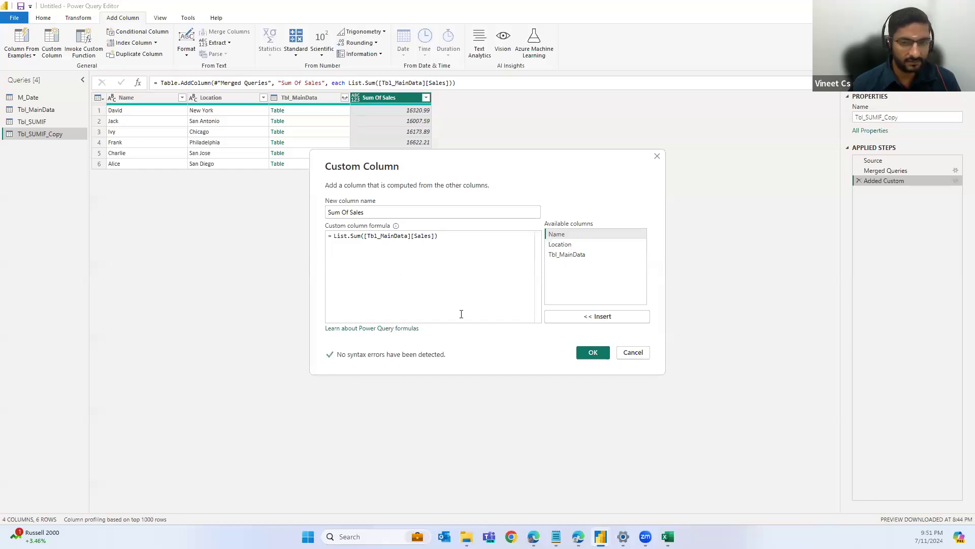
pyautogui.click(633, 353)
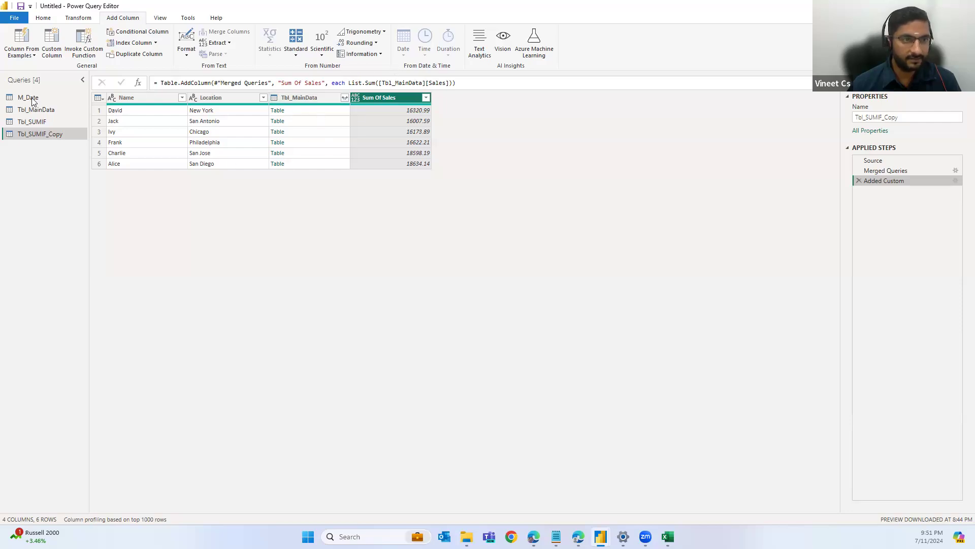
# Start a custom column in the Tbl_SUMIF query and name it SumIF_Column.
pyautogui.moveTo(24, 124); pyautogui.dragTo(28, 125)
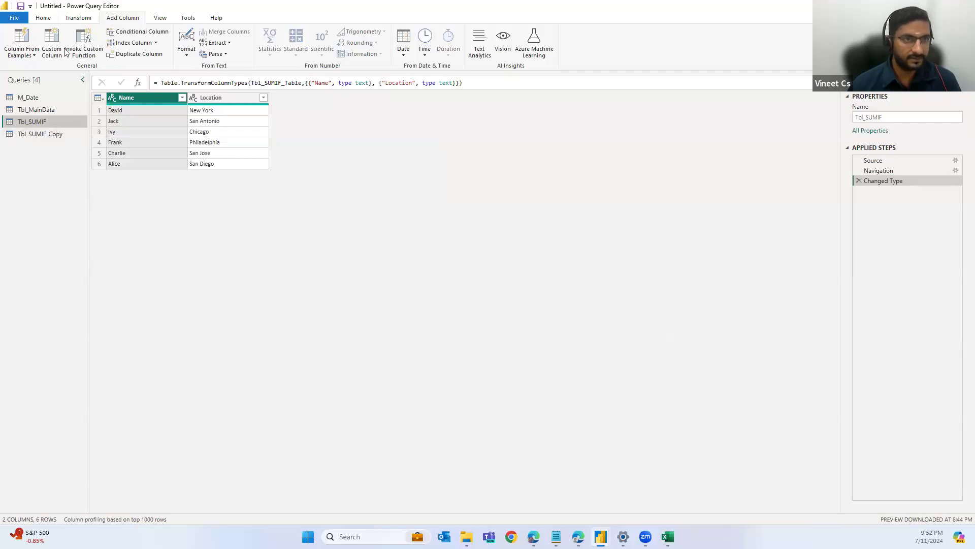
pyautogui.click(48, 50)
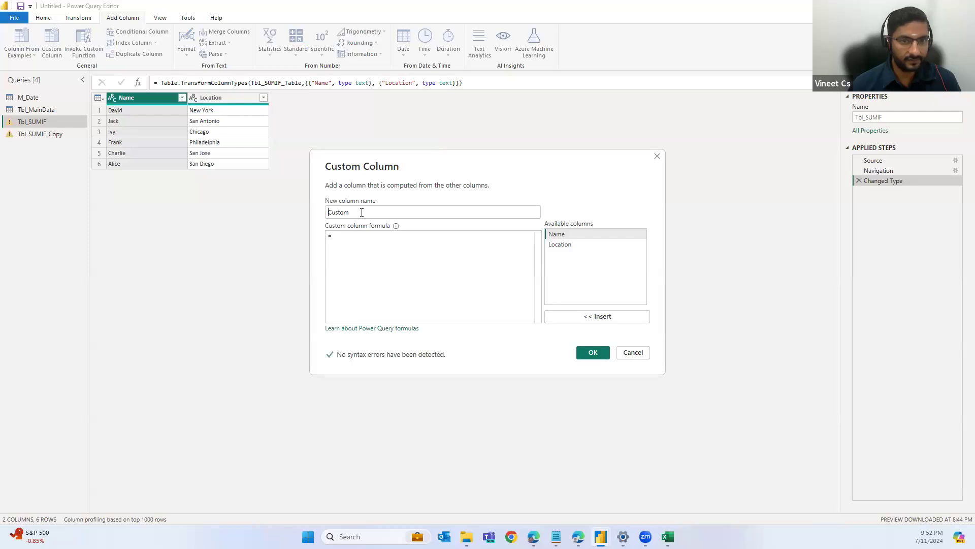
pyautogui.doubleClick(342, 211)
pyautogui.write('Sum')
pyautogui.click(376, 235)
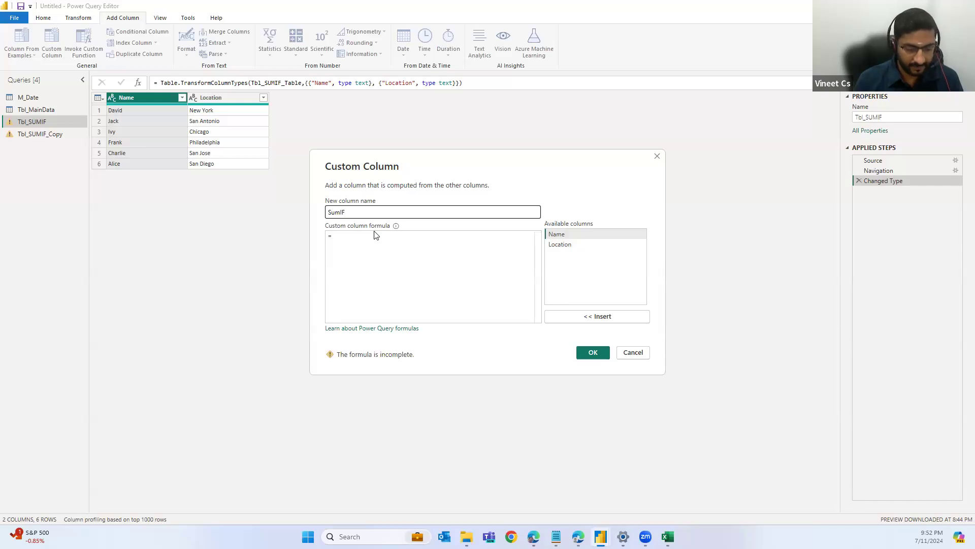
pyautogui.write('IF_Column')
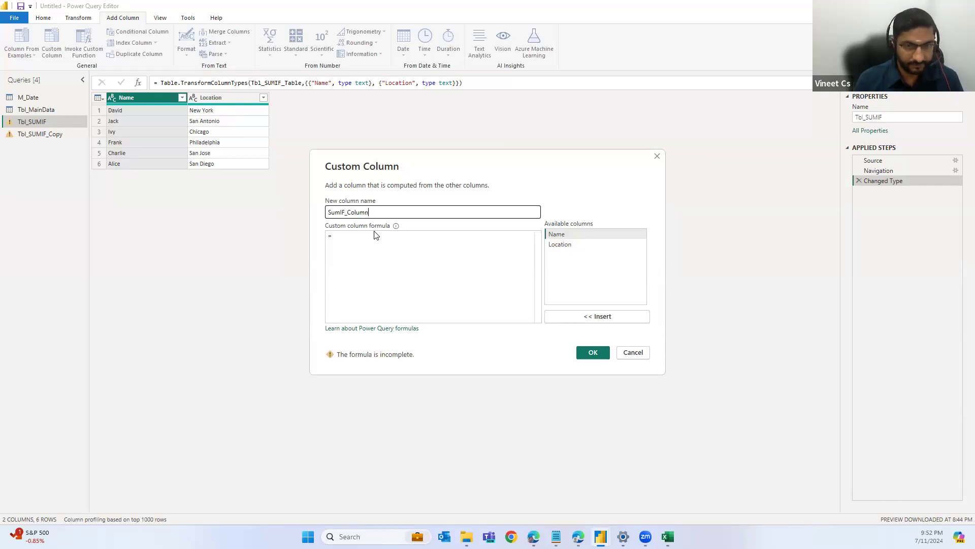
# Set the SumIF_Column formula to Tbl_MainData and add the column.
pyautogui.click(347, 237)
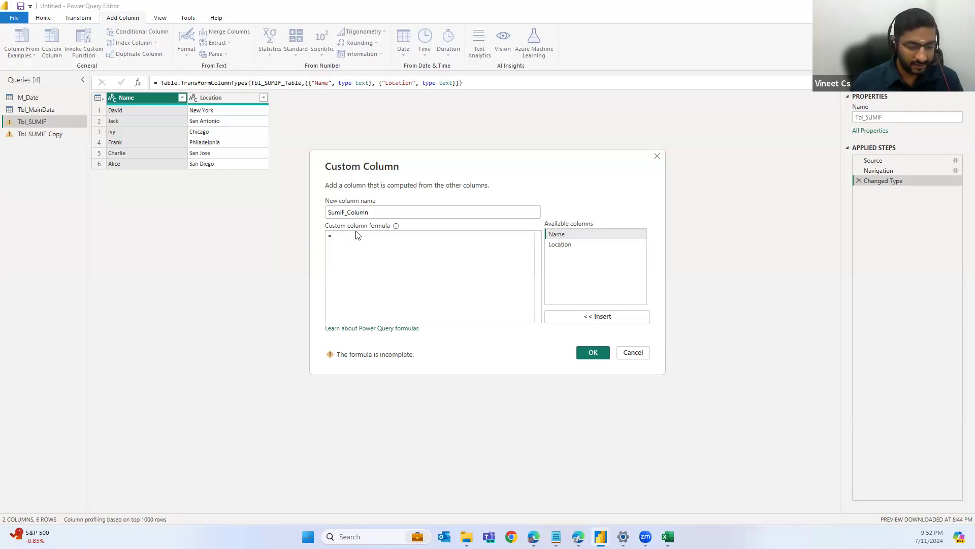
pyautogui.write('tbl')
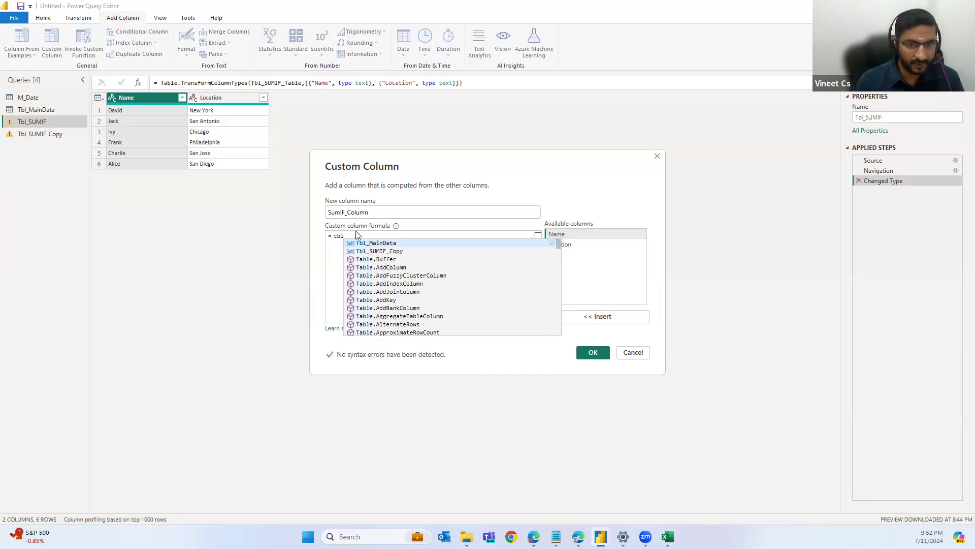
pyautogui.press('Tab')
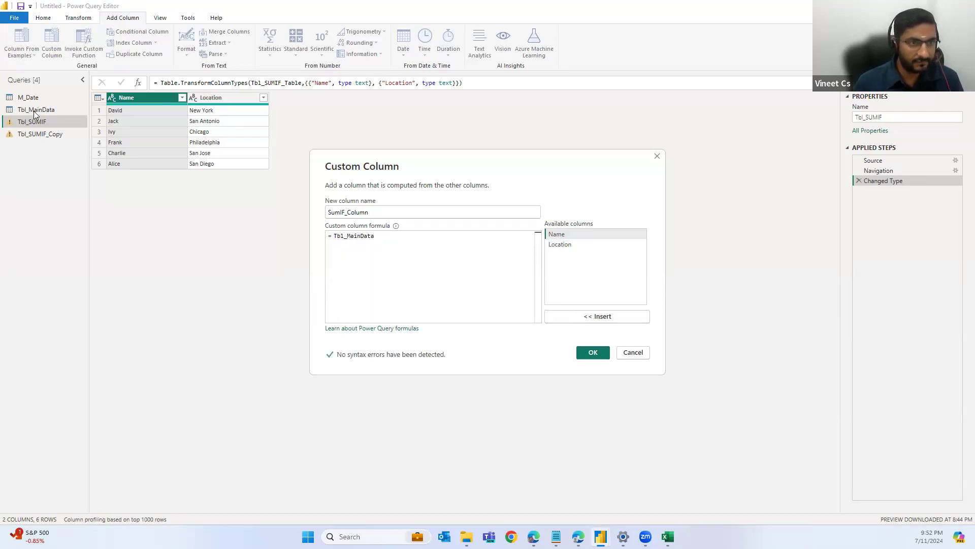
pyautogui.click(593, 352)
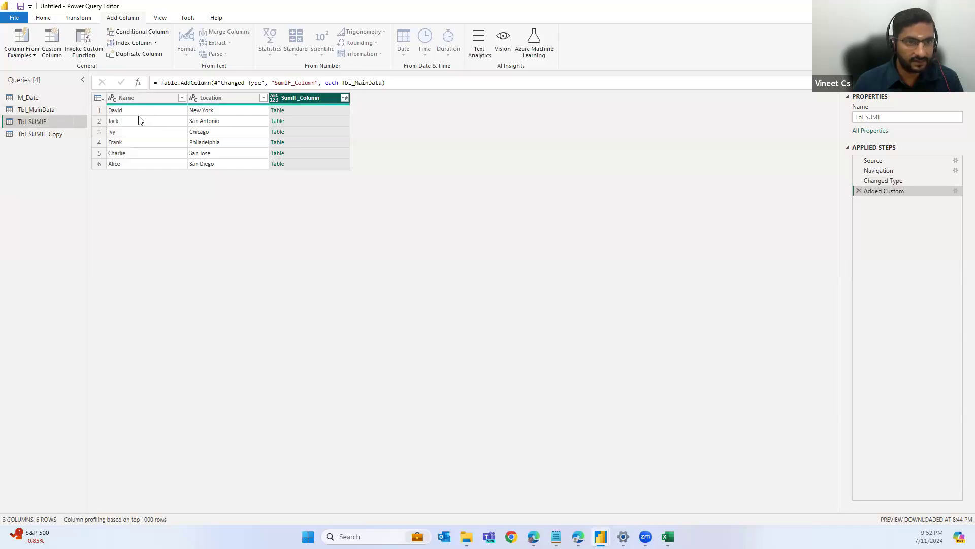
# Examine the nested tables in the first two rows of SumIF_Column.
pyautogui.click(303, 111)
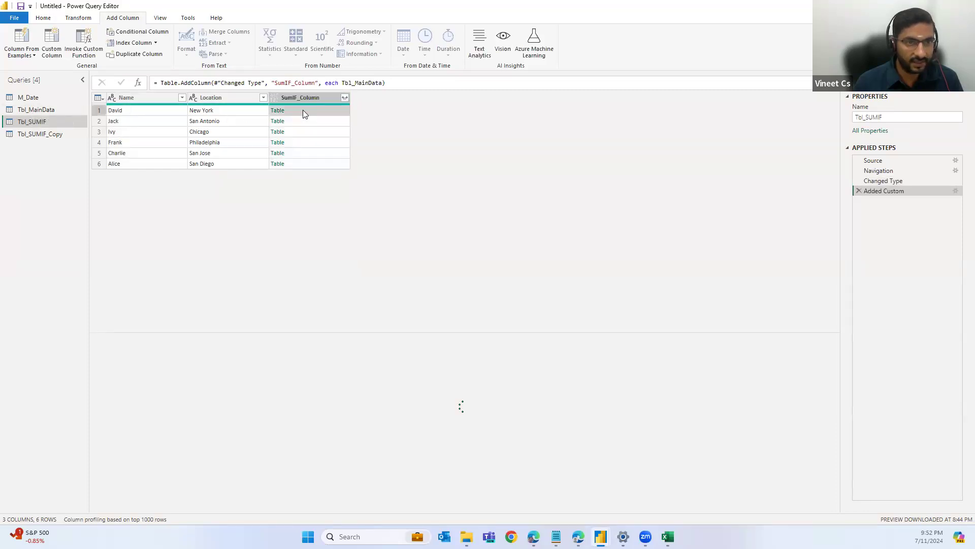
pyautogui.scroll(10, 193, 462)
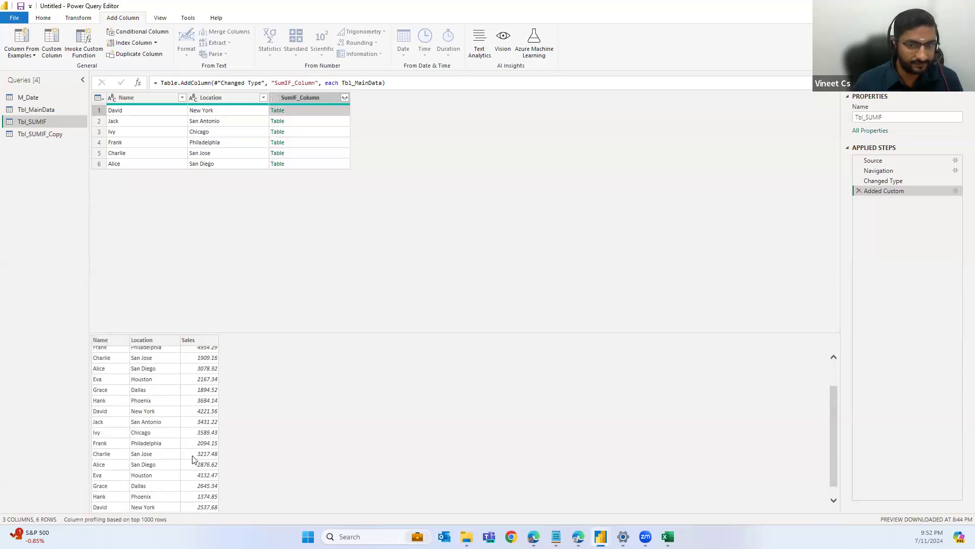
pyautogui.click(311, 121)
pyautogui.scroll(-3, 165, 405)
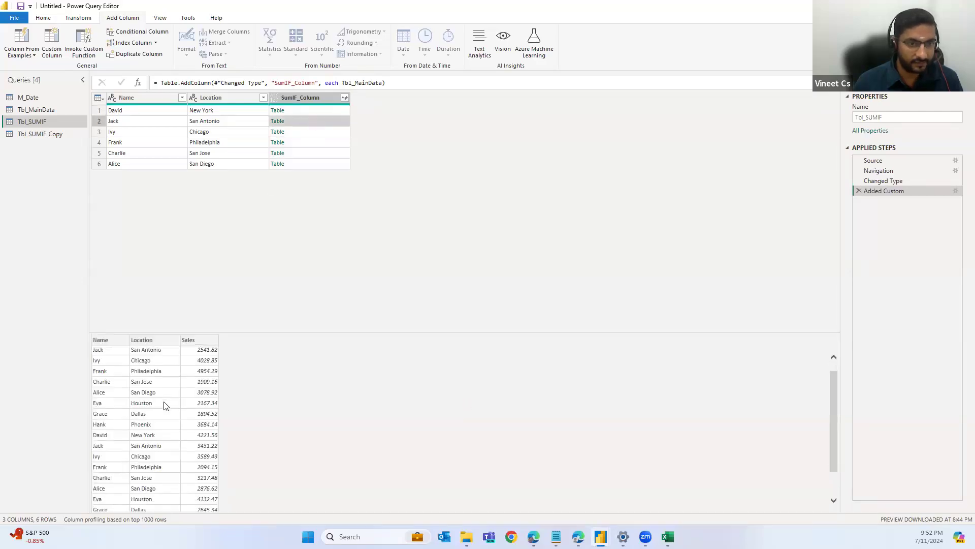
pyautogui.scroll(3, 174, 433)
pyautogui.click(289, 111)
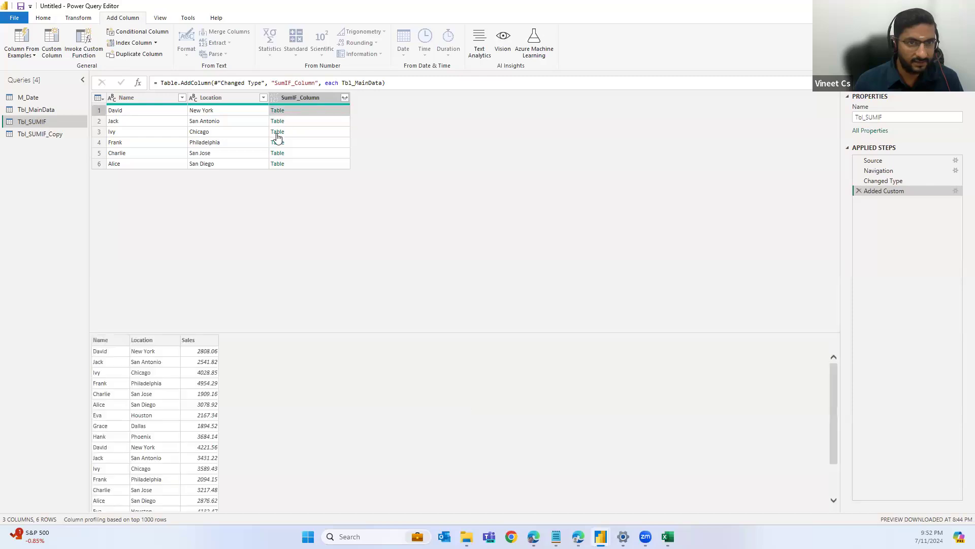
pyautogui.scroll(-2, 168, 391)
pyautogui.scroll(2, 163, 413)
# Reopen the SumIF_Column definition and place Table.SelectRows( before Tbl_MainData in its formula.
pyautogui.click(956, 191)
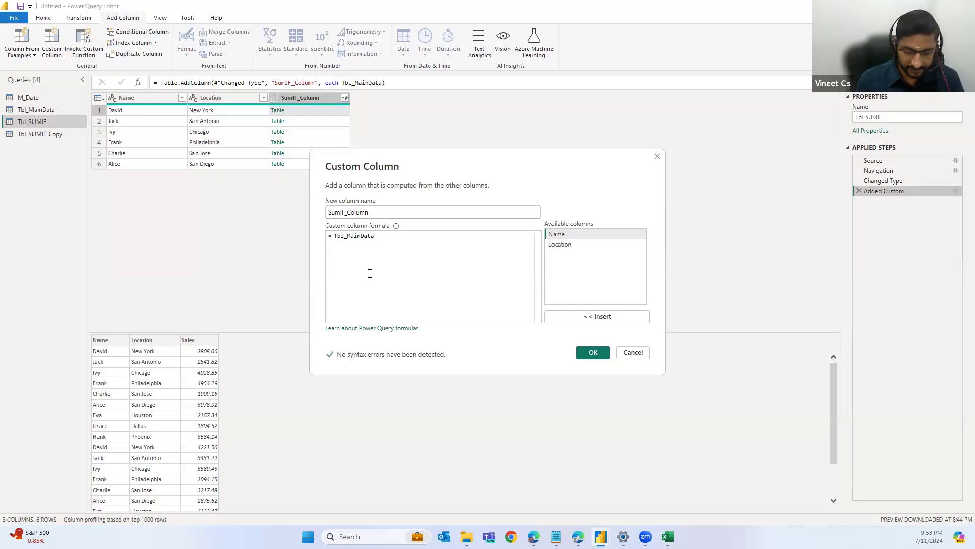
pyautogui.write('Tab')
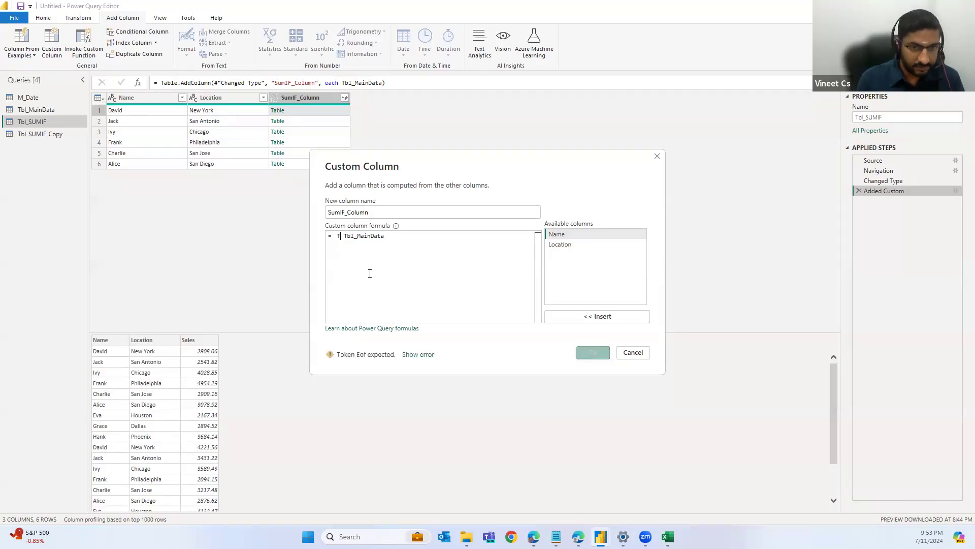
pyautogui.write('le.Selec')
pyautogui.press('Down')
pyautogui.press('Tab')
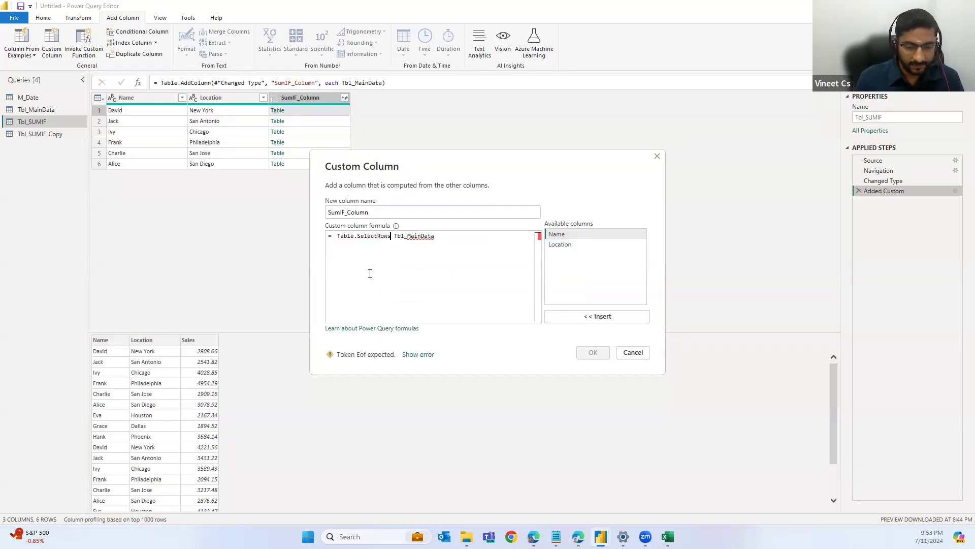
pyautogui.write('(')
pyautogui.press('BackSpace')
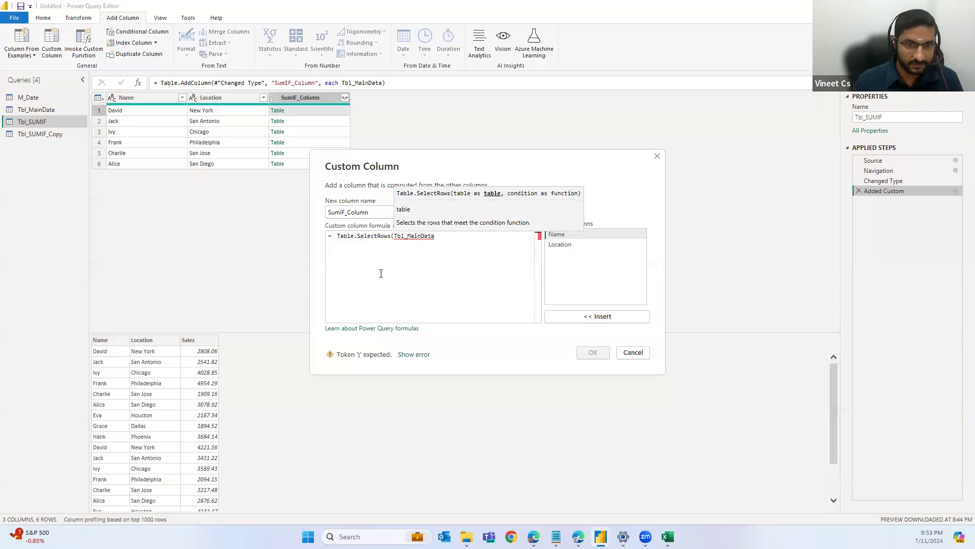
pyautogui.click(436, 236)
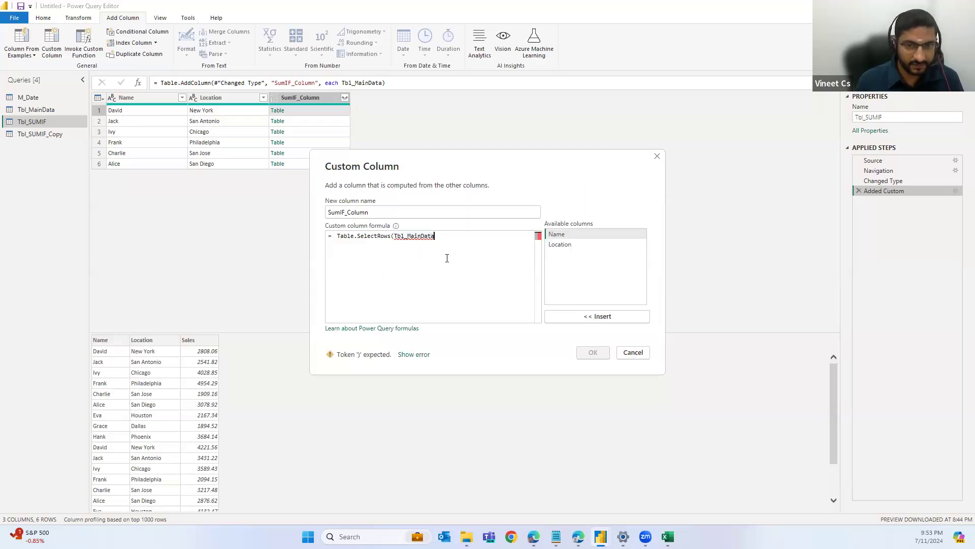
# Add the row condition x => x[Name] = [Name] on a new line after Tbl_MainData in the SumIF_Column formula.
pyautogui.write(',')
pyautogui.press('Return')
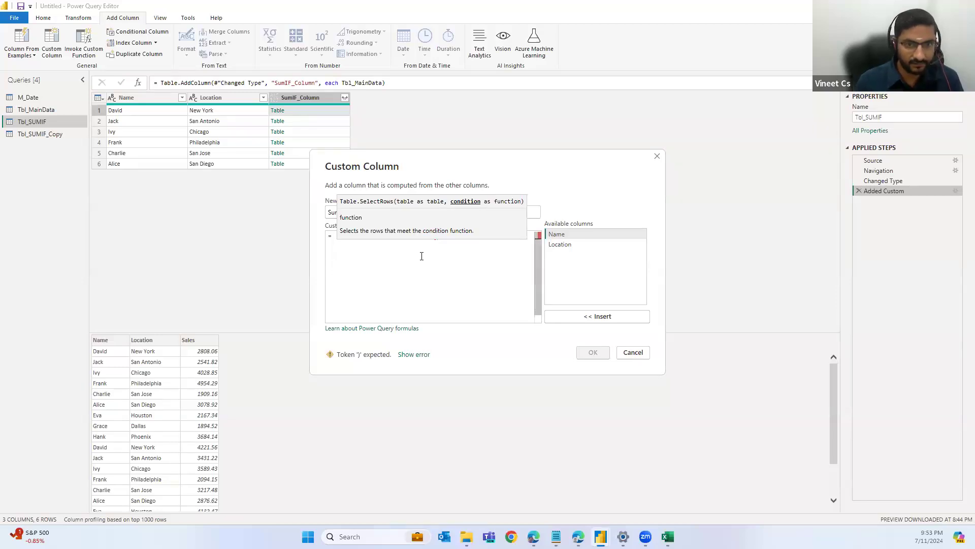
pyautogui.click(561, 244)
pyautogui.click(348, 249)
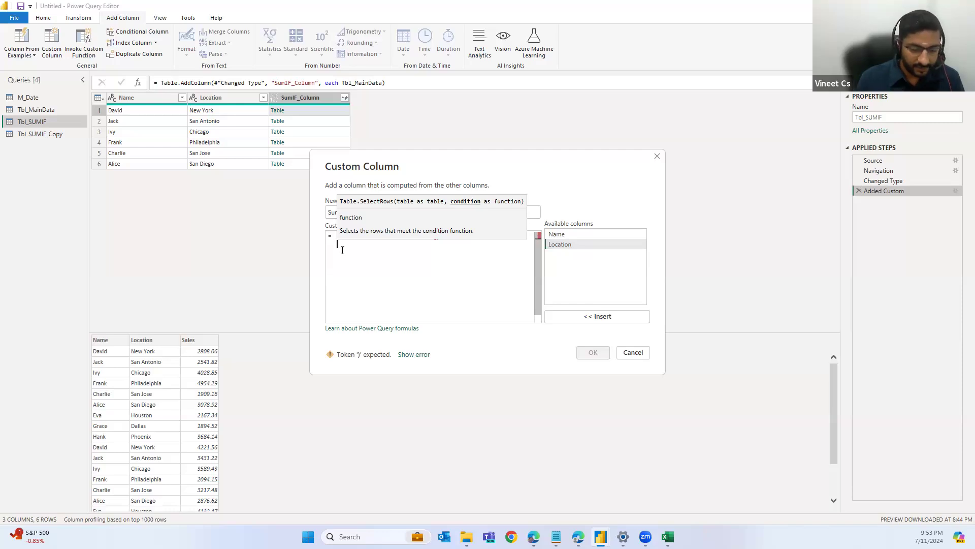
pyautogui.write('x')
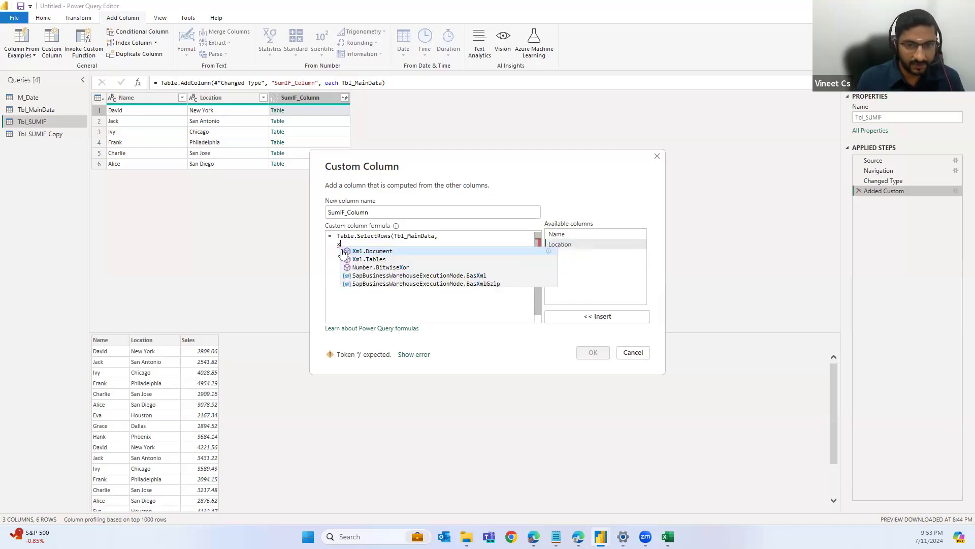
pyautogui.write(' =>')
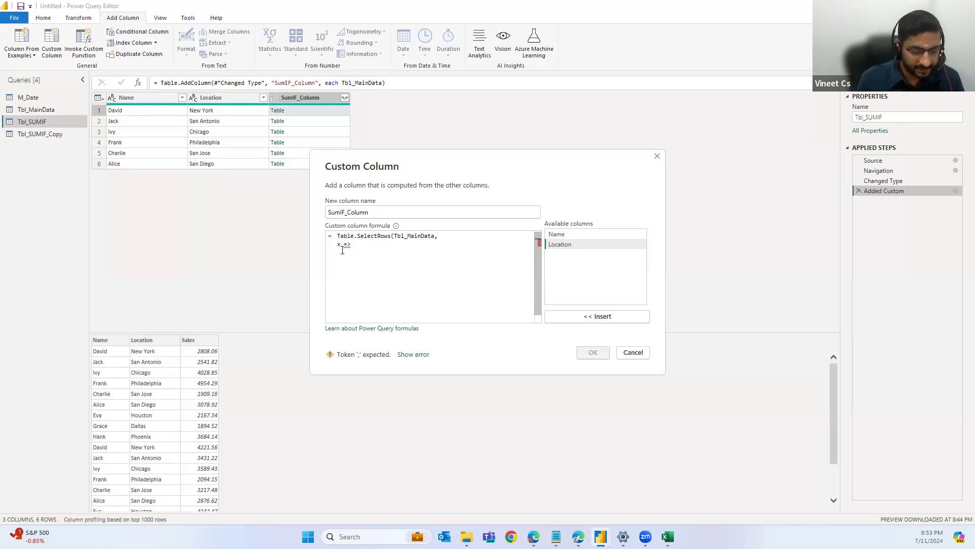
pyautogui.write('x')
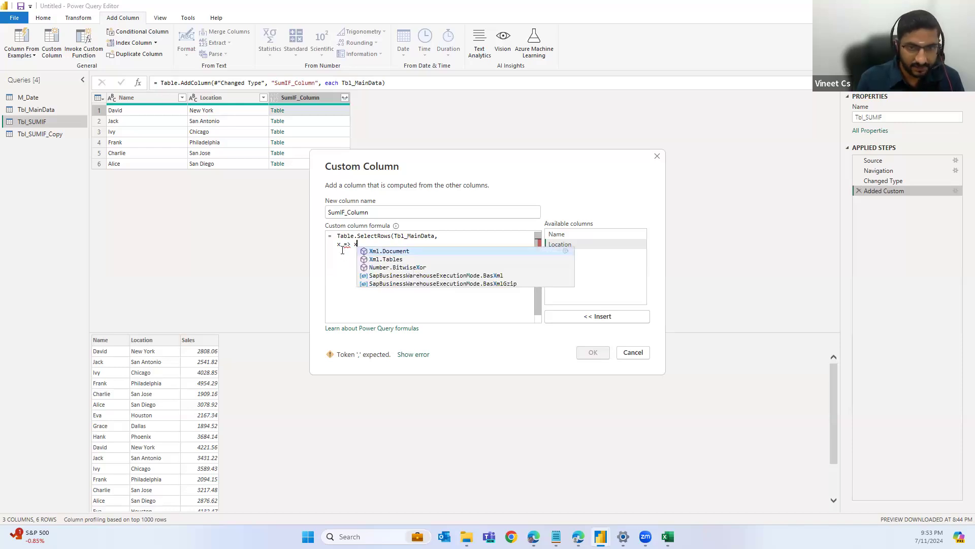
pyautogui.write('[Na')
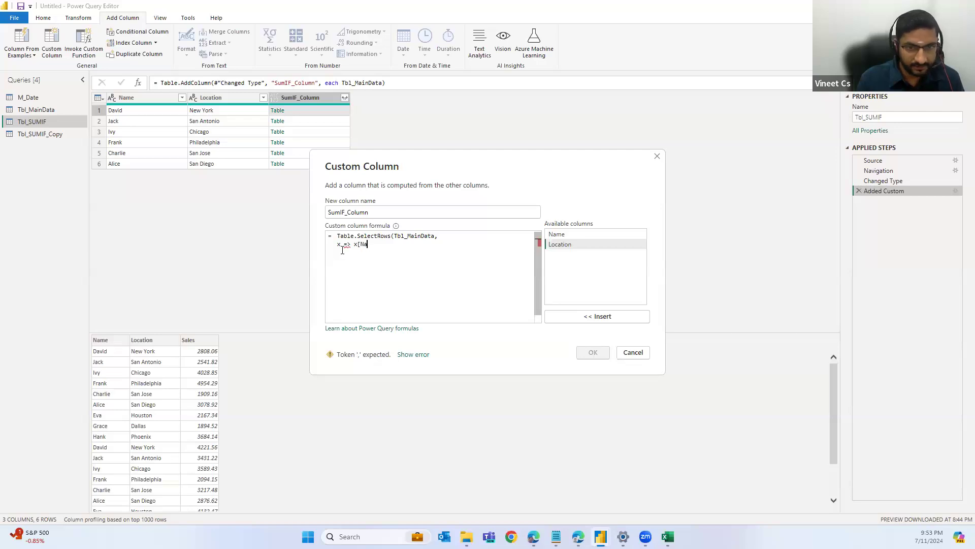
pyautogui.write('me]')
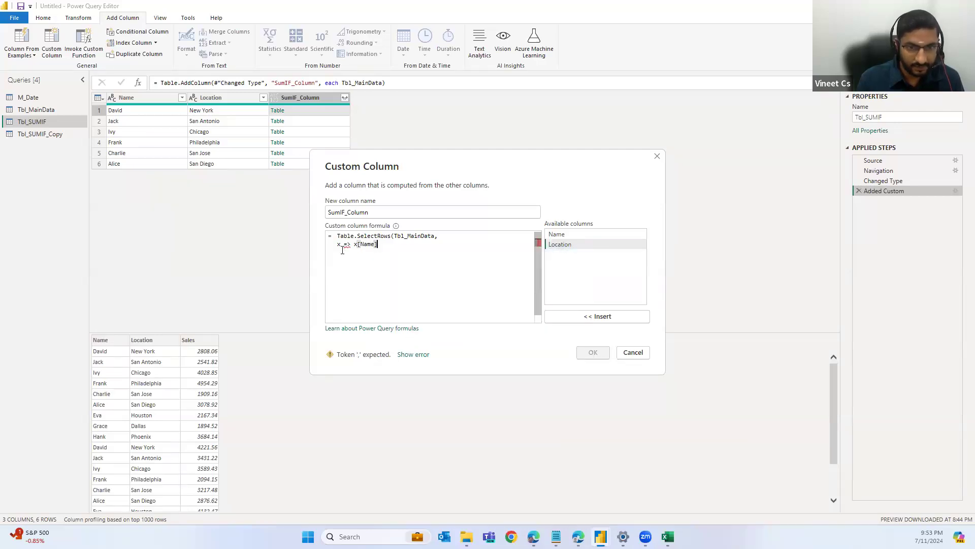
pyautogui.write(' = ')
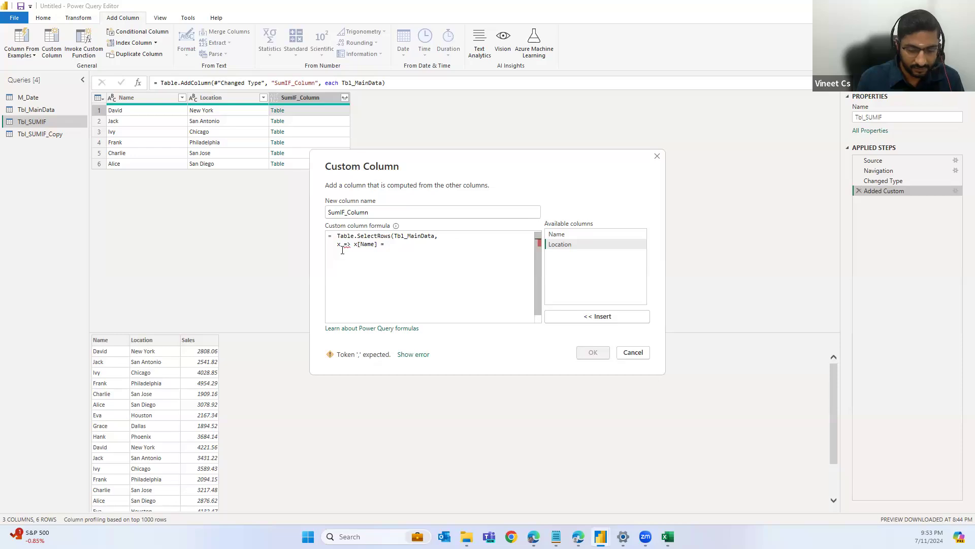
pyautogui.write('[Name]')
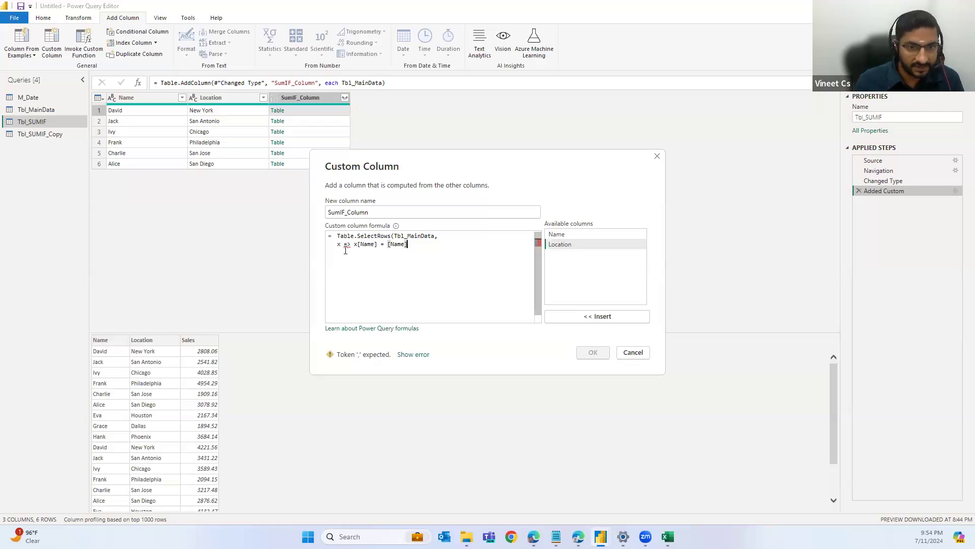
# Rename the condition's parameter to (InnerTable) on both sides of the arrow, close the Table.SelectRows parenthesis, and apply the formula.
pyautogui.click(339, 245)
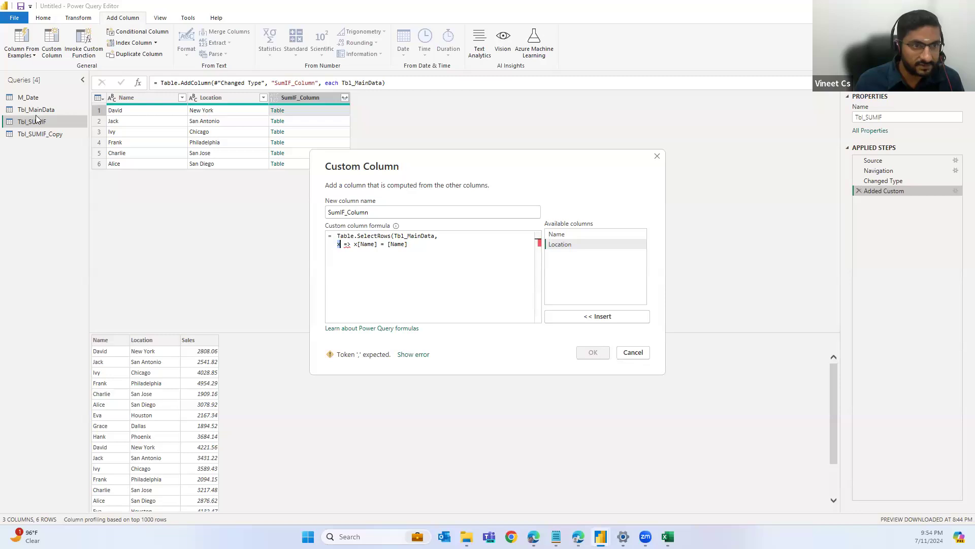
pyautogui.write('(i')
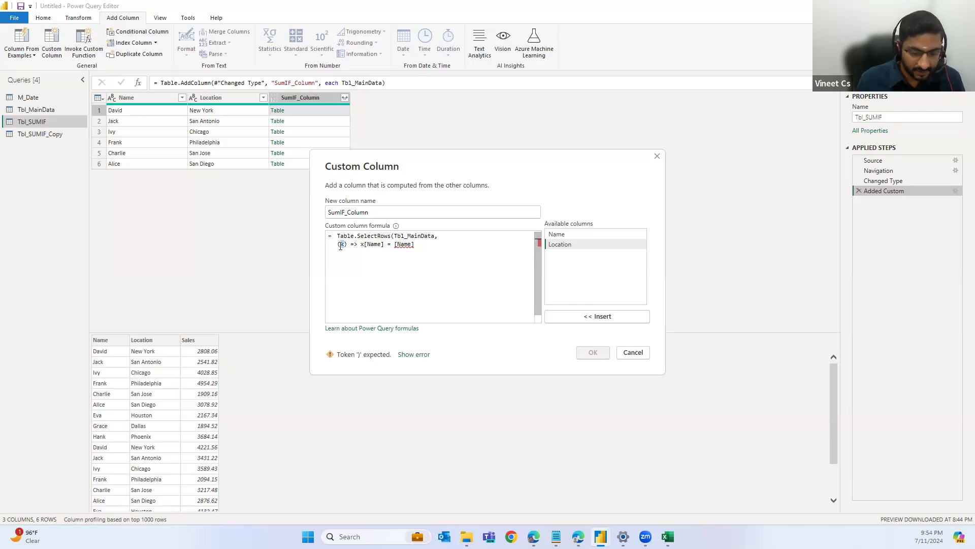
pyautogui.write('nnerTable')
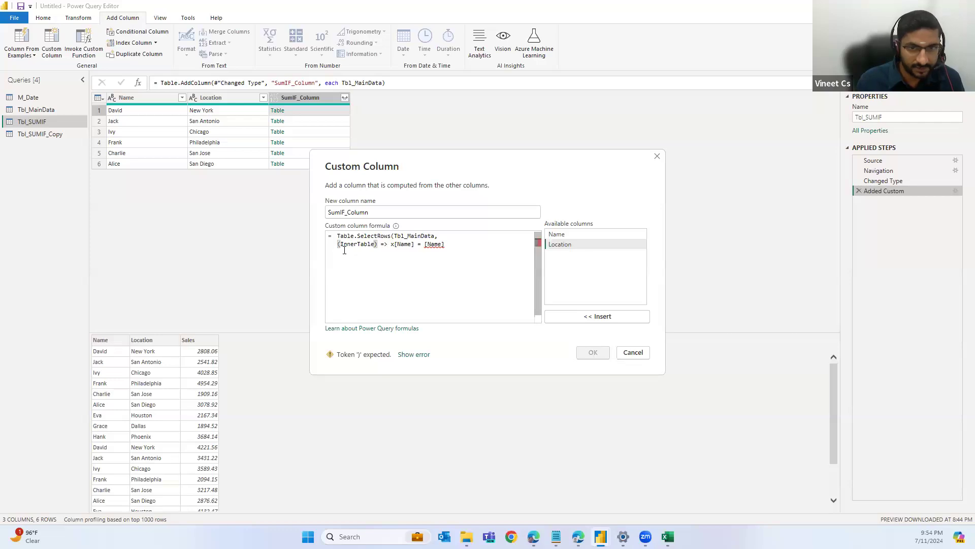
pyautogui.doubleClick(355, 244)
pyautogui.hotkey('ctrl', 'c')
pyautogui.click(391, 245)
pyautogui.hotkey('ctrl', 'v')
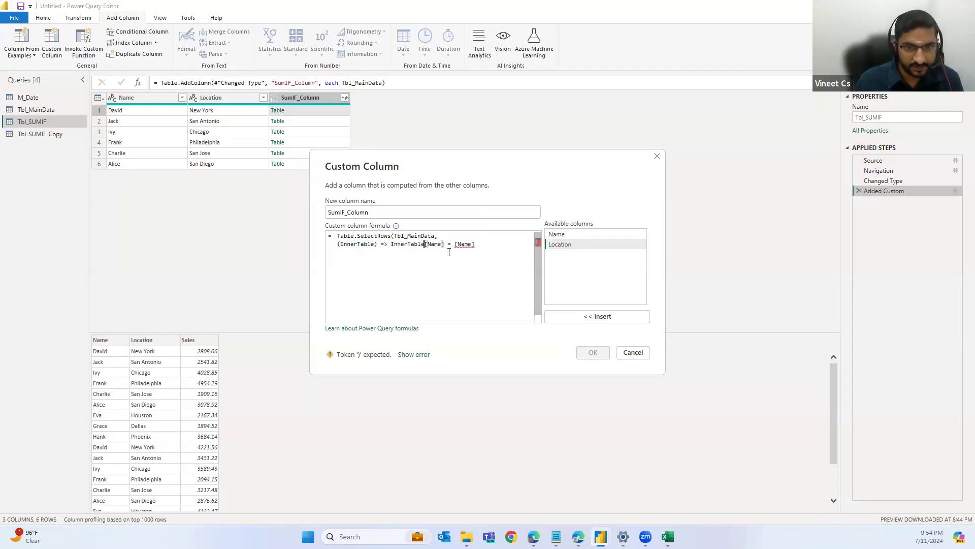
pyautogui.click(473, 245)
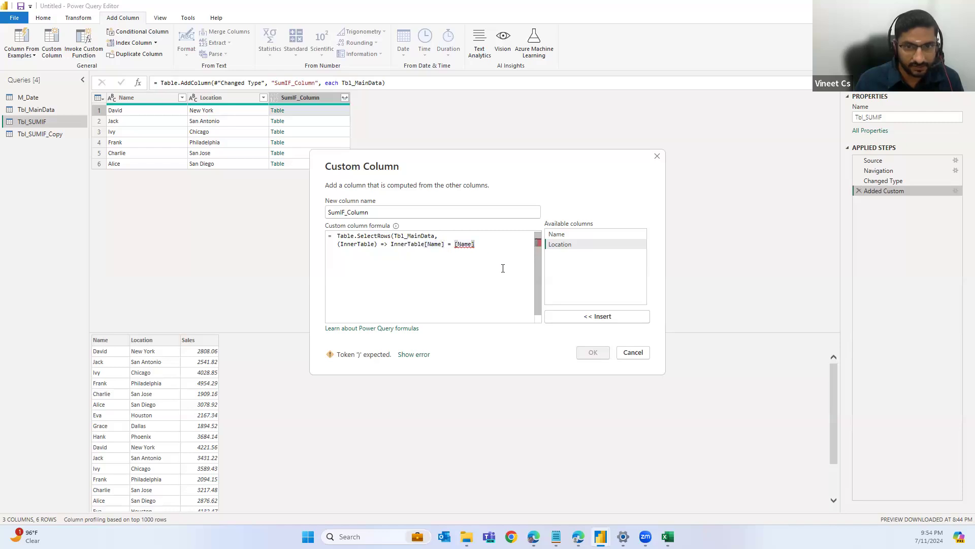
pyautogui.write(')')
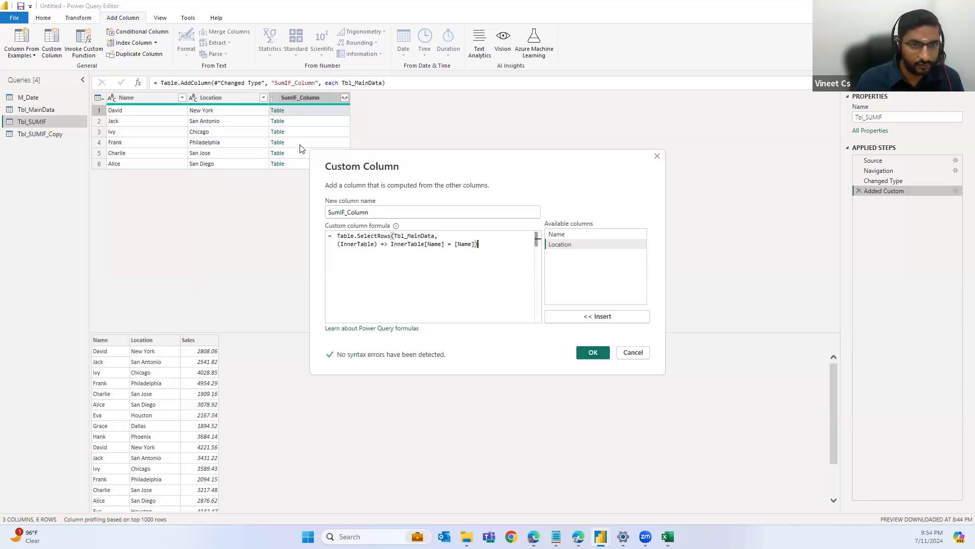
pyautogui.click(593, 353)
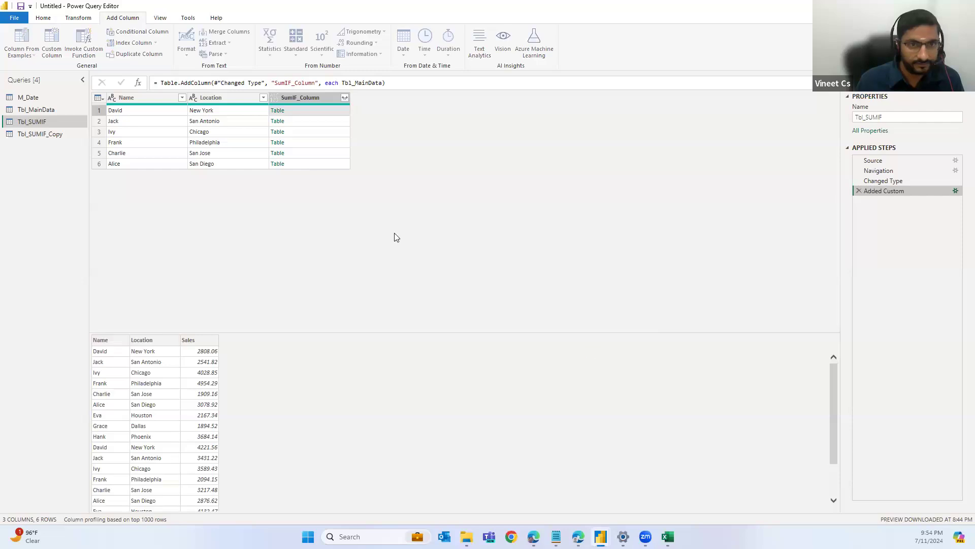
# Examine the filtered nested tables in the first two rows of SumIF_Column.
pyautogui.click(312, 110)
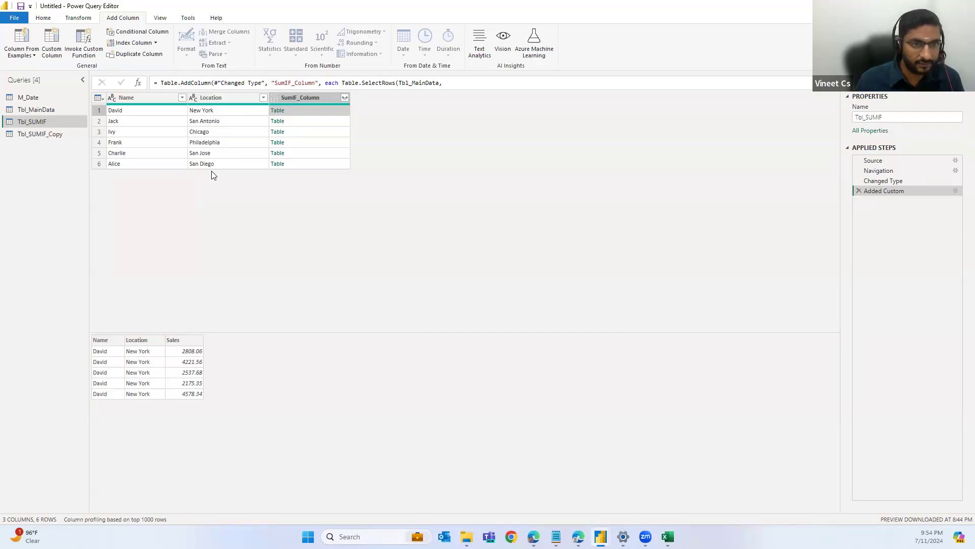
pyautogui.click(316, 113)
pyautogui.click(302, 125)
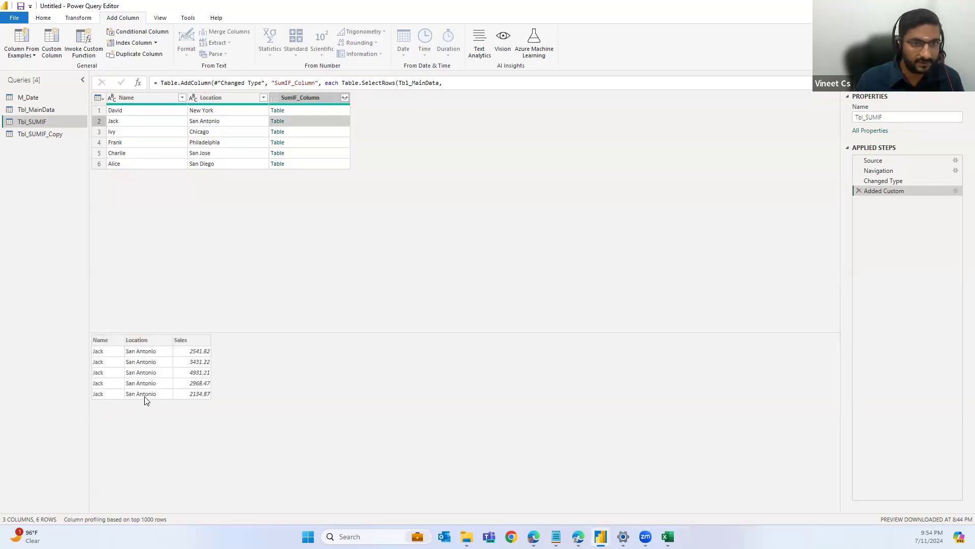
# Switch to the PQ_SUMIF.xlsx workbook in Excel and copy San Antonio from cell B3 into cell B11 of the main data table.
pyautogui.click(668, 537)
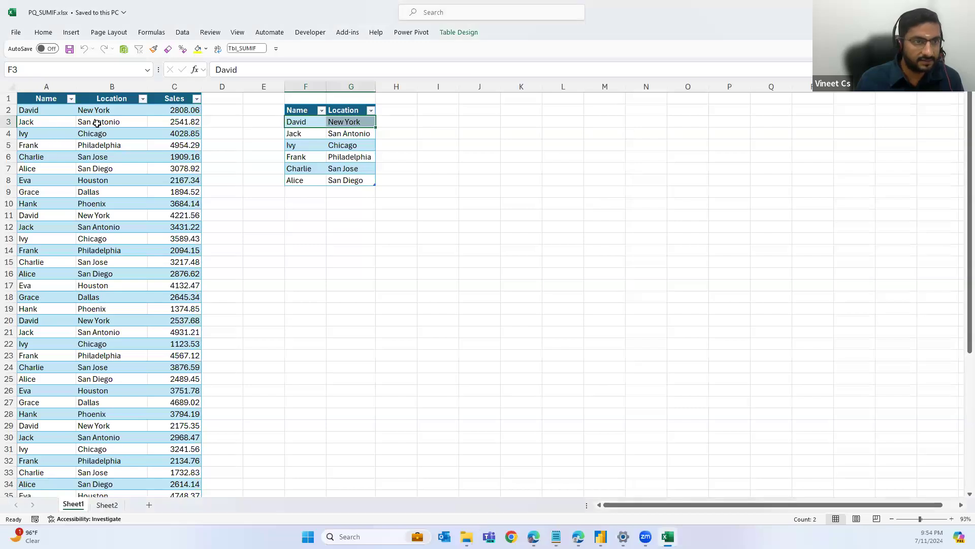
pyautogui.click(100, 122)
pyautogui.hotkey('ctrl', 'c')
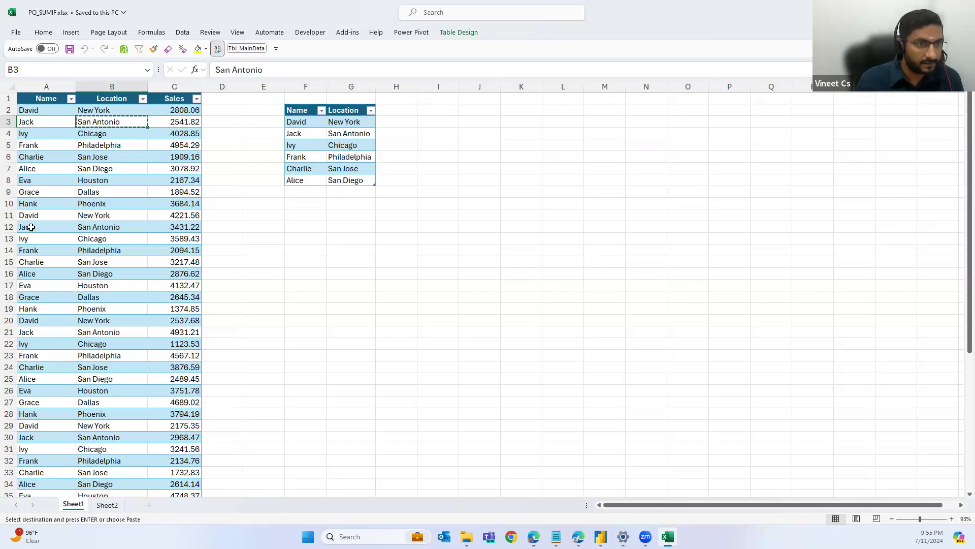
pyautogui.click(100, 216)
pyautogui.hotkey('ctrl', 'v')
# Copy Phoenix from cell B19 into cell B20 and save the workbook.
pyautogui.click(92, 309)
pyautogui.hotkey('ctrl', 'c')
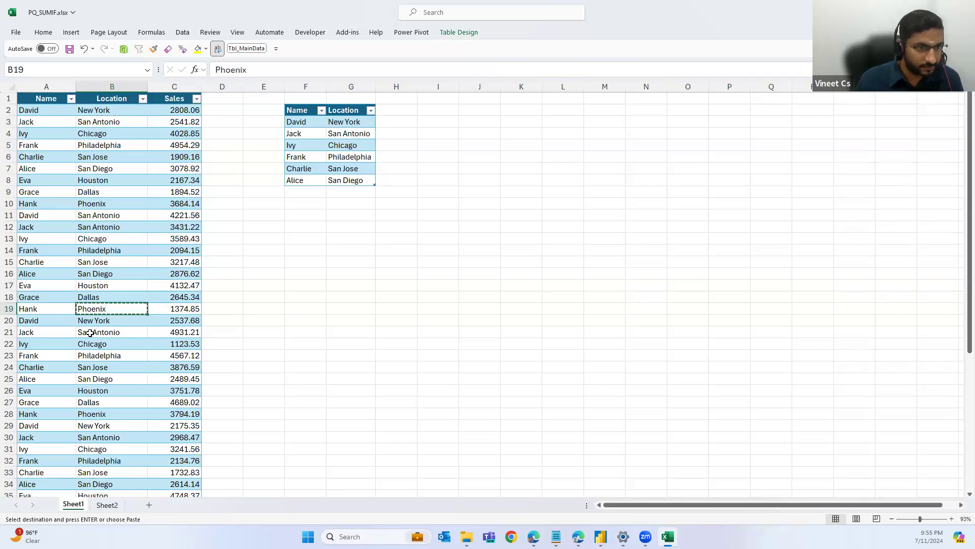
pyautogui.click(95, 320)
pyautogui.hotkey('ctrl', 'v')
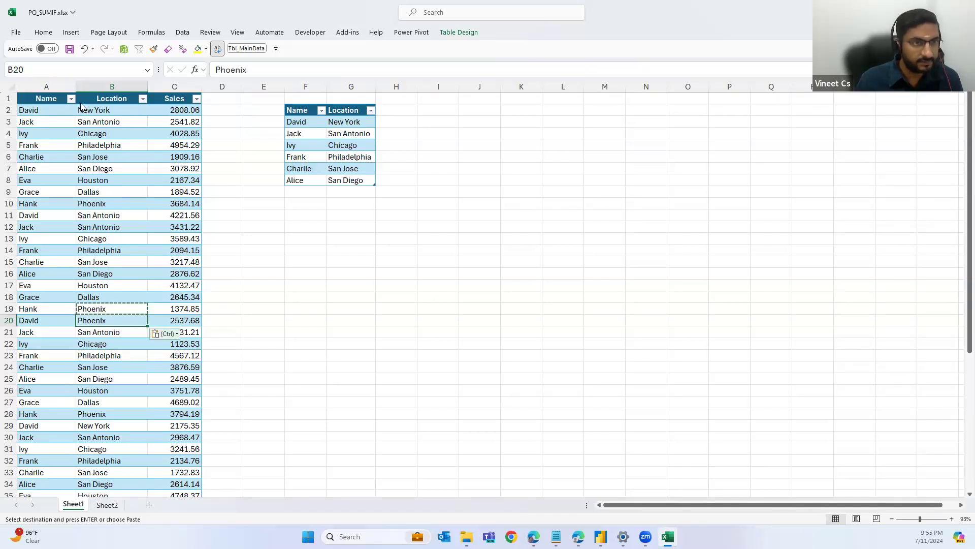
pyautogui.click(165, 333)
pyautogui.click(71, 49)
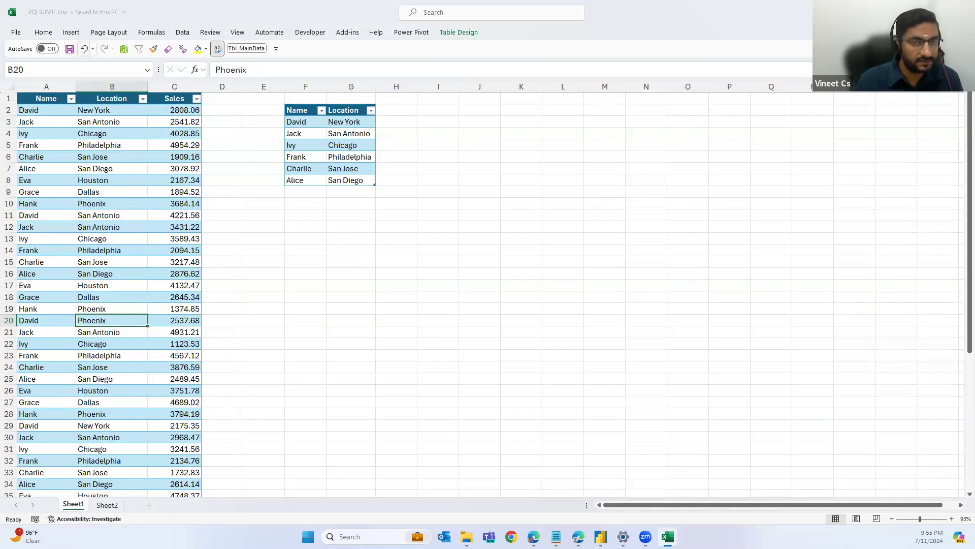
# Return to Power Query Editor, refresh the Tbl_SUMIF preview and inspect the nested table in the first row of SumIF_Column.
pyautogui.hotkey('alt', 'Tab')
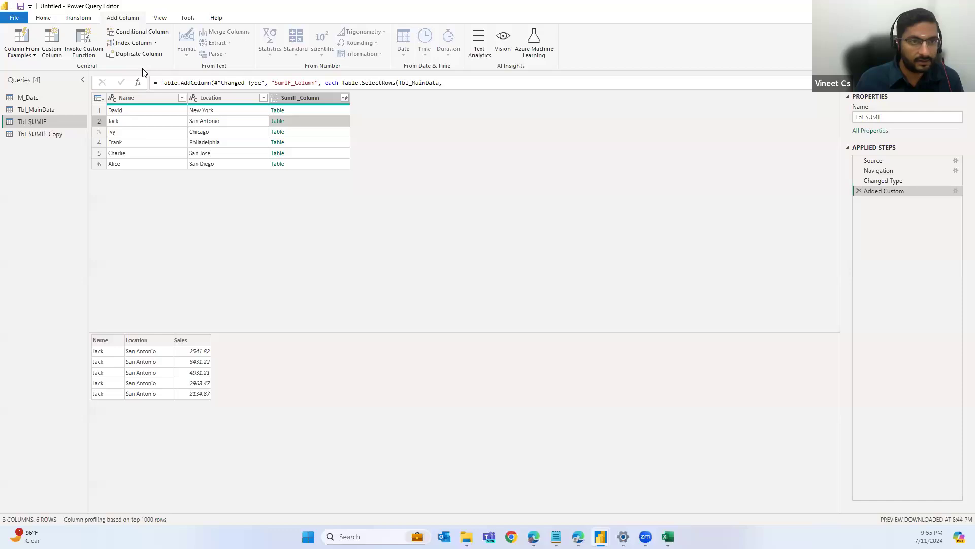
pyautogui.click(44, 18)
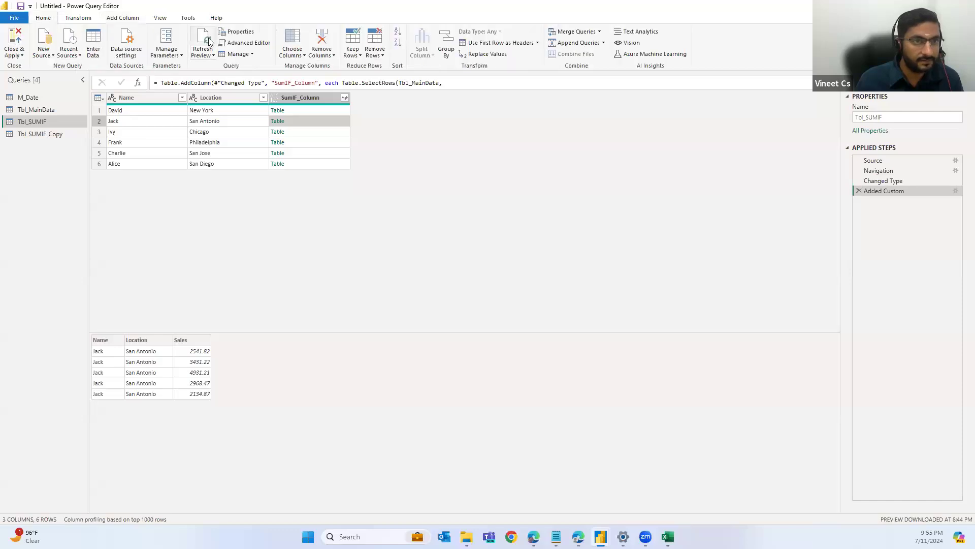
pyautogui.click(208, 41)
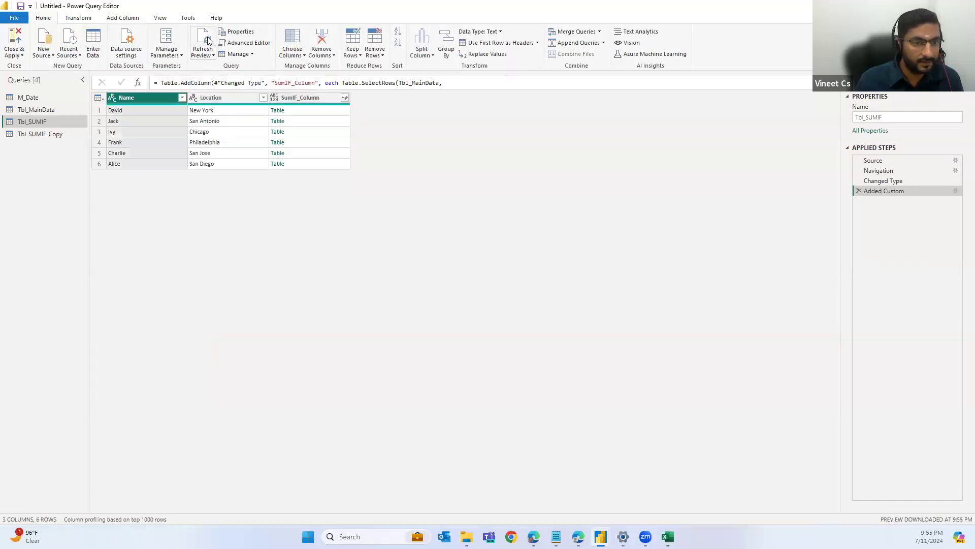
pyautogui.click(331, 115)
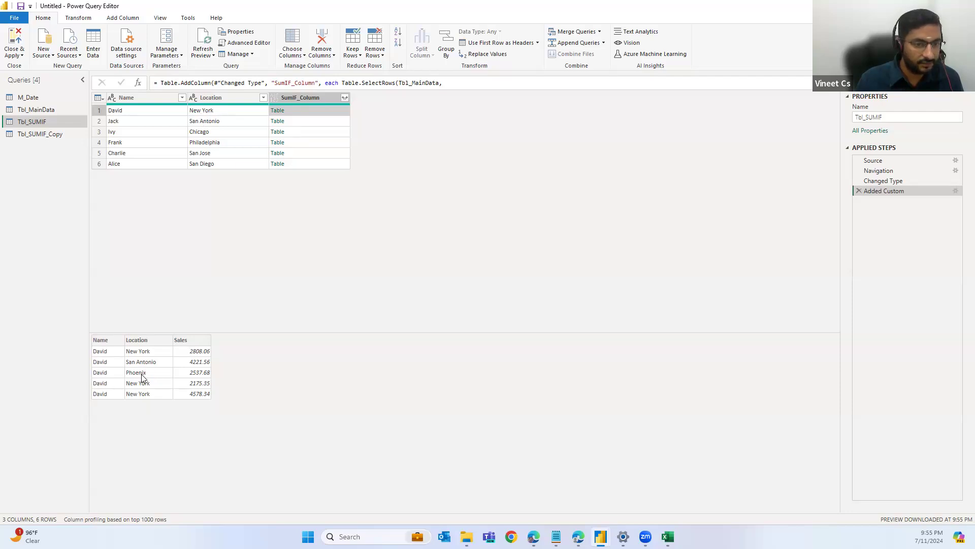
# Reopen the SumIF_Column definition and extend its row condition with "and InnerTable[Location] = [Location]", placing the second comparison on its own line.
pyautogui.click(956, 192)
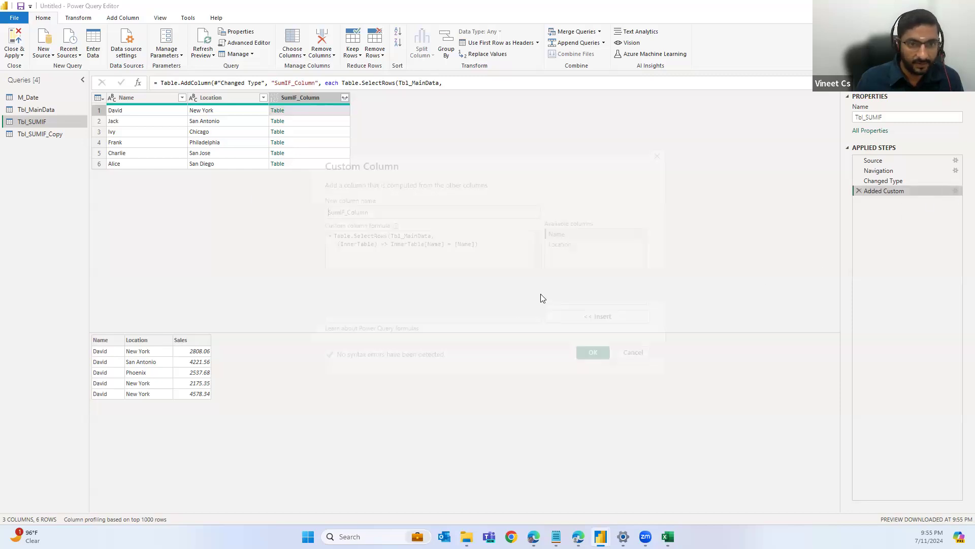
pyautogui.click(477, 243)
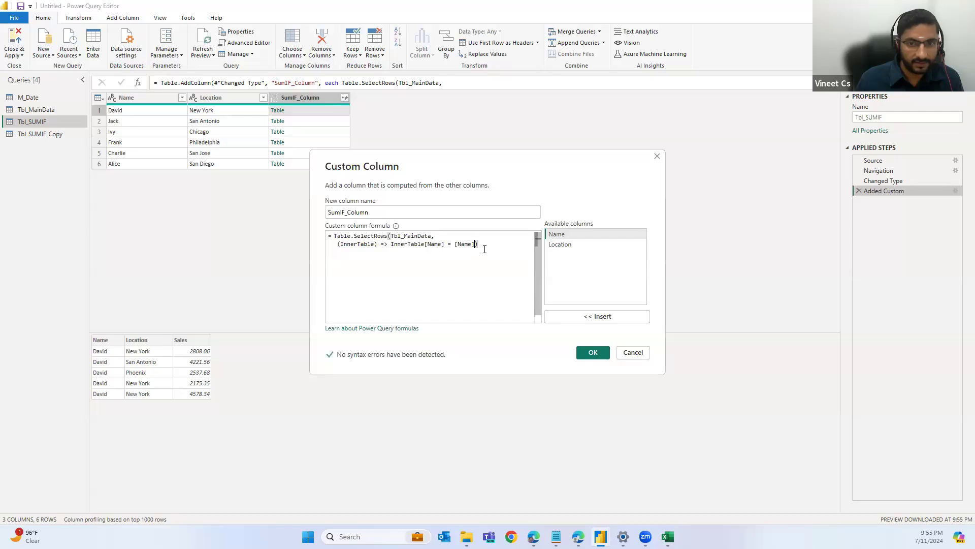
pyautogui.write('and ')
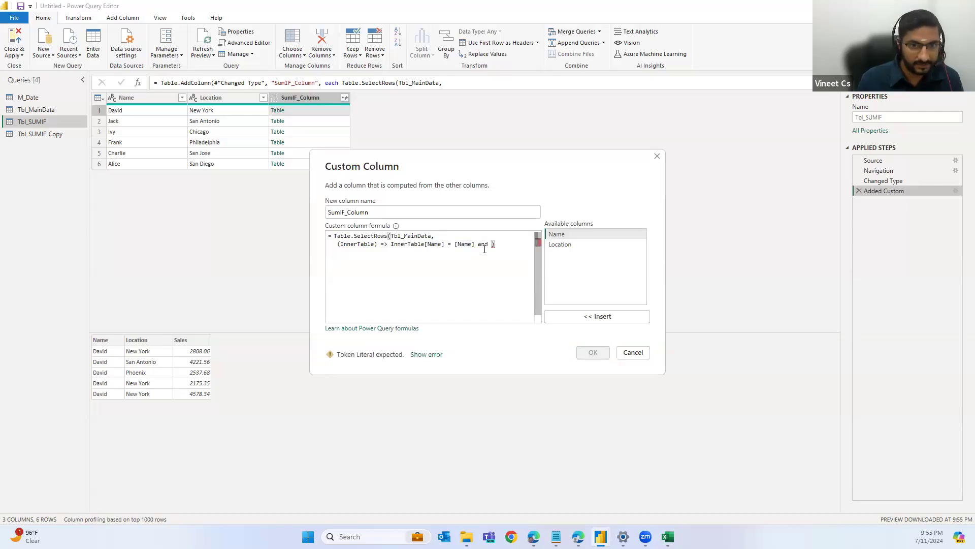
pyautogui.write('InnerTable[')
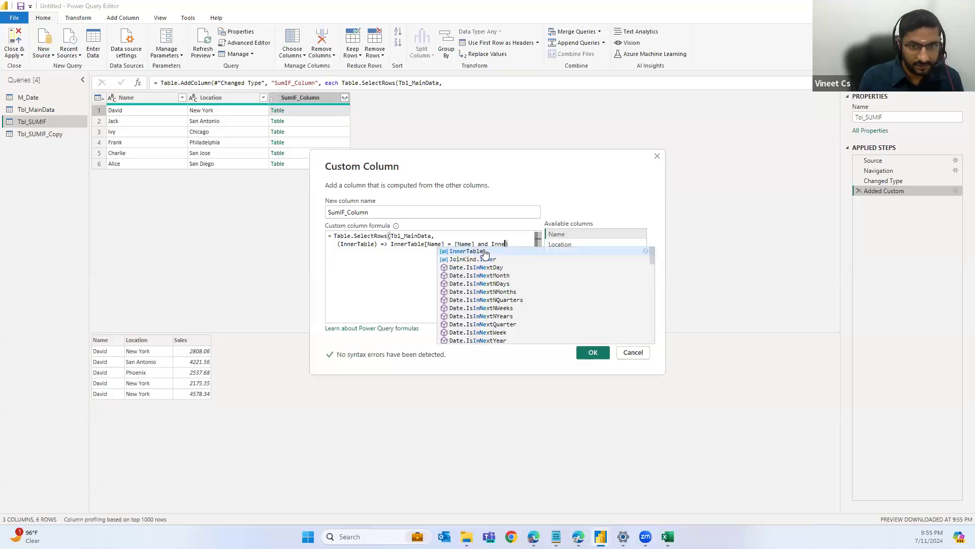
pyautogui.click(485, 252)
pyautogui.write('[')
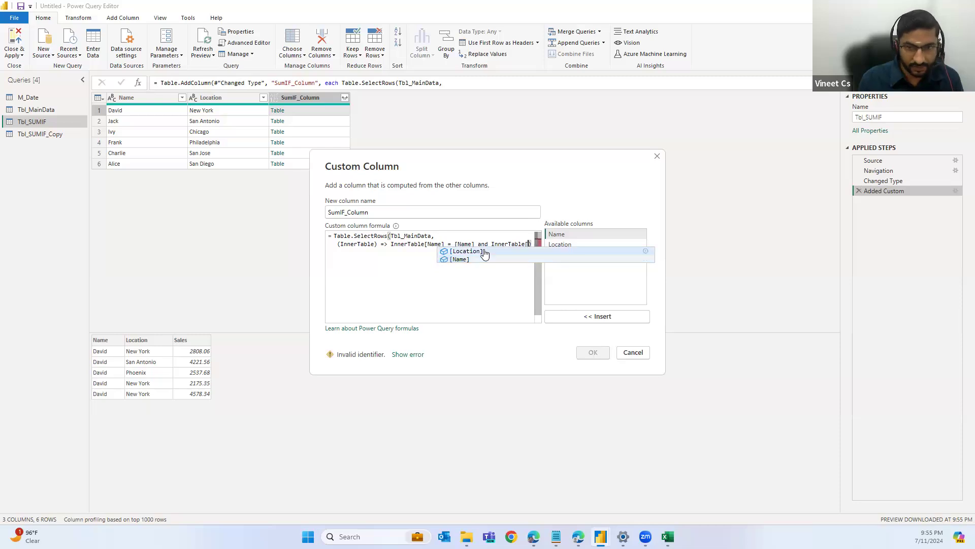
pyautogui.click(484, 251)
pyautogui.write('= ')
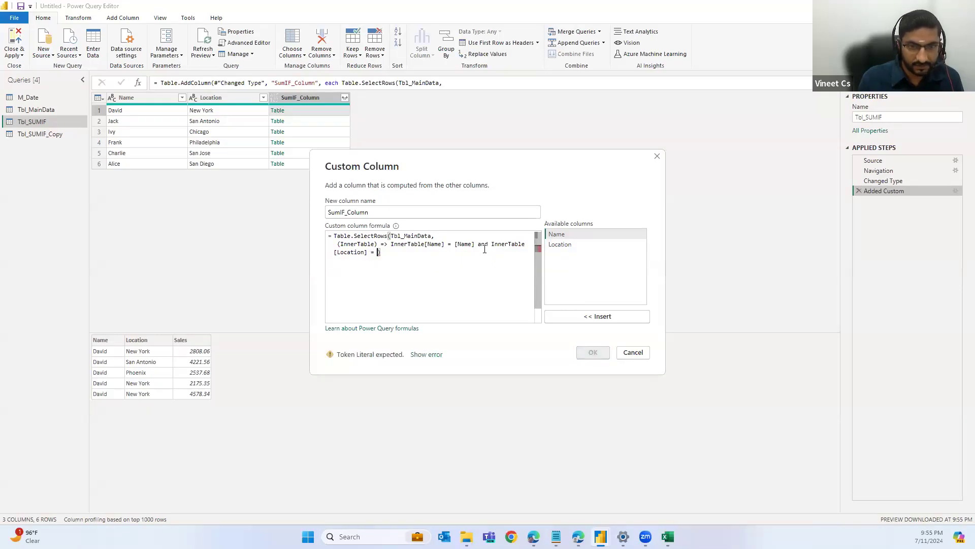
pyautogui.write('[Lo')
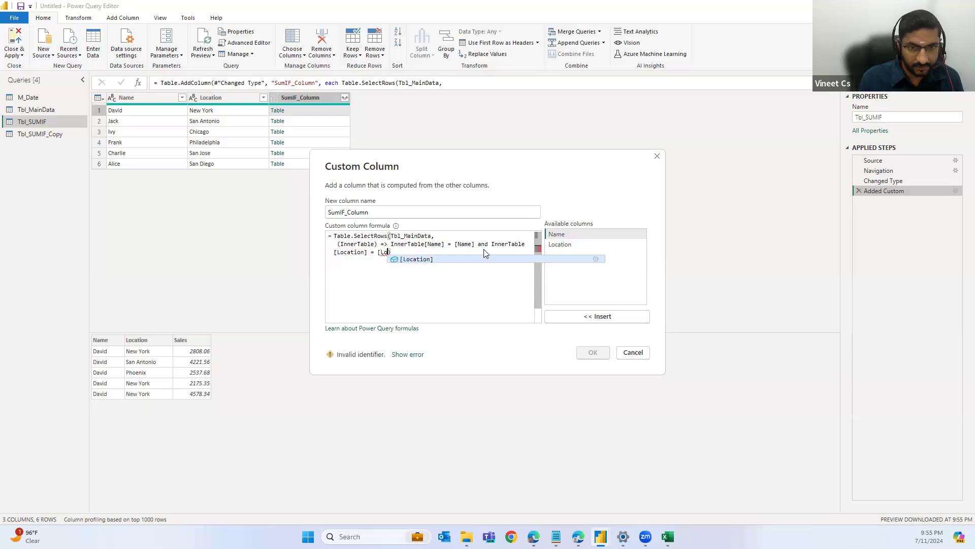
pyautogui.press('Tab')
pyautogui.click(491, 246)
pyautogui.press('Return')
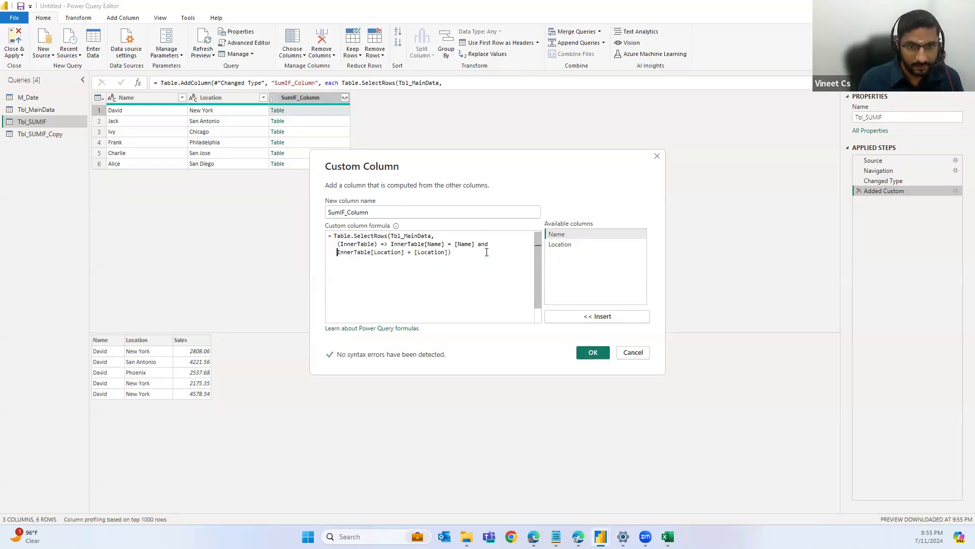
# Apply the SumIF_Column formula that matches Name and Location, and inspect the nested table in the first row.
pyautogui.press('End')
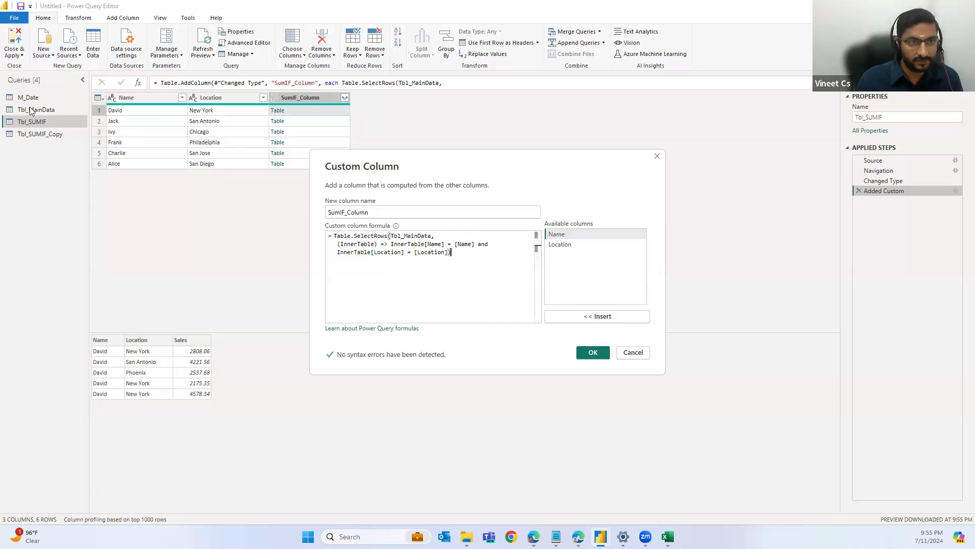
pyautogui.click(593, 353)
pyautogui.click(312, 111)
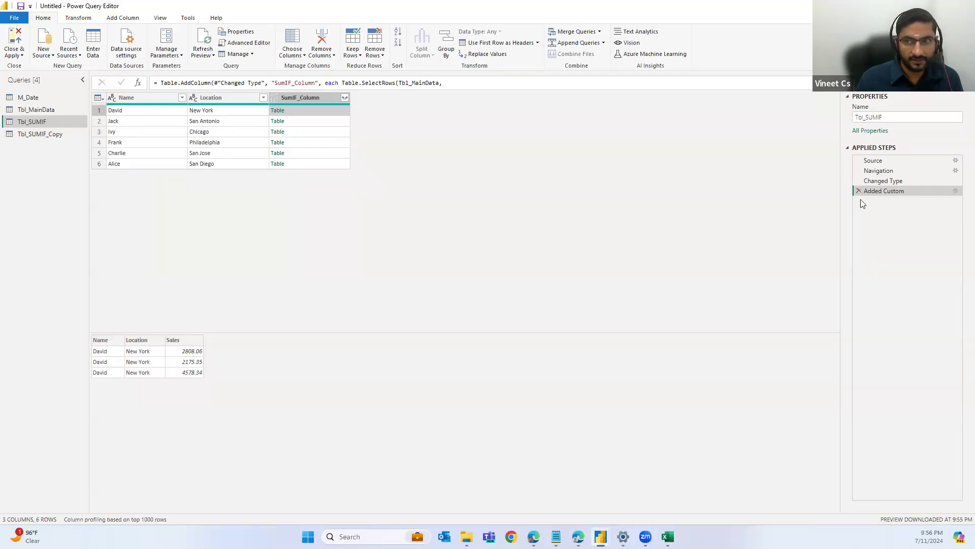
# Append [Sales] after the Table.SelectRows call in the SumIF_Column formula and inspect the list in the first row.
pyautogui.click(955, 191)
pyautogui.click(455, 256)
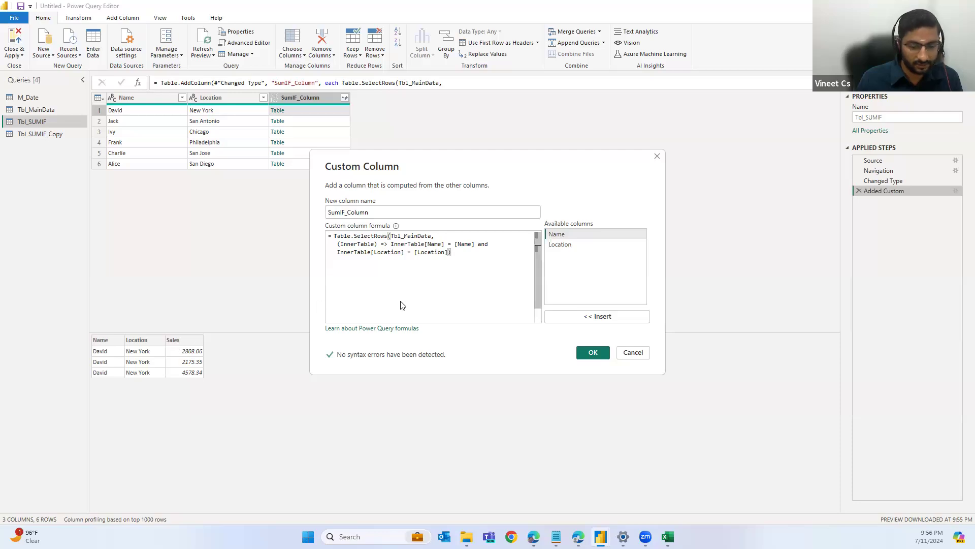
pyautogui.write('[')
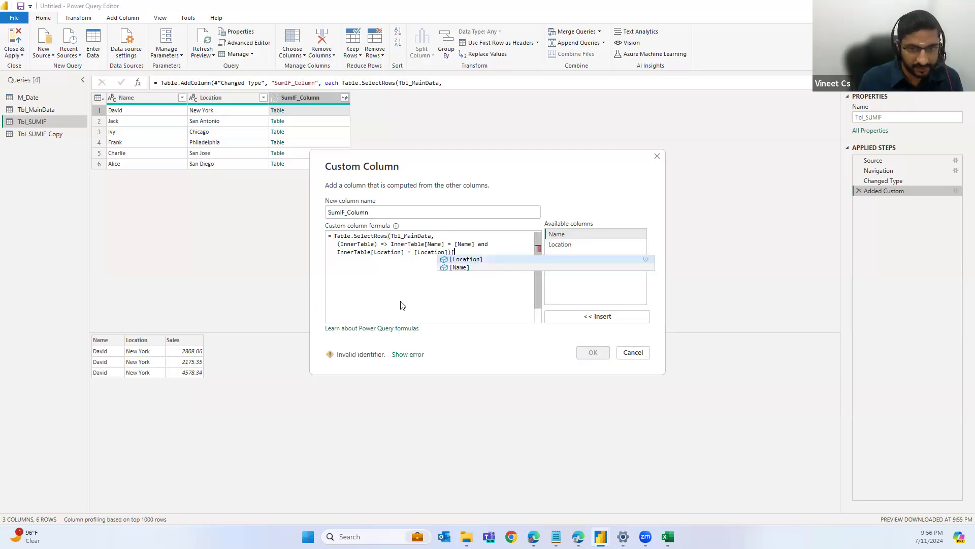
pyautogui.write('Sale')
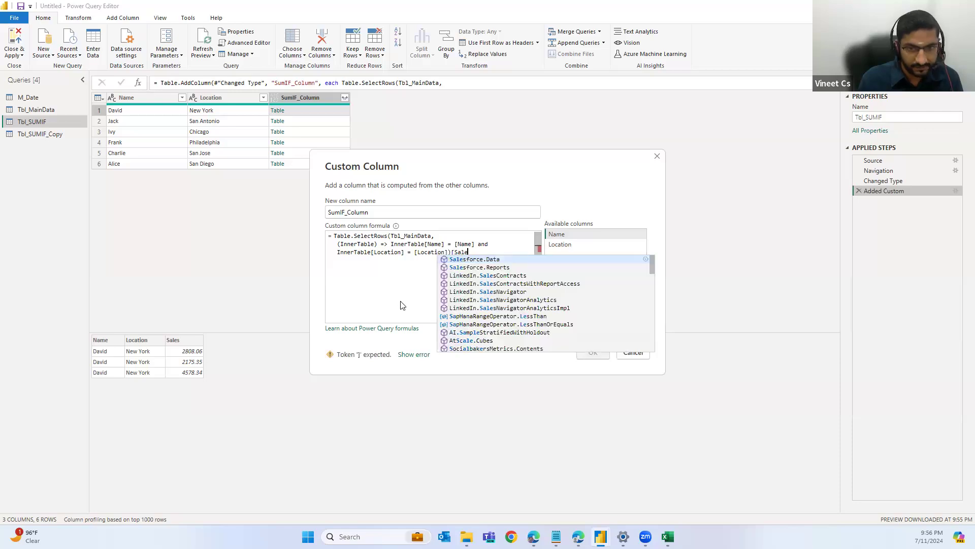
pyautogui.write('s]')
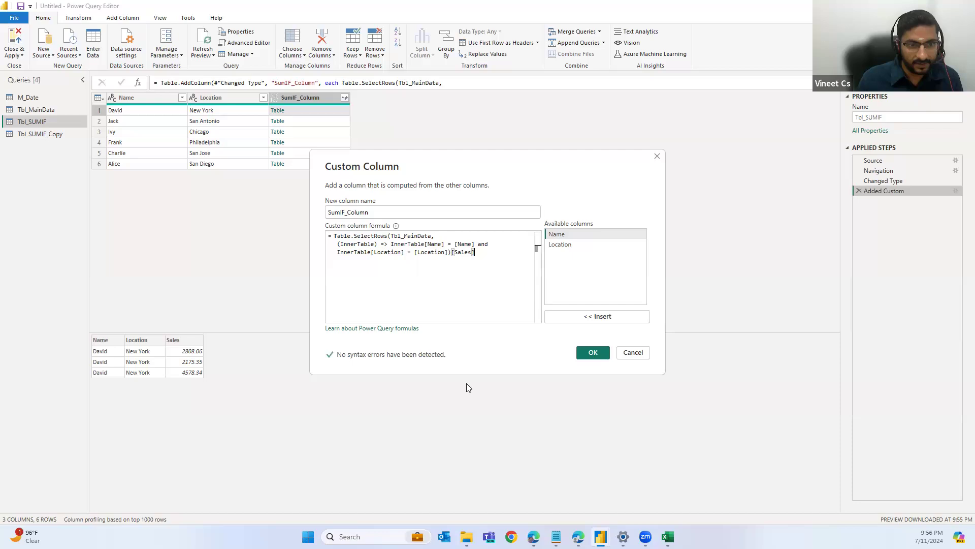
pyautogui.click(591, 355)
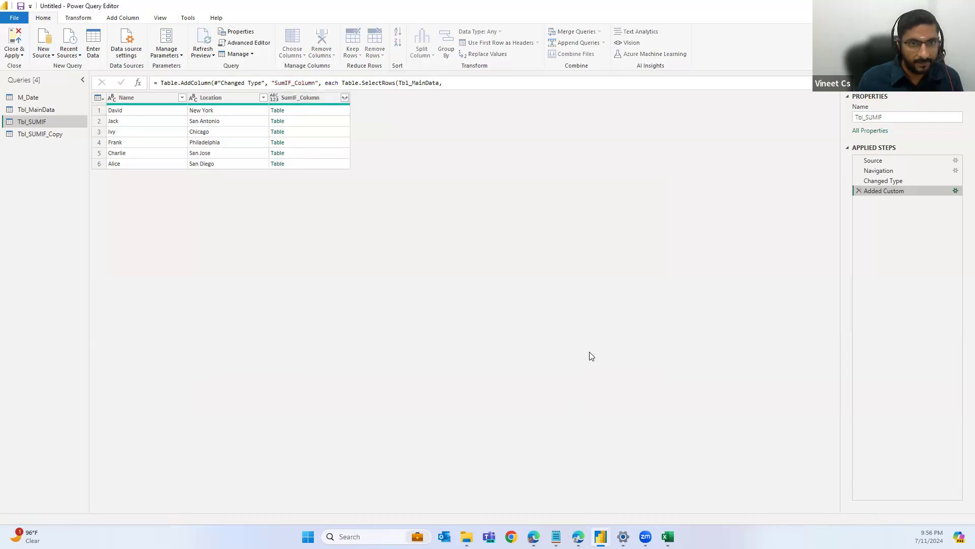
pyautogui.click(293, 111)
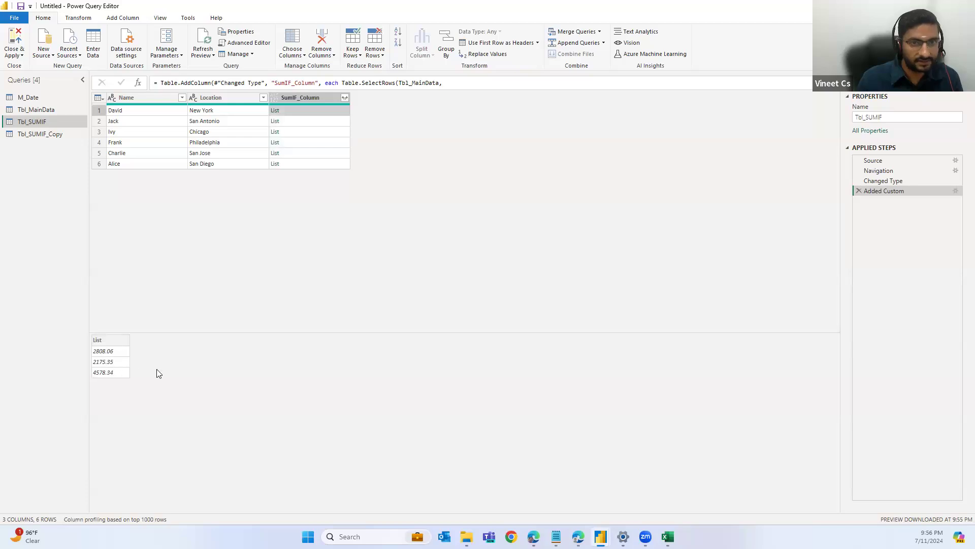
# Wrap the whole Table.SelectRows expression, including [Sales], in List.Sum( ) in the SumIF_Column formula and apply it.
pyautogui.click(956, 191)
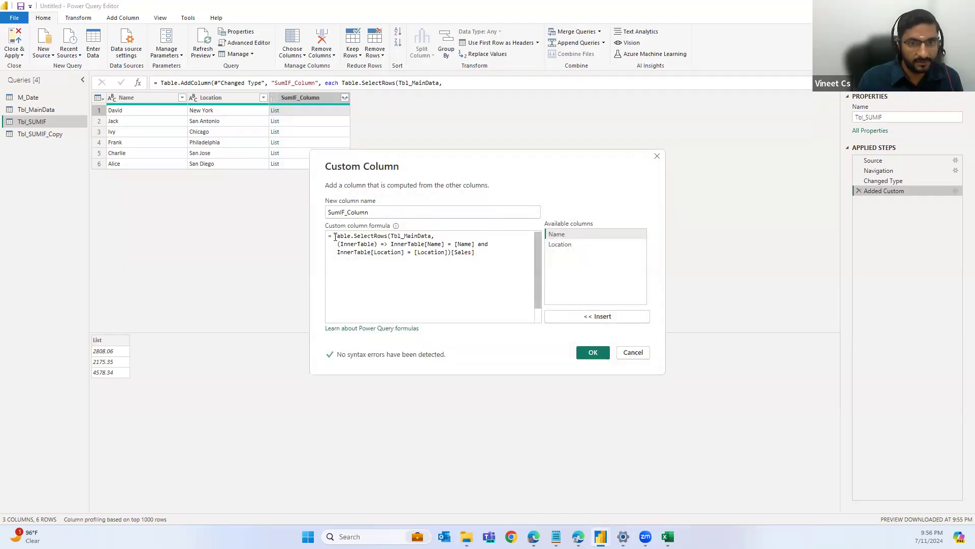
pyautogui.write('List')
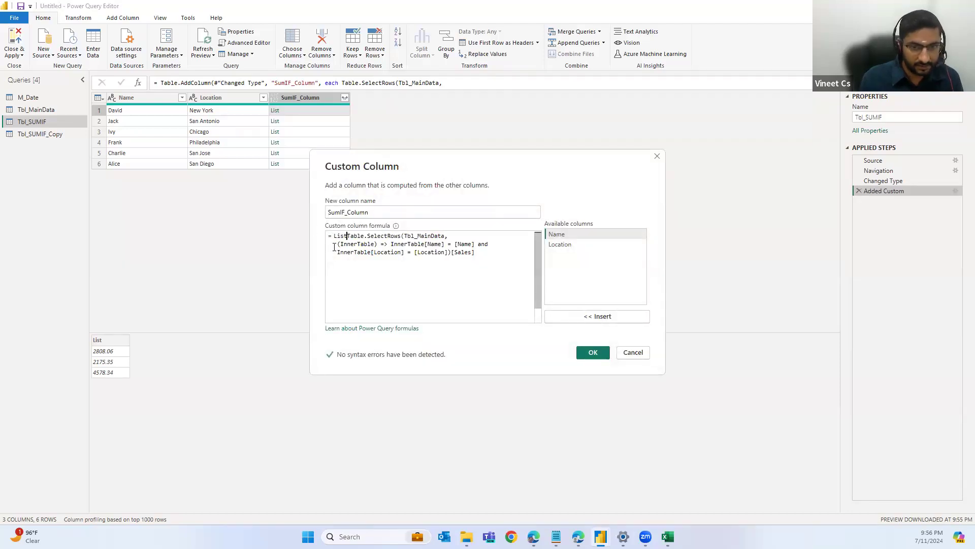
pyautogui.write('.Sum(')
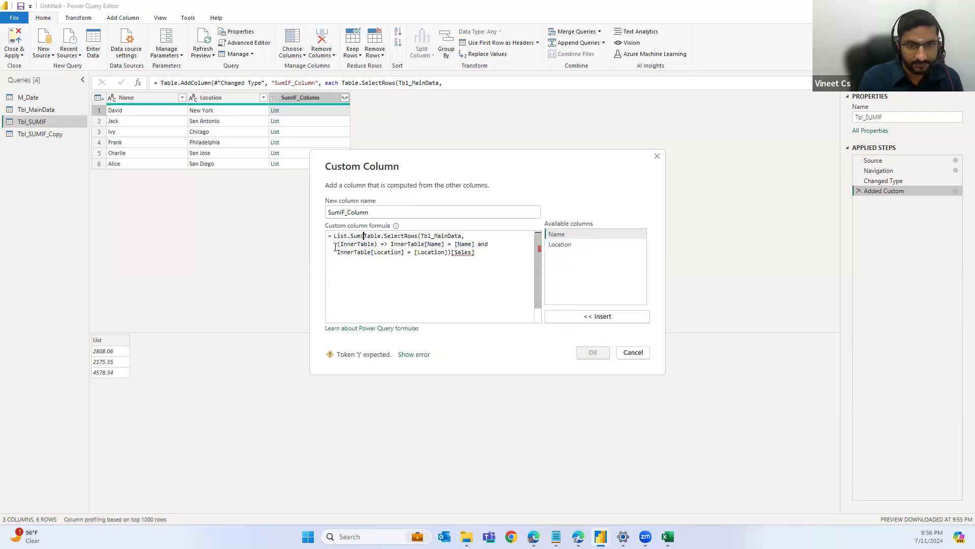
pyautogui.click(484, 254)
pyautogui.write(')')
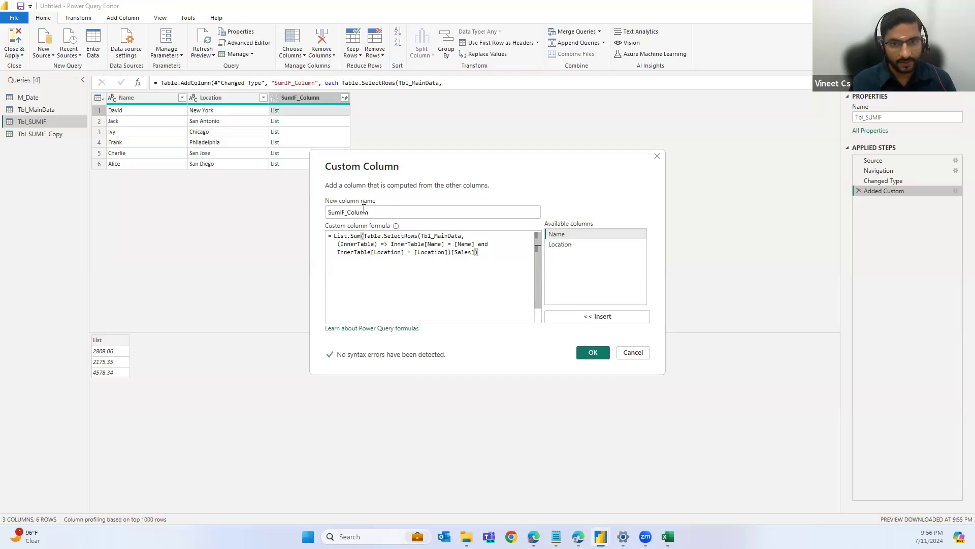
pyautogui.click(594, 353)
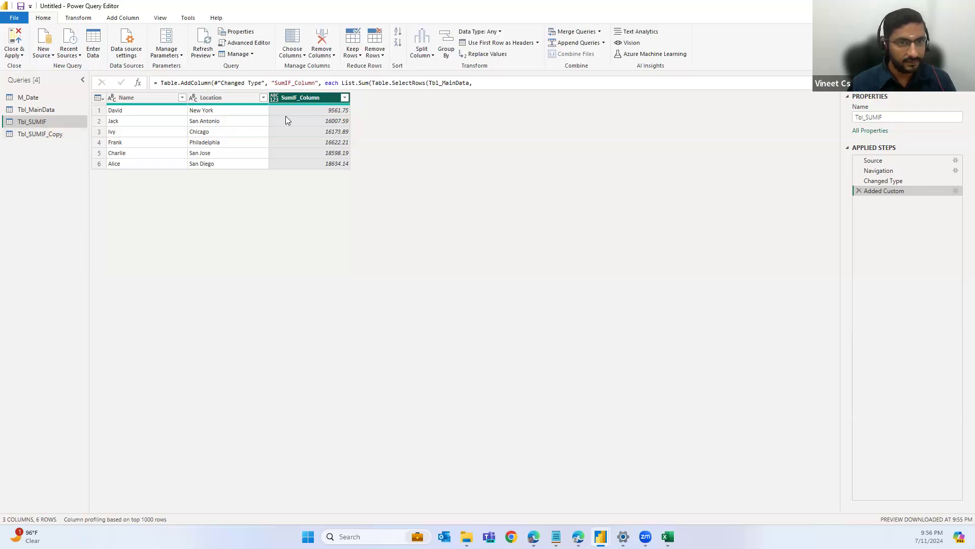
# Compare the Tbl_SUMIF_Copy and Tbl_SUMIF queries and examine the first nested Tbl_MainData table in Tbl_SUMIF_Copy.
pyautogui.click(41, 136)
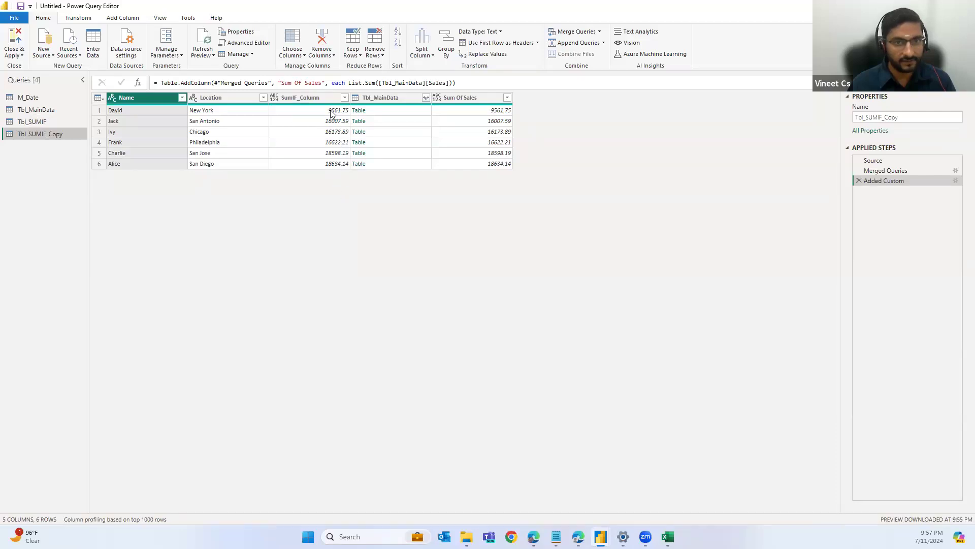
pyautogui.moveTo(35, 121); pyautogui.dragTo(69, 138)
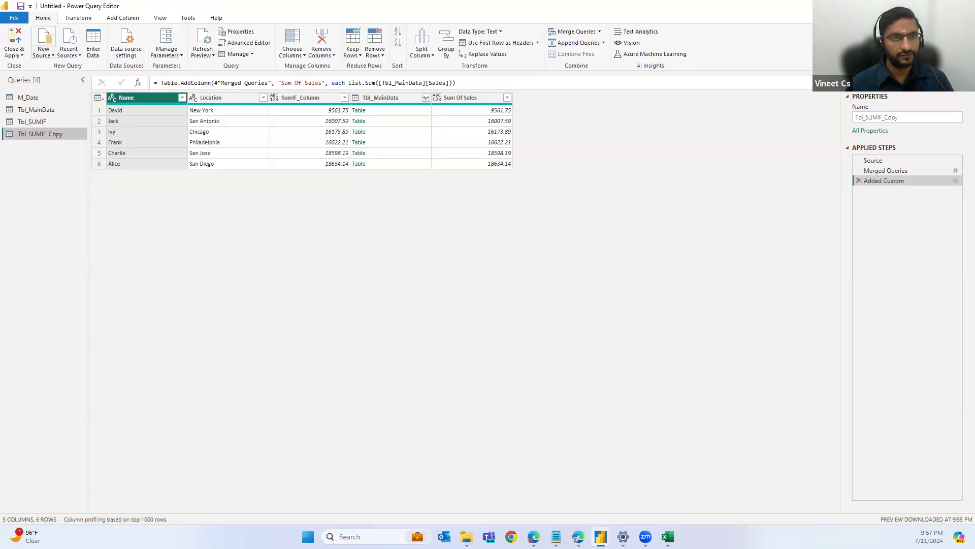
pyautogui.click(79, 18)
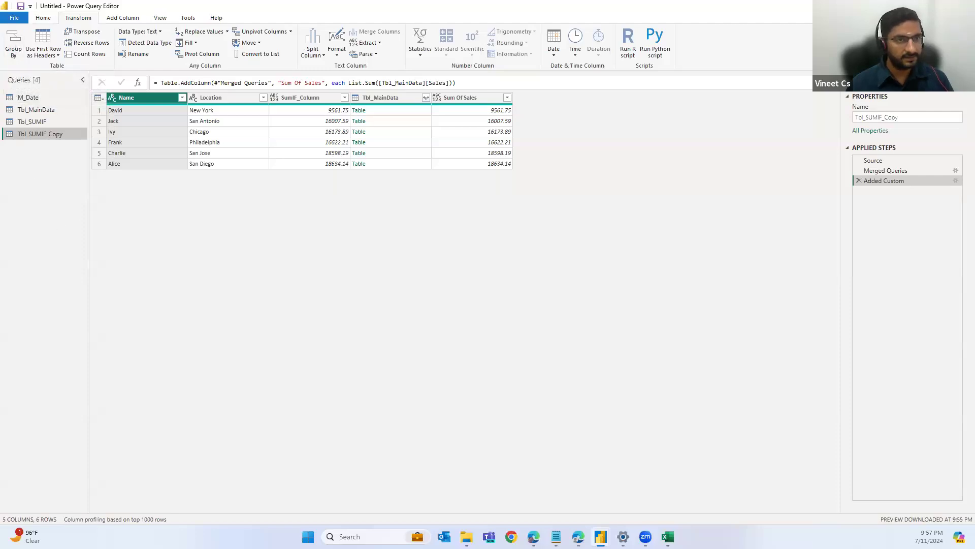
pyautogui.click(39, 122)
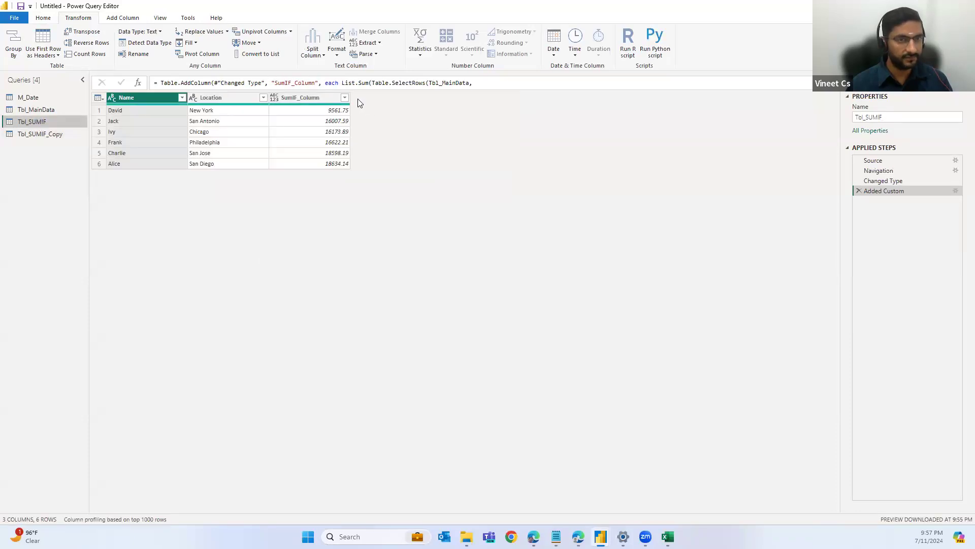
pyautogui.click(26, 135)
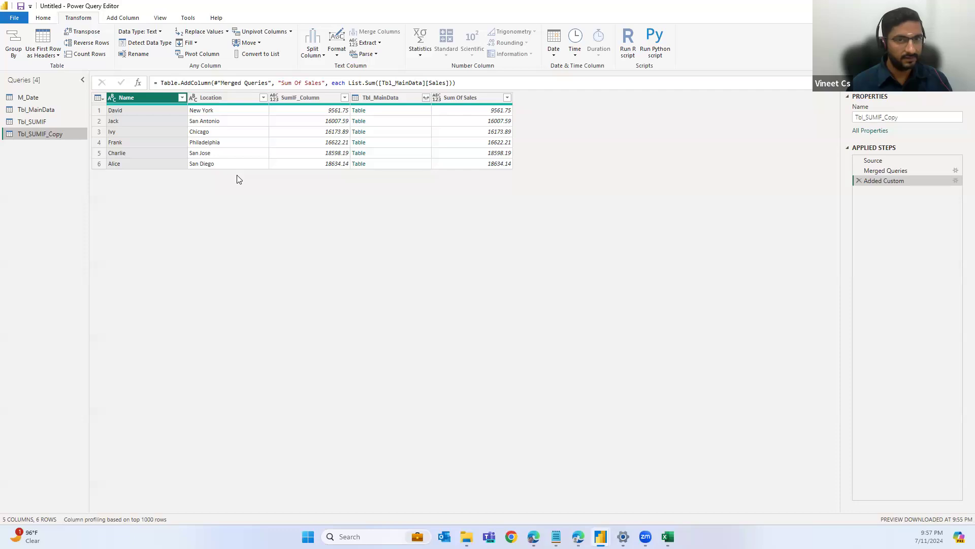
pyautogui.click(385, 111)
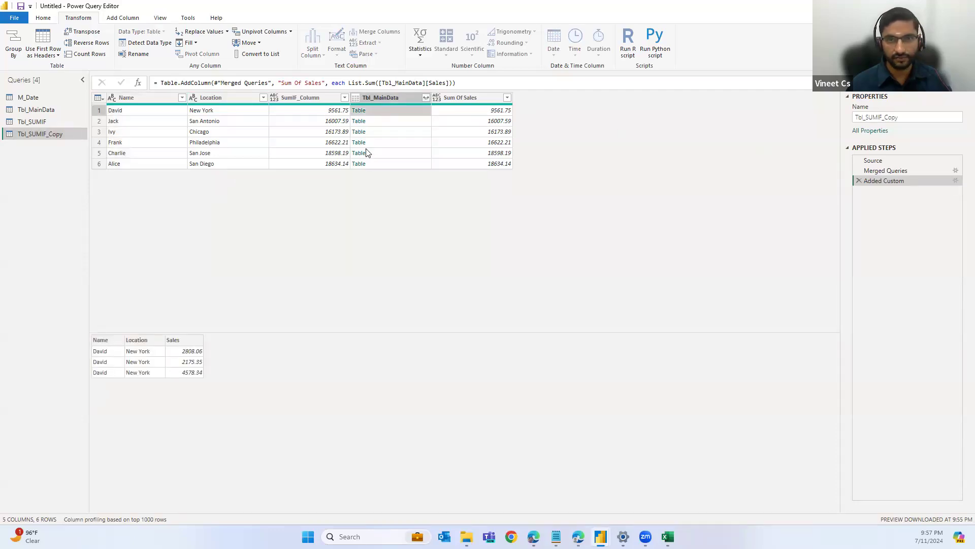
# Review the [Sales] reference in the Sum Of Sales custom column formula and close it without changes.
pyautogui.click(956, 181)
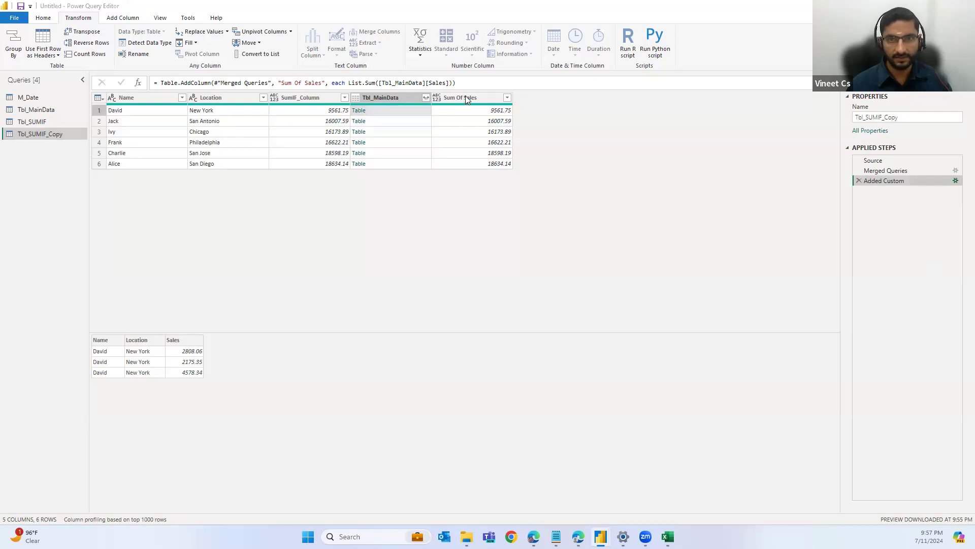
pyautogui.moveTo(411, 236); pyautogui.dragTo(435, 235)
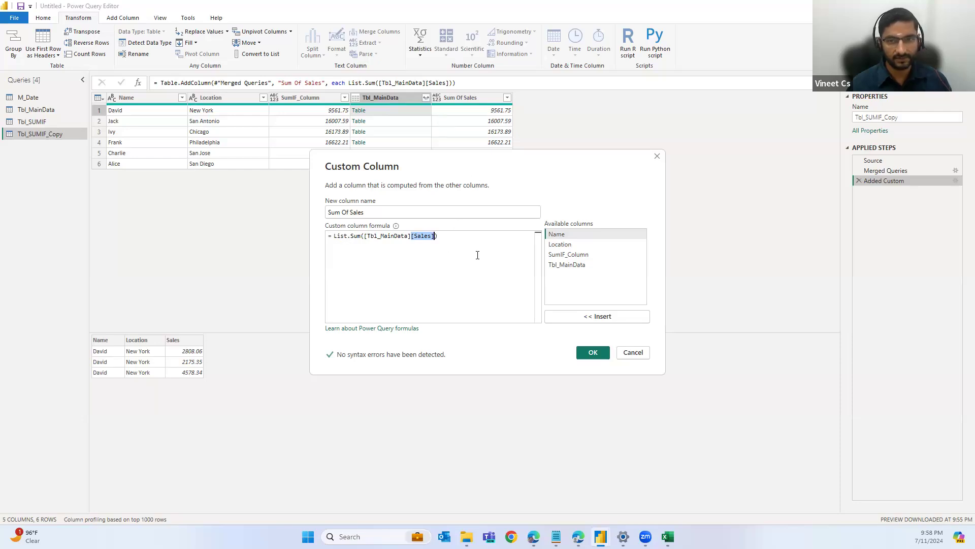
pyautogui.click(633, 352)
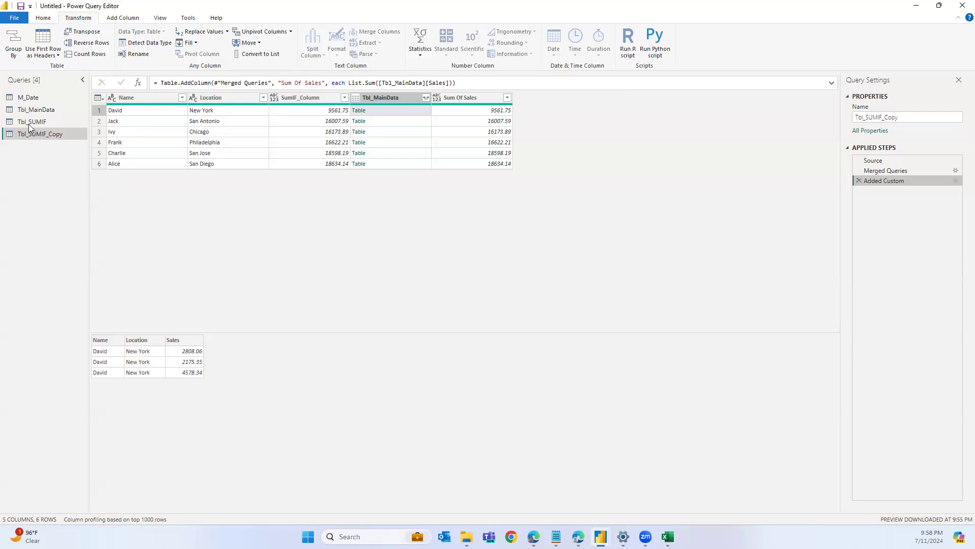
pyautogui.click(71, 122)
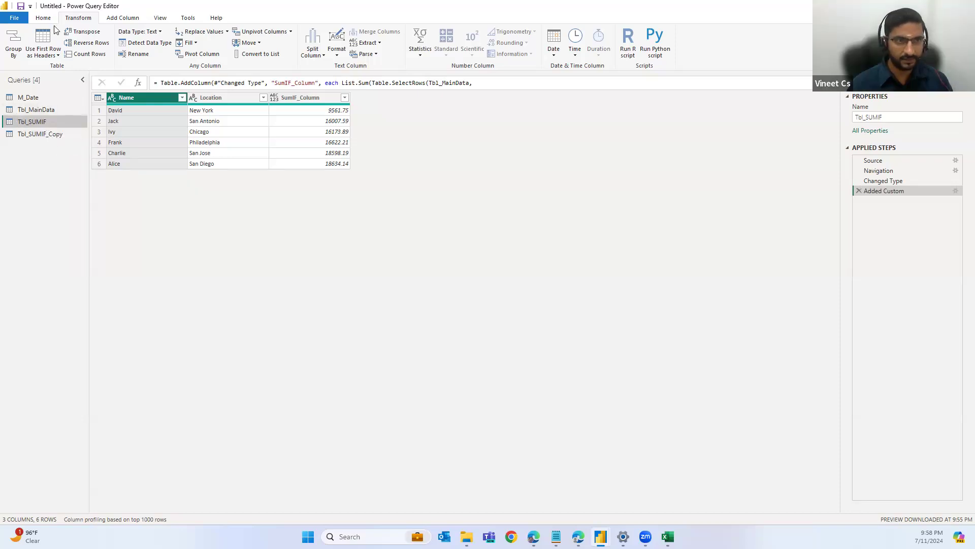
pyautogui.click(11, 44)
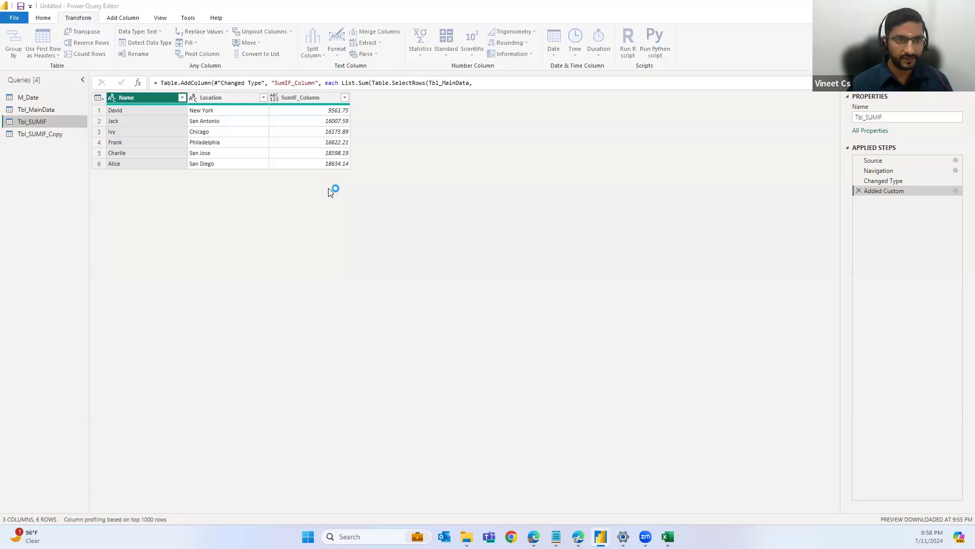
pyautogui.click(379, 231)
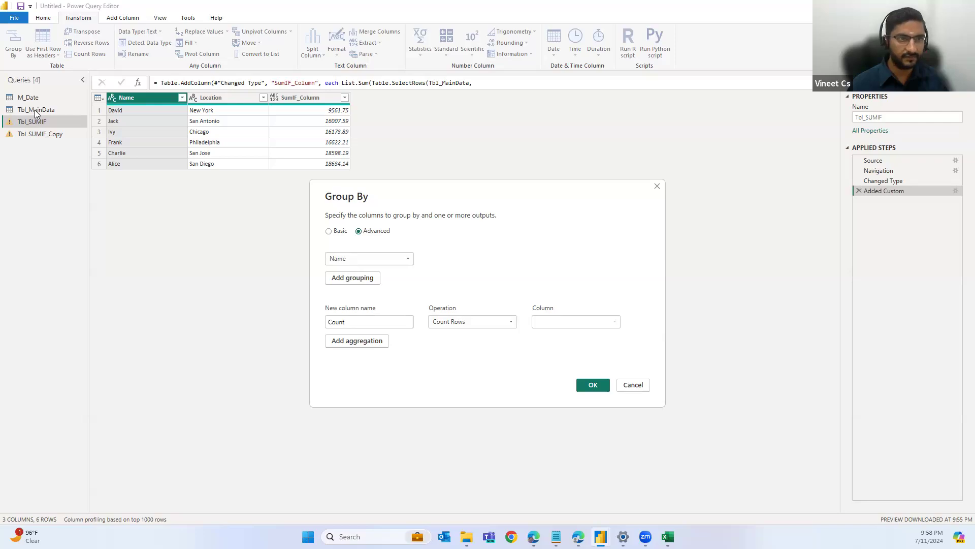
pyautogui.click(628, 386)
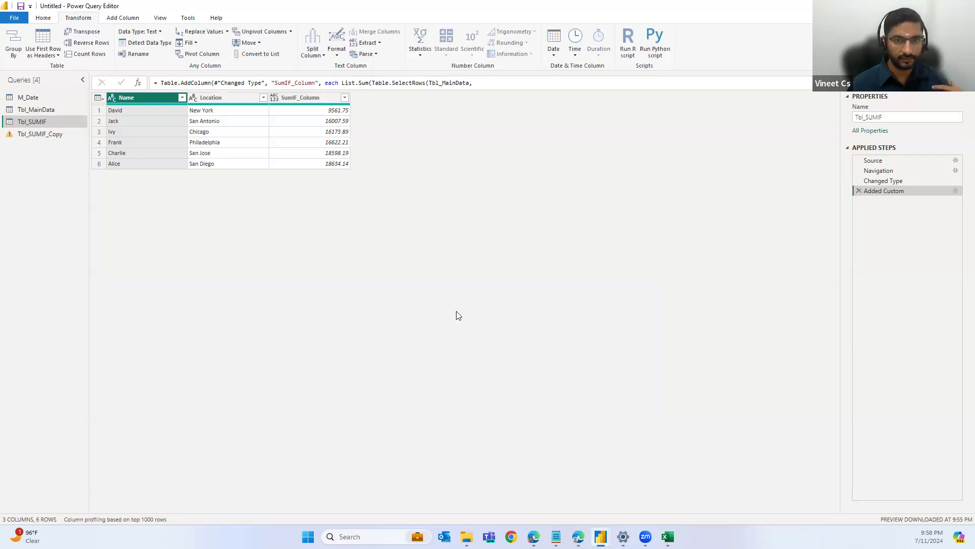
# Create a query named Tbl_SUMIF_Test that references Tbl_SUMIF, and remove its SumIF_Column.
pyautogui.rightClick(37, 124)
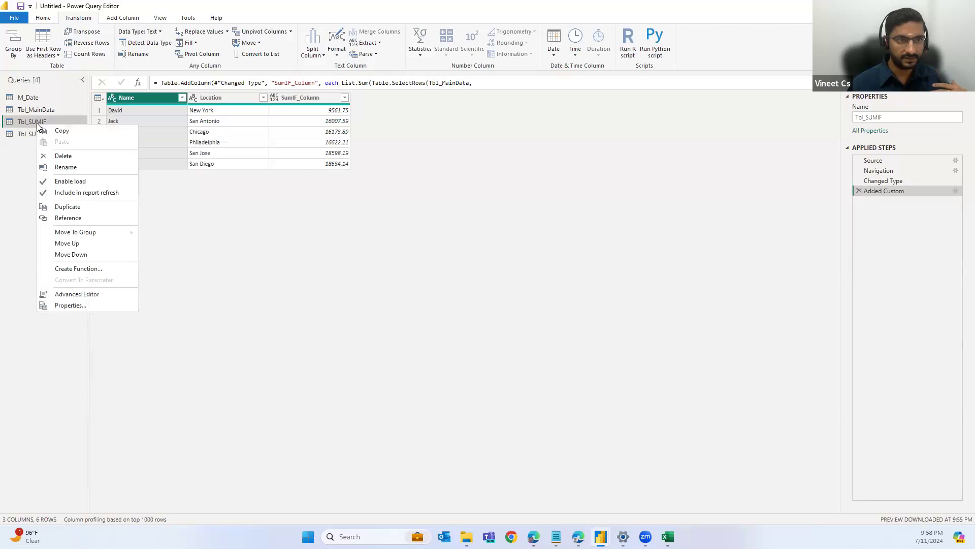
pyautogui.click(70, 218)
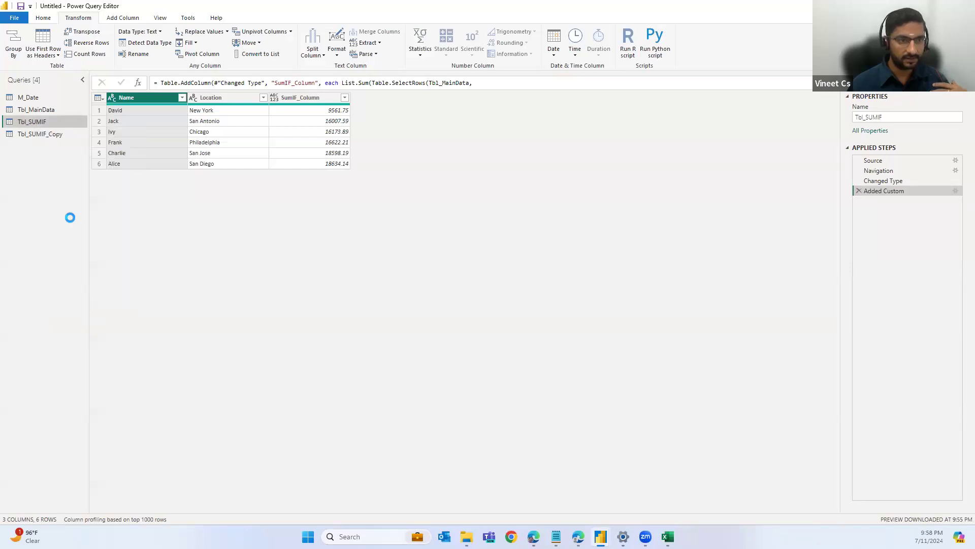
pyautogui.click(882, 118)
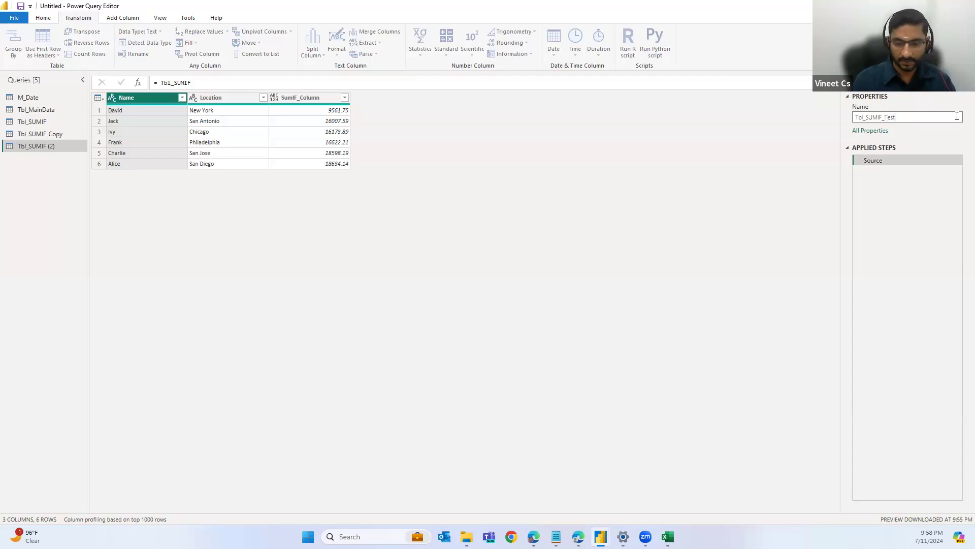
pyautogui.press('Return')
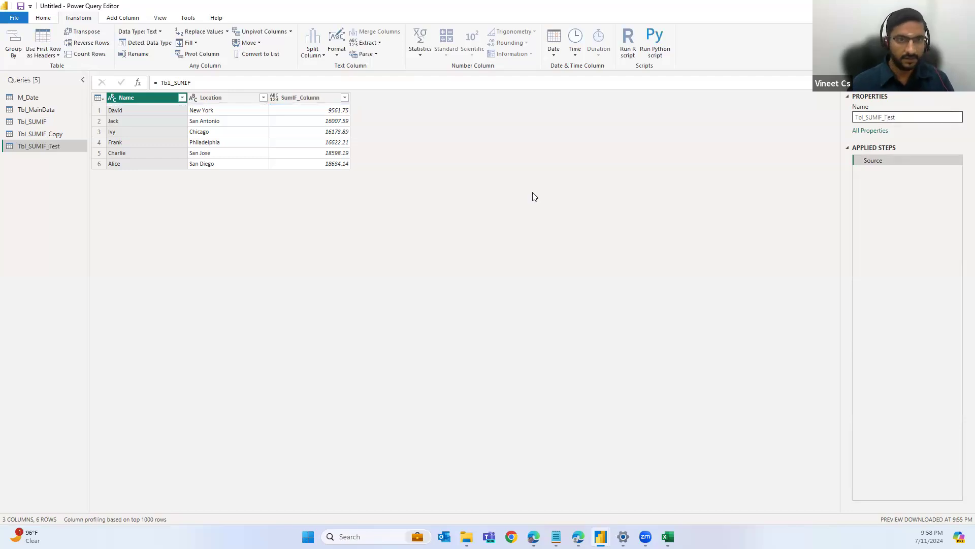
pyautogui.rightClick(320, 98)
pyautogui.click(345, 118)
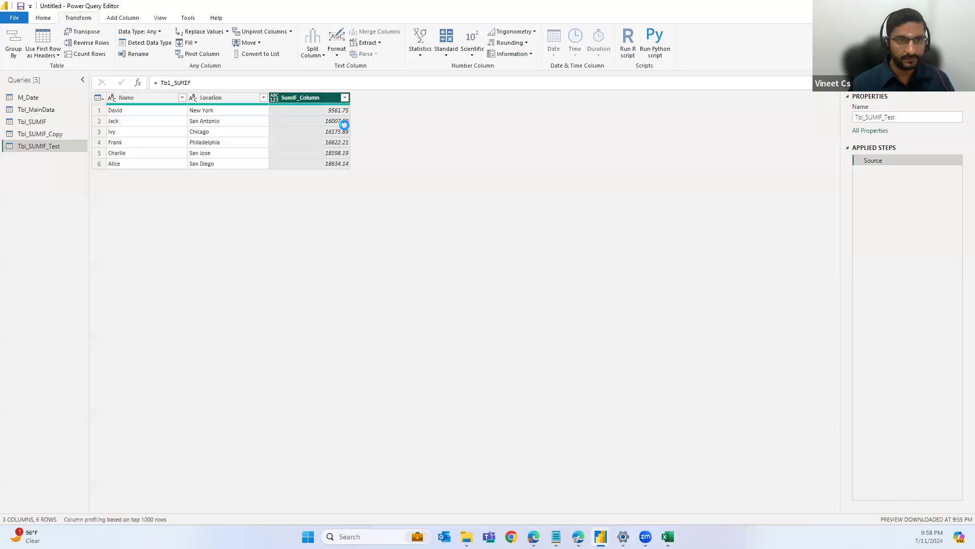
# Merge Tbl_SUMIF_Test with Tbl_MainData, matching on both Name and Location with a Left Outer join.
pyautogui.click(142, 96)
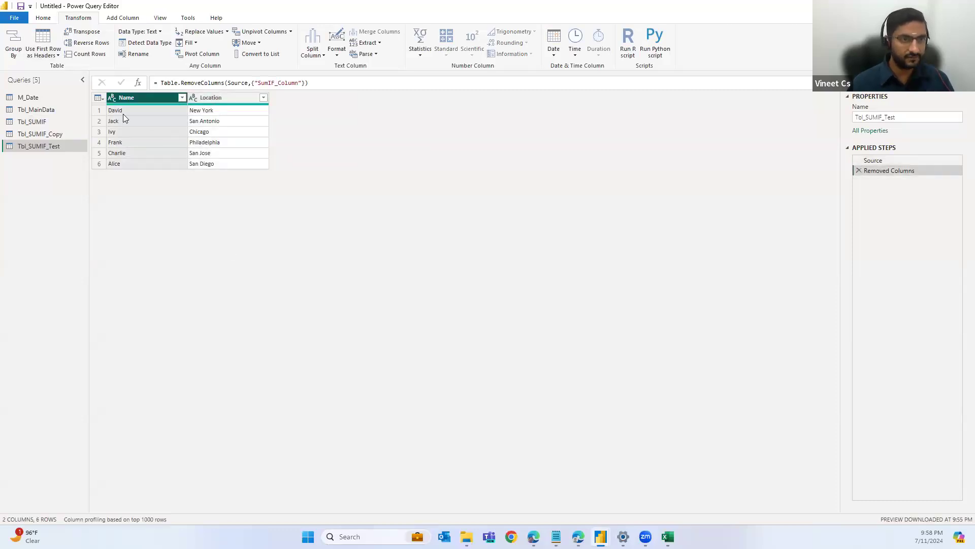
pyautogui.click(41, 20)
pyautogui.click(566, 32)
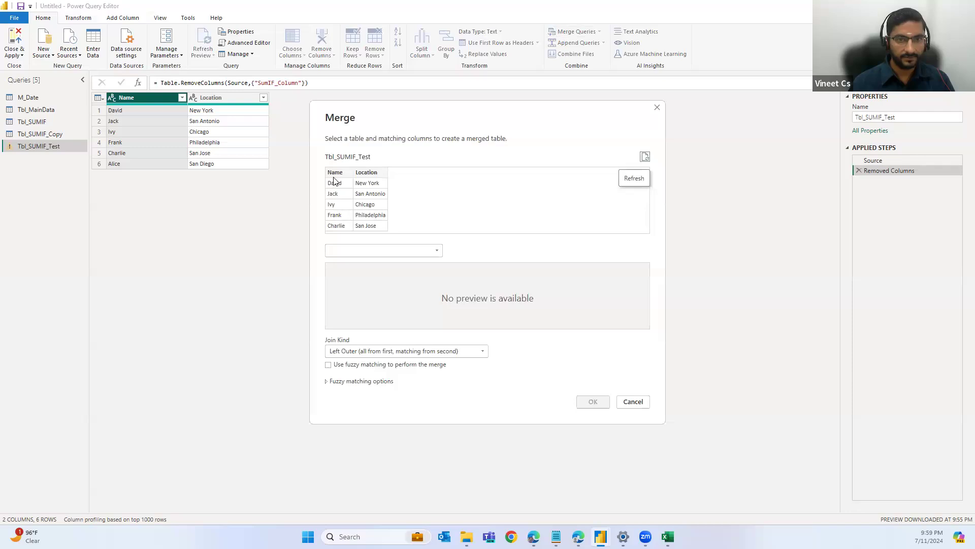
pyautogui.click(391, 250)
pyautogui.click(357, 273)
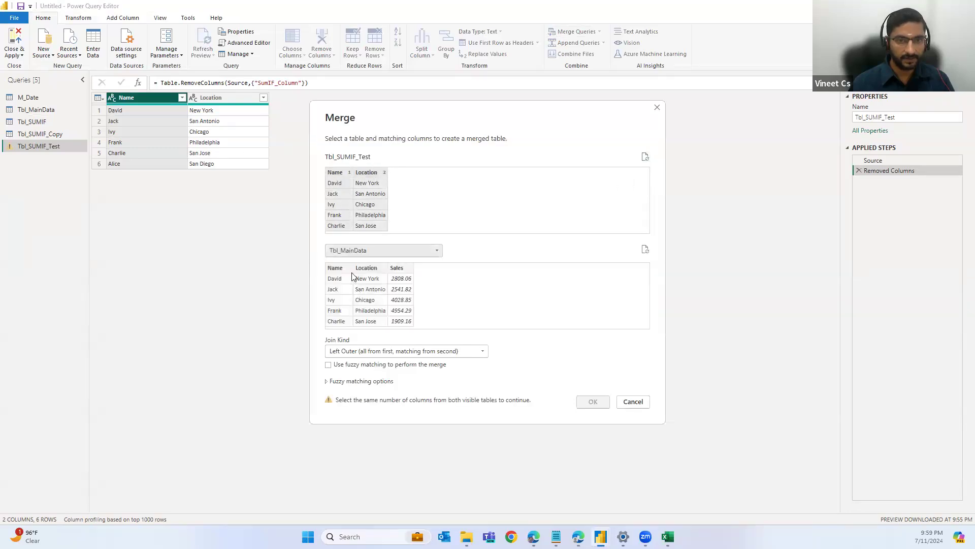
pyautogui.click(345, 269)
pyautogui.keyDown('ctrl'); pyautogui.click(368, 268); pyautogui.keyUp('ctrl')
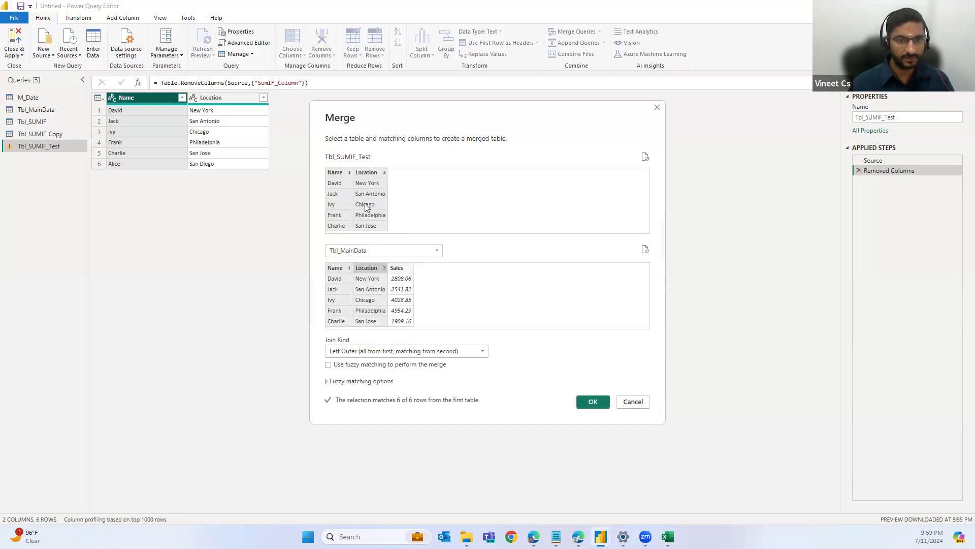
pyautogui.click(593, 406)
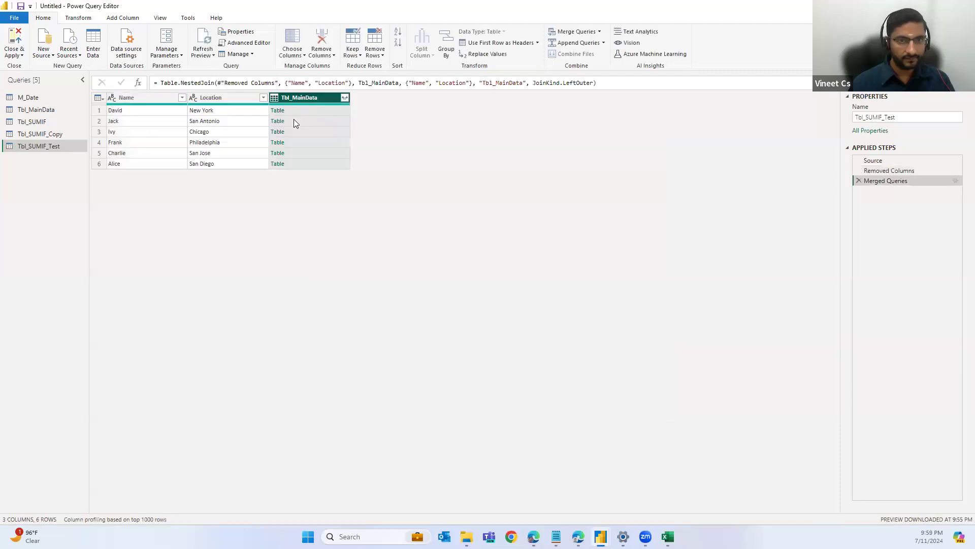
# Expand only the Sales column from the merged Tbl_MainData column, without the original column name as prefix.
pyautogui.click(344, 98)
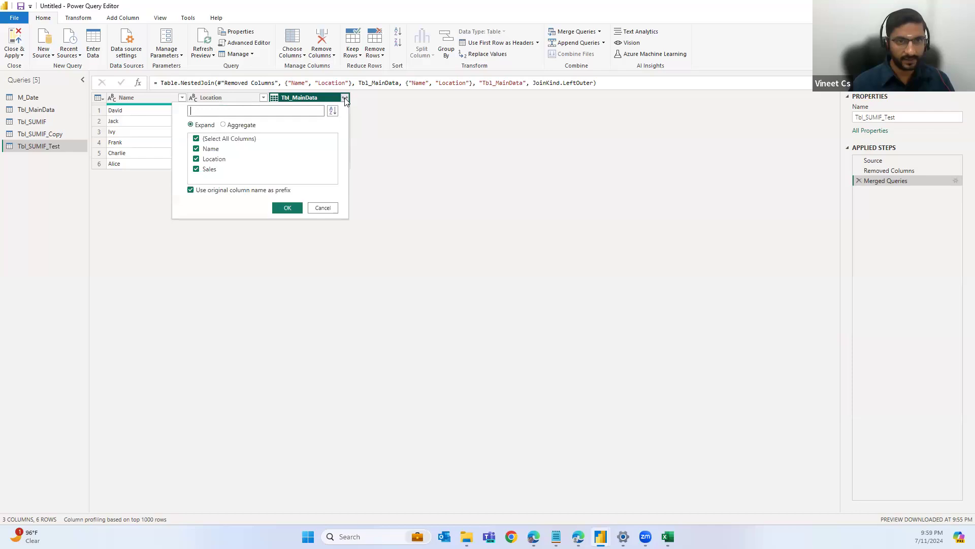
pyautogui.click(190, 190)
pyautogui.click(197, 138)
pyautogui.click(197, 170)
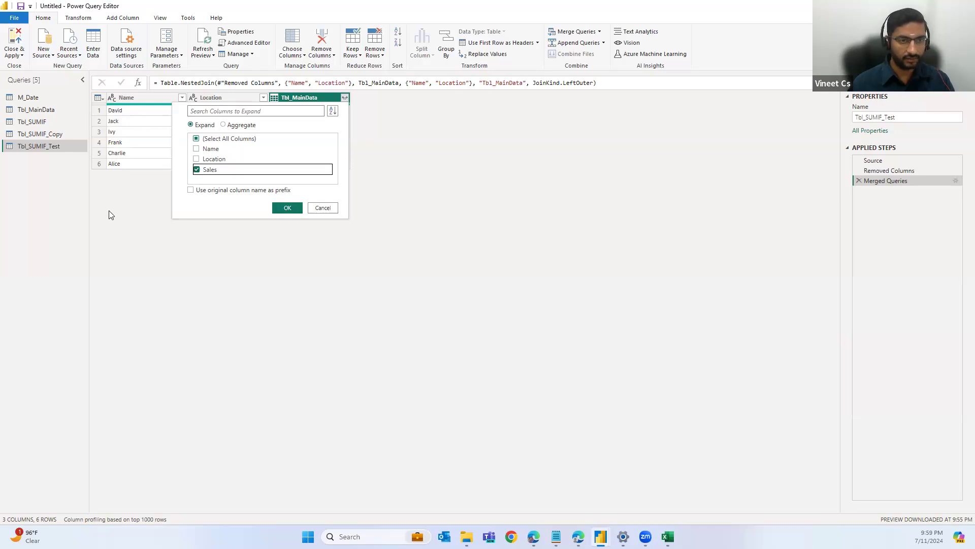
pyautogui.click(292, 210)
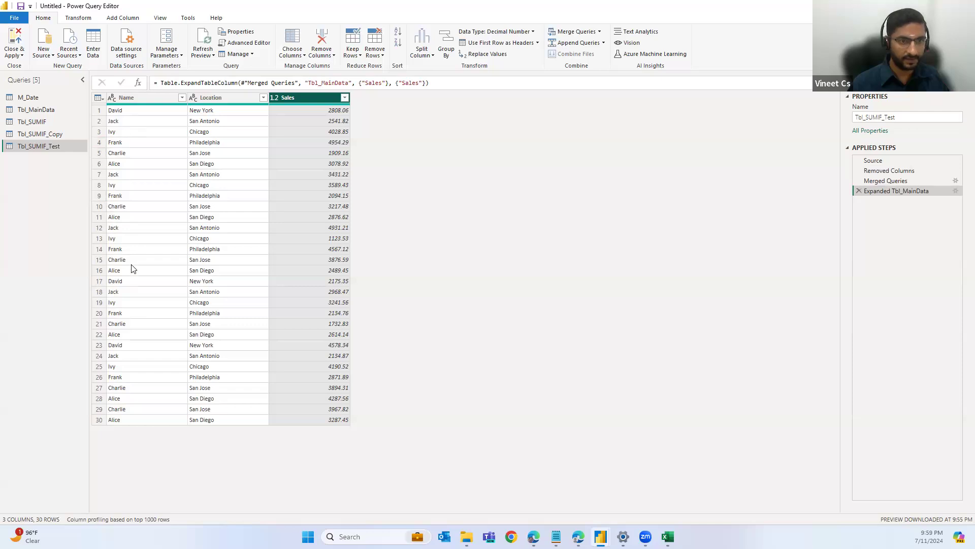
pyautogui.click(100, 111)
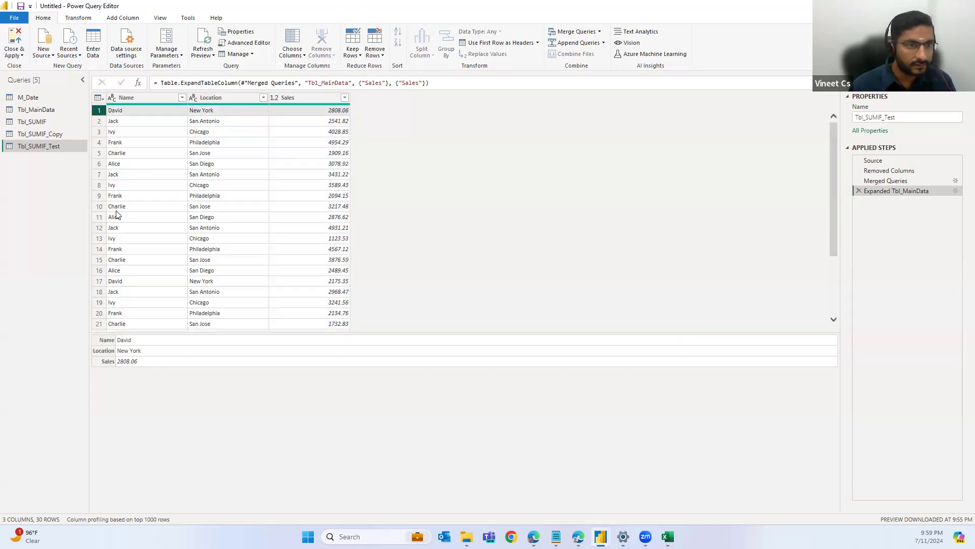
pyautogui.scroll(-1, 137, 267)
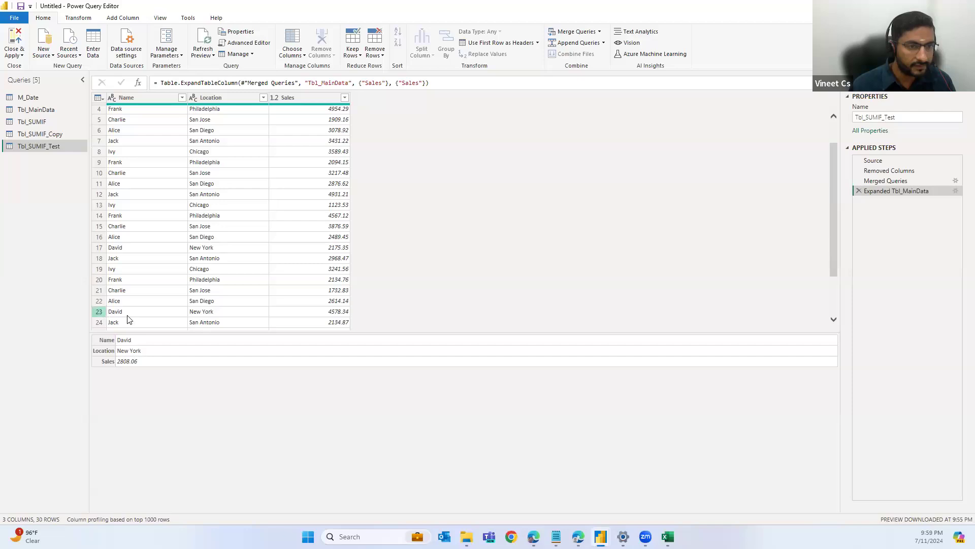
pyautogui.scroll(1, 315, 115)
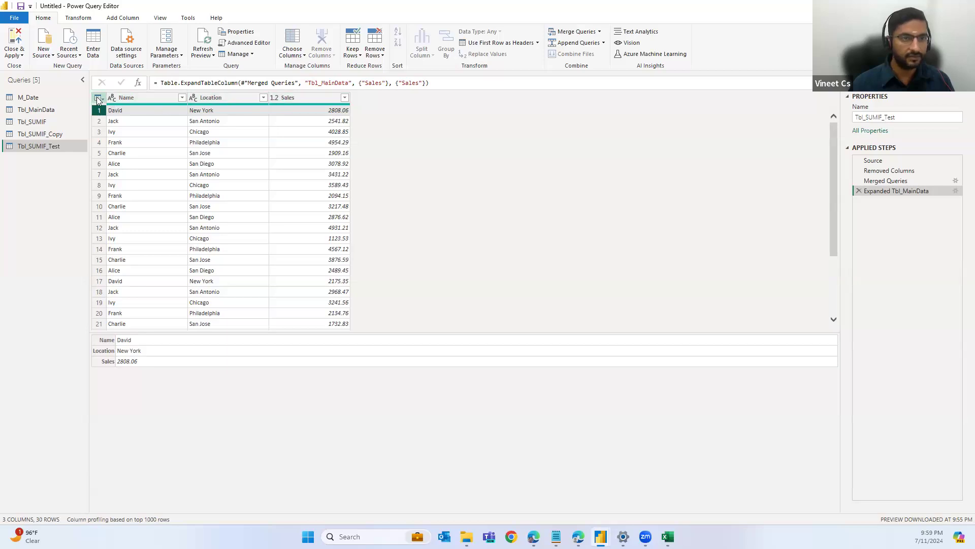
# Set up an advanced Group By on the expanded table with Name and Location as the grouping columns.
pyautogui.click(79, 19)
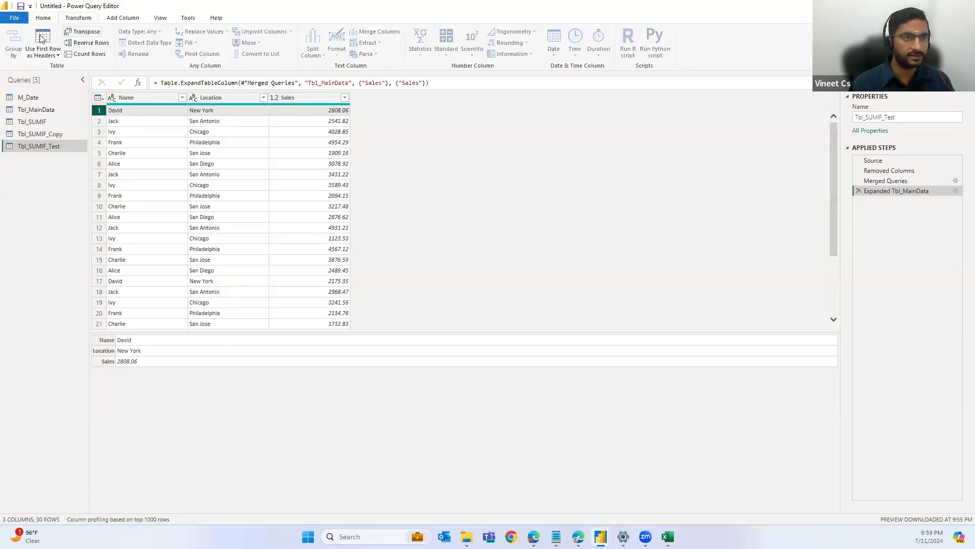
pyautogui.click(203, 142)
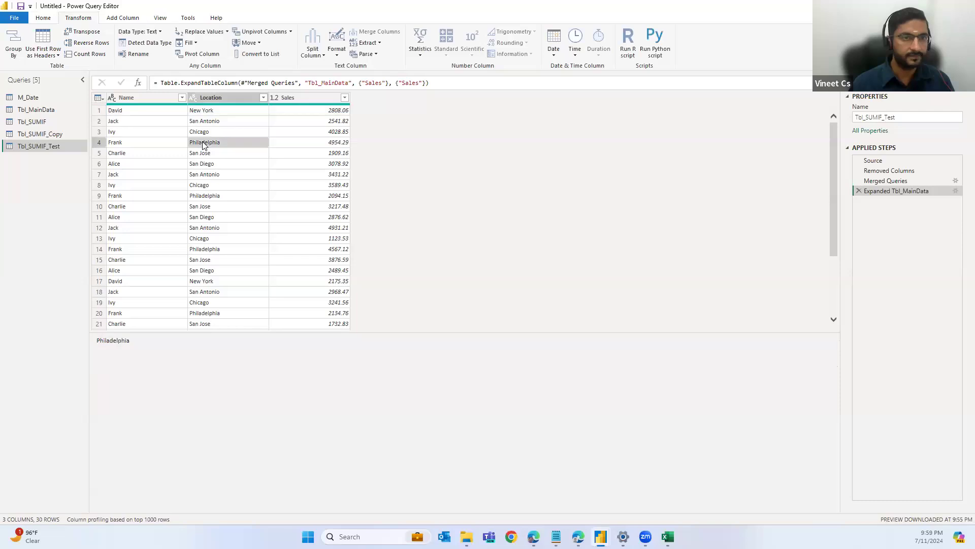
pyautogui.click(133, 97)
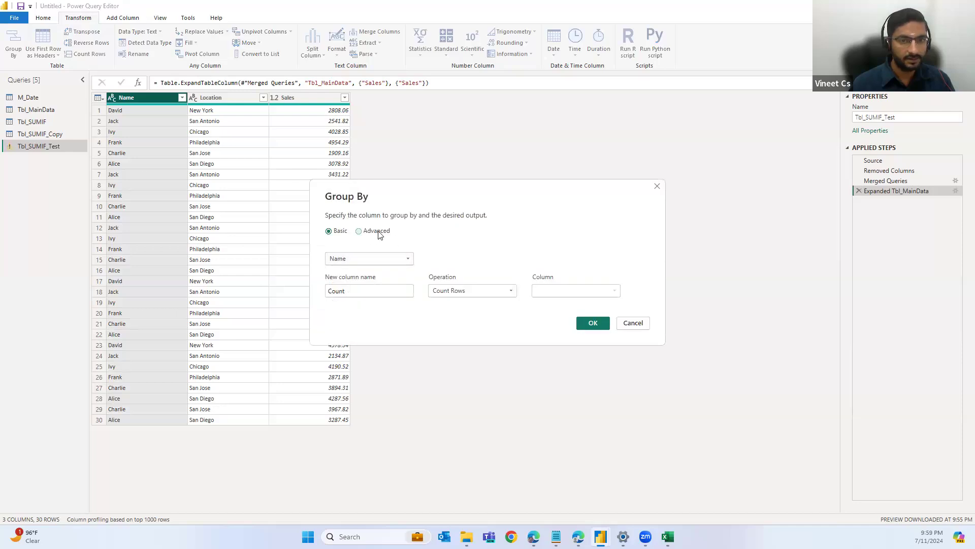
pyautogui.click(376, 231)
pyautogui.click(366, 278)
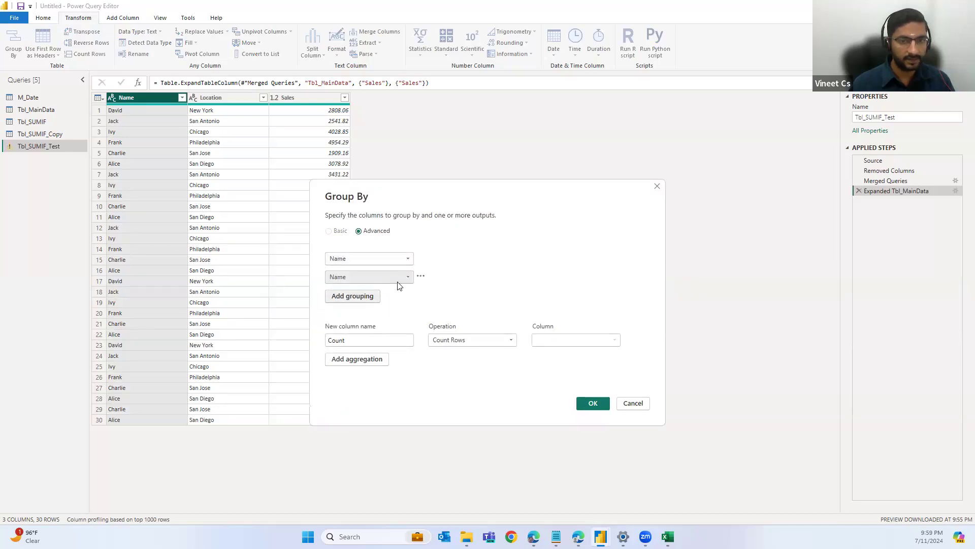
pyautogui.click(402, 283)
pyautogui.click(364, 298)
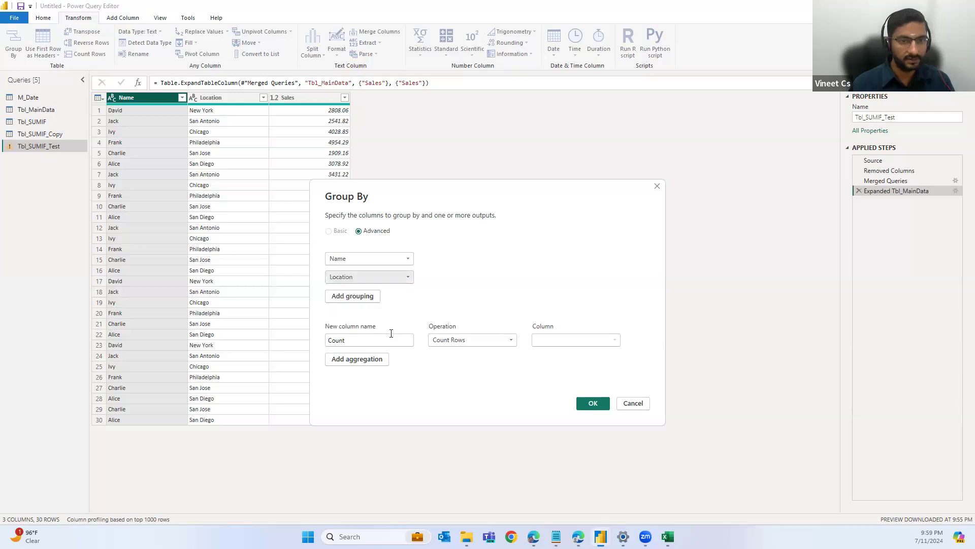
# Define the aggregation as a new column Total Sales using Sum on the Sales column, and apply the grouping.
pyautogui.doubleClick(364, 342)
pyautogui.write('Sum')
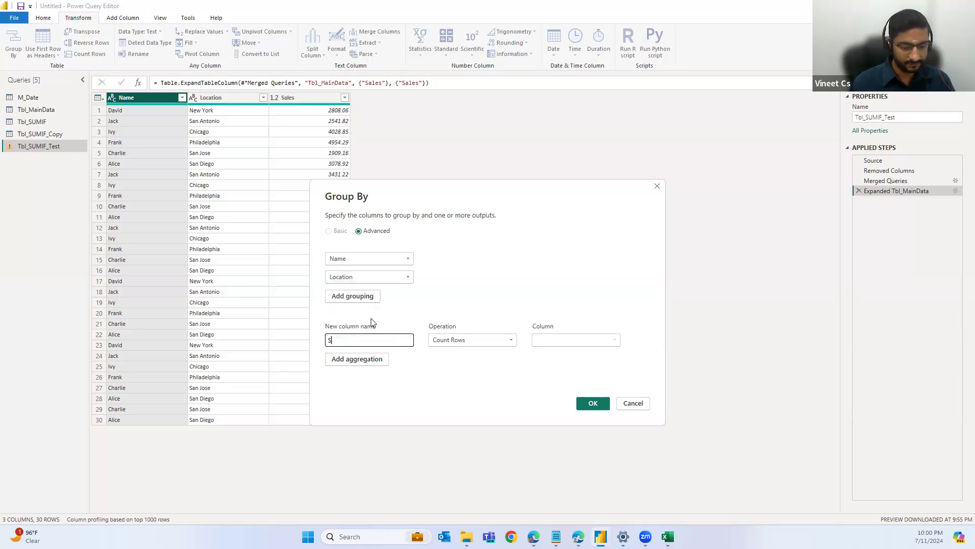
pyautogui.click(462, 346)
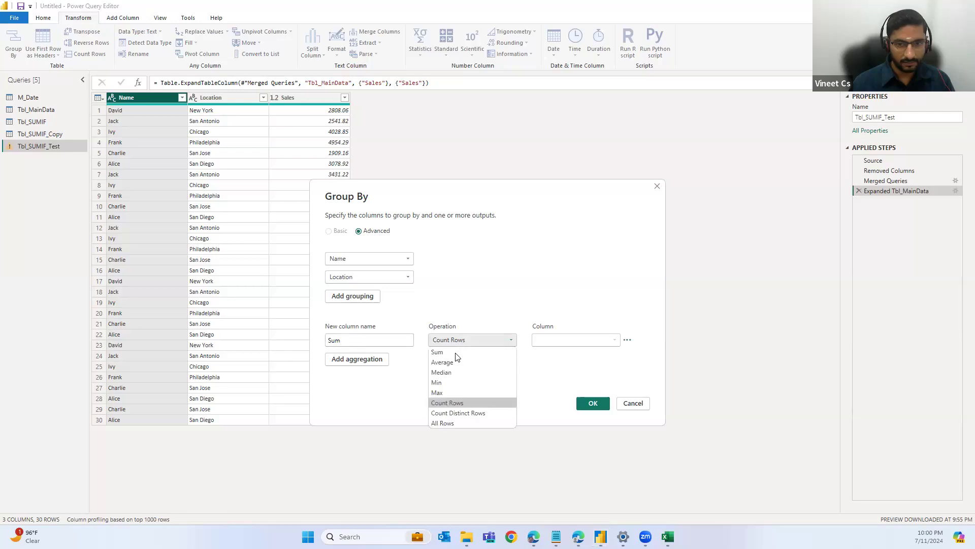
pyautogui.click(446, 353)
pyautogui.click(589, 347)
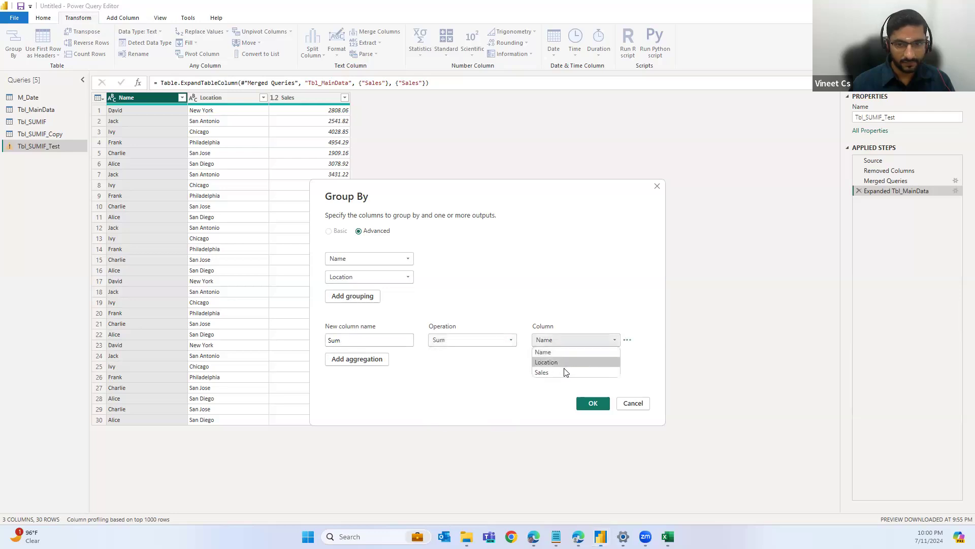
pyautogui.click(560, 371)
pyautogui.click(372, 336)
pyautogui.press('BackSpace')
pyautogui.press('BackSpace')
pyautogui.press('BackSpace')
pyautogui.write('Total Sales')
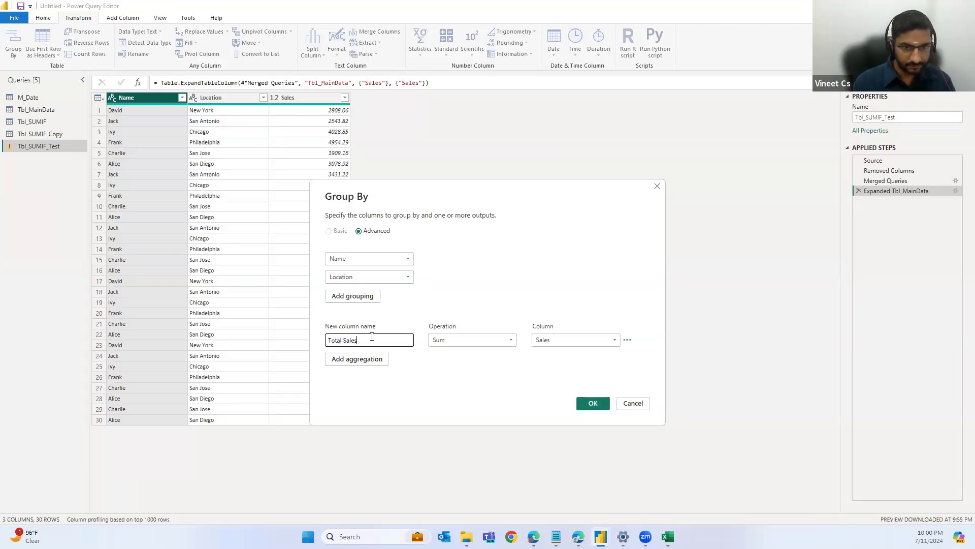
pyautogui.click(592, 402)
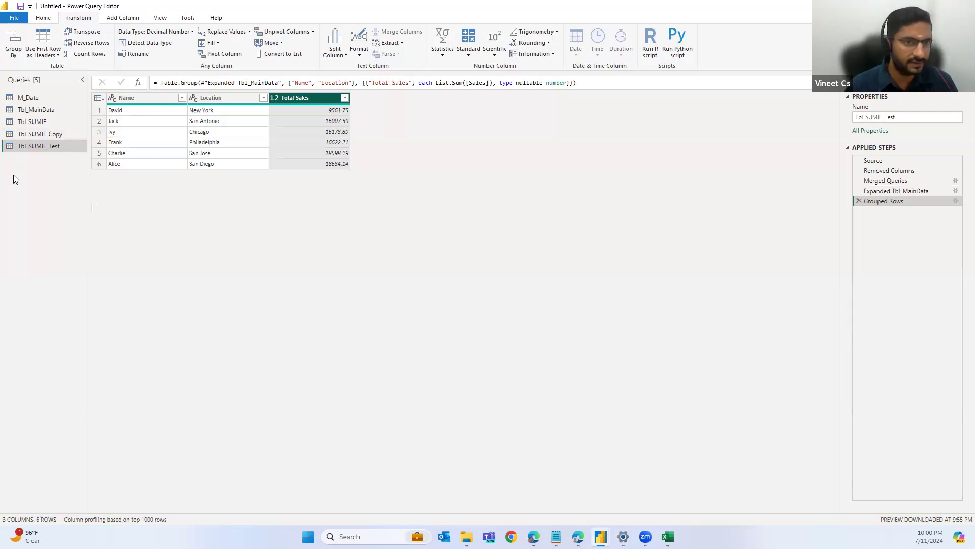
# Compare the Sum Of Sales custom column formula and SumIF_Column in Tbl_SUMIF_Copy with the grouped result in Tbl_SUMIF_Test.
pyautogui.moveTo(40, 135); pyautogui.dragTo(40, 136)
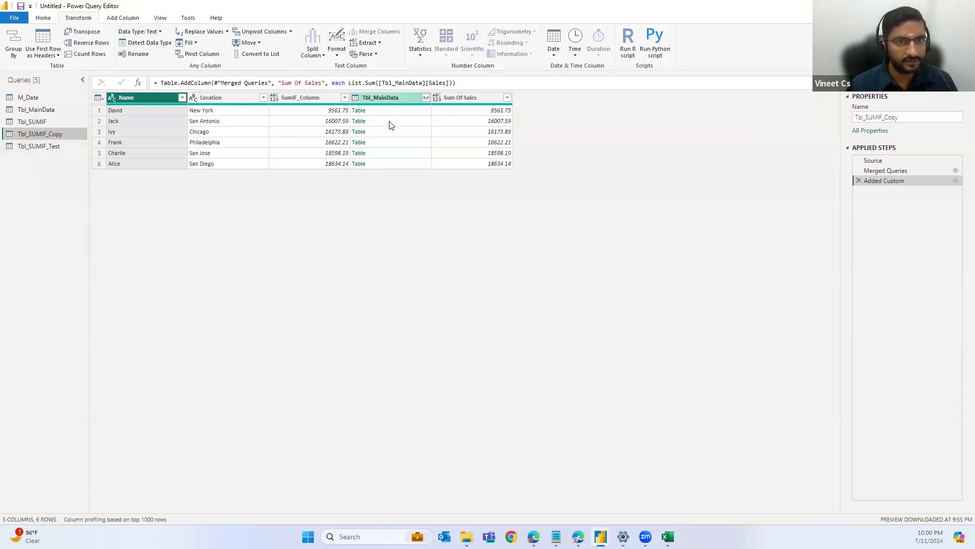
pyautogui.click(955, 181)
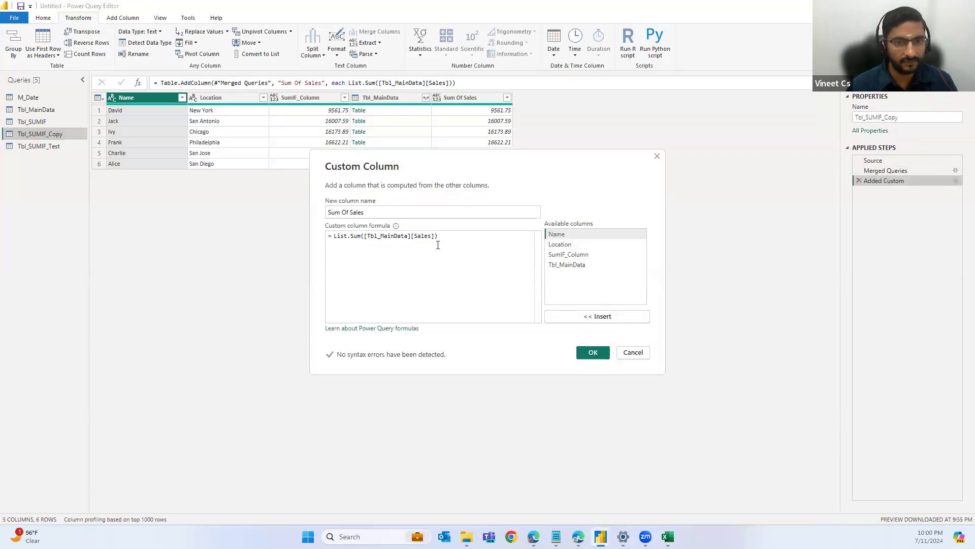
pyautogui.click(633, 353)
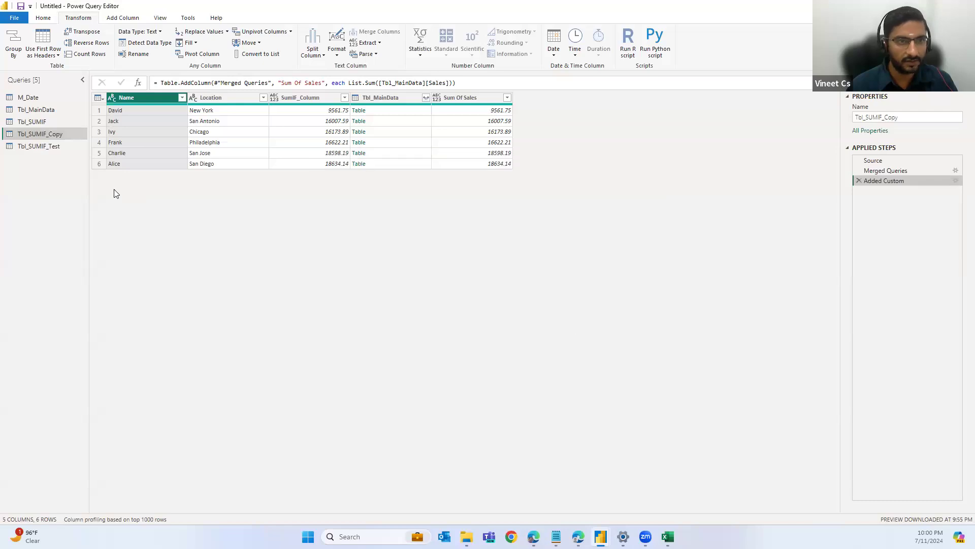
pyautogui.click(306, 96)
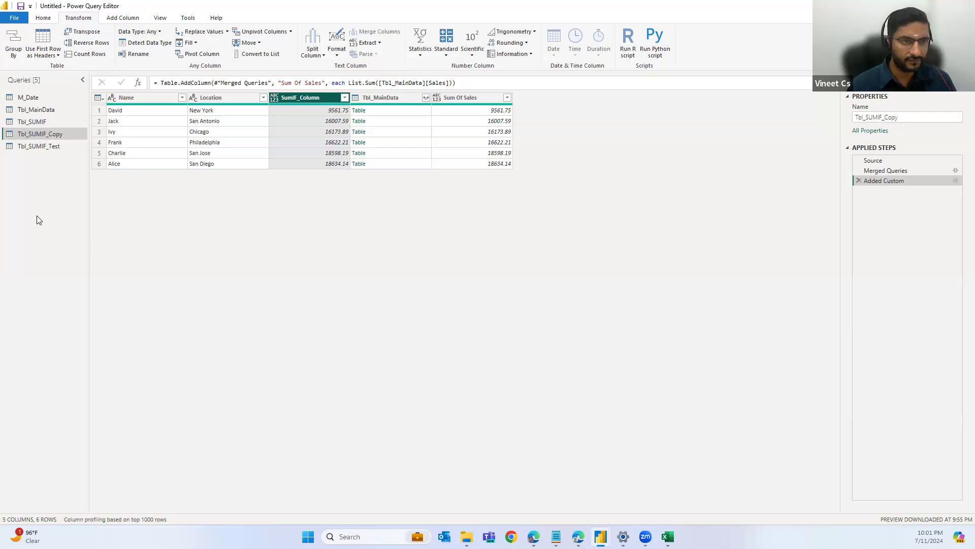
pyautogui.click(39, 146)
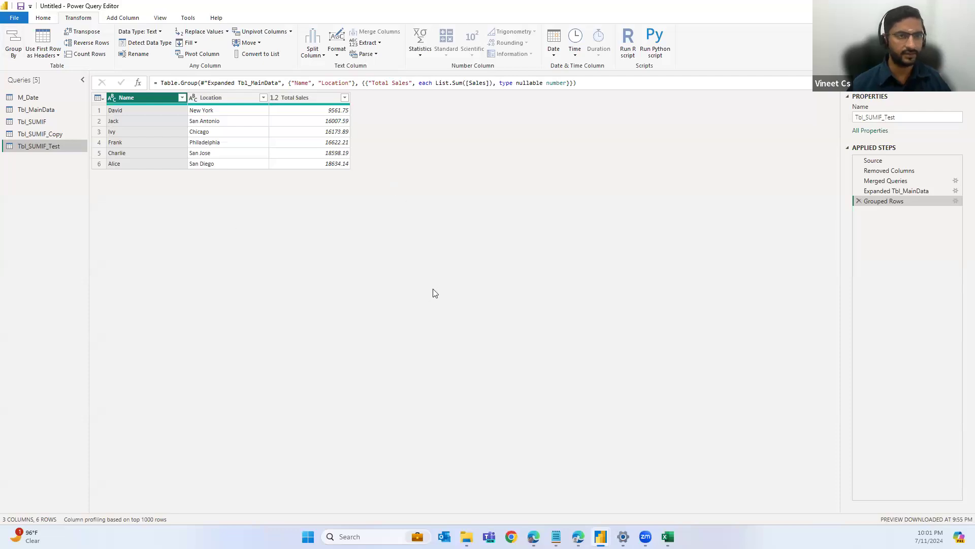
pyautogui.click(44, 18)
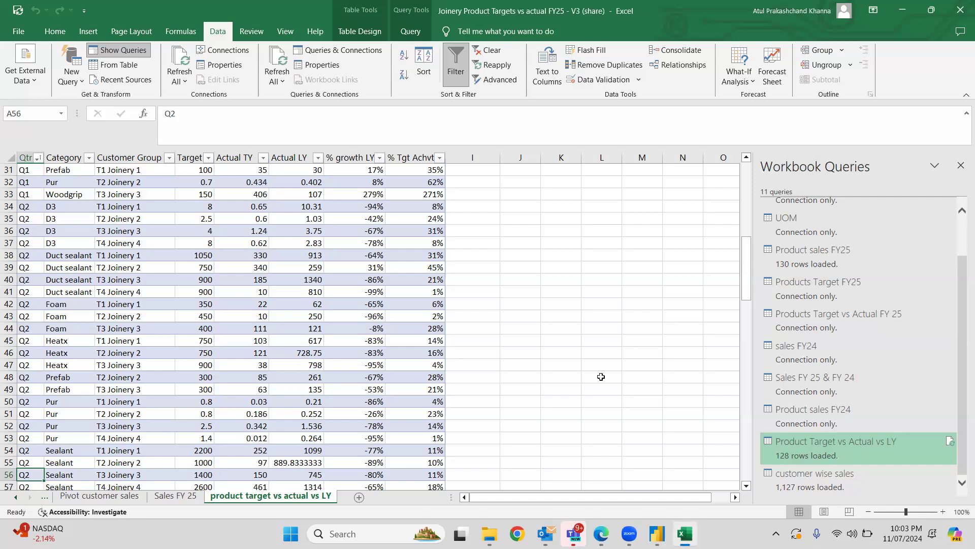
# In the Joinery Product Targets Excel workbook, view the Sales FY 25 sheet and open the UOM query in the Power Query Editor.
pyautogui.click(192, 498)
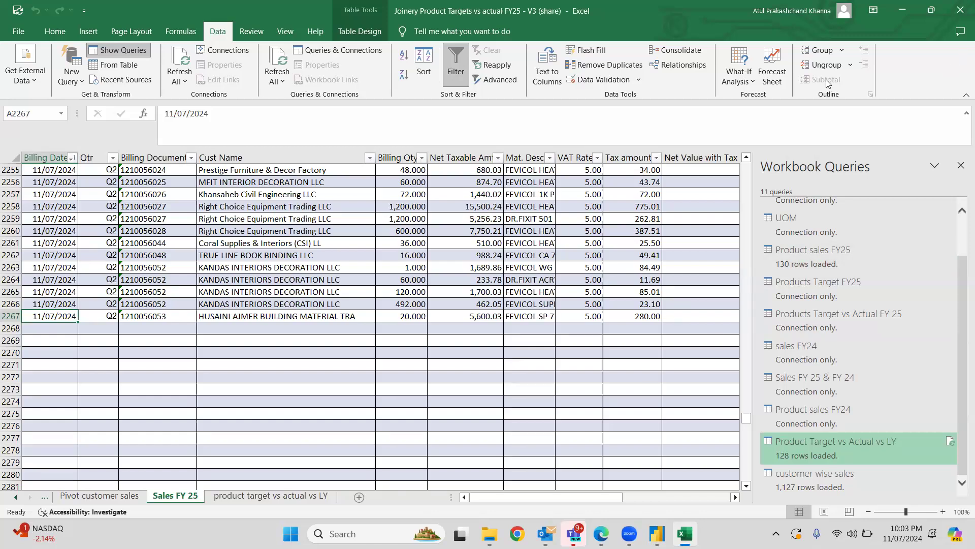
pyautogui.scroll(2, 848, 231)
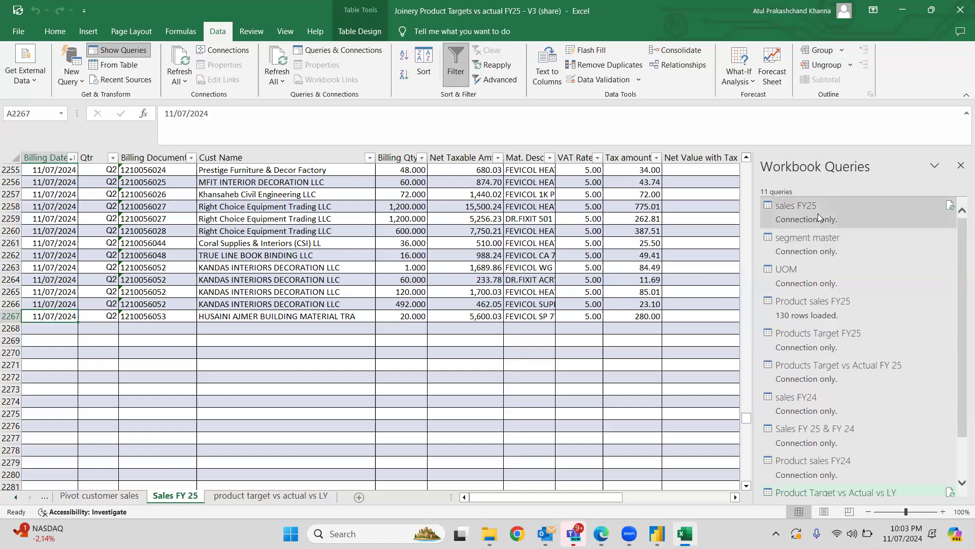
pyautogui.moveTo(818, 213)
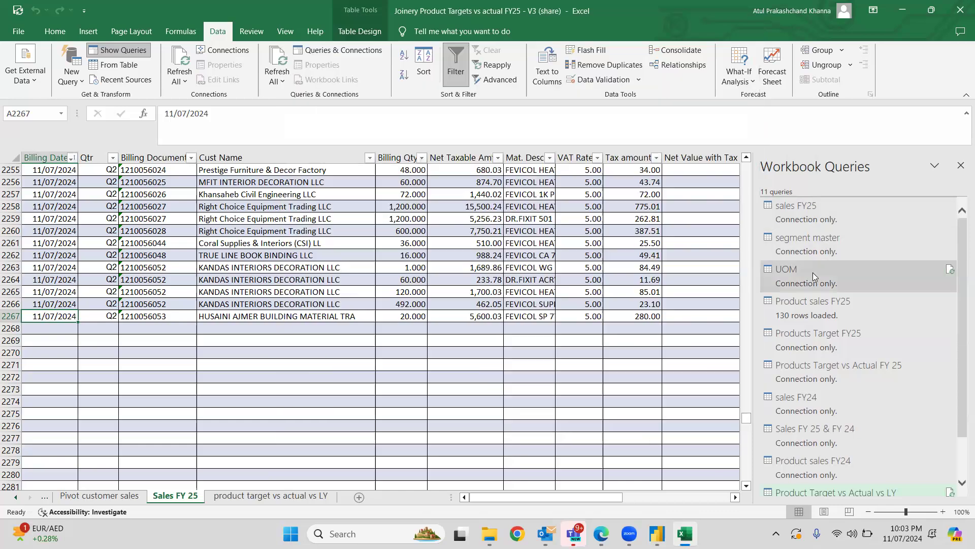
pyautogui.doubleClick(812, 272)
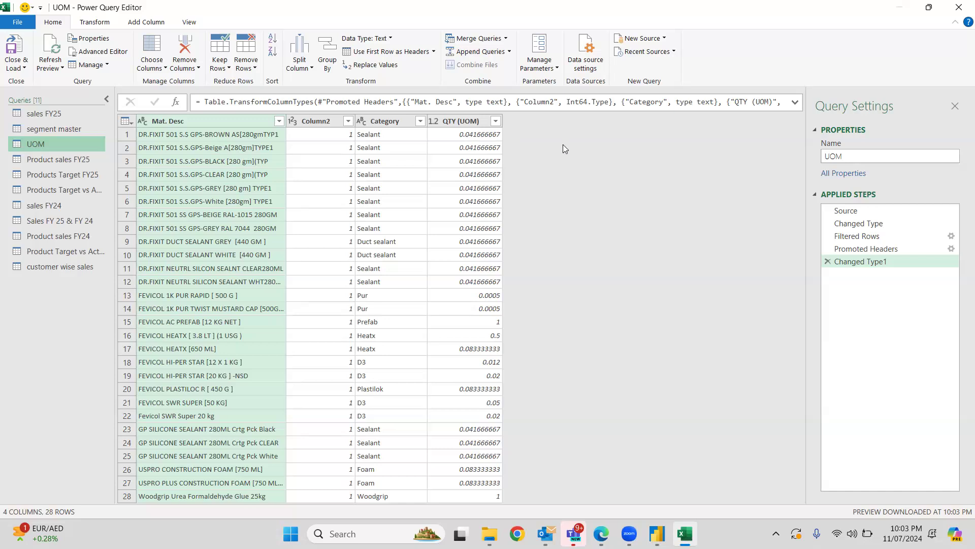
# Examine the Source merge and the Expanded UOM1 step of the Product sales FY25 query.
pyautogui.click(57, 159)
pyautogui.click(57, 159)
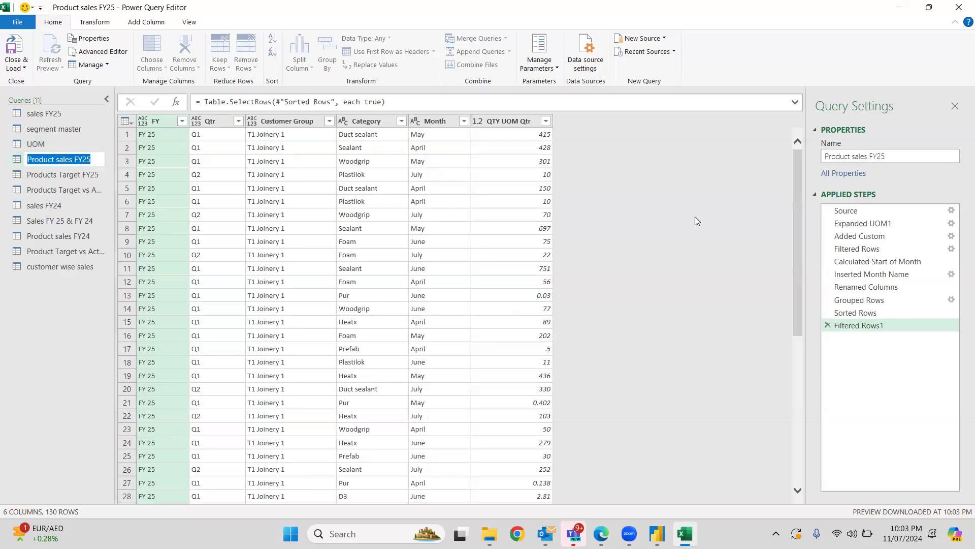
pyautogui.click(844, 216)
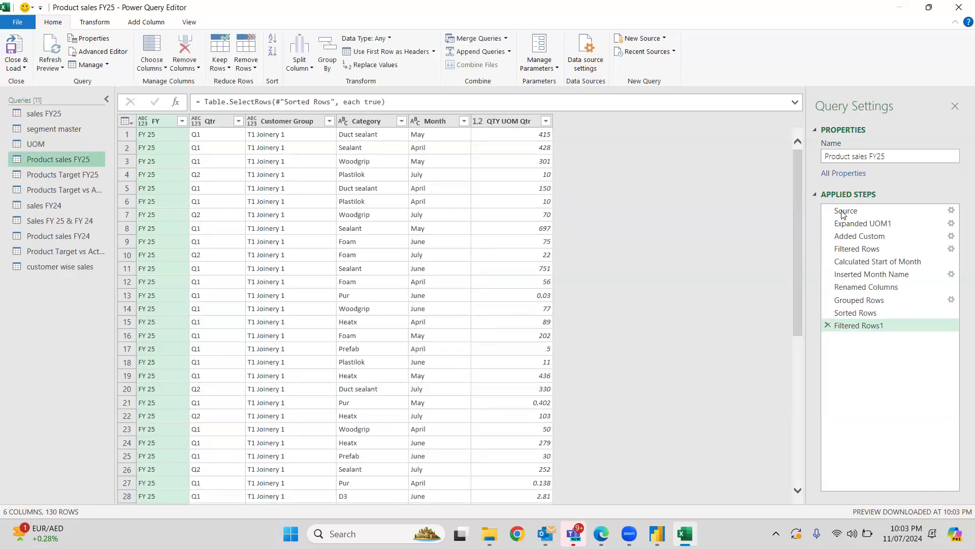
pyautogui.click(843, 216)
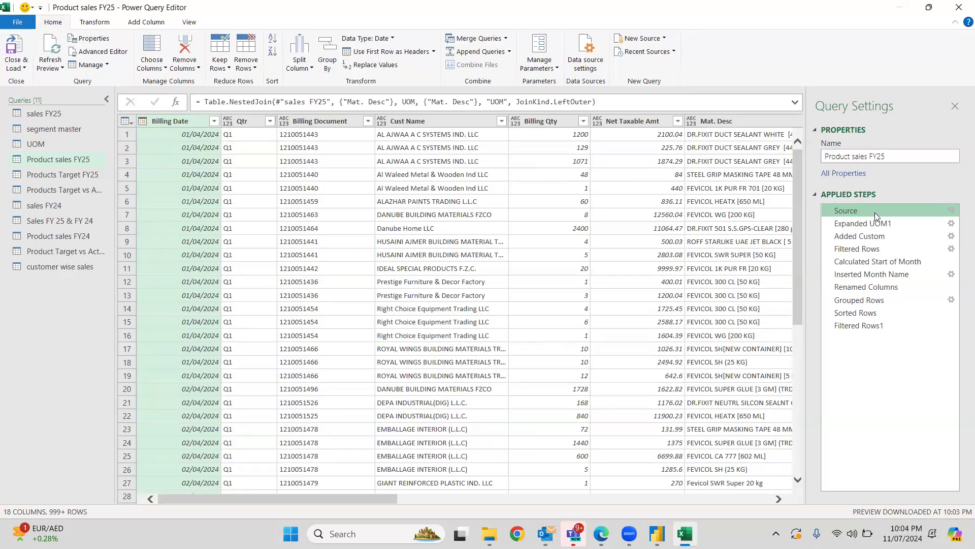
pyautogui.click(866, 223)
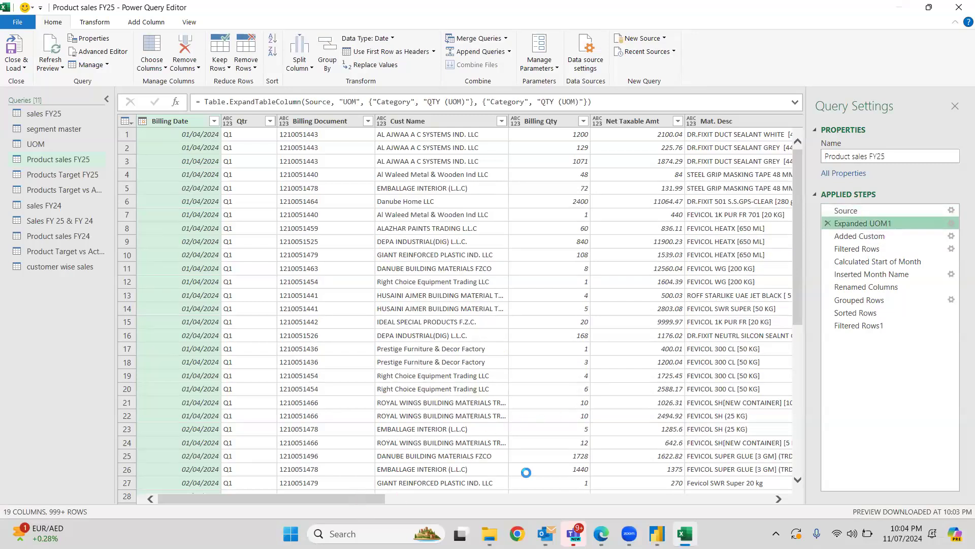
# Review the expanded Category and QTY (UOM) columns, and the Grouped Rows settings through to the last applied step of Product sales FY25.
pyautogui.hscroll(10, 526, 473)
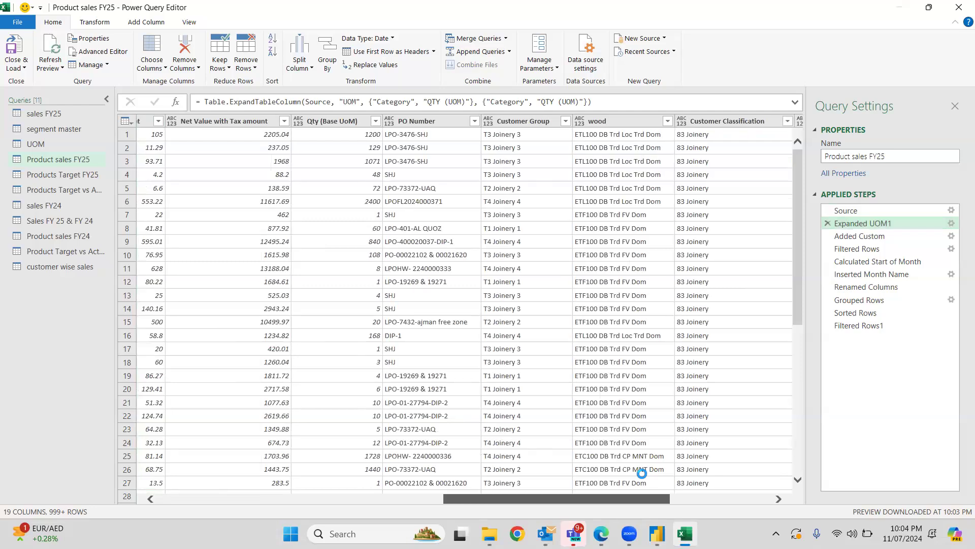
pyautogui.hscroll(10, 641, 473)
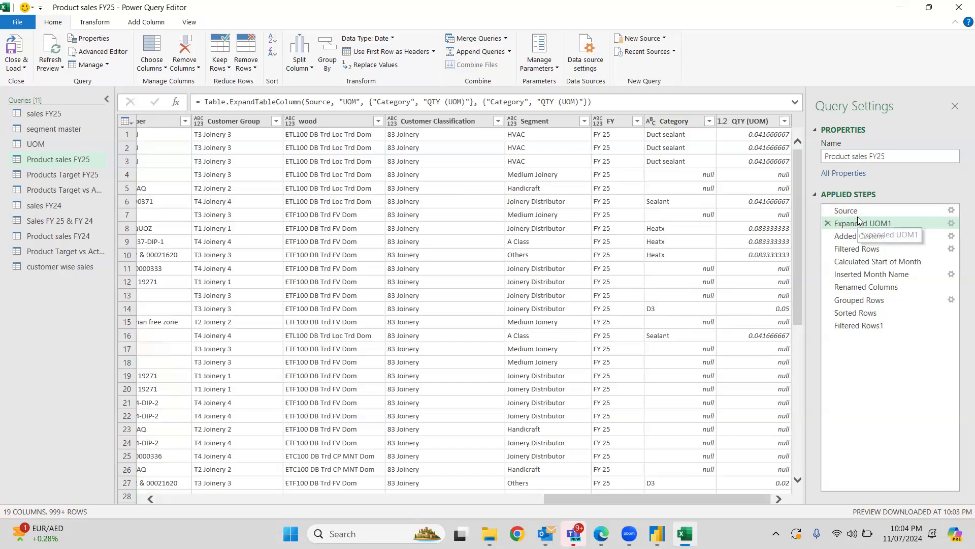
pyautogui.click(863, 304)
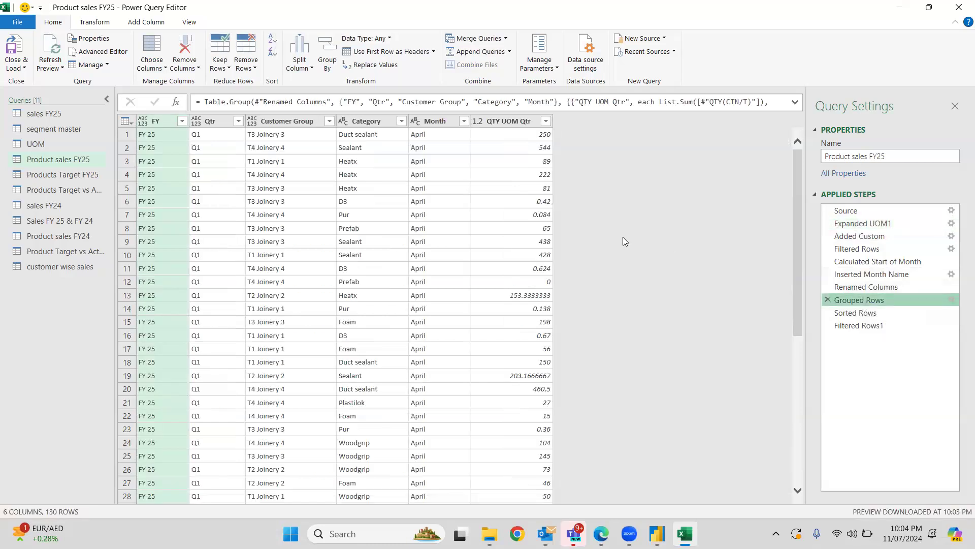
pyautogui.doubleClick(841, 300)
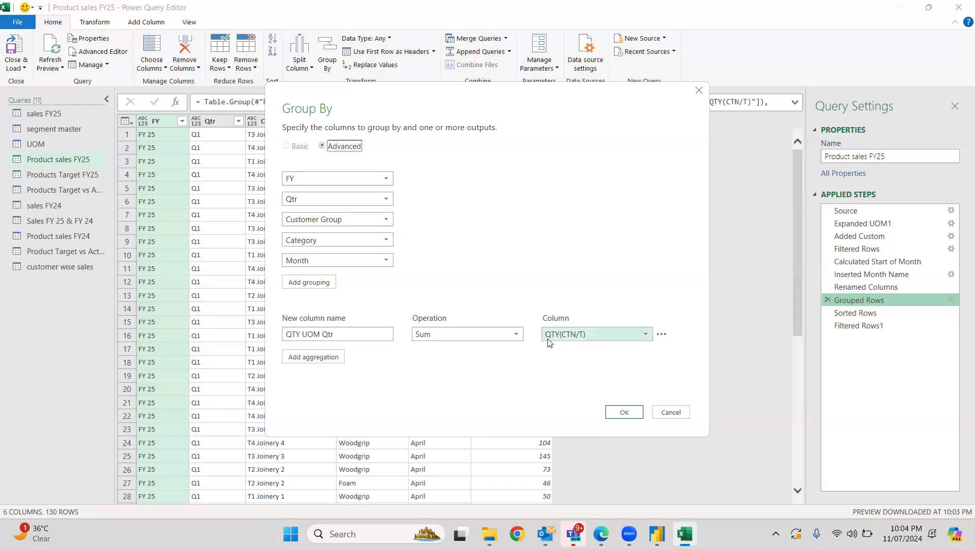
pyautogui.click(624, 413)
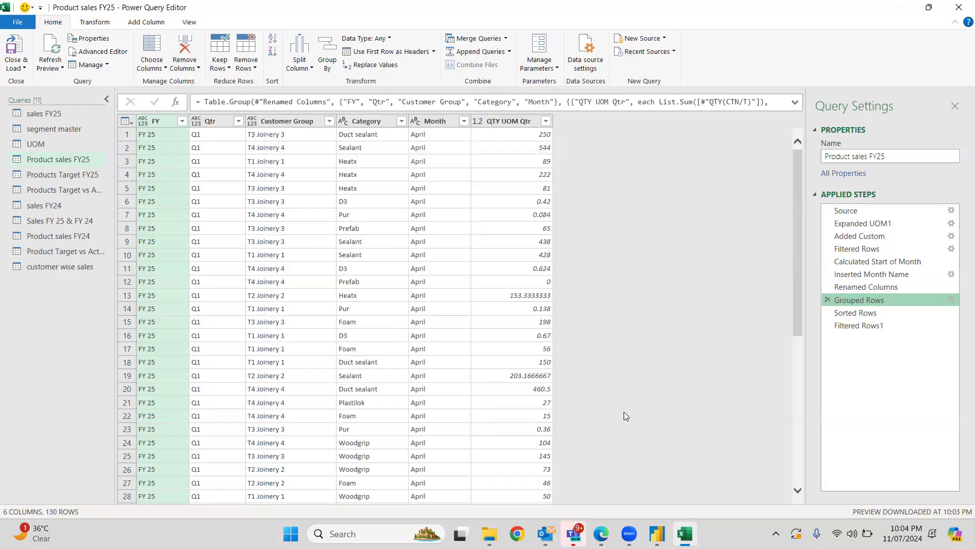
pyautogui.click(856, 325)
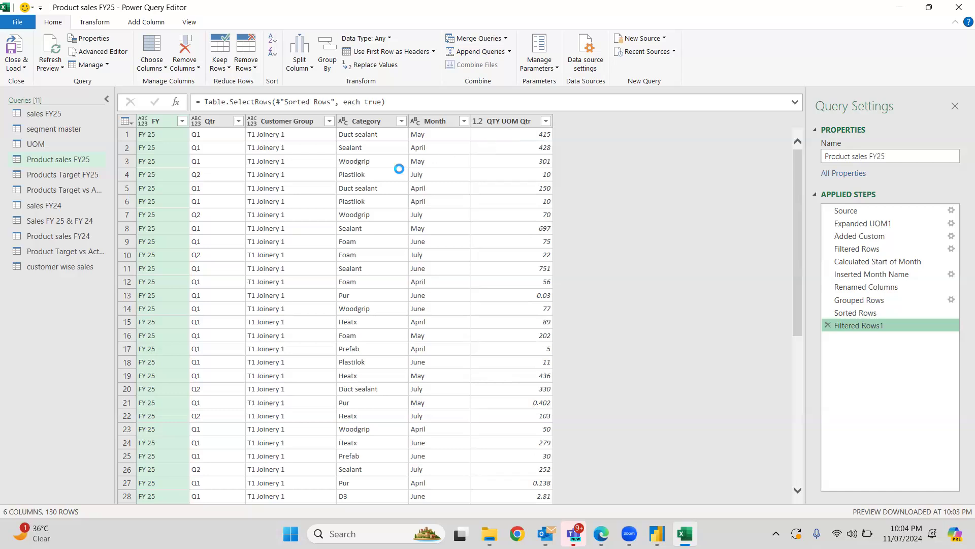
# Review the Source merge settings of the Product sales FY25 query, checking the tables, matching columns and join kind.
pyautogui.click(81, 176)
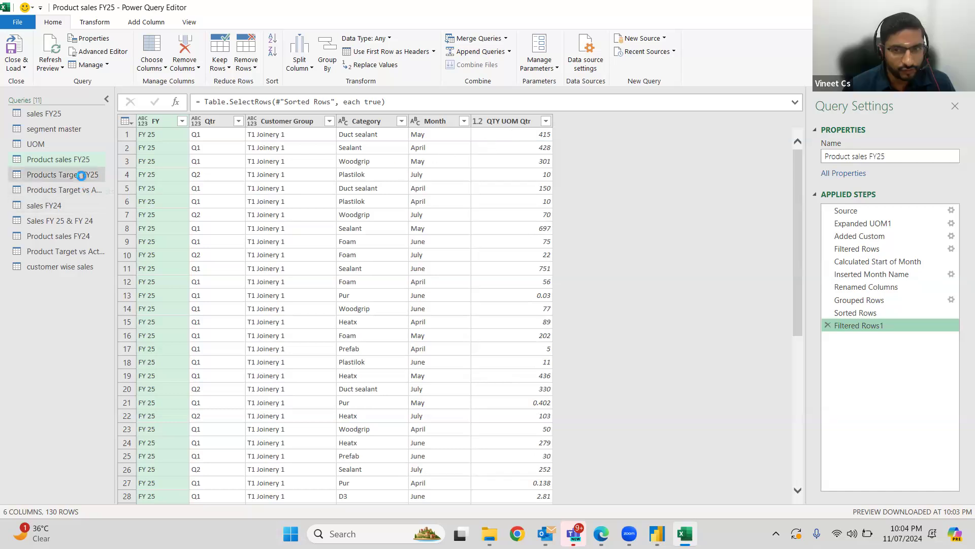
pyautogui.click(78, 161)
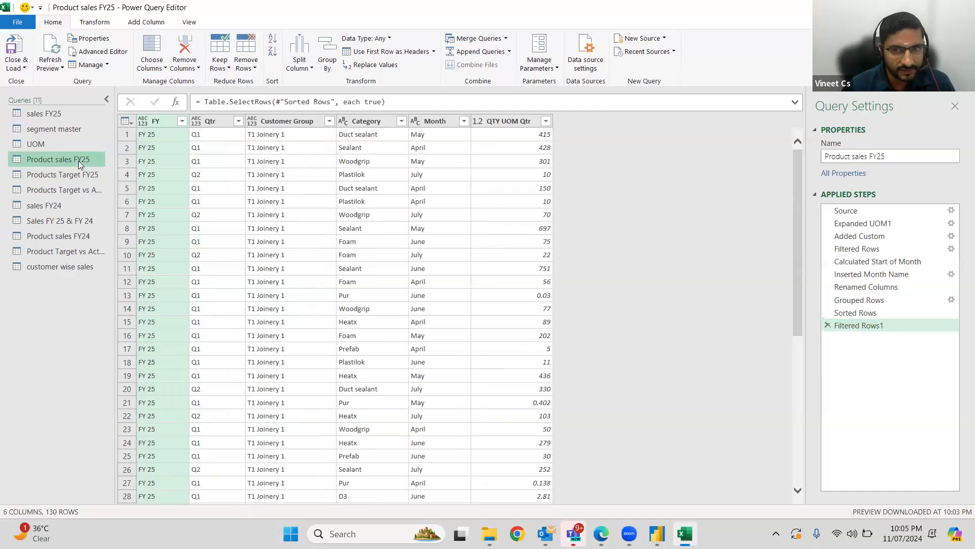
pyautogui.click(851, 208)
pyautogui.doubleClick(845, 210)
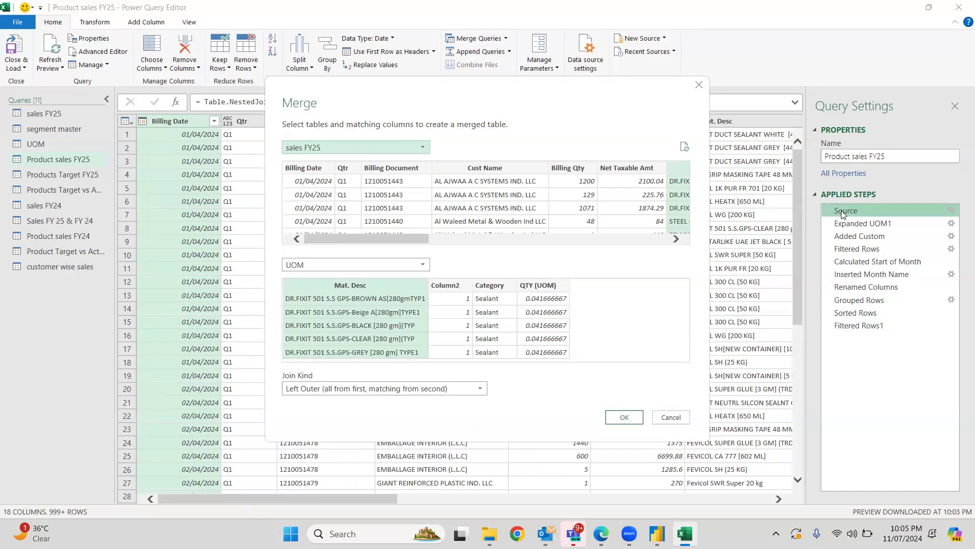
pyautogui.click(628, 416)
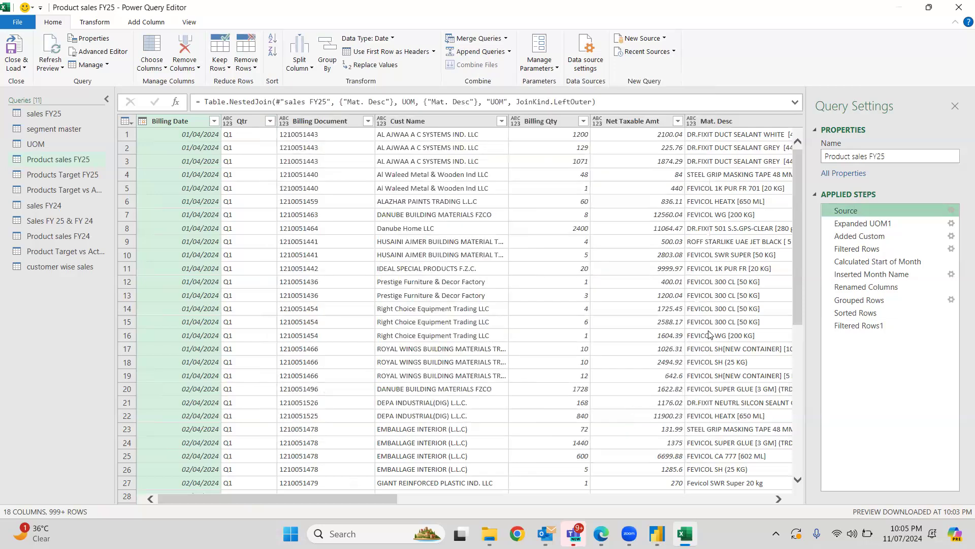
pyautogui.doubleClick(848, 212)
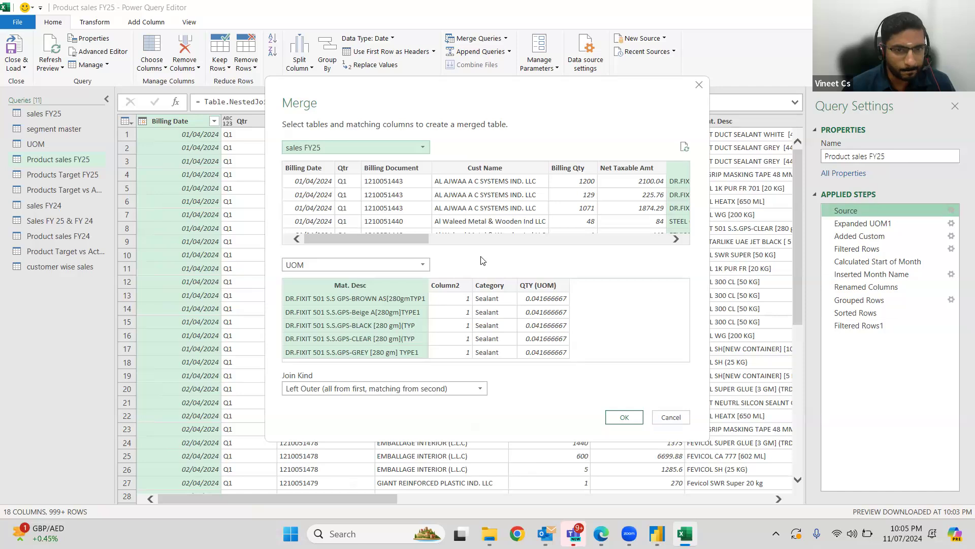
pyautogui.click(621, 416)
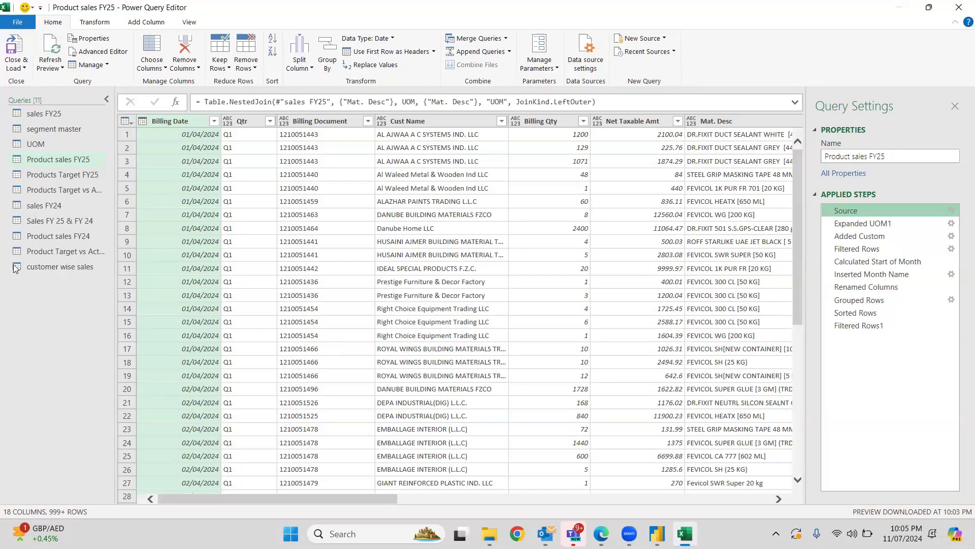
# Compare the output of the UOM, Product sales FY25 and Products Target FY25 queries.
pyautogui.click(36, 143)
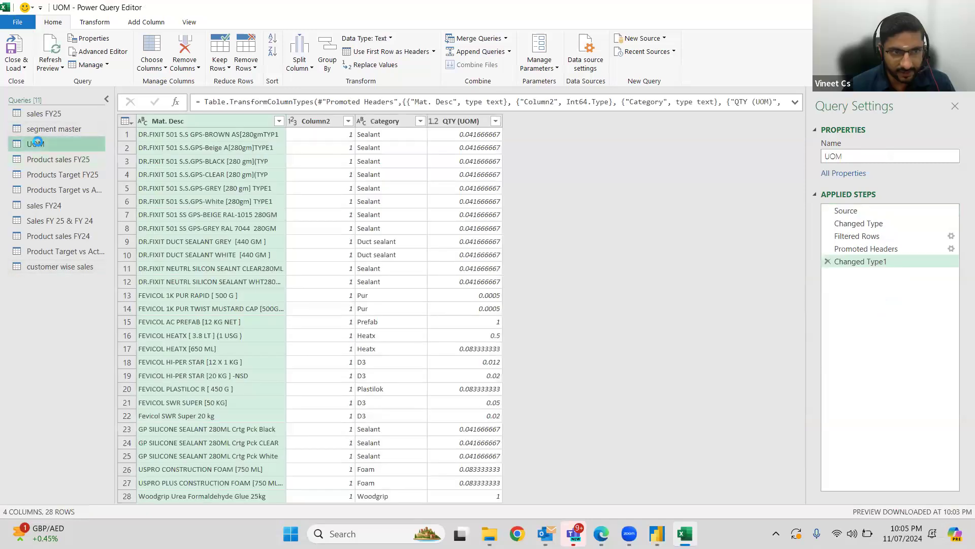
pyautogui.click(42, 159)
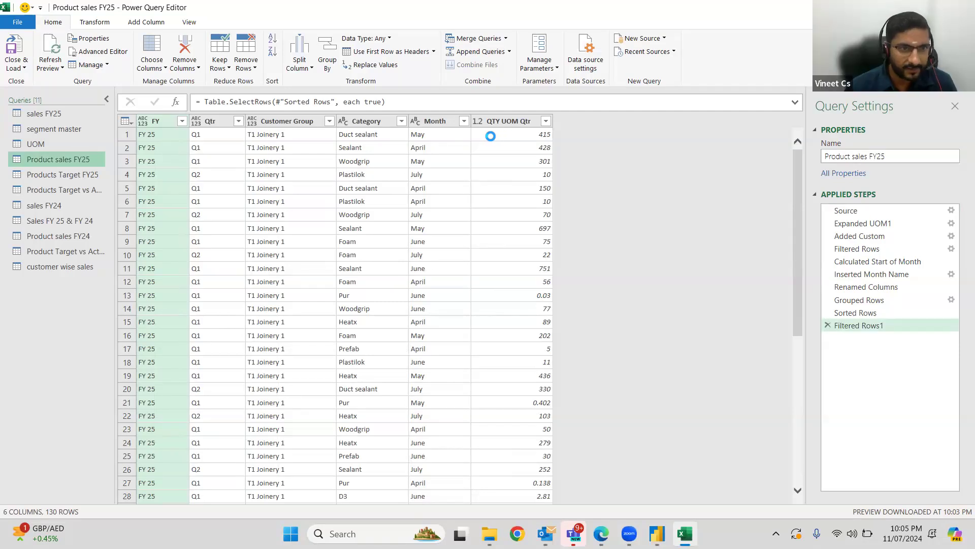
pyautogui.click(77, 175)
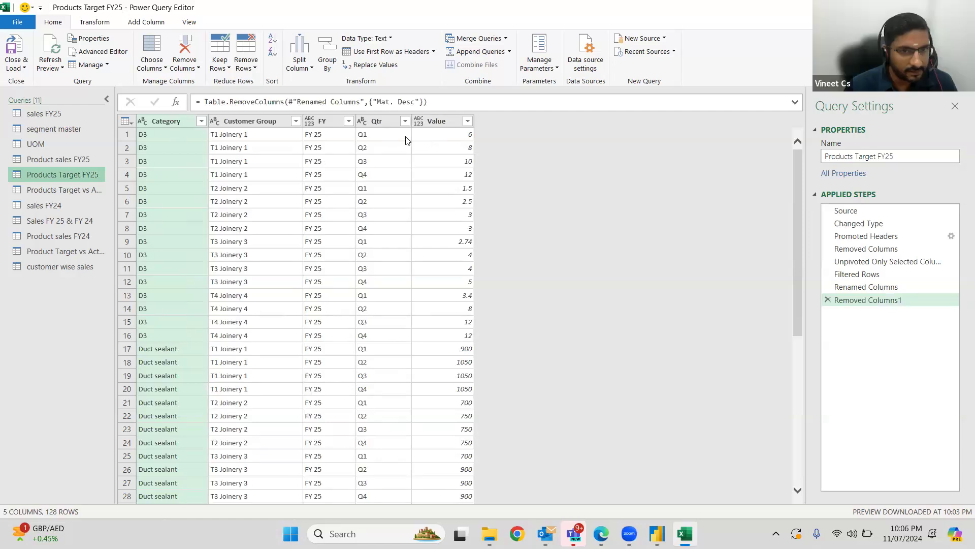
# Examine the Products Target vs Actual FY 25 query and the Group By settings of its Grouped Rows step.
pyautogui.click(78, 191)
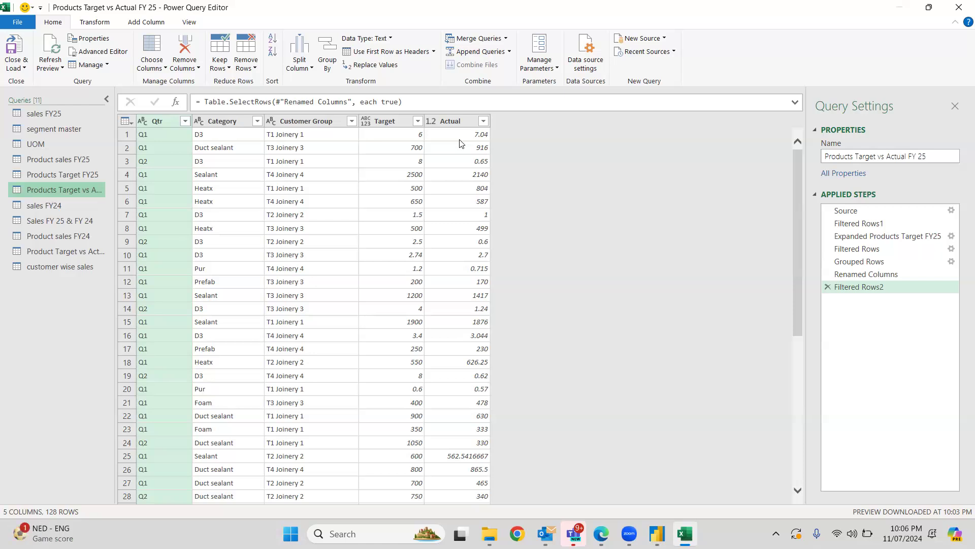
pyautogui.click(779, 181)
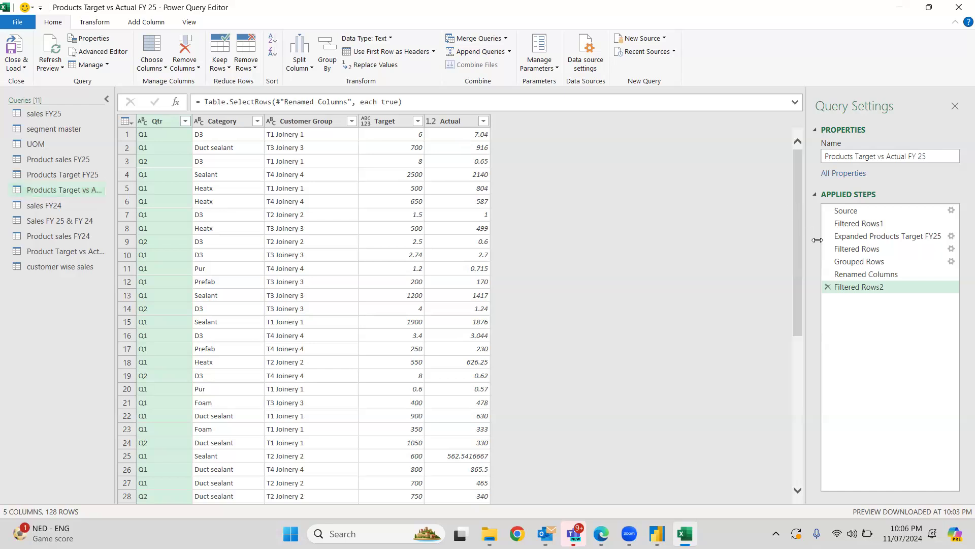
pyautogui.click(863, 261)
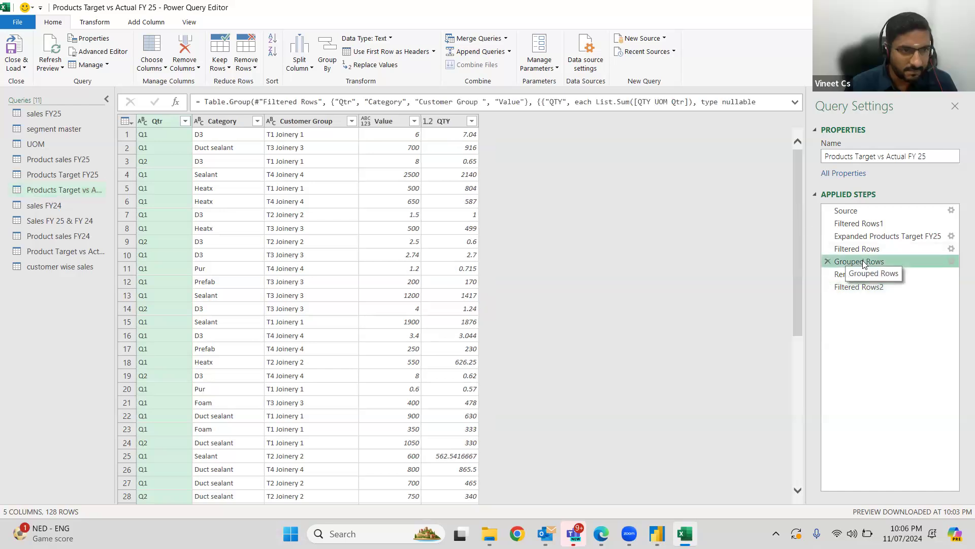
pyautogui.doubleClick(863, 262)
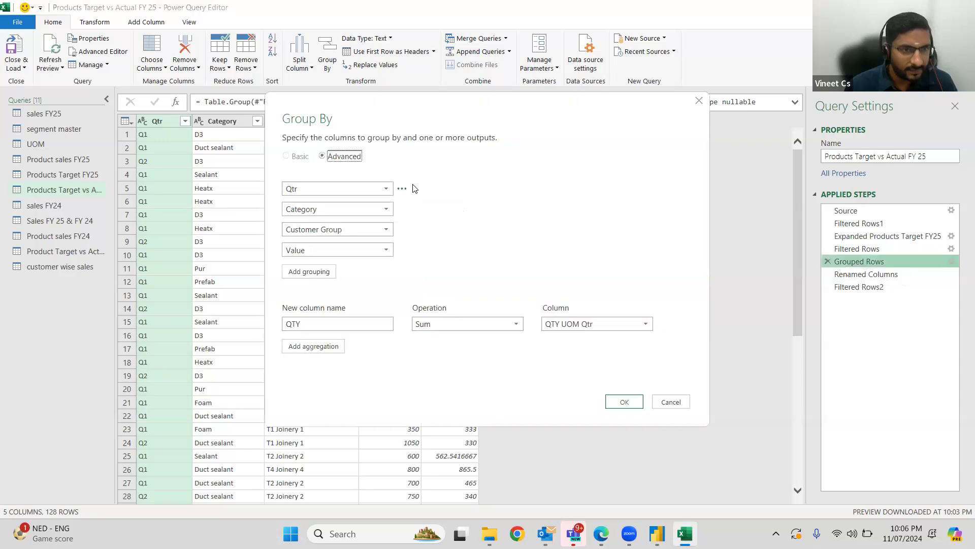
pyautogui.click(639, 401)
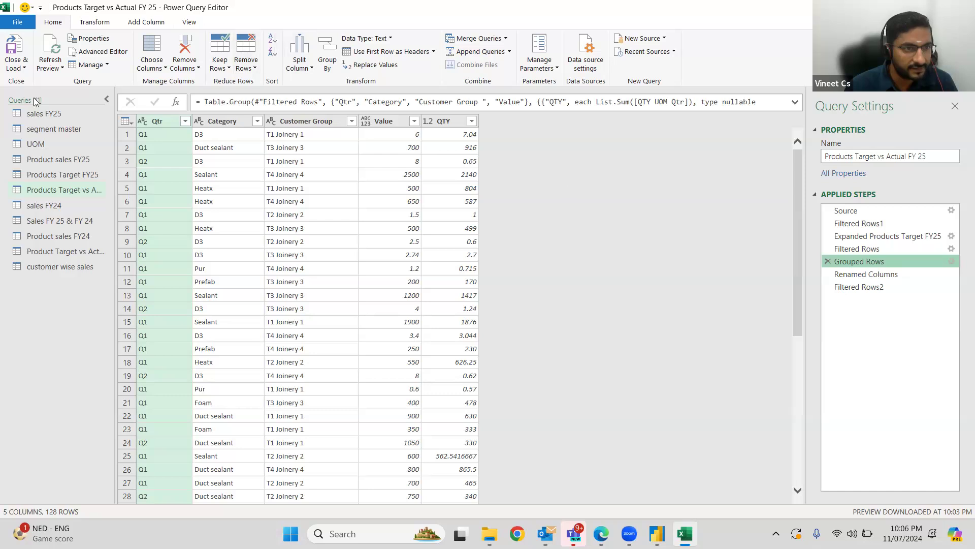
# View the sales FY25 query and inspect the append settings in the Source step of Sales FY 25 & FY 24.
pyautogui.click(53, 114)
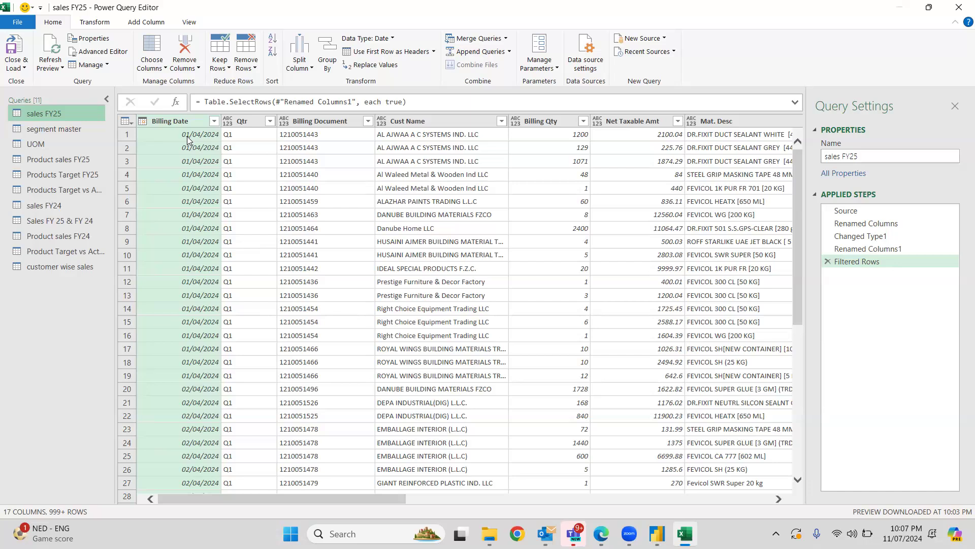
pyautogui.click(321, 496)
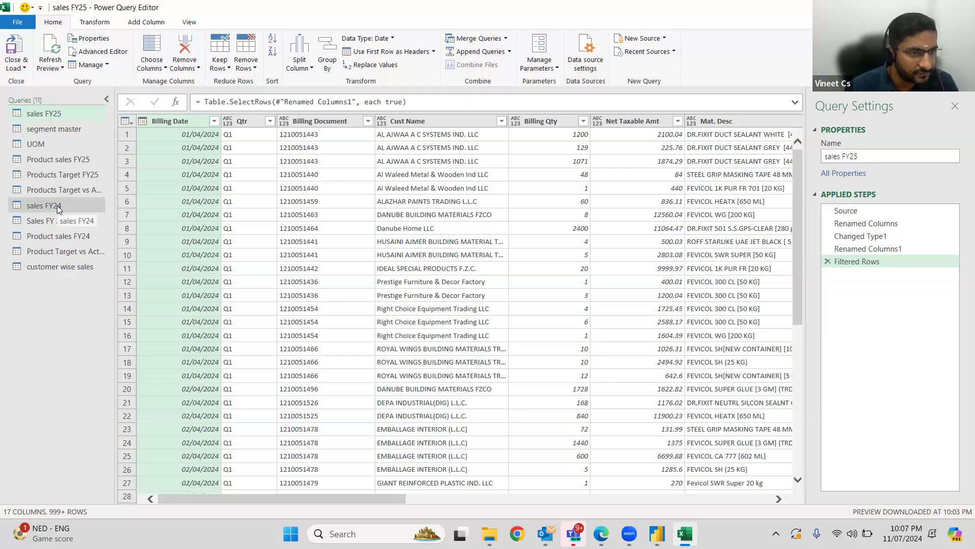
pyautogui.click(52, 225)
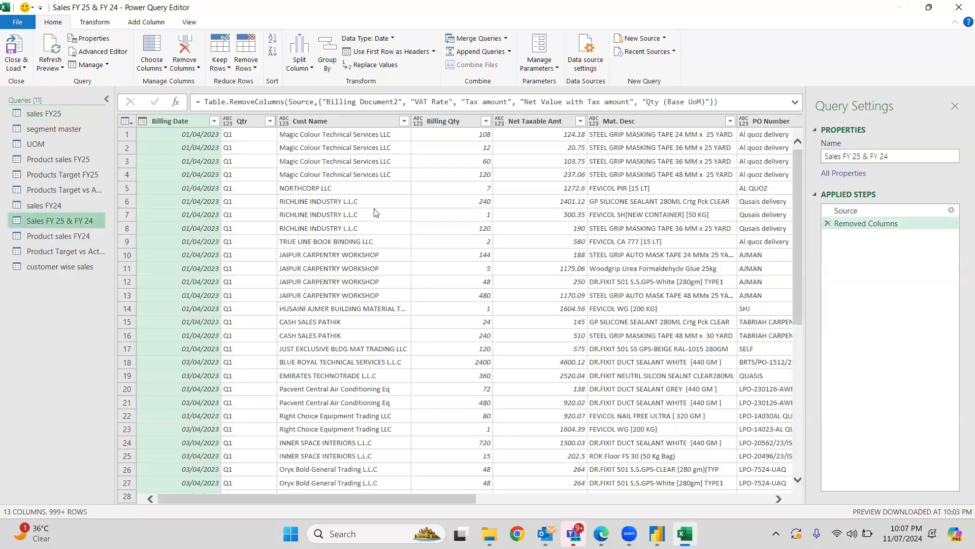
pyautogui.doubleClick(846, 210)
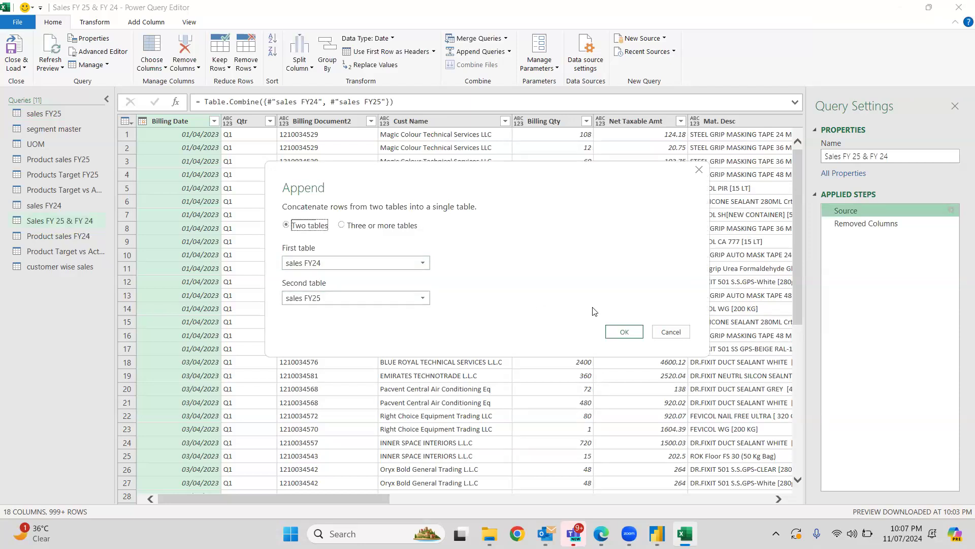
pyautogui.click(627, 332)
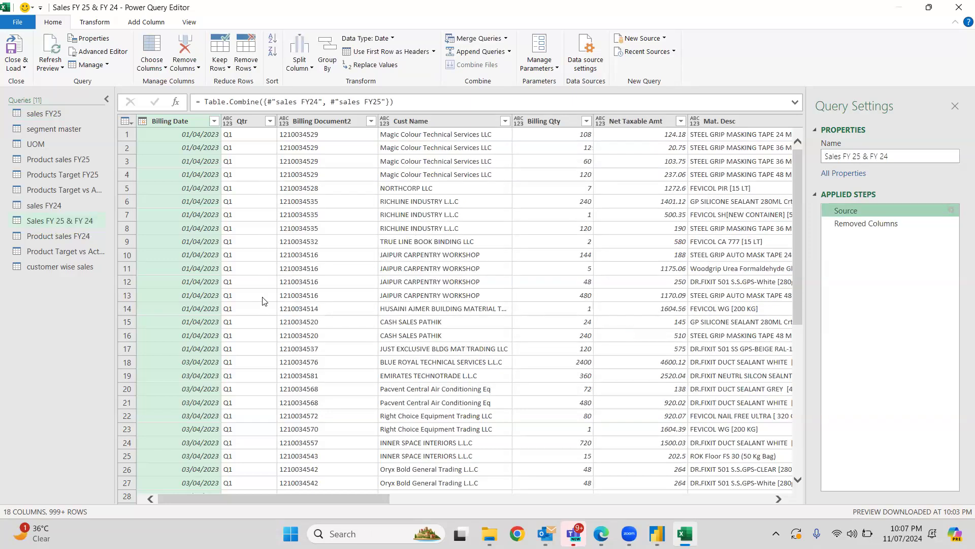
# View the Products Target vs Actual FY 25 query and check the Source step of Products Target FY25.
pyautogui.click(67, 191)
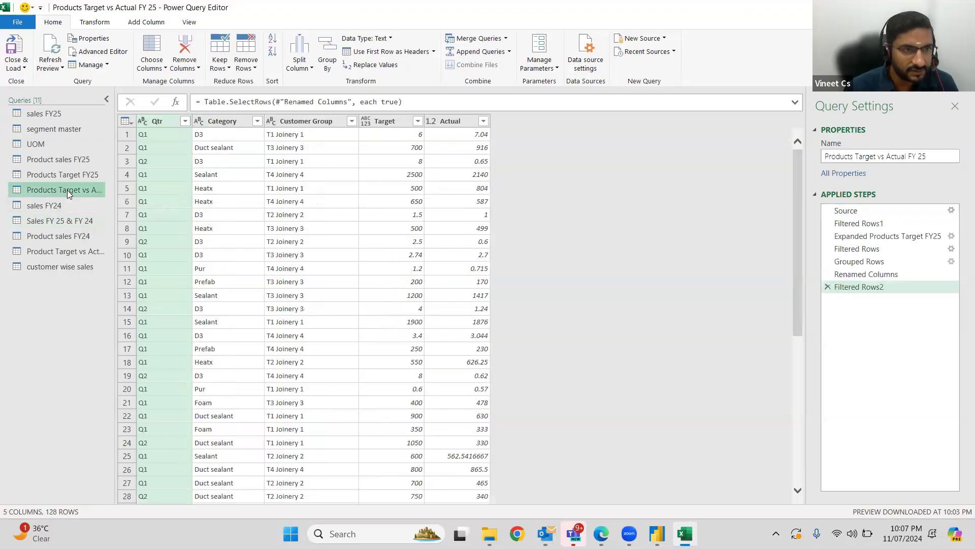
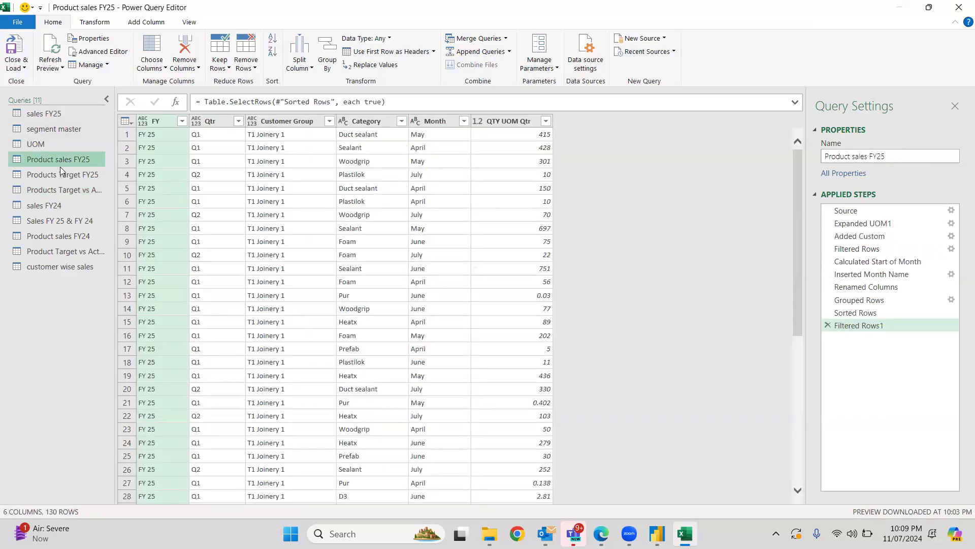
pyautogui.click(60, 174)
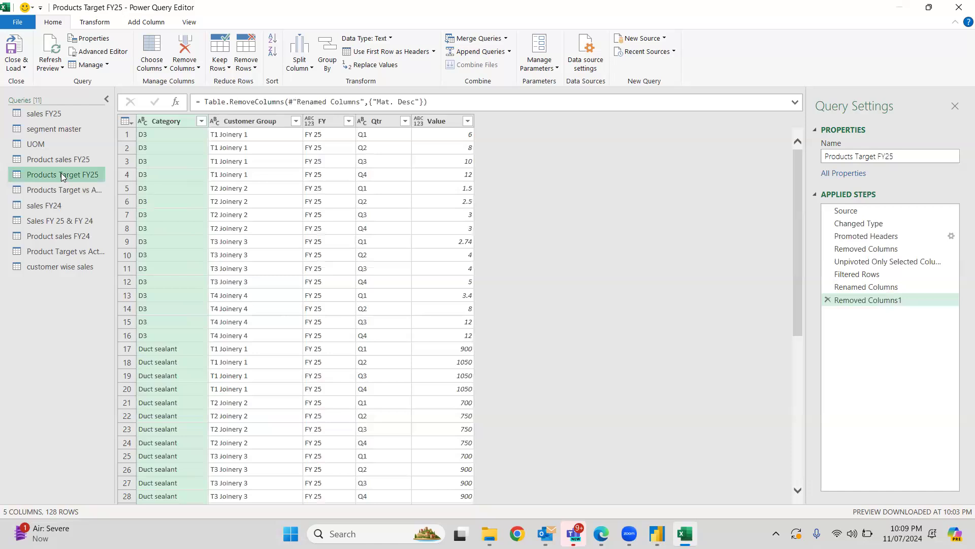
pyautogui.click(858, 209)
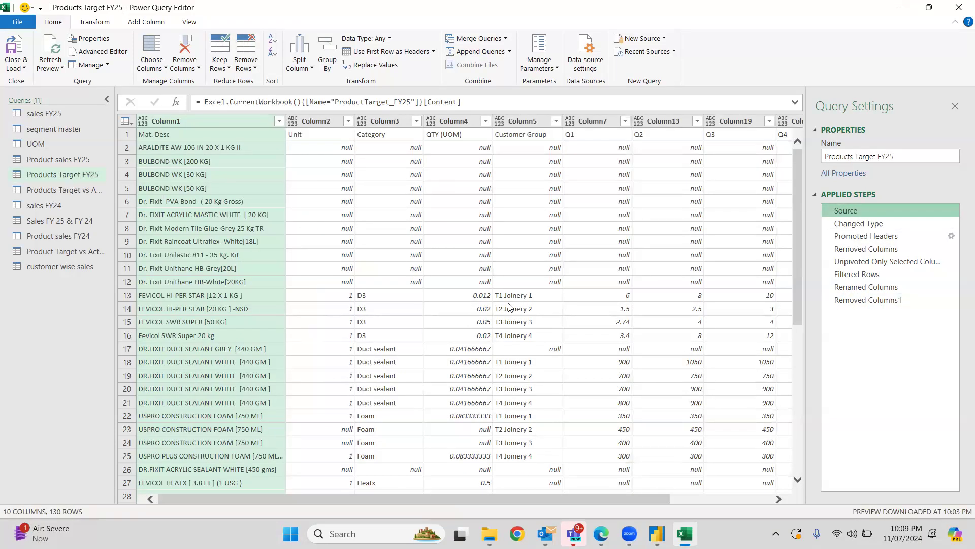
pyautogui.moveTo(685, 533)
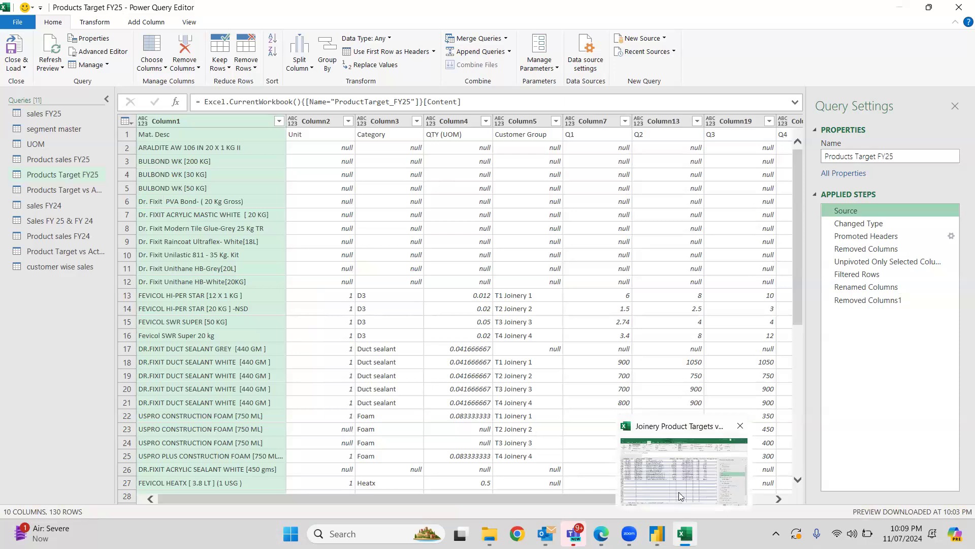
pyautogui.click(14, 65)
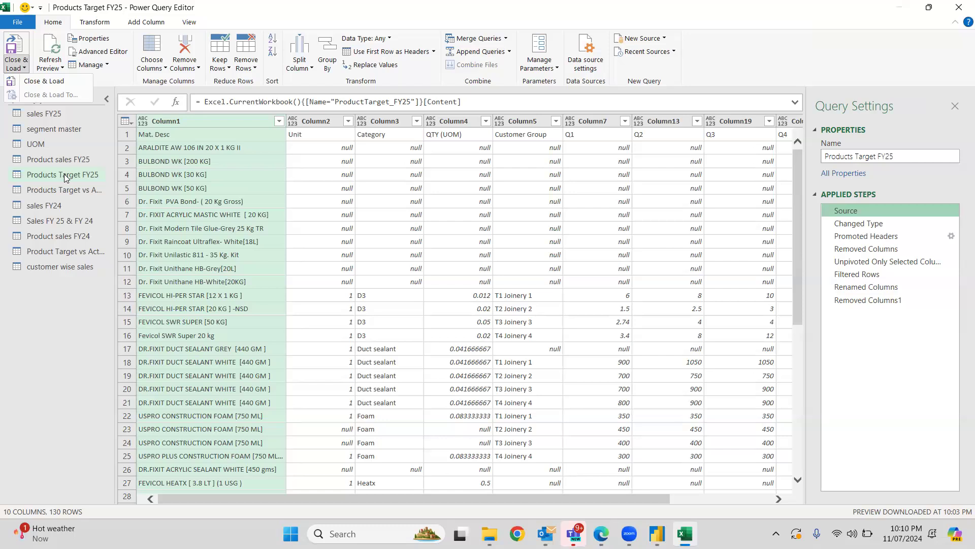
# Compare the Products Target vs Actual FY 25 query with the Product Target vs Actual vs LY query.
pyautogui.click(67, 192)
pyautogui.click(68, 191)
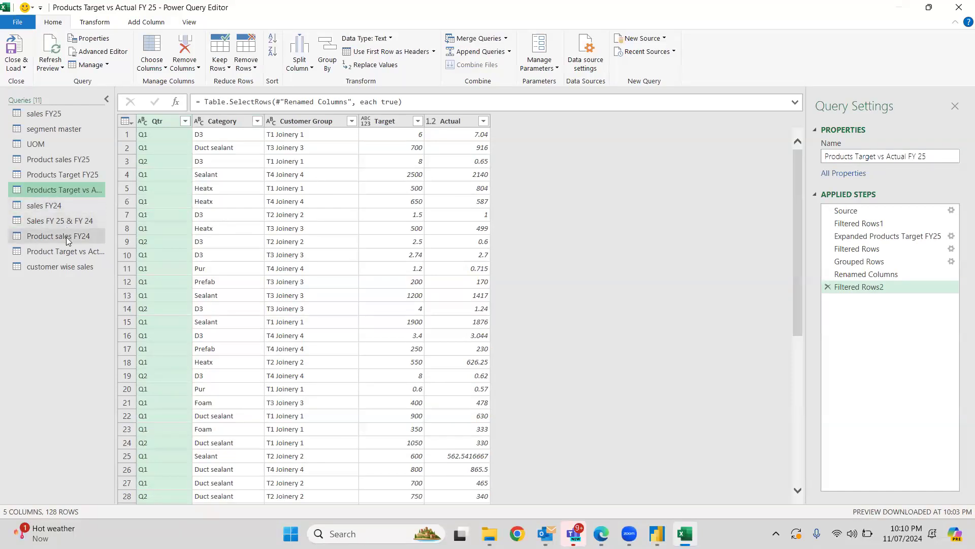
pyautogui.click(69, 251)
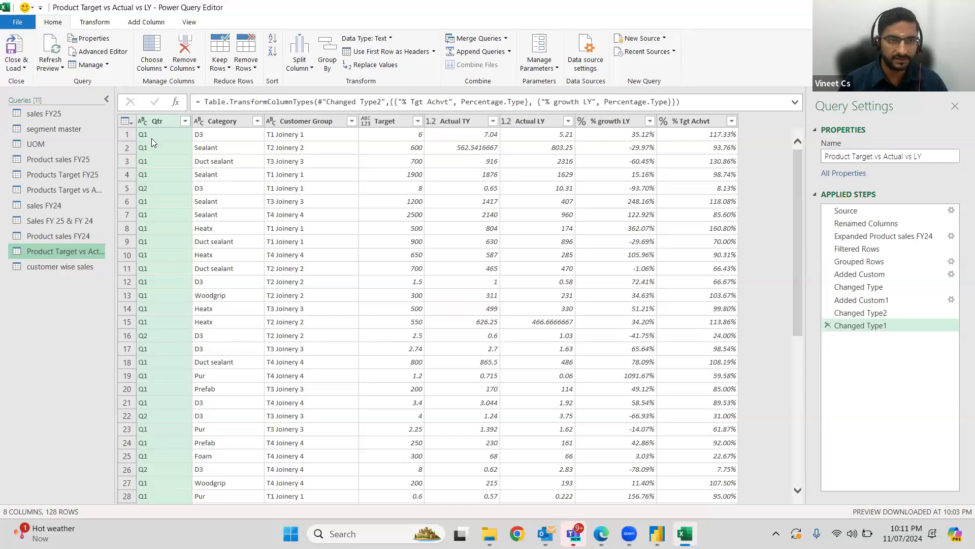
# Check which workbook table the Source step of the sales FY25 query reads from.
pyautogui.click(49, 113)
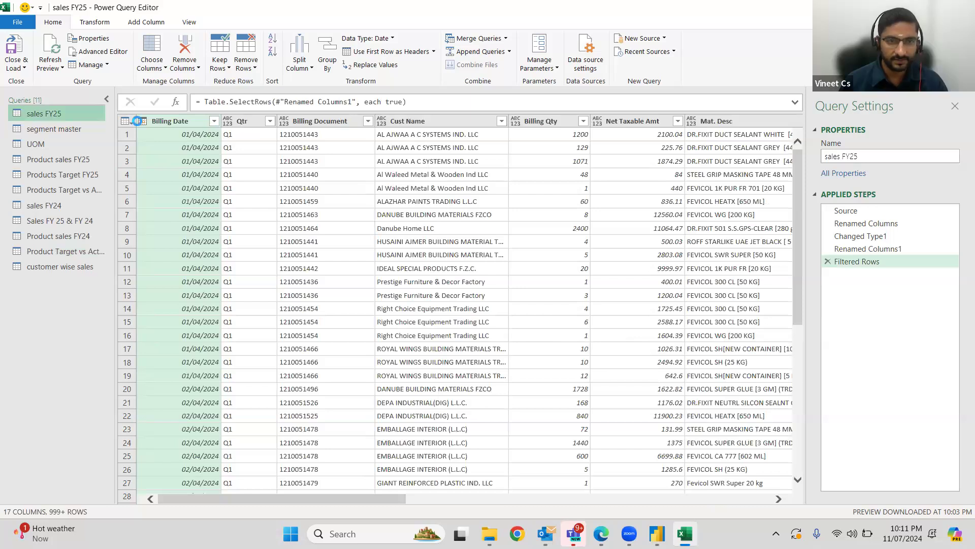
pyautogui.click(859, 211)
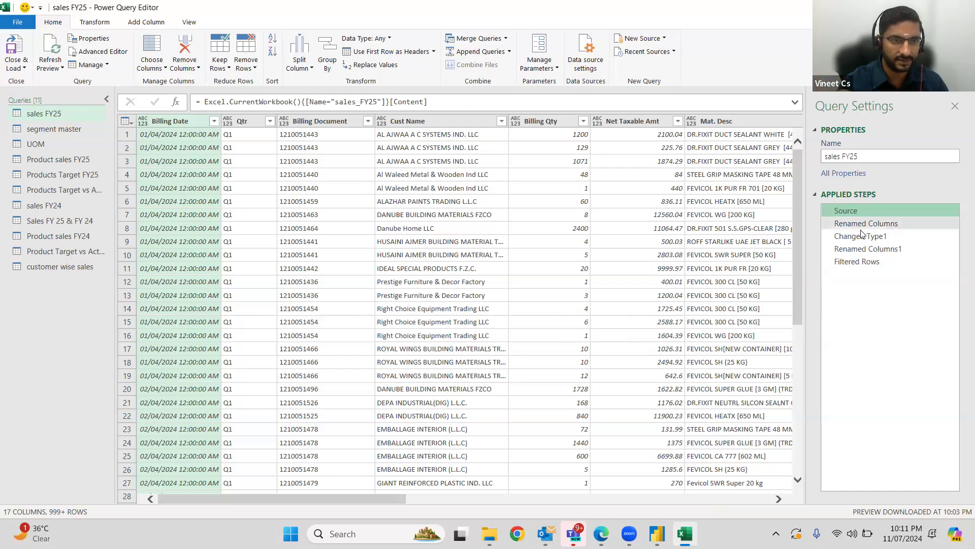
# Review the Renamed Columns and Changed Type1 steps of the sales FY25 query, and close the query editor, keeping its queries loaded.
pyautogui.click(862, 224)
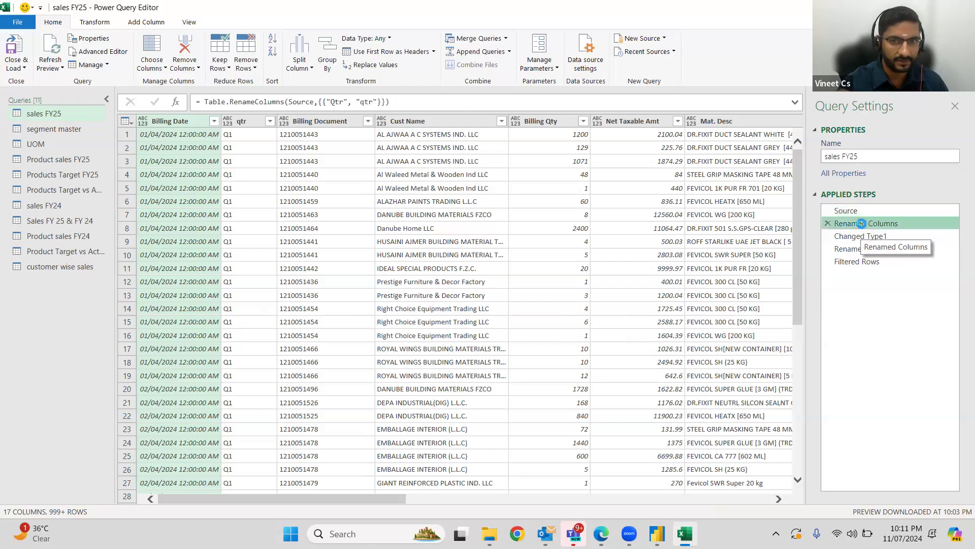
pyautogui.click(856, 235)
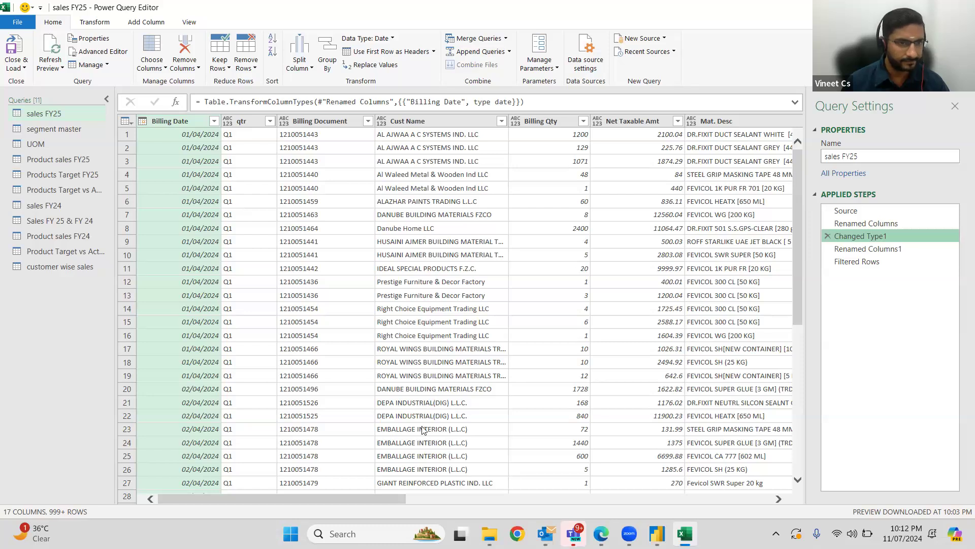
pyautogui.click(22, 53)
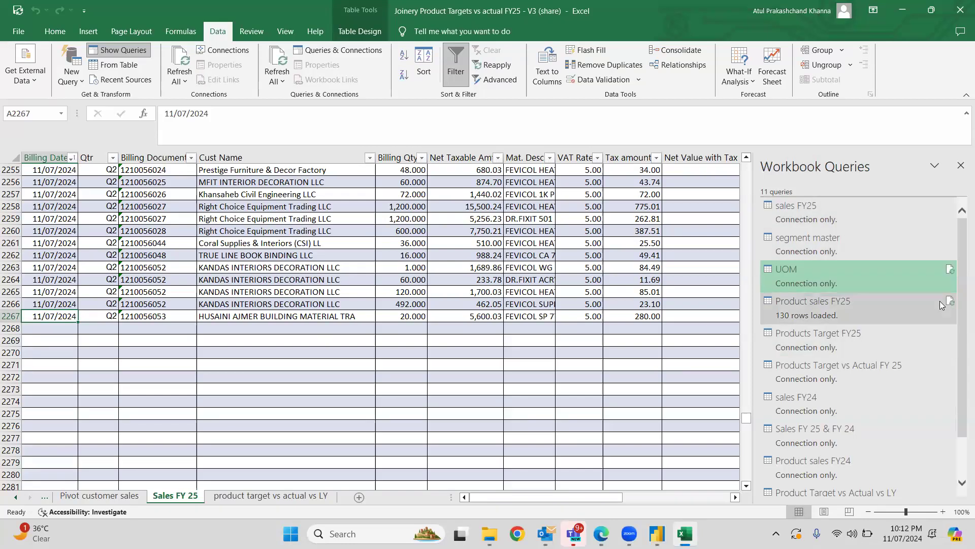
# Preview the Product Target vs Actual vs LY and customer wise sales queries in the workbook's query list.
pyautogui.moveTo(961, 305); pyautogui.dragTo(961, 376)
pyautogui.moveTo(837, 450)
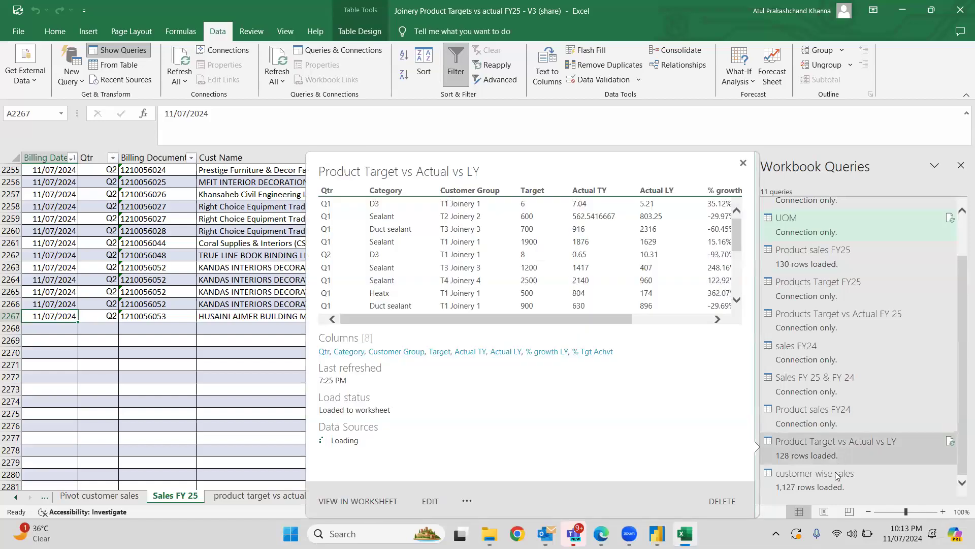
pyautogui.moveTo(823, 482)
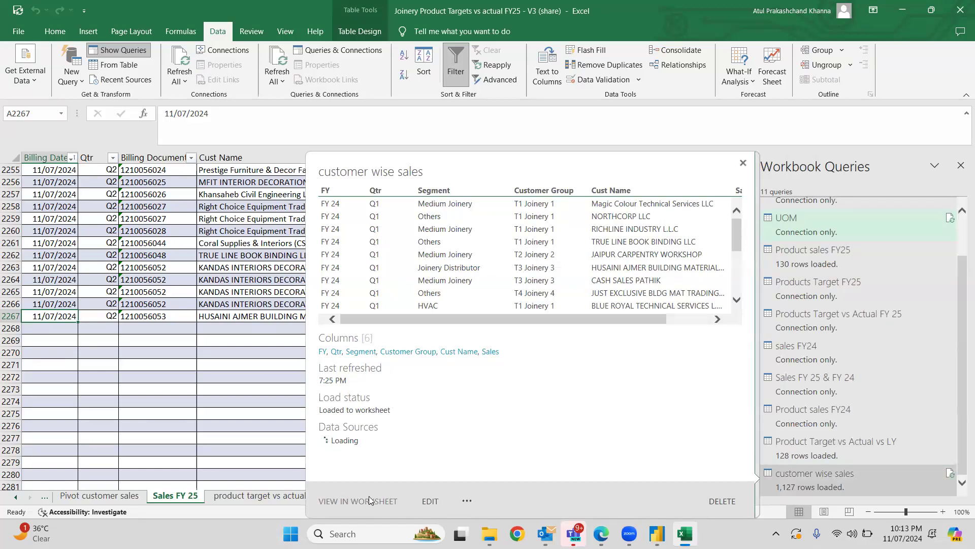
pyautogui.click(261, 353)
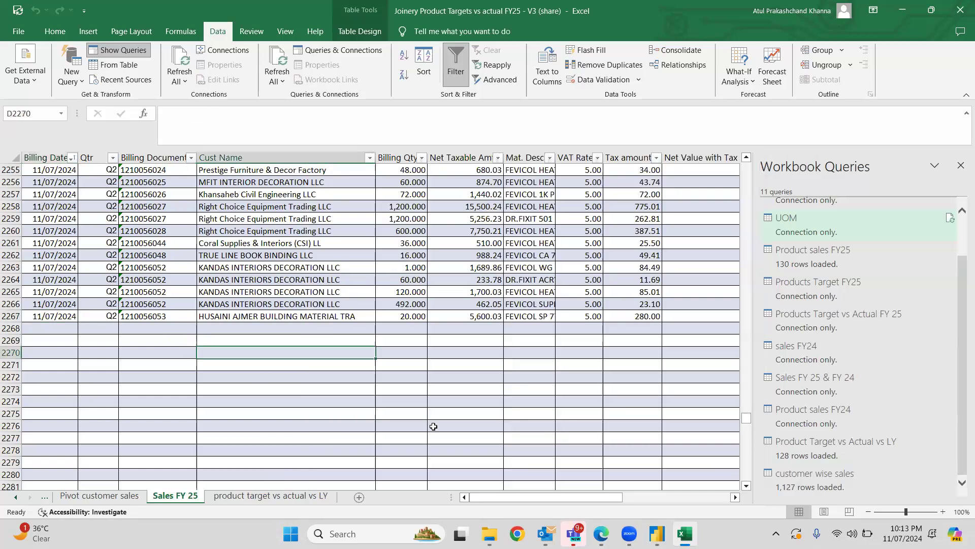
# Switch to the Joinery Product level FY 25 report in Power BI Desktop and filter the Product Target vs Actual vs LY page to Q1.
pyautogui.moveTo(657, 531)
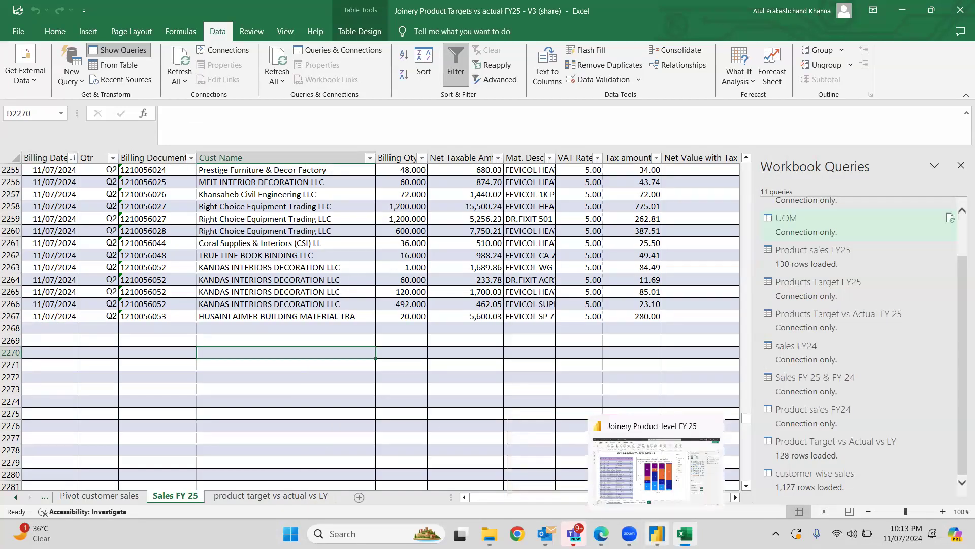
pyautogui.click(652, 481)
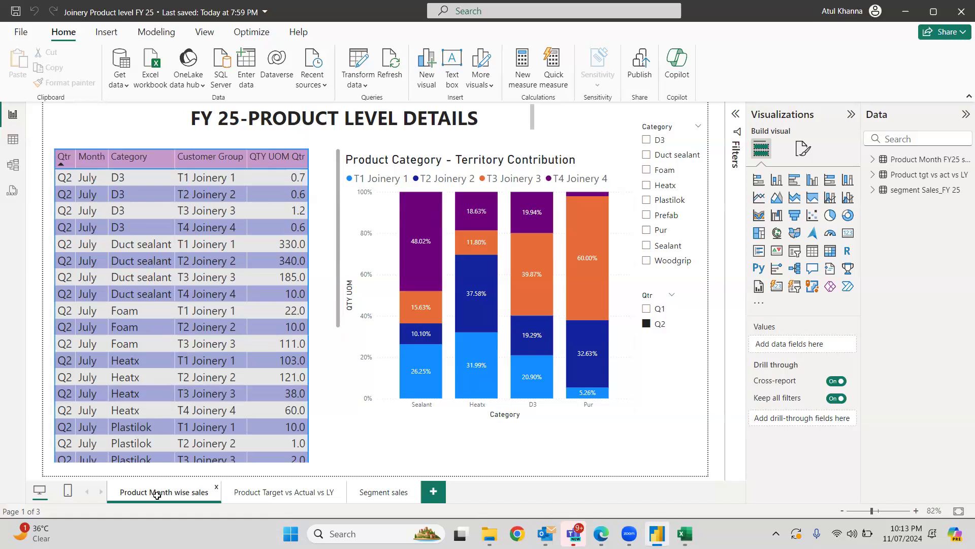
pyautogui.click(290, 491)
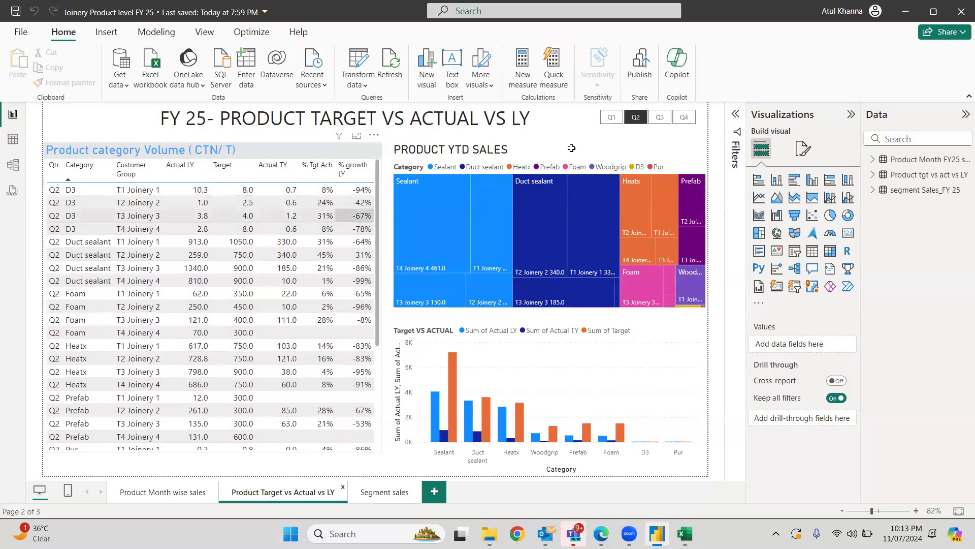
pyautogui.click(605, 117)
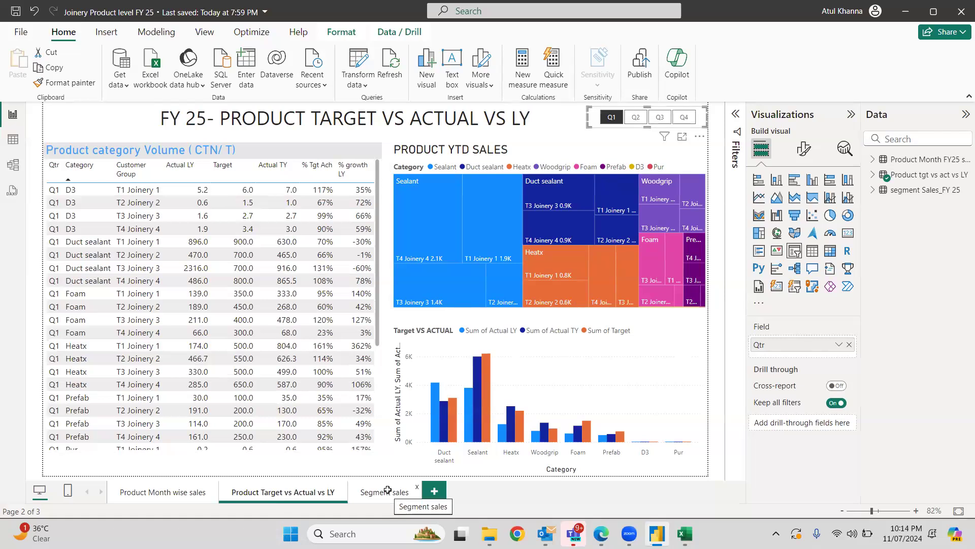
# Show the Source step of Product Month FY25 sales in the report's query editor, and close the source Excel workbook.
pyautogui.click(359, 84)
pyautogui.click(360, 81)
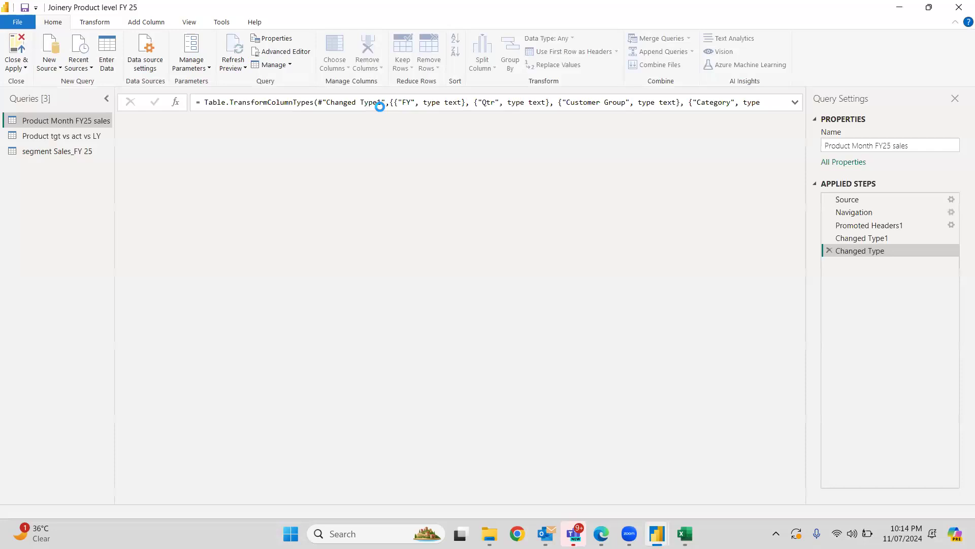
pyautogui.click(849, 199)
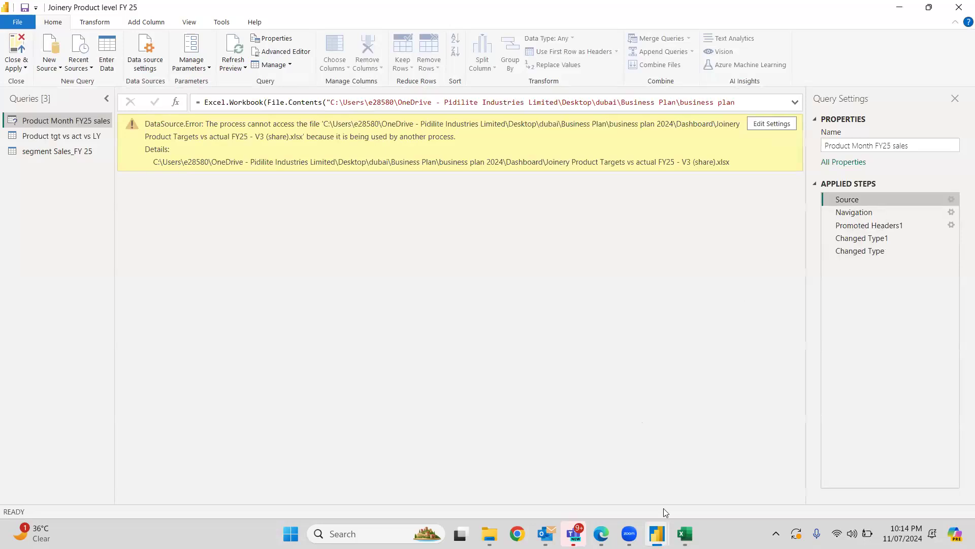
pyautogui.moveTo(686, 534)
pyautogui.click(707, 471)
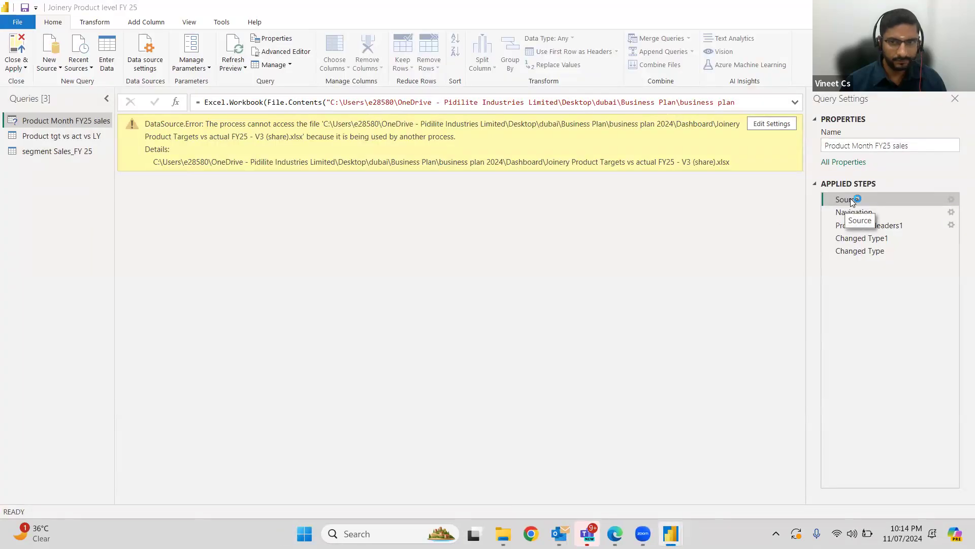
# Check the Source step's Excel Workbook settings, accept the existing file path, and return to the report by applying the queries.
pyautogui.doubleClick(850, 199)
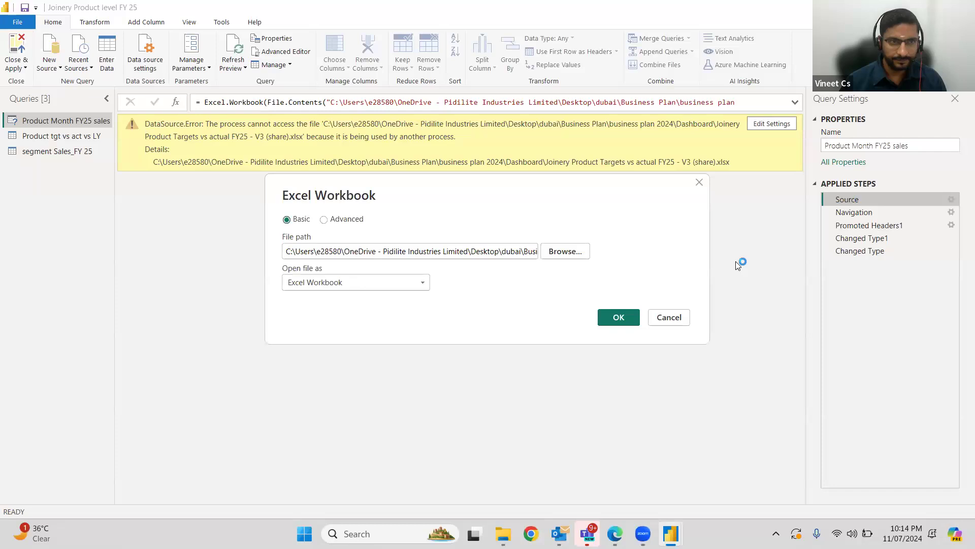
pyautogui.click(620, 318)
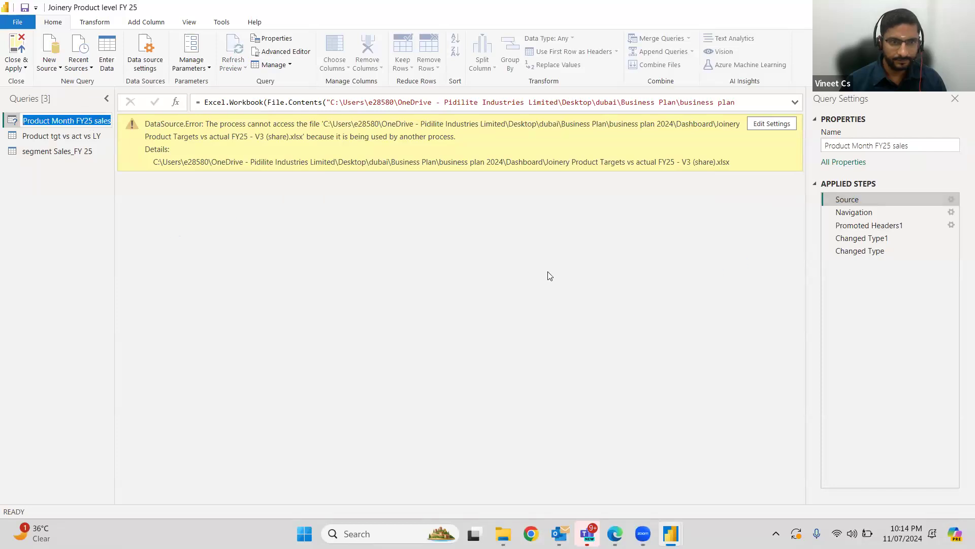
pyautogui.click(15, 41)
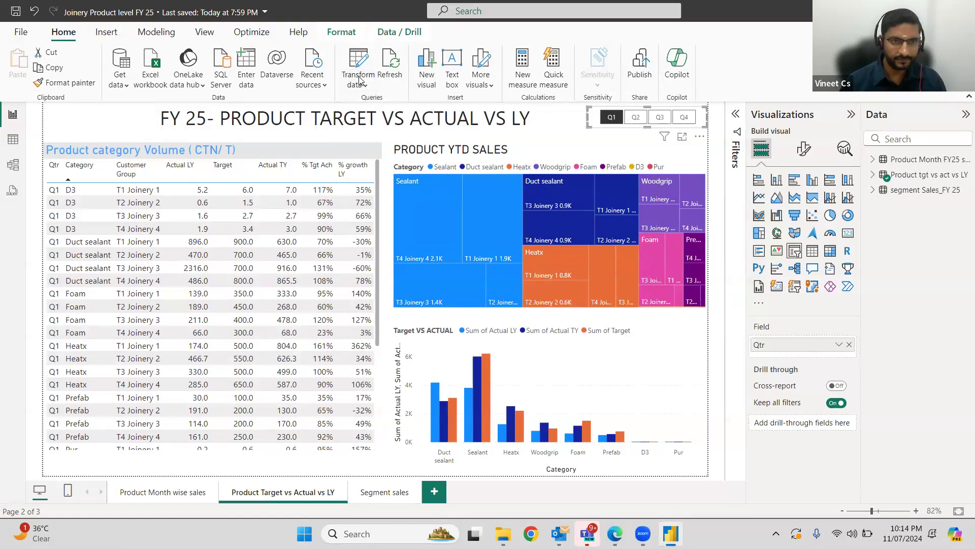
# Reopen the query editor, retry the Product Month FY25 sales preview, and accept the Source step's existing Excel Workbook settings.
pyautogui.click(396, 64)
pyautogui.click(364, 79)
pyautogui.click(387, 104)
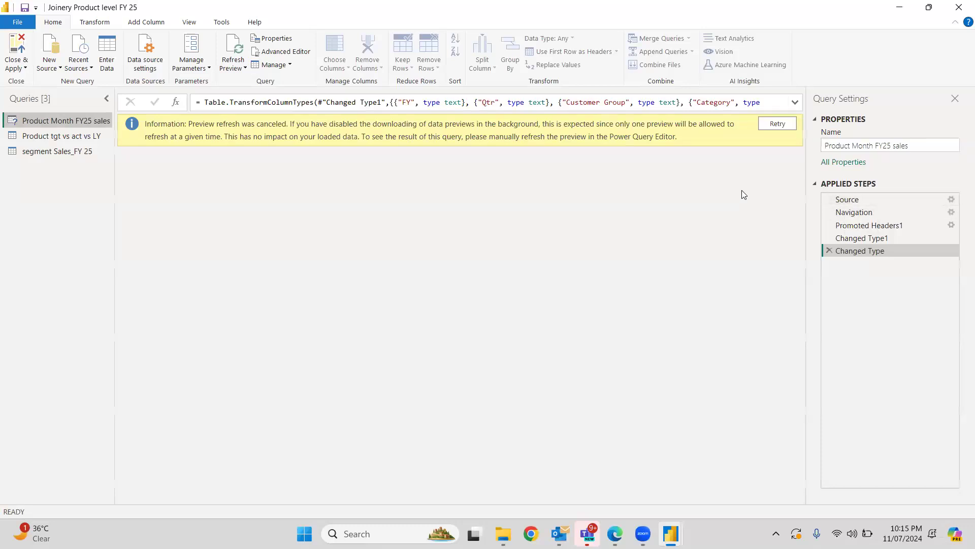
pyautogui.click(775, 126)
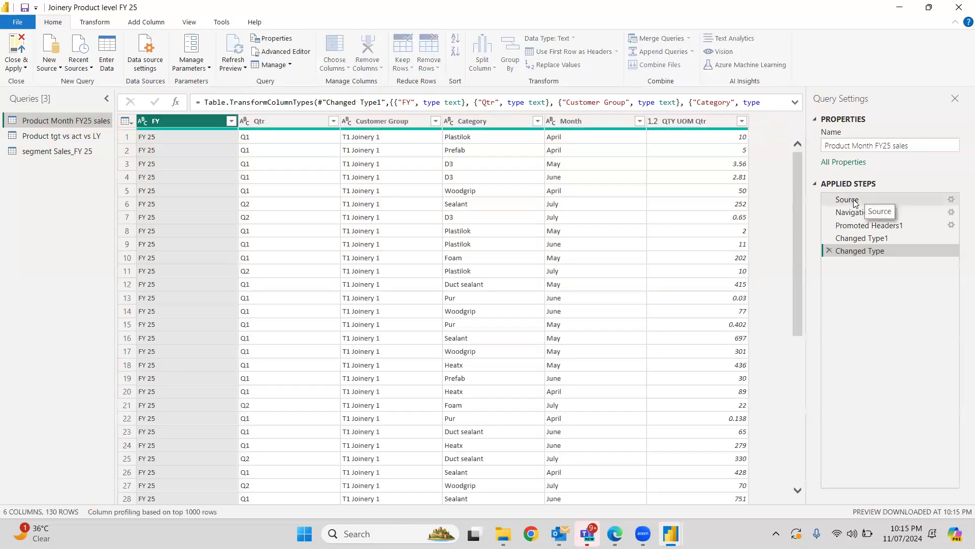
pyautogui.click(855, 200)
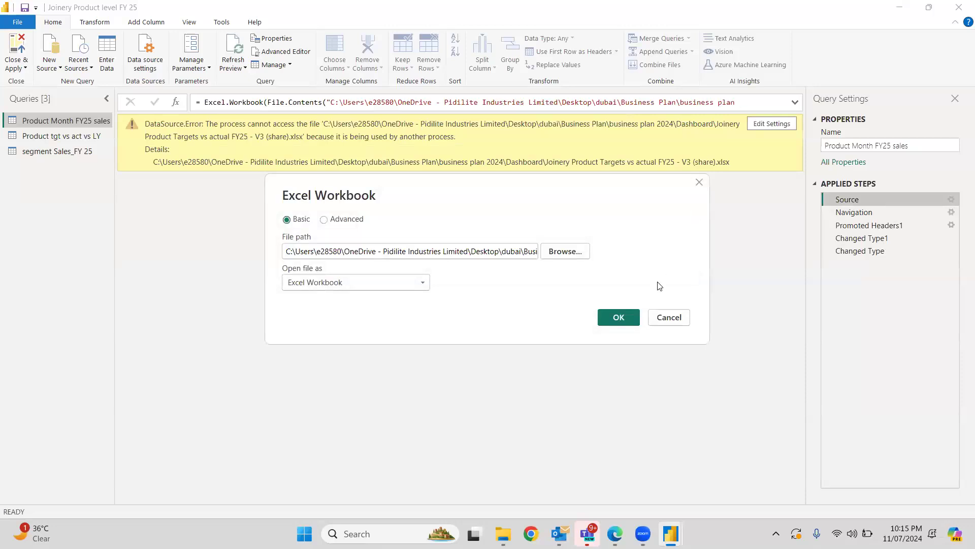
pyautogui.click(617, 320)
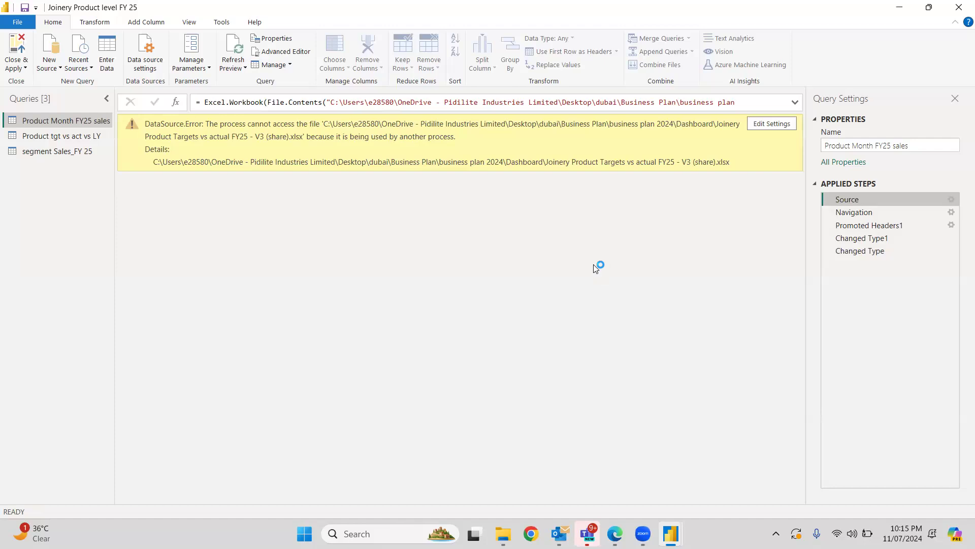
# Close the query editor with its queries applied and save the Joinery Product level FY 25 report.
pyautogui.click(21, 51)
pyautogui.click(15, 11)
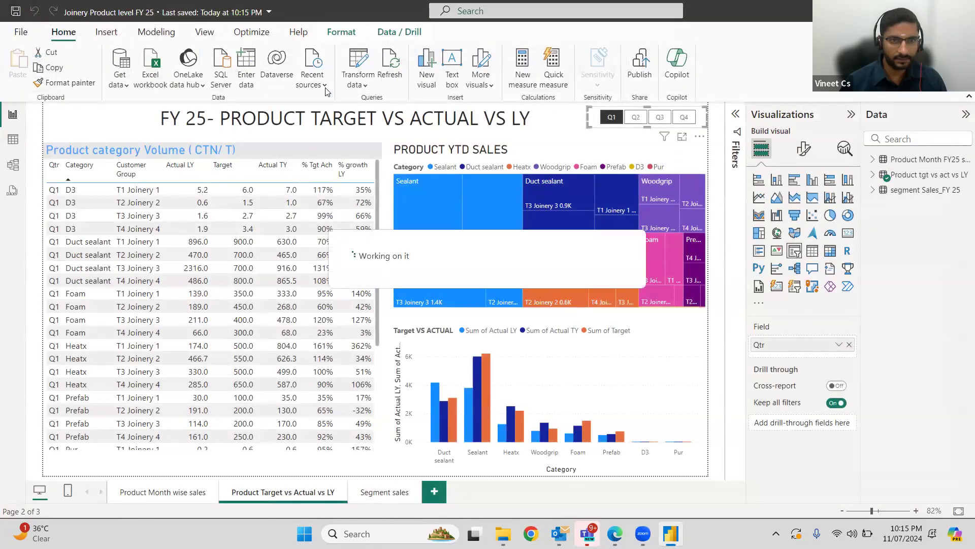
pyautogui.moveTo(431, 199)
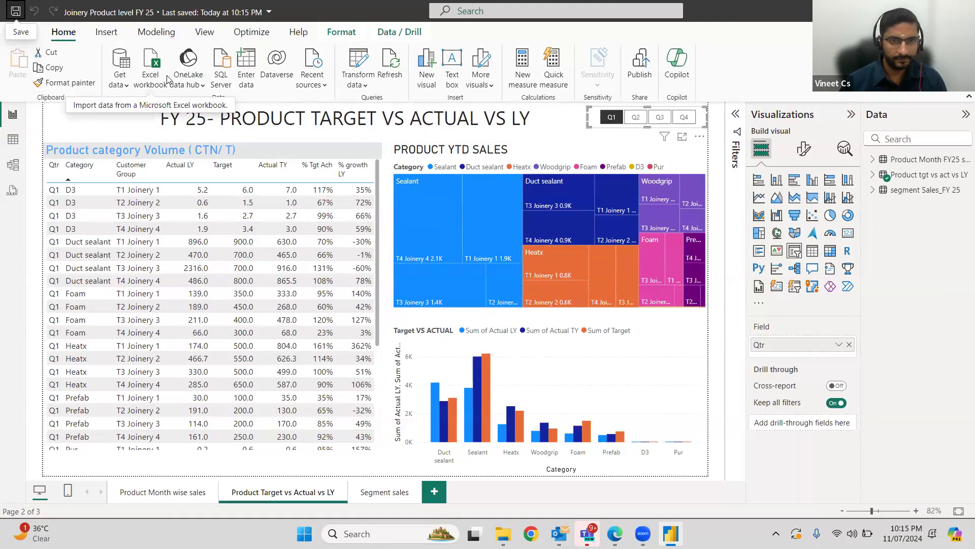
# Reopen the report's queries at the Source step of Product Month FY25 sales and refresh all previews.
pyautogui.click(365, 85)
pyautogui.click(379, 103)
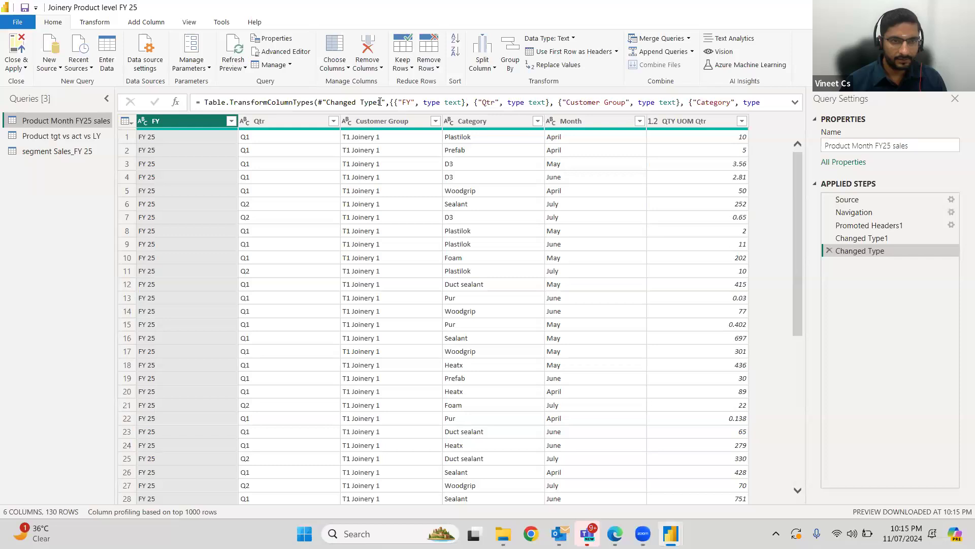
pyautogui.click(847, 200)
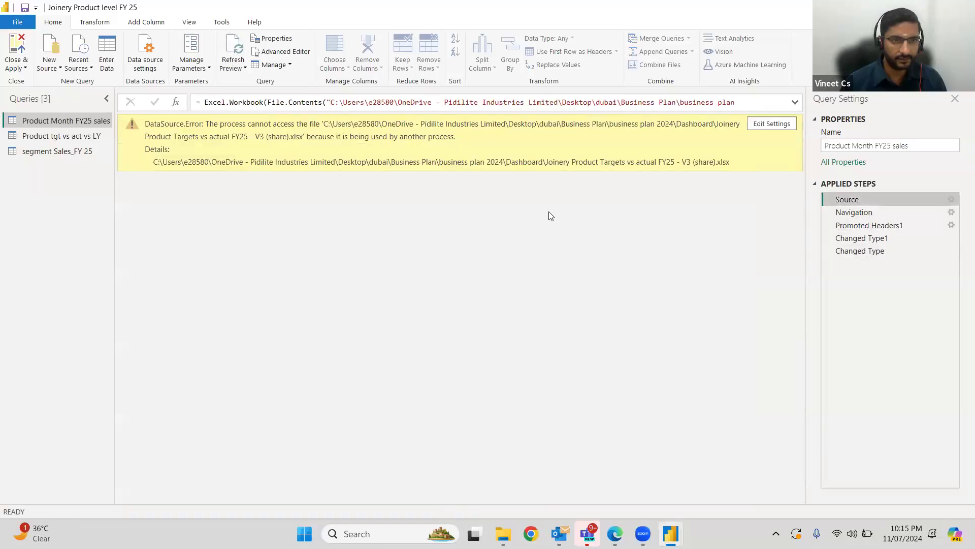
pyautogui.click(244, 68)
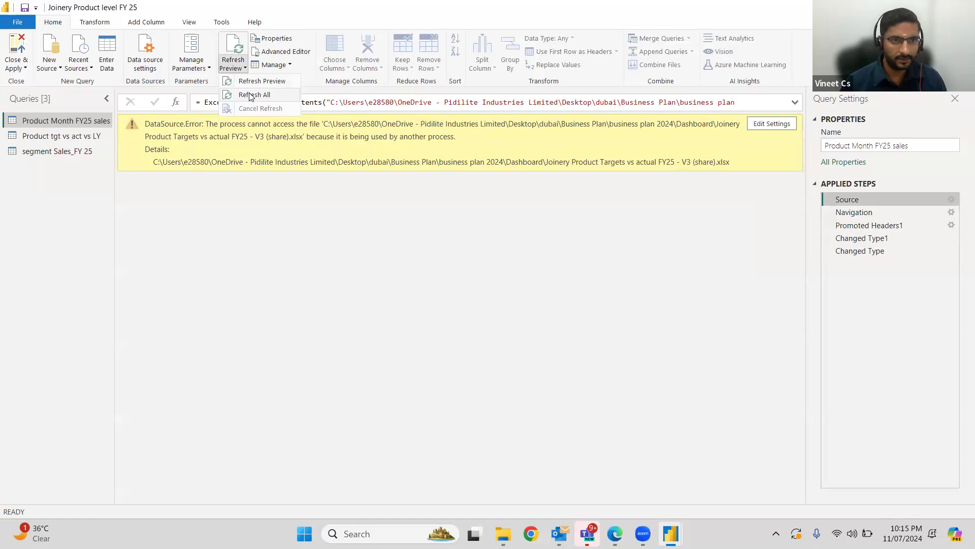
pyautogui.click(250, 95)
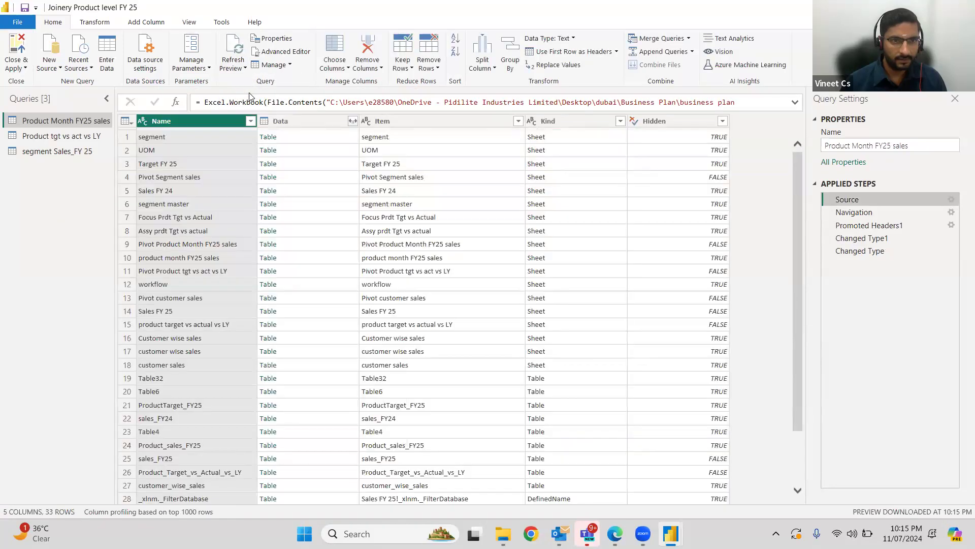
# Check the Source step's Excel Workbook settings again and examine the list of sheets and tables in the source workbook.
pyautogui.doubleClick(849, 202)
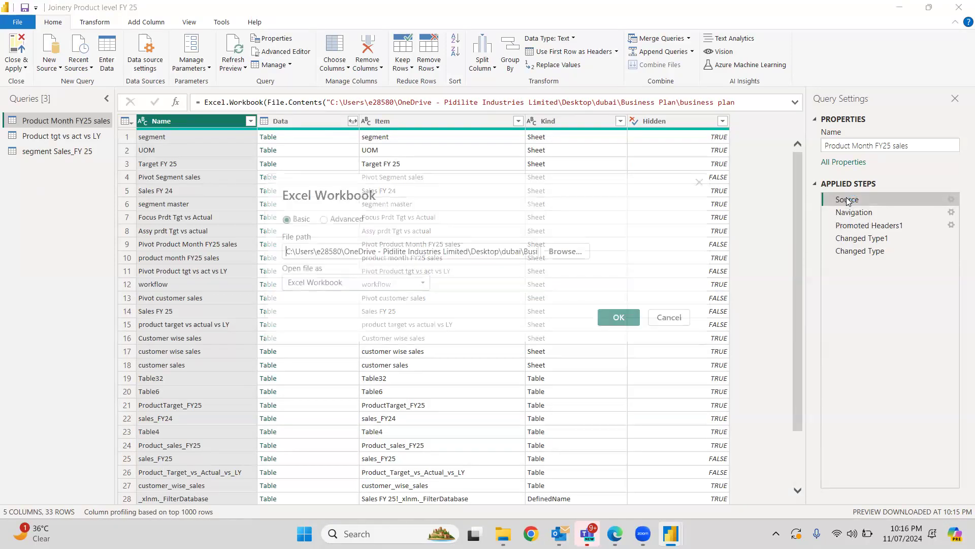
pyautogui.click(621, 316)
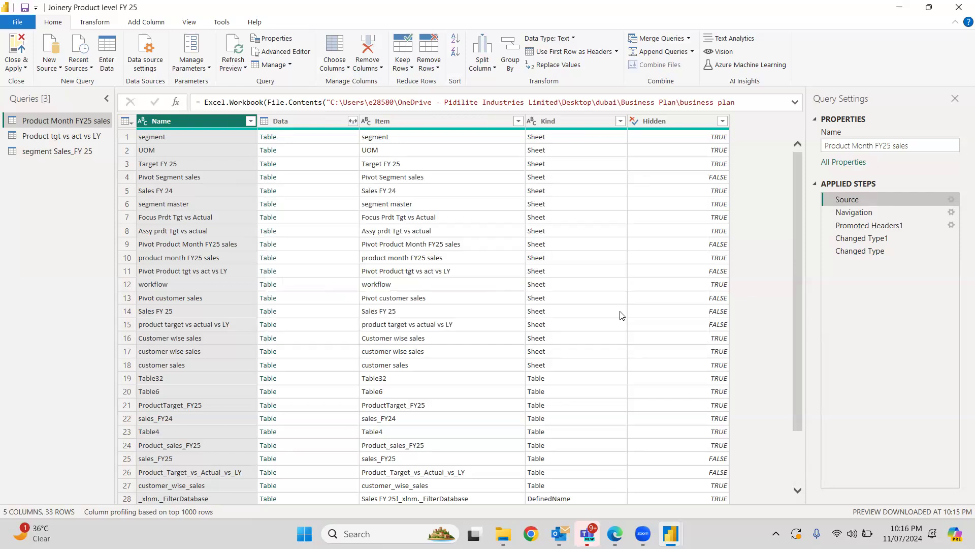
pyautogui.doubleClick(70, 122)
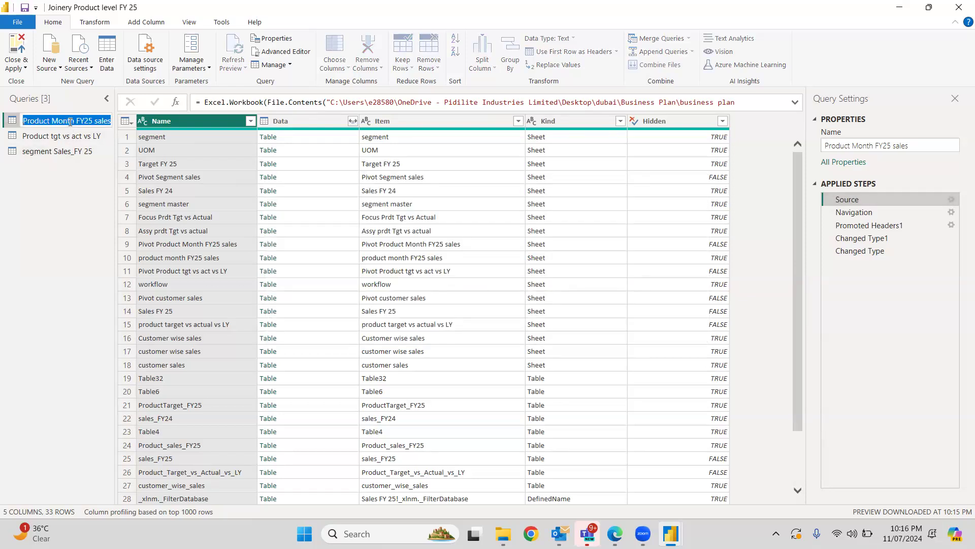
pyautogui.click(54, 204)
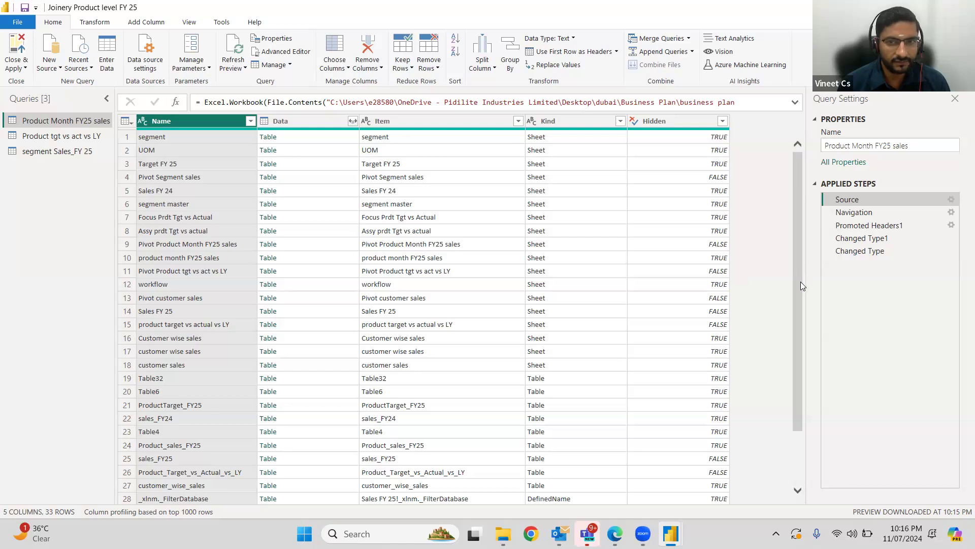
pyautogui.moveTo(801, 284); pyautogui.dragTo(803, 243)
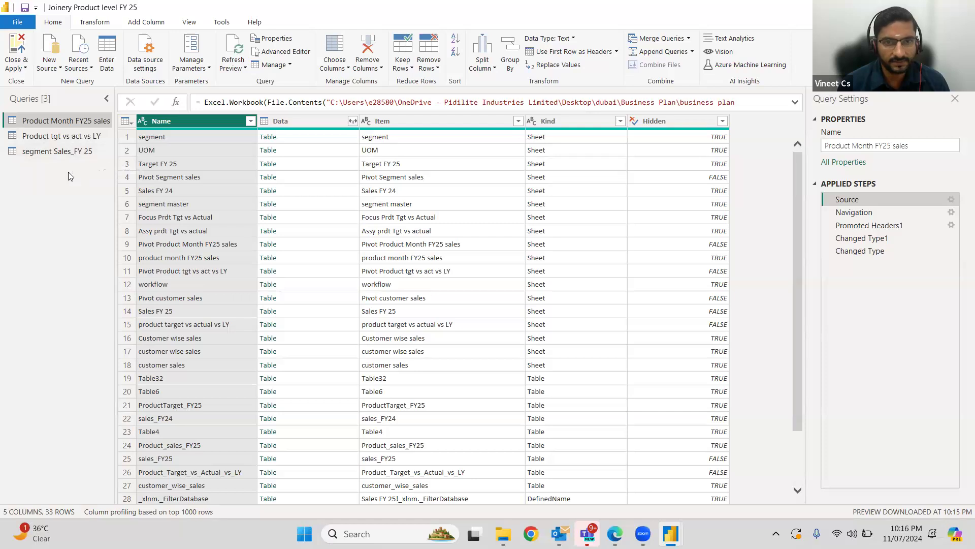
# Compare the Navigation and Promoted Headers1 steps of the Product Month FY25 sales query.
pyautogui.click(861, 213)
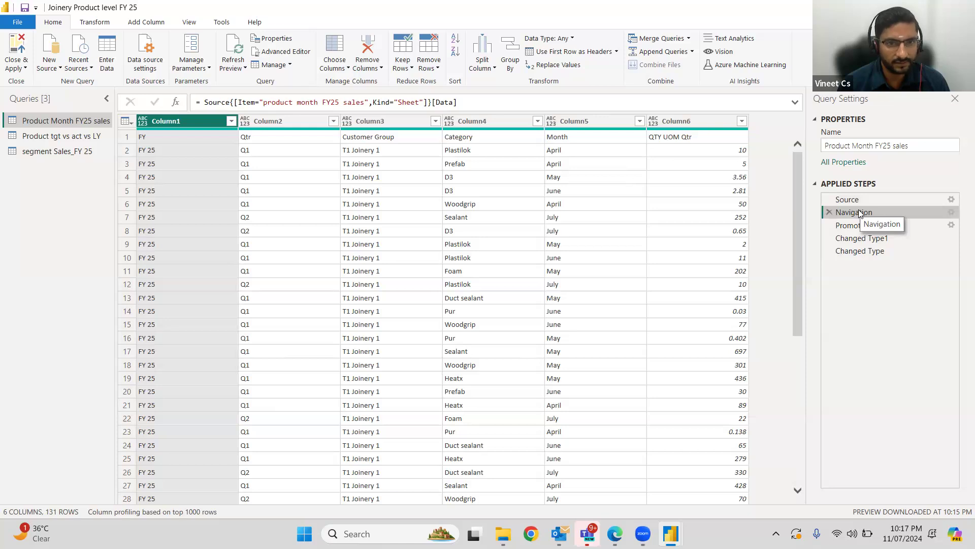
pyautogui.click(859, 229)
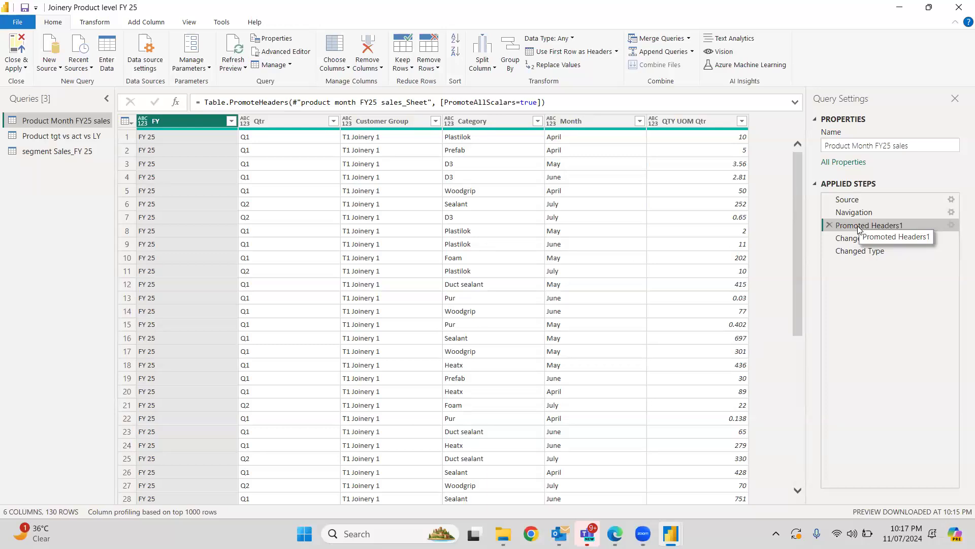
pyautogui.click(379, 136)
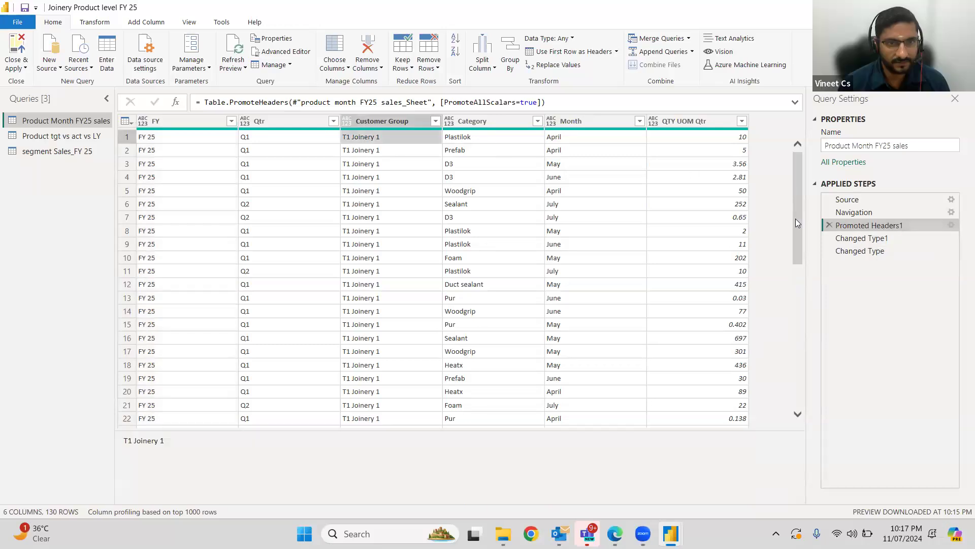
pyautogui.click(858, 212)
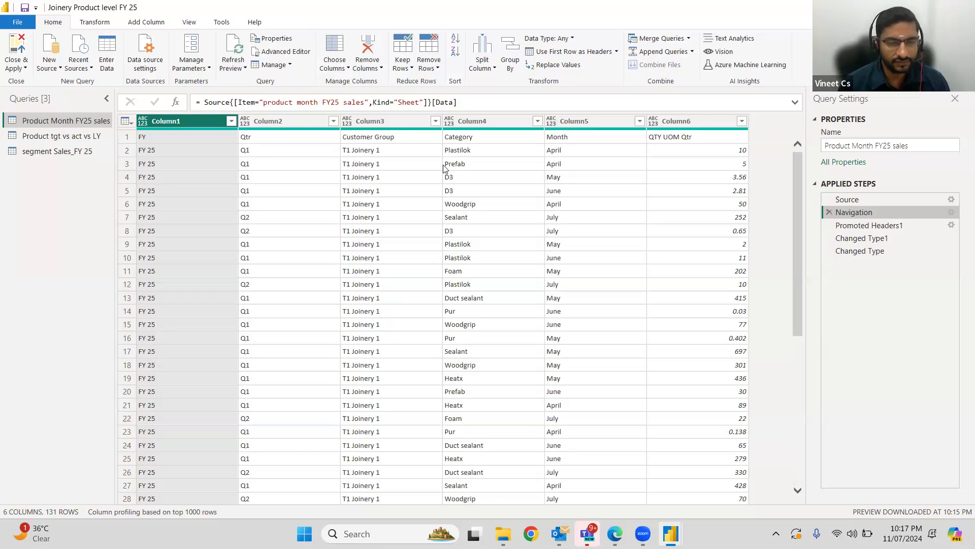
# Compare the Source and Navigation steps of Product Month FY25 sales and examine the Item column through the end of the source list.
pyautogui.click(847, 200)
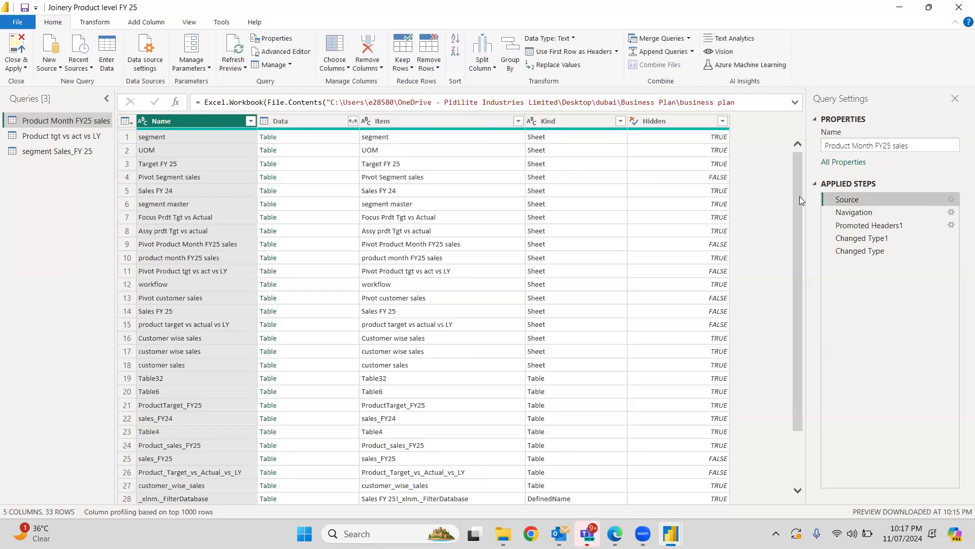
pyautogui.click(397, 124)
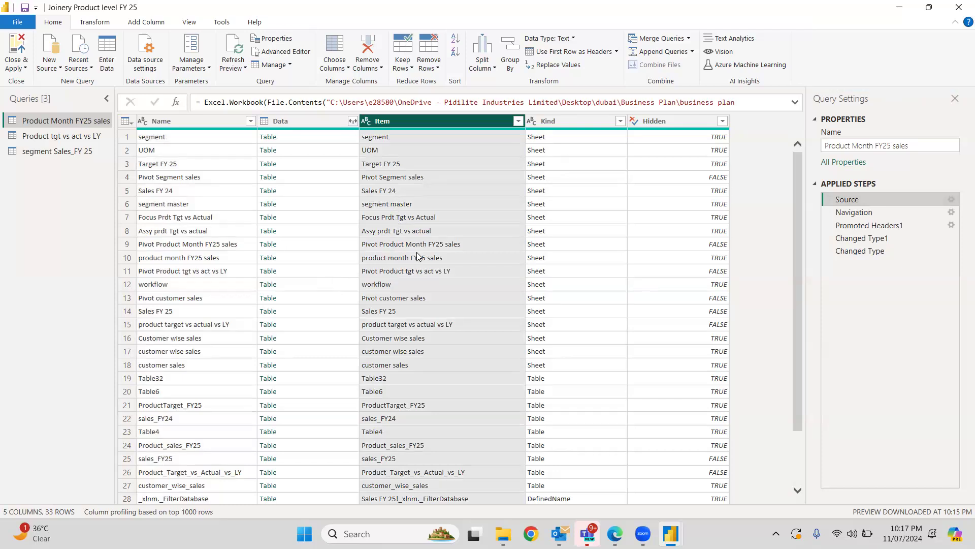
pyautogui.click(854, 212)
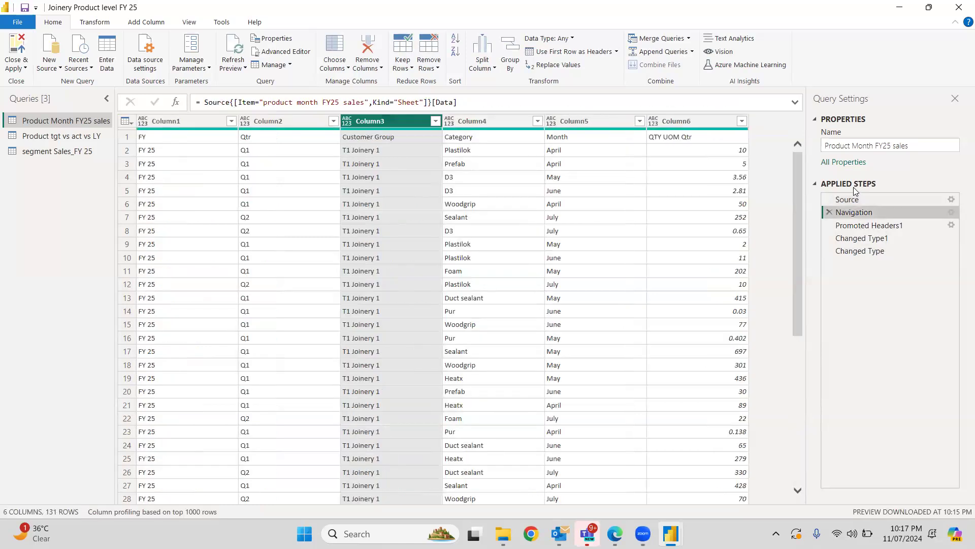
pyautogui.click(847, 199)
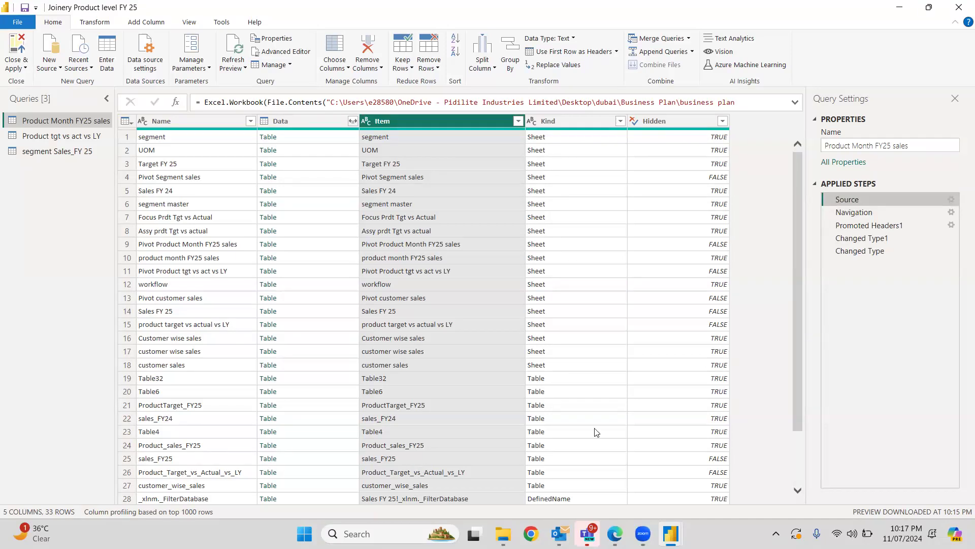
pyautogui.moveTo(795, 379); pyautogui.dragTo(501, 450)
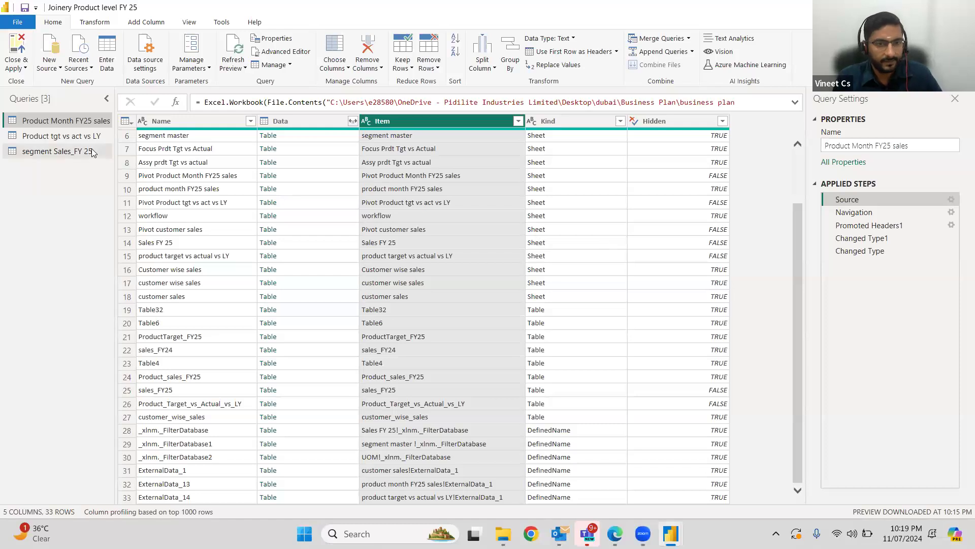
# Open the Joinery Product Targets vs actual FY25 - V3 (share) workbook from the Dashboard folder in Excel and show its workbook queries.
pyautogui.moveTo(503, 534)
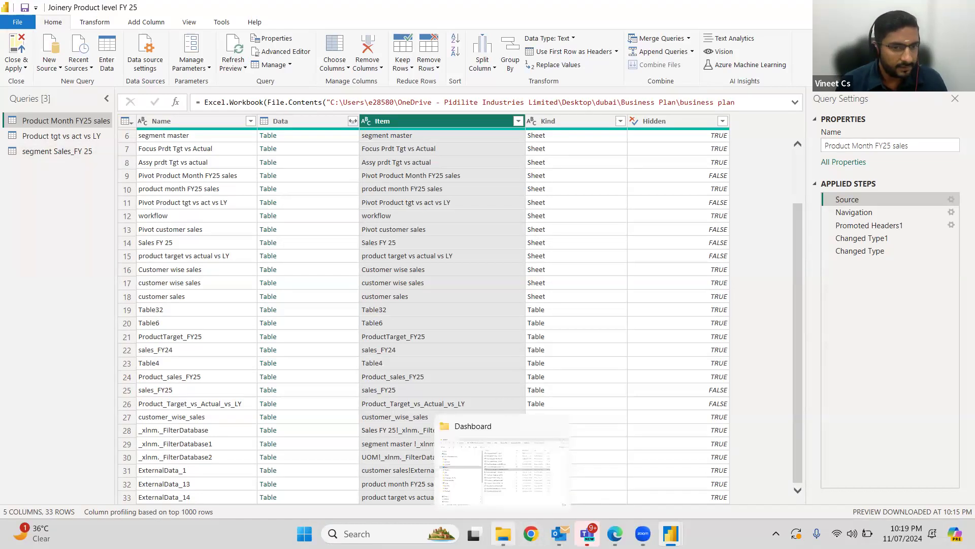
pyautogui.click(512, 486)
pyautogui.doubleClick(485, 243)
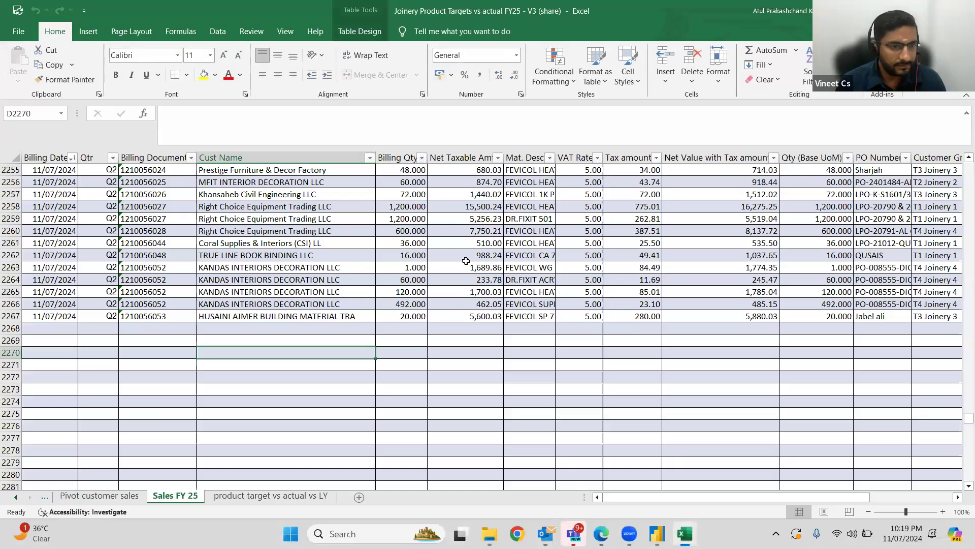
pyautogui.click(222, 34)
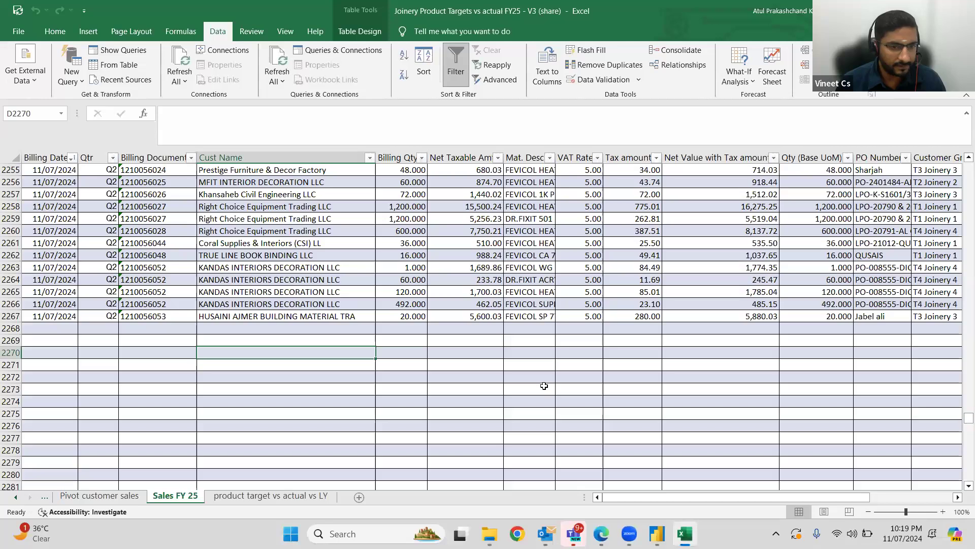
pyautogui.click(573, 339)
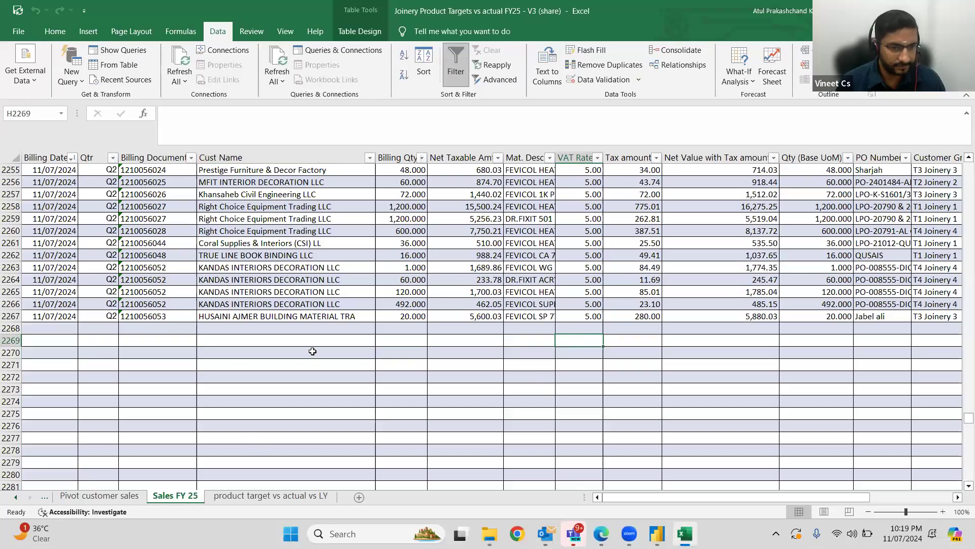
pyautogui.click(354, 51)
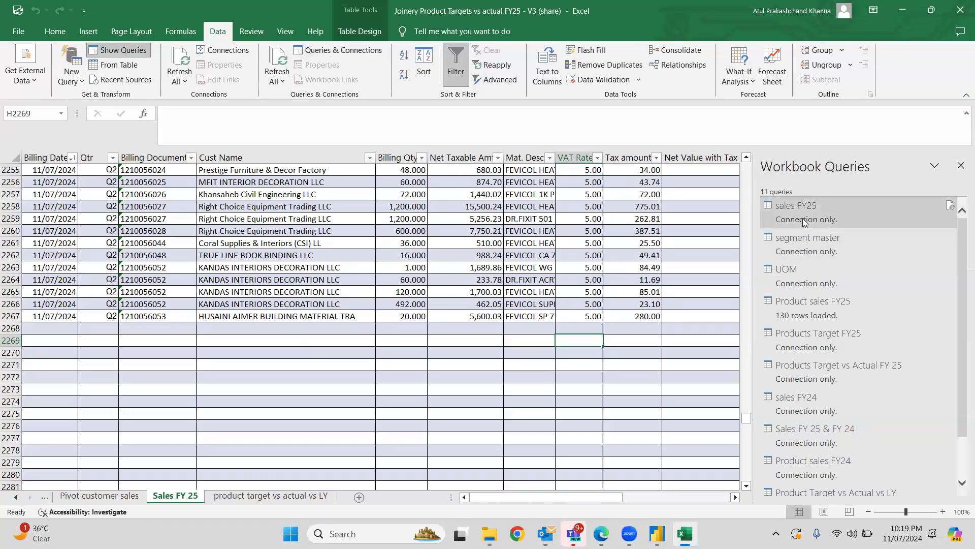
# Open the load options of the sales FY25 query and load it as Only Create Connection.
pyautogui.moveTo(815, 219)
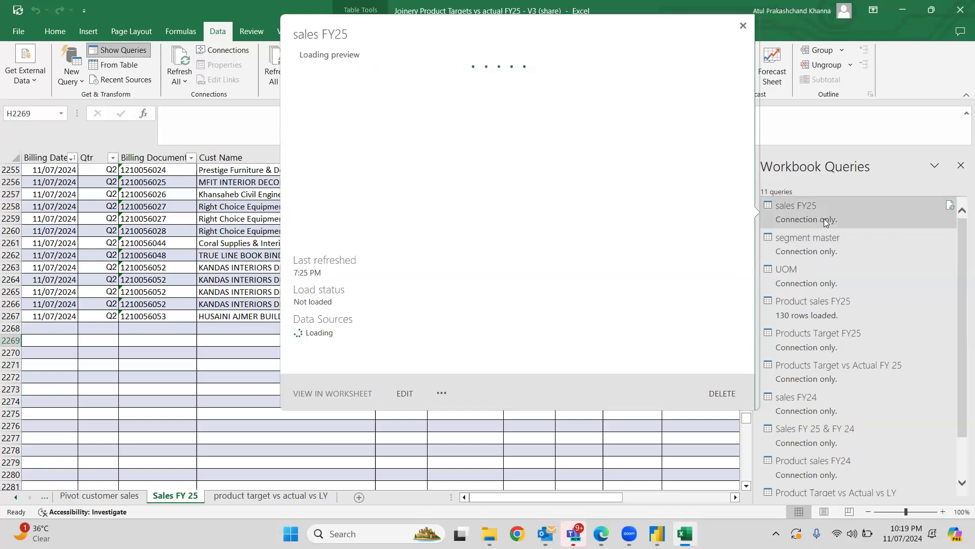
pyautogui.click(825, 221)
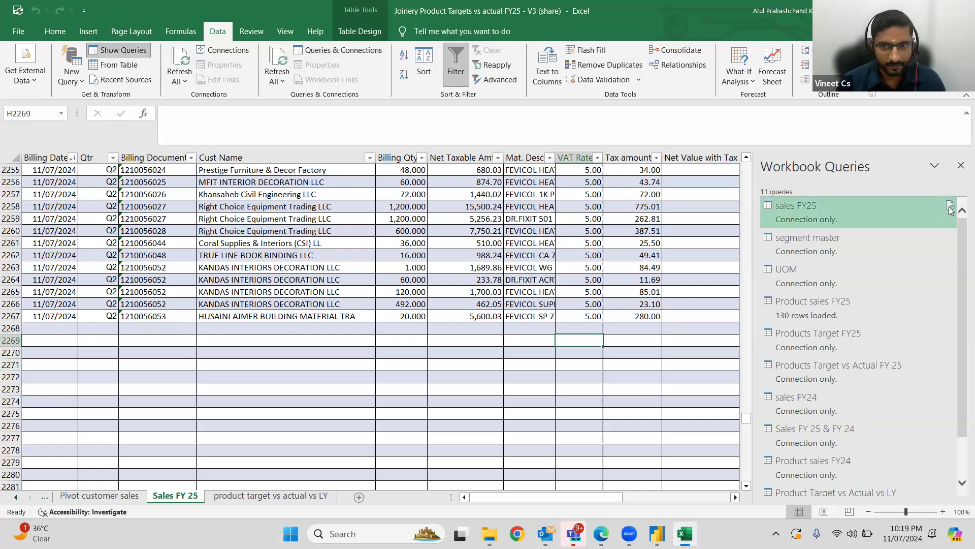
pyautogui.rightClick(950, 209)
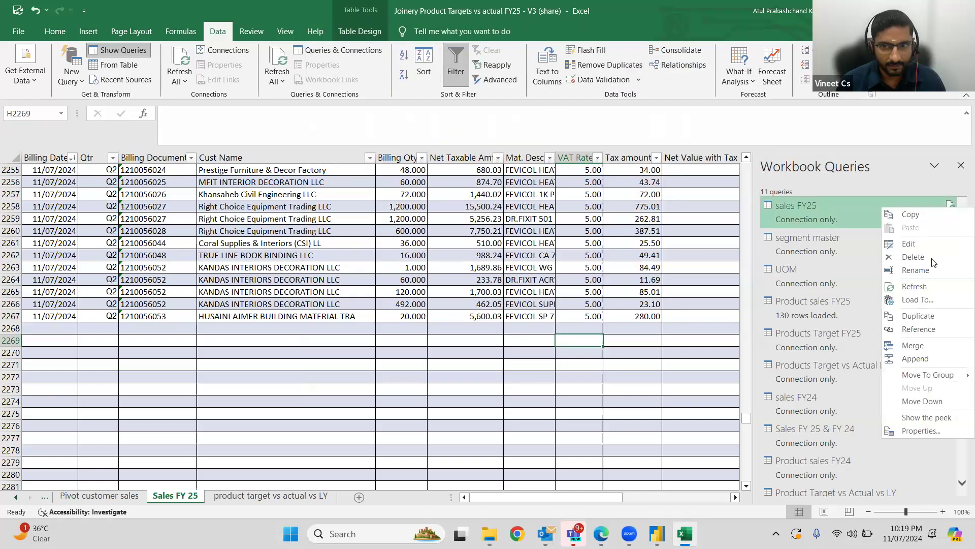
pyautogui.click(923, 299)
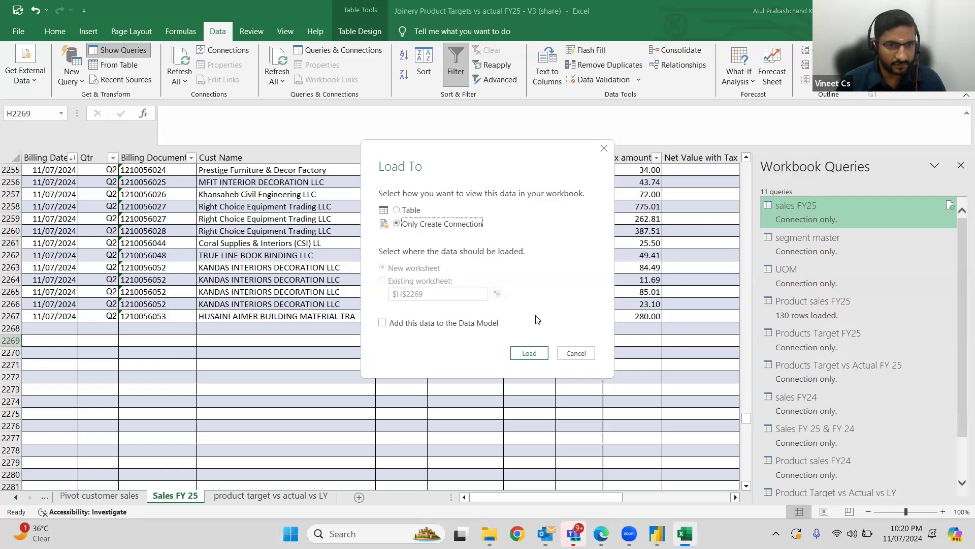
pyautogui.click(538, 355)
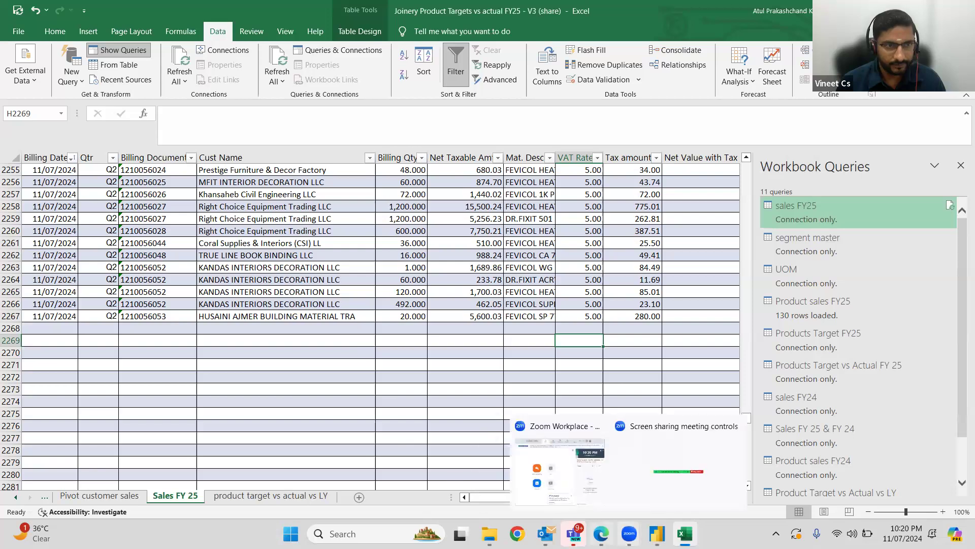
# Review the Source item list in the Power BI query editor and check the table name of the Sales FY 25 data in Excel.
pyautogui.moveTo(658, 533)
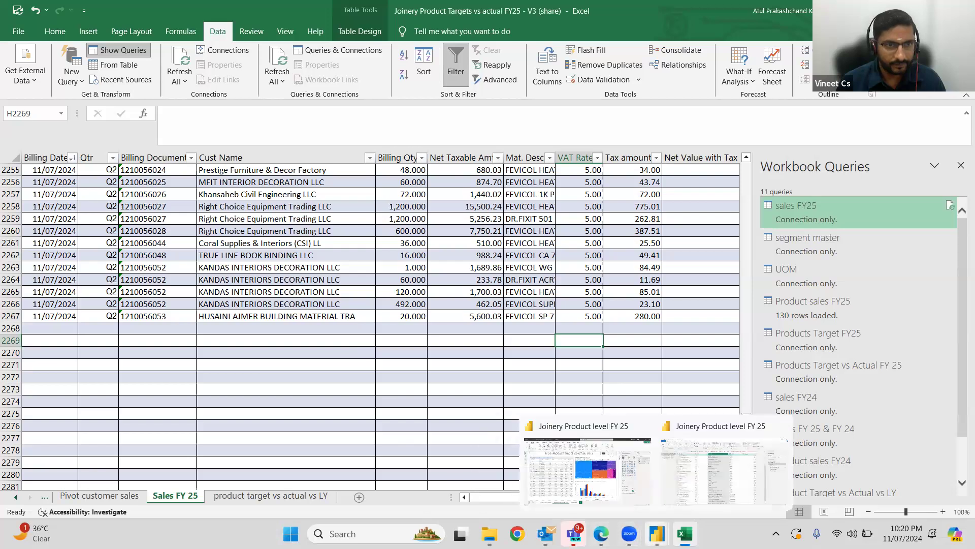
pyautogui.click(614, 482)
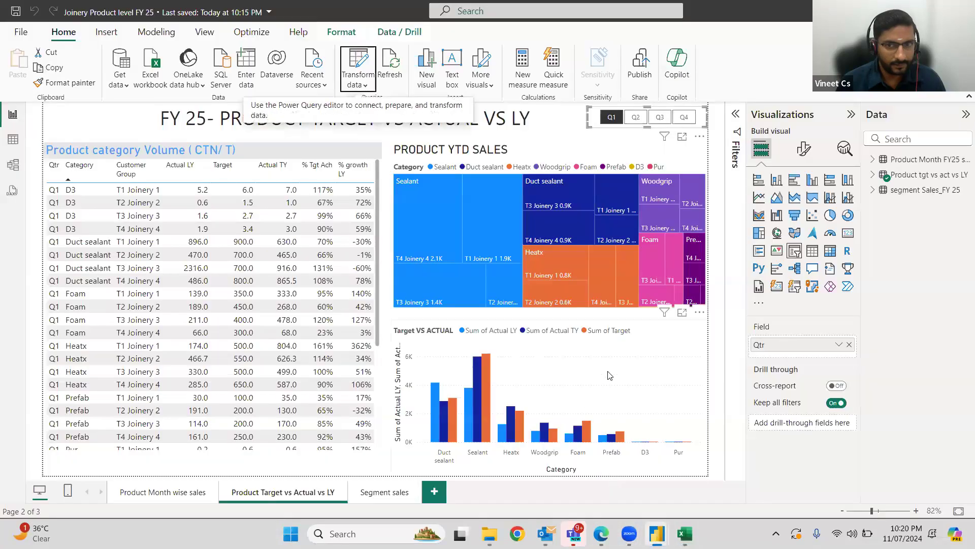
pyautogui.click(713, 489)
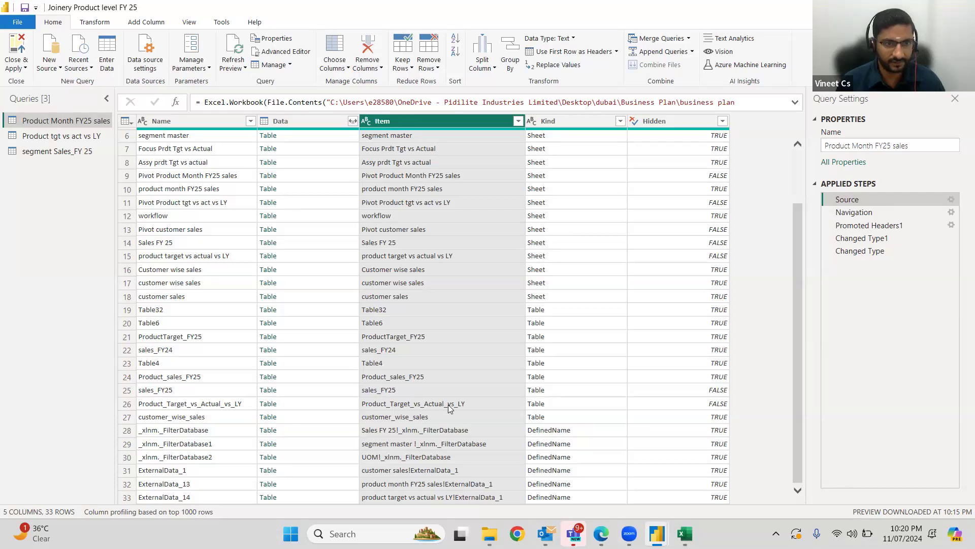
pyautogui.moveTo(685, 533)
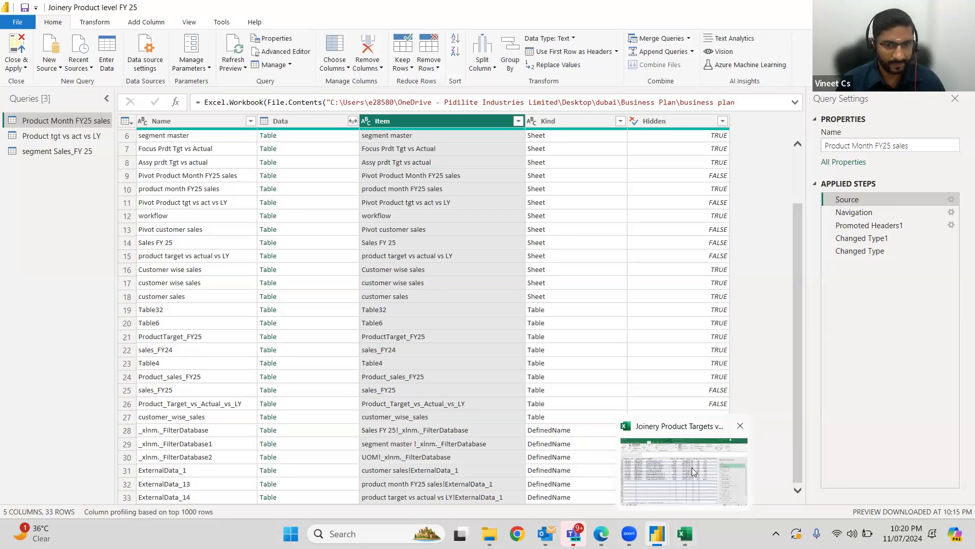
pyautogui.click(694, 460)
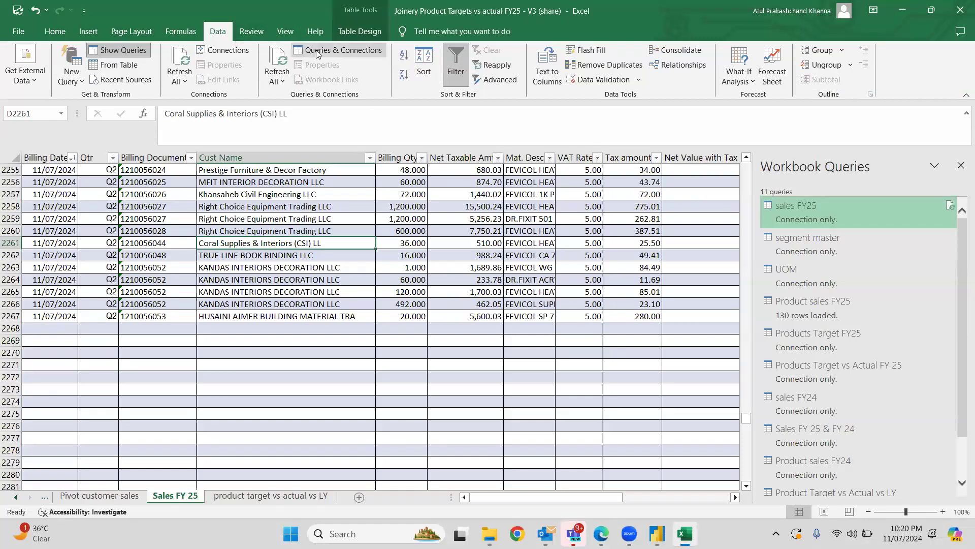
pyautogui.click(358, 32)
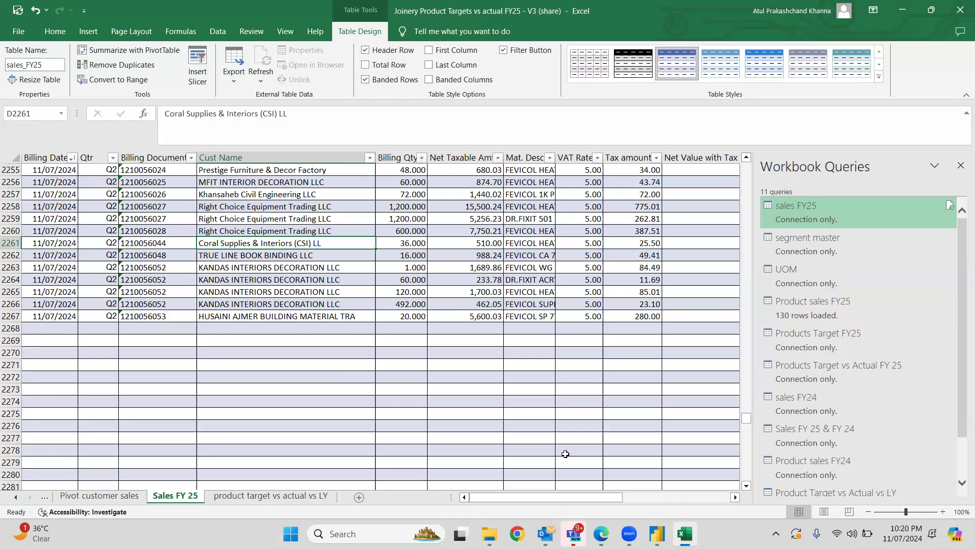
# Switch back to the Power BI query editor and examine the Navigation and Promoted Headers1 steps of Product Month FY25 sales.
pyautogui.moveTo(656, 534)
pyautogui.click(705, 477)
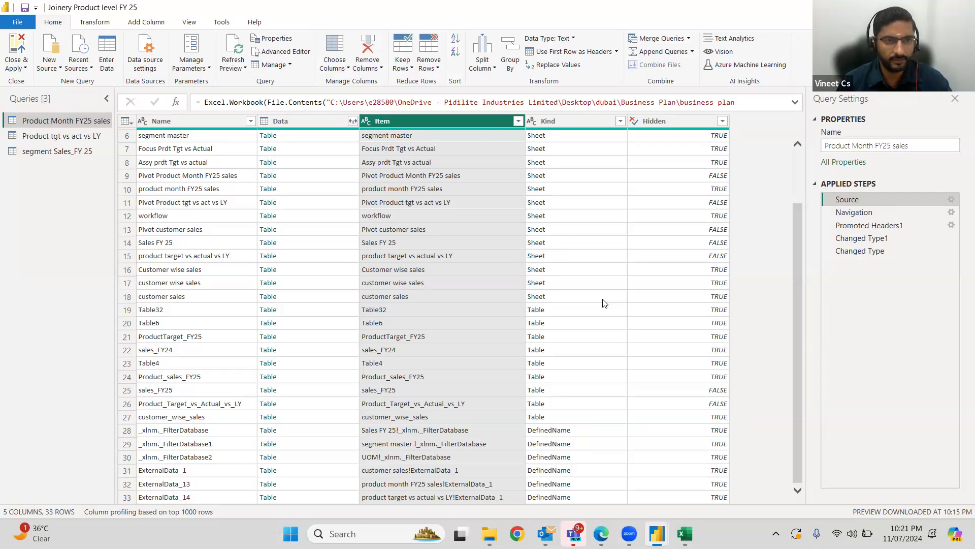
pyautogui.click(861, 214)
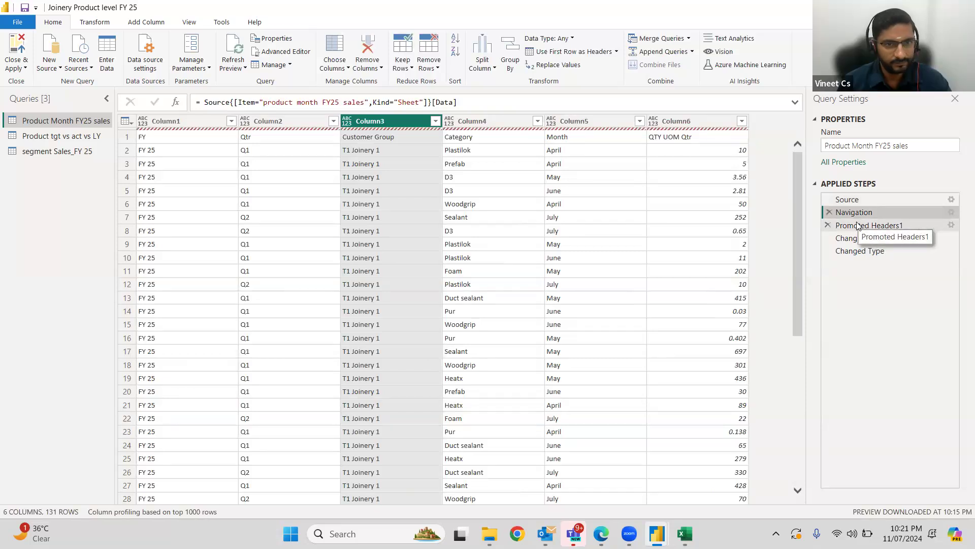
pyautogui.click(858, 226)
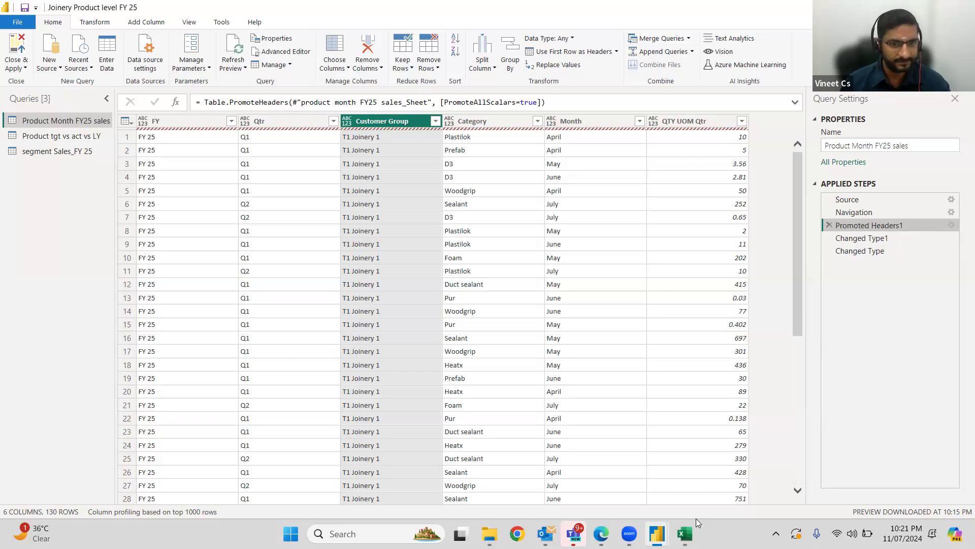
# Revisit the Sales FY 25 sheet in Excel and switch to the Product Target vs Actual vs LY report page in Power BI.
pyautogui.moveTo(686, 531)
pyautogui.click(691, 480)
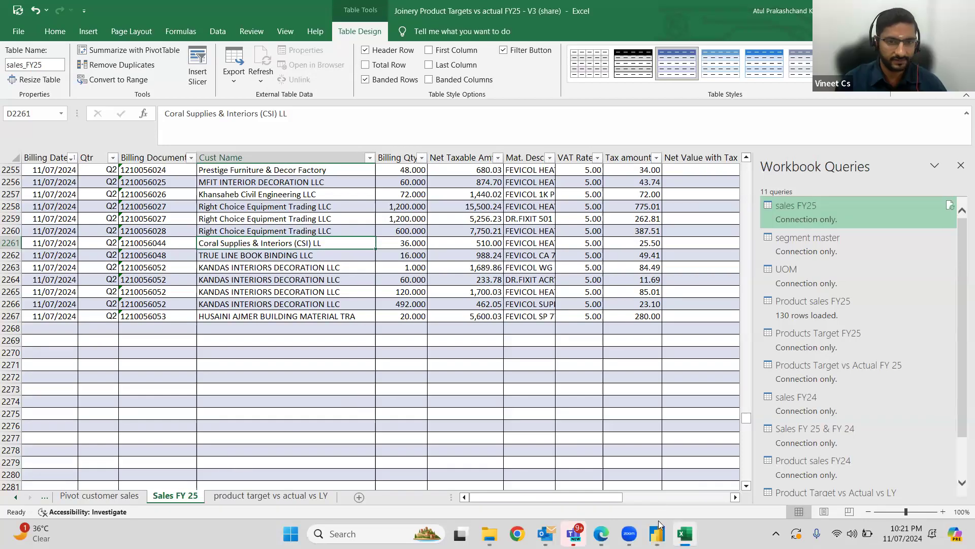
pyautogui.moveTo(659, 531)
pyautogui.click(332, 364)
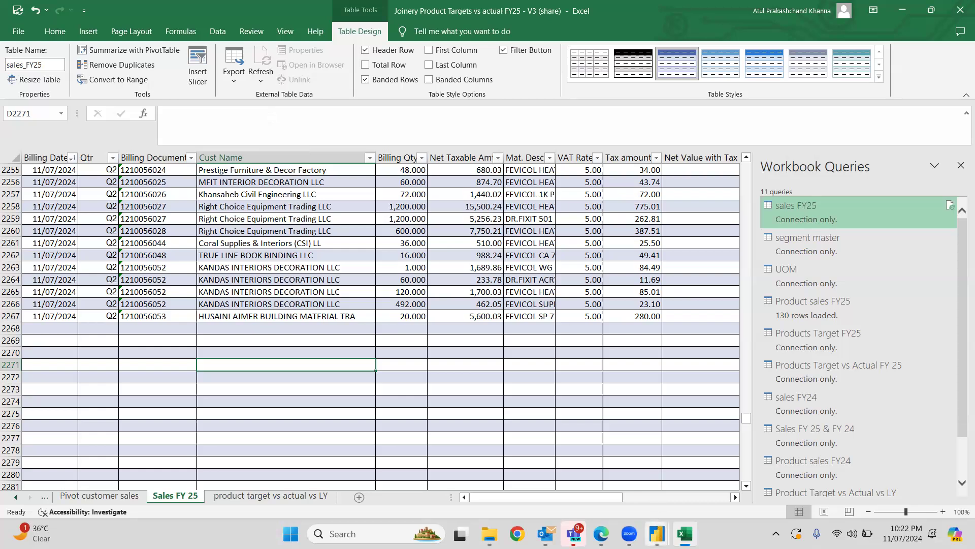
pyautogui.moveTo(654, 531)
pyautogui.click(606, 478)
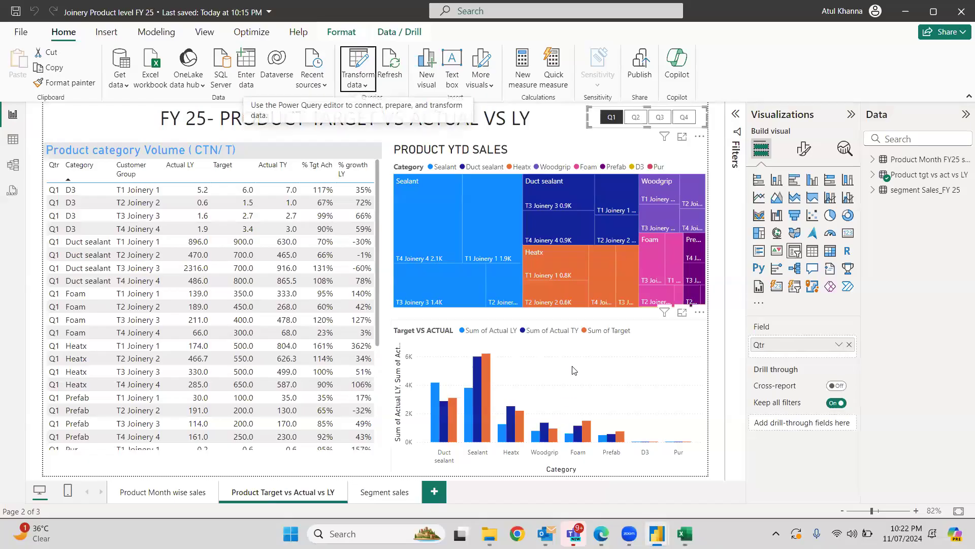